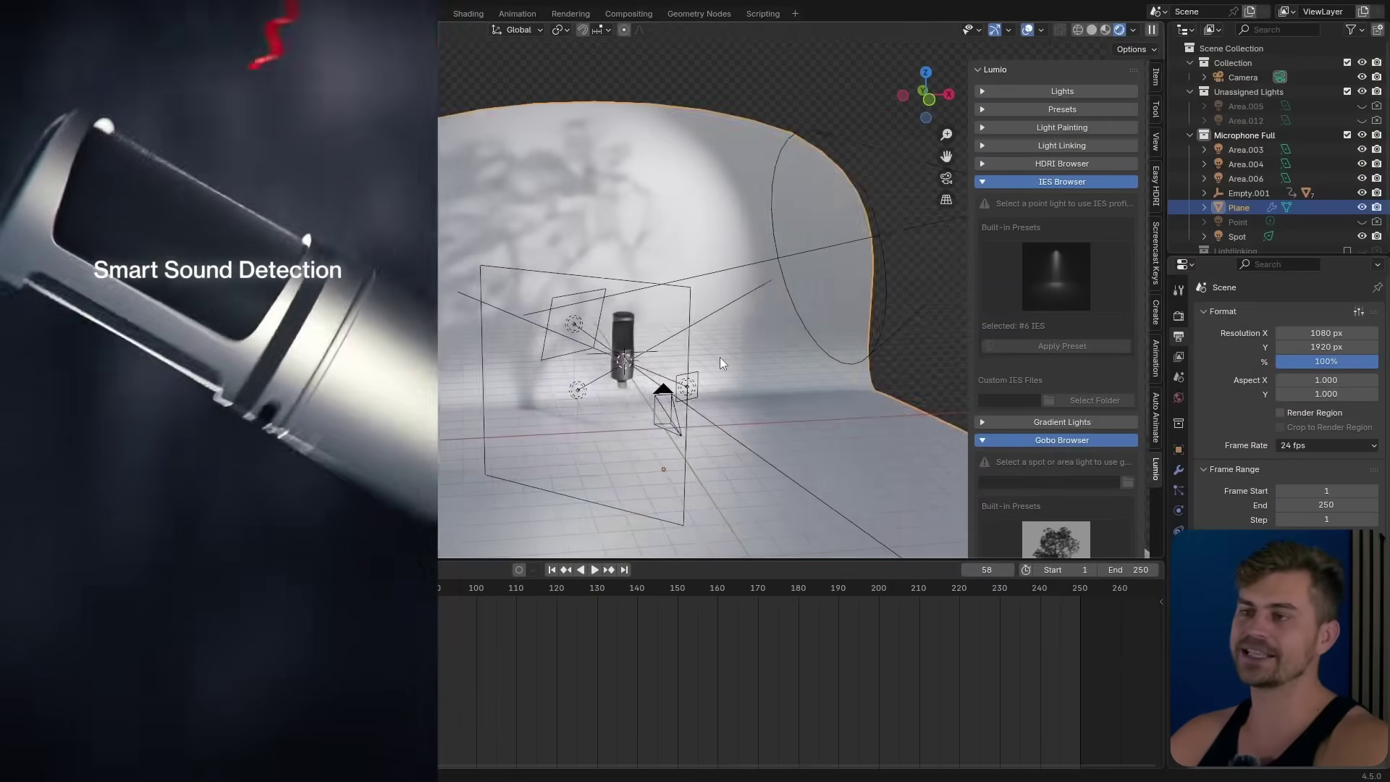
Select the area light beside the microphone and save the project file
scroll(644, 304, "up", 3)
middle_click_drag(637, 286, 696, 281, "shift")
scroll(631, 297, "up", 5)
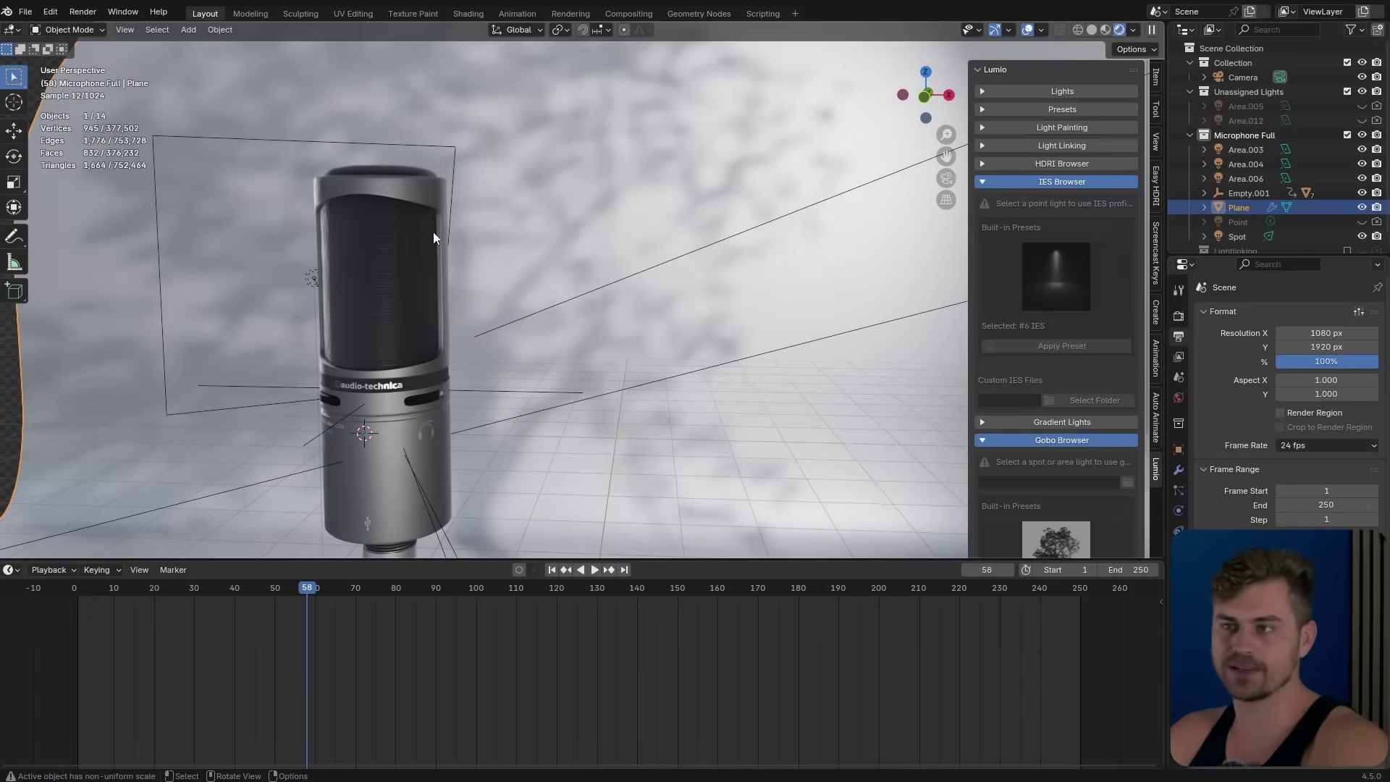
left_click(312, 280)
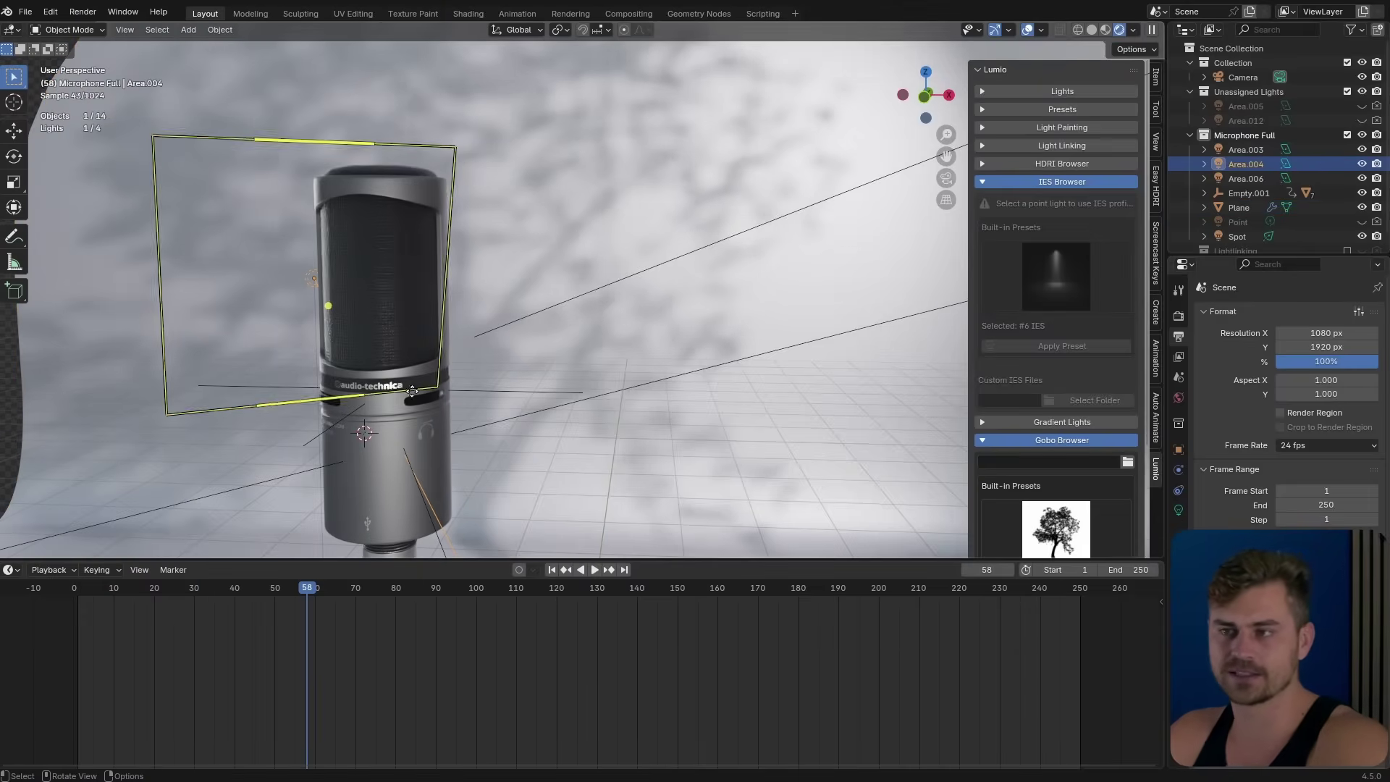
middle_click_drag(493, 365, 529, 358)
key("ctrl+s")
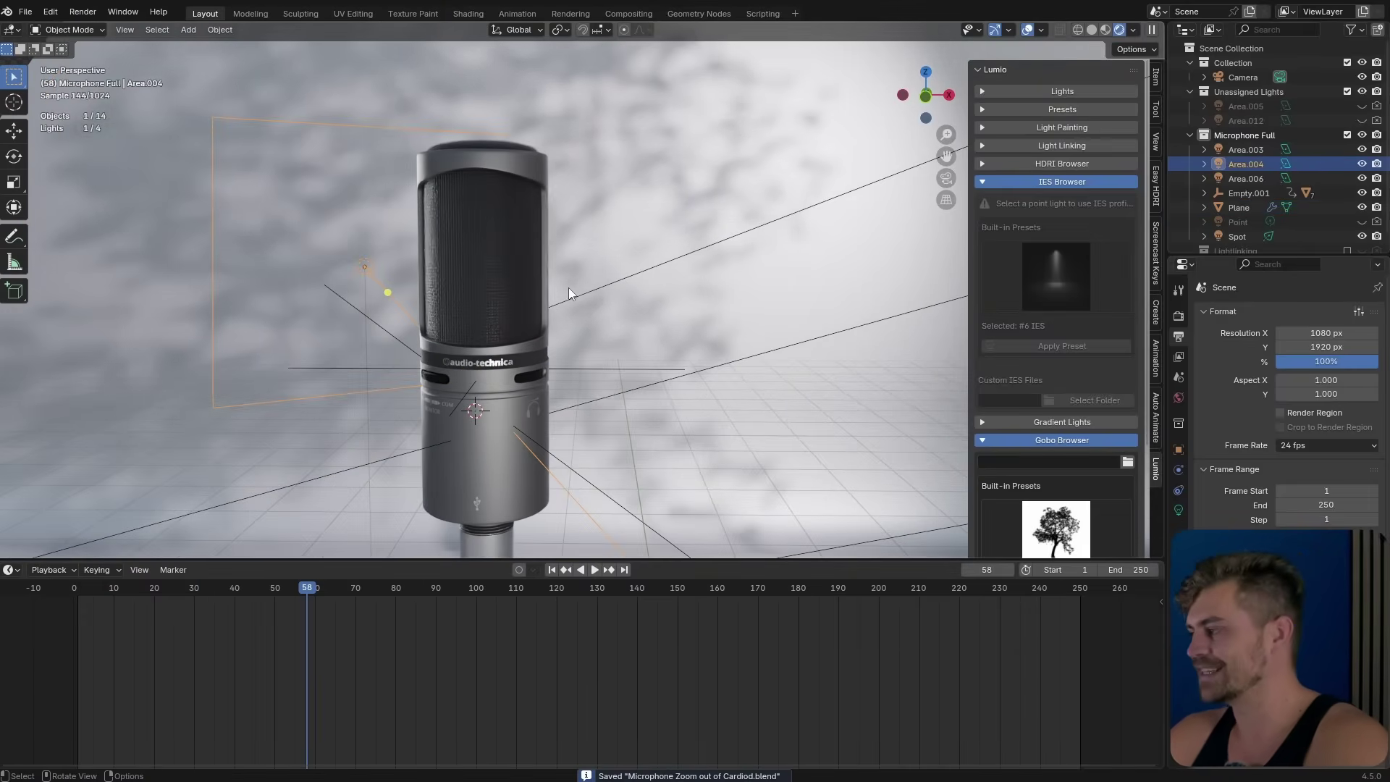
Add a sphere empty at the microphone and raise it about 0.54 m along Z
middle_click_drag(652, 323, 568, 335)
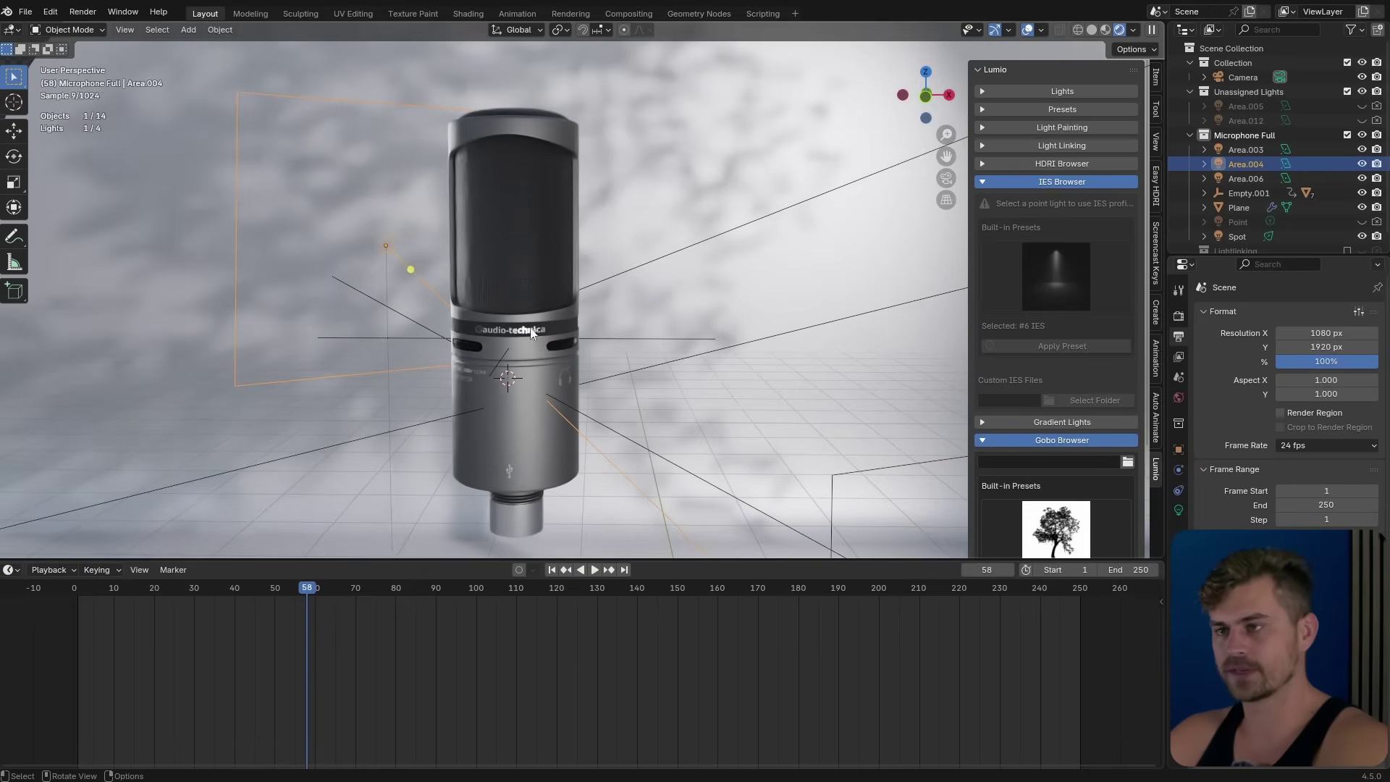
key("shift+a")
mouse_move(504, 507)
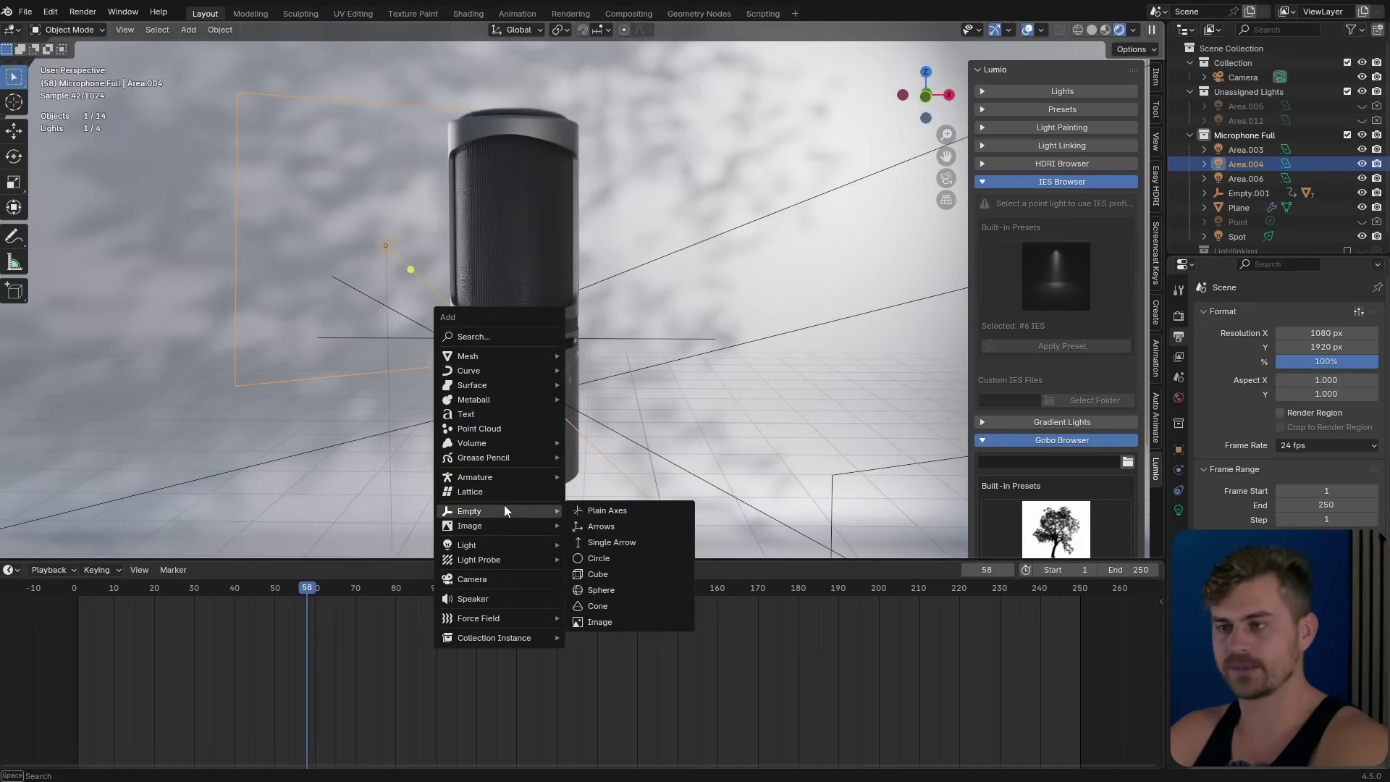
left_click(633, 590)
scroll(628, 368, "down", 5)
key("g")
key("z")
left_click(631, 348)
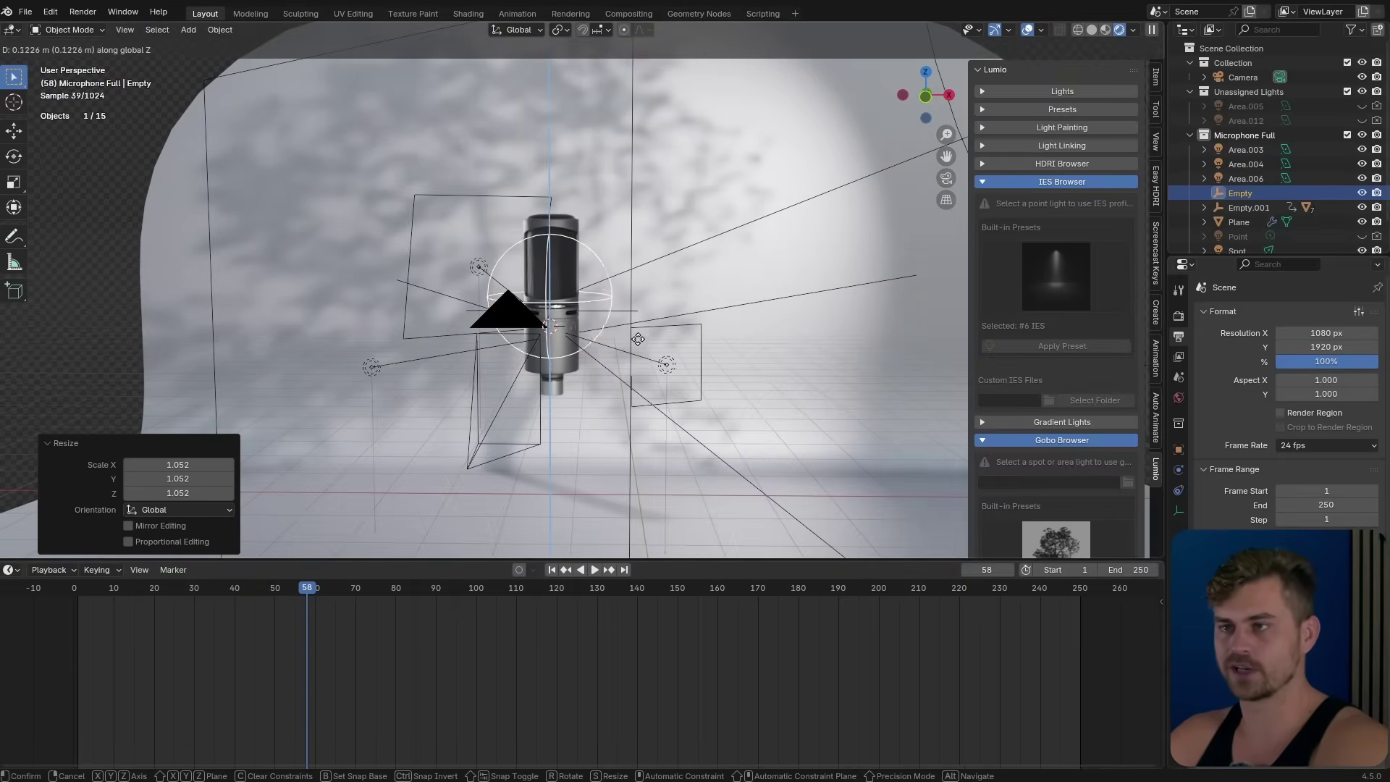
scroll(540, 267, "up", 10)
scroll(437, 211, "down", 6)
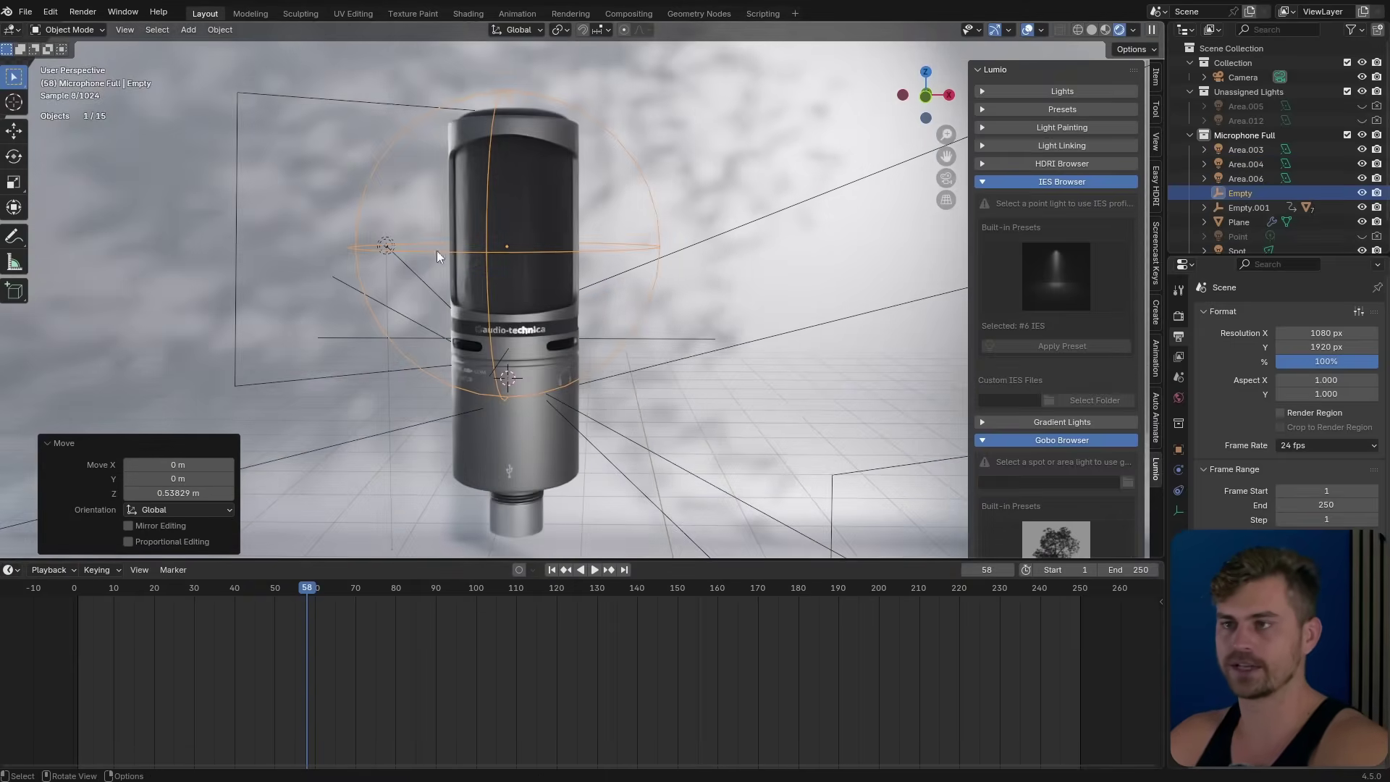
Parent the camera to the sphere empty using the Object option
scroll(511, 293, "down", 3)
left_click(521, 324)
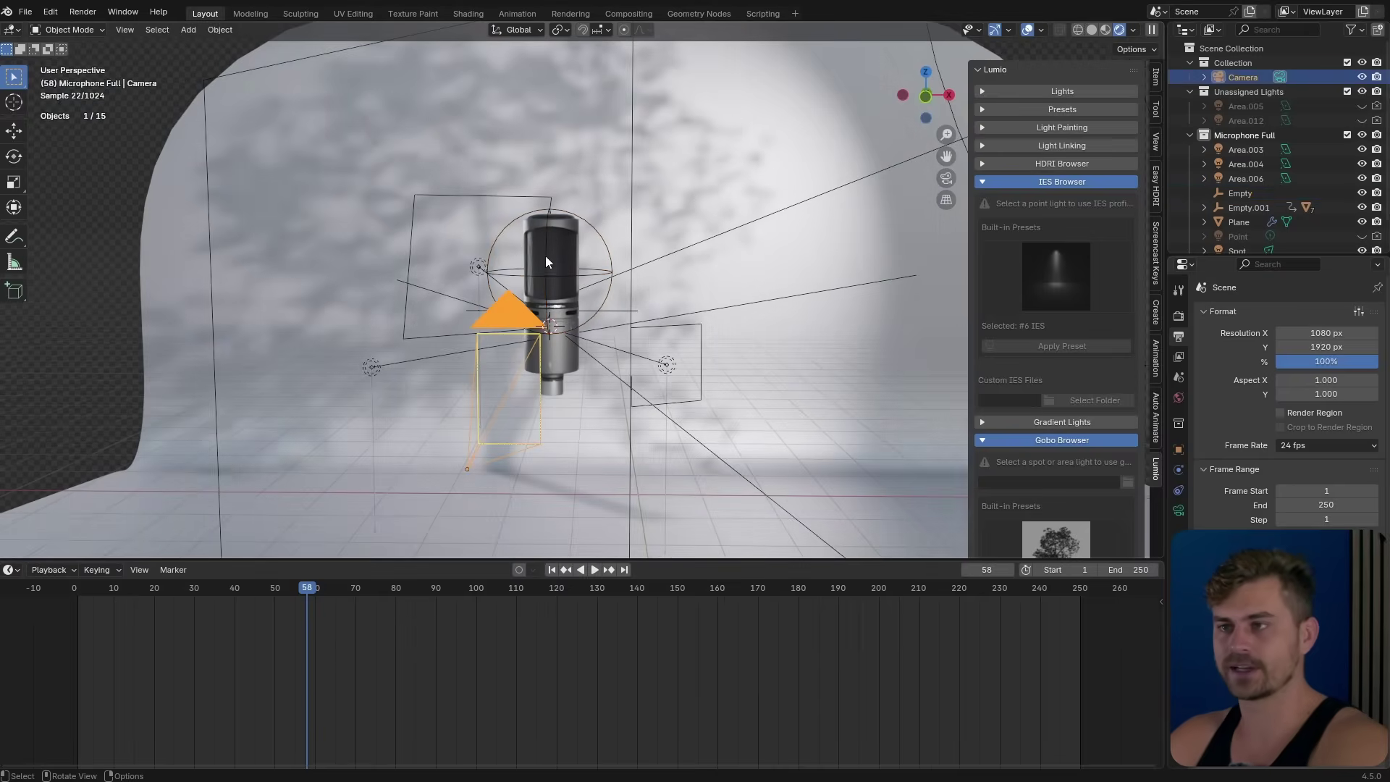
left_click(601, 232, "shift")
key("ctrl+p")
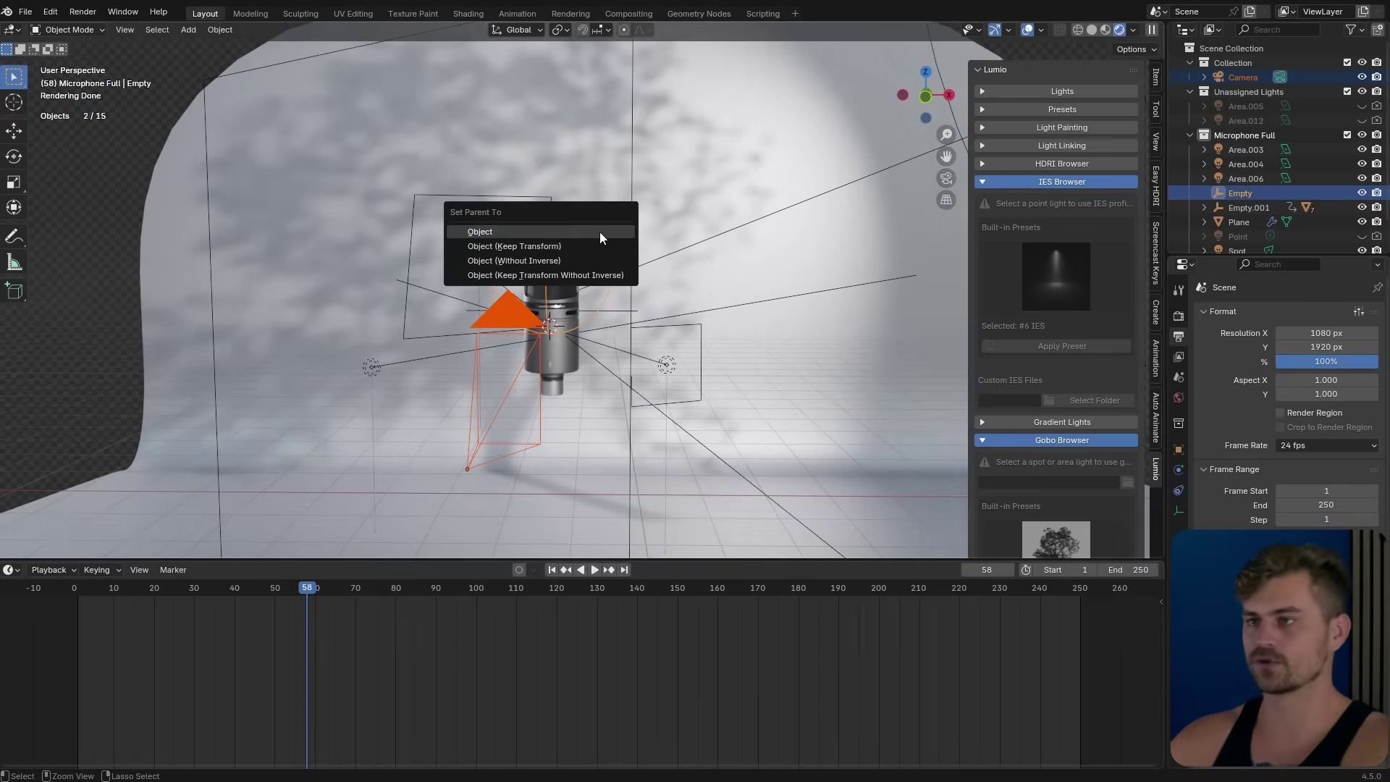
left_click(600, 232)
At frame 1, in the camera view, scale the sphere empty by about 0.114 for a close-up of the microphone grille
left_click(602, 240)
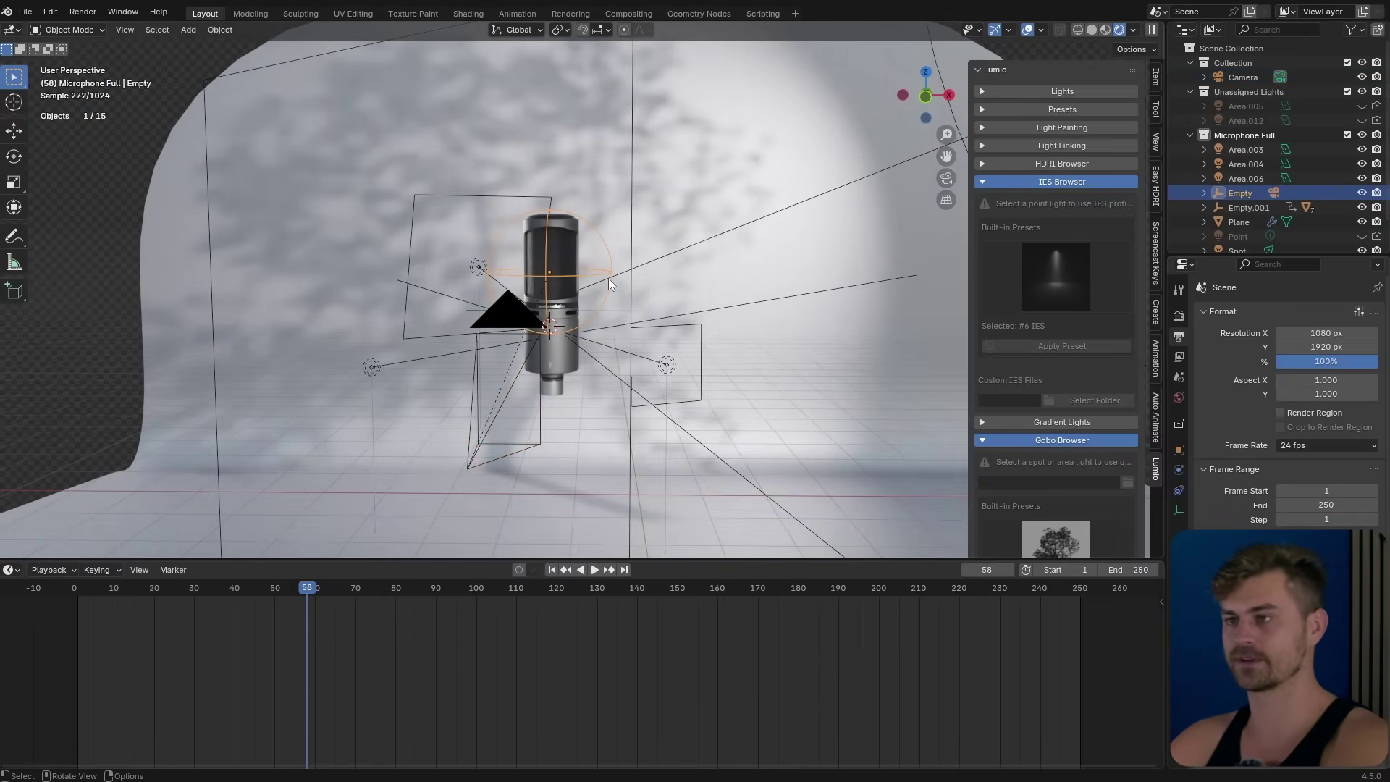
key("KP_0")
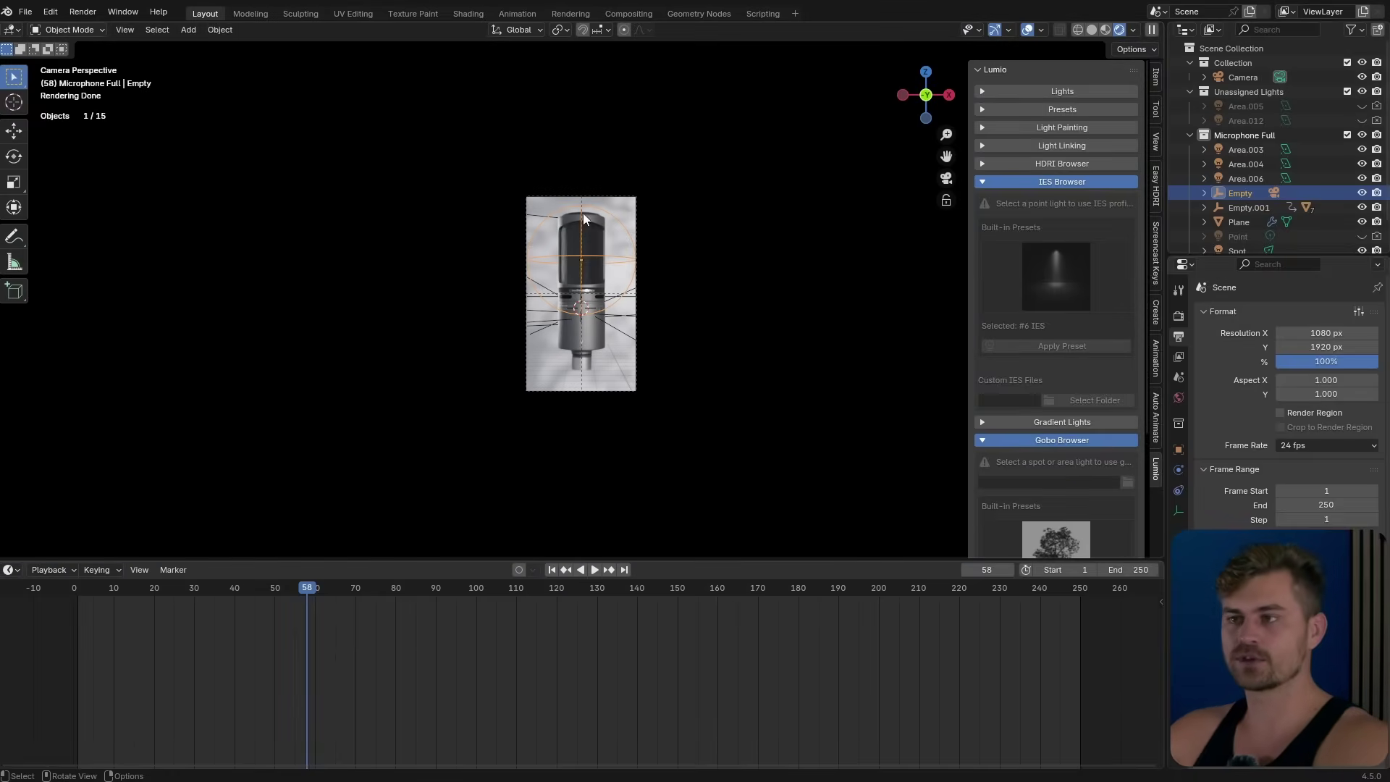
key("shift+Left")
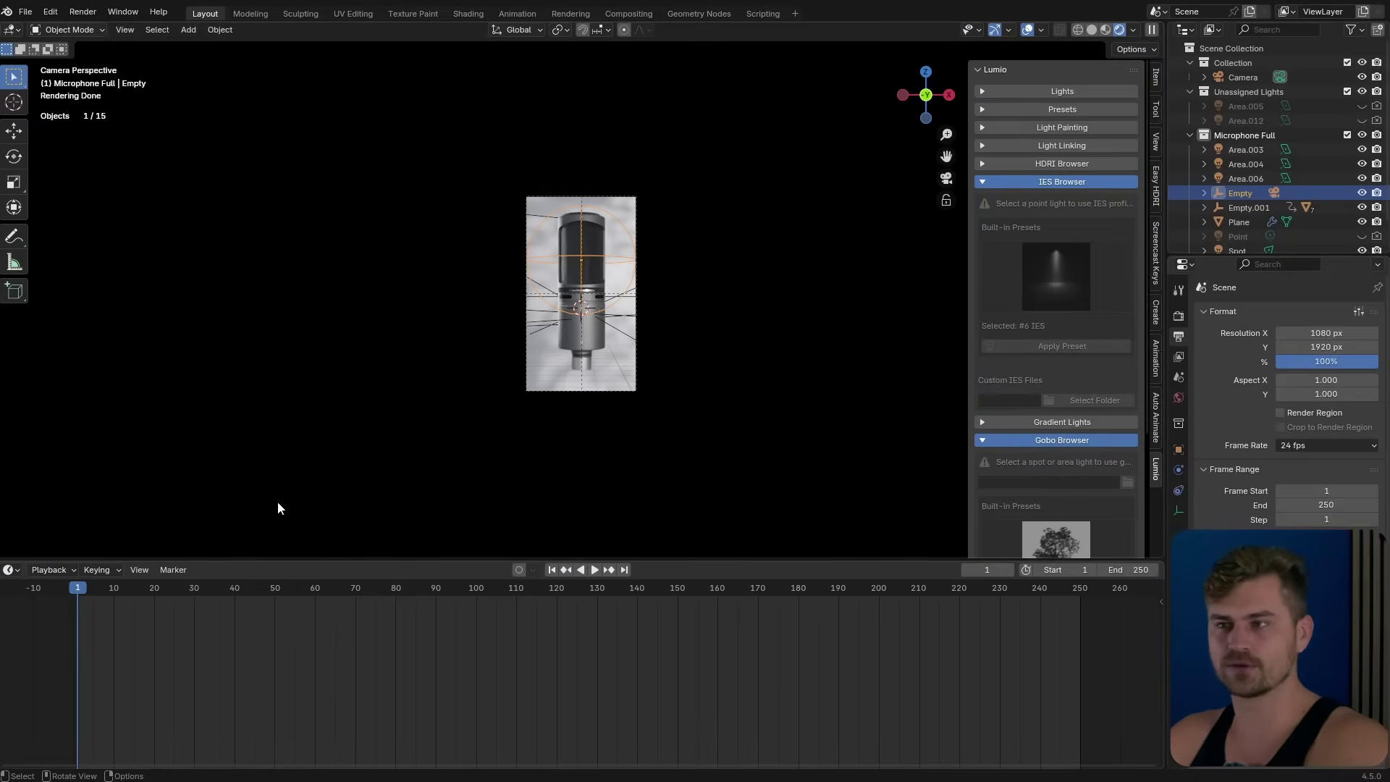
key("s")
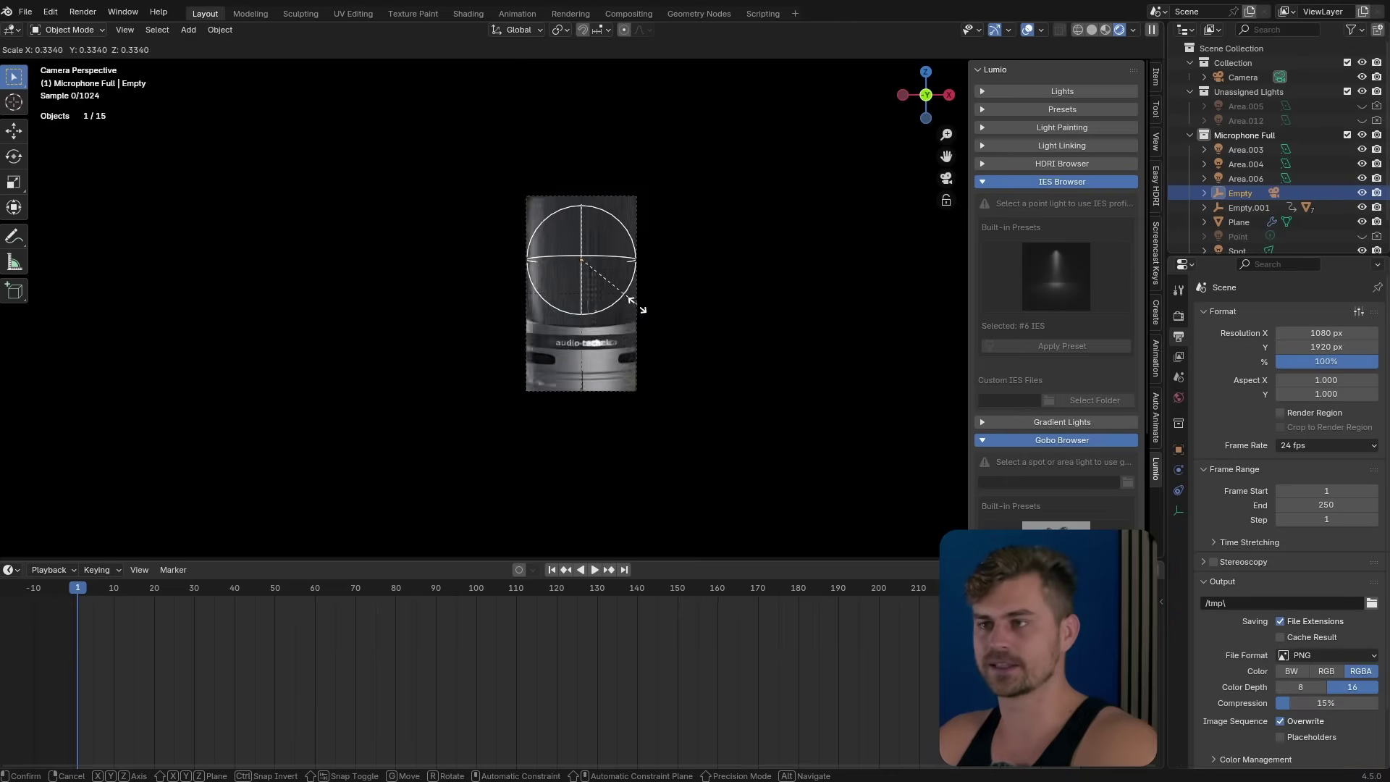
left_click(603, 291)
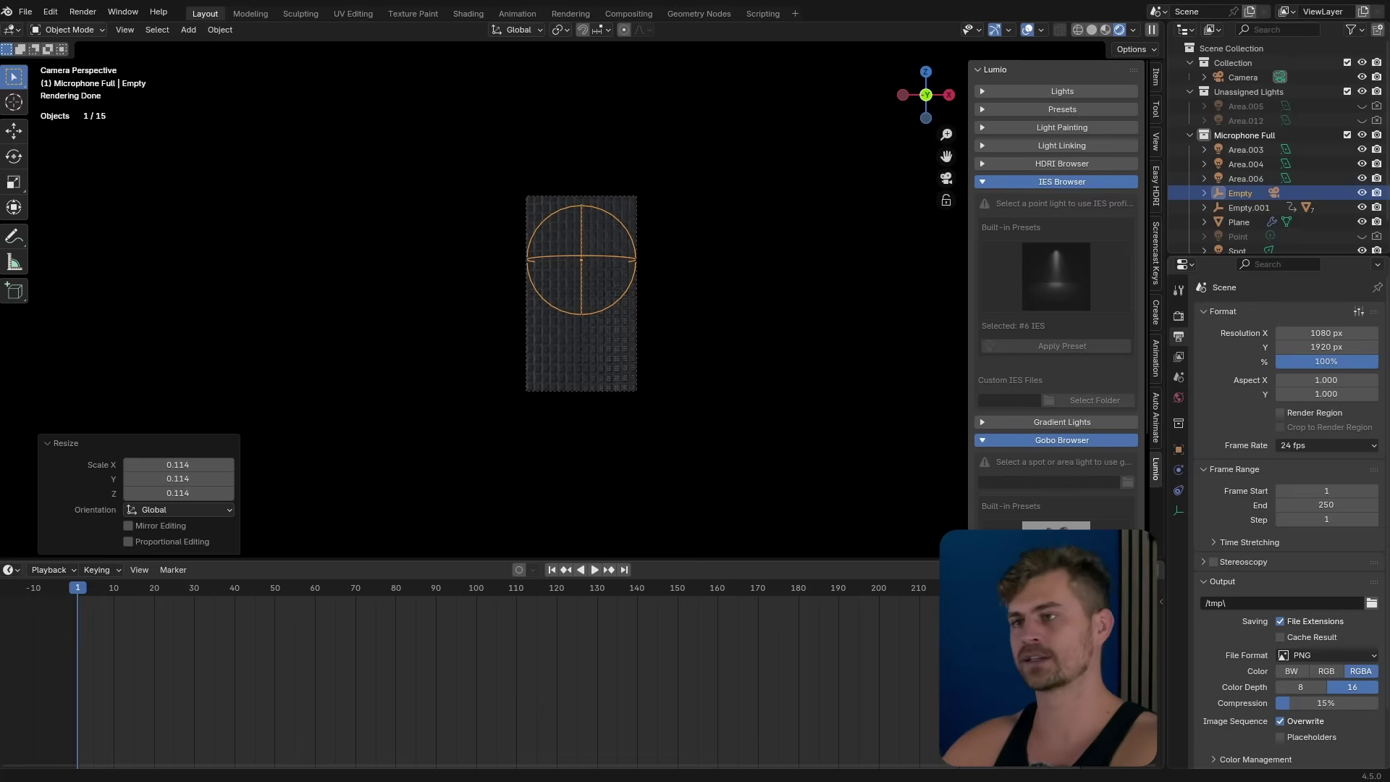
Turn on the camera's background image as a reference overlay in the camera view
key("r")
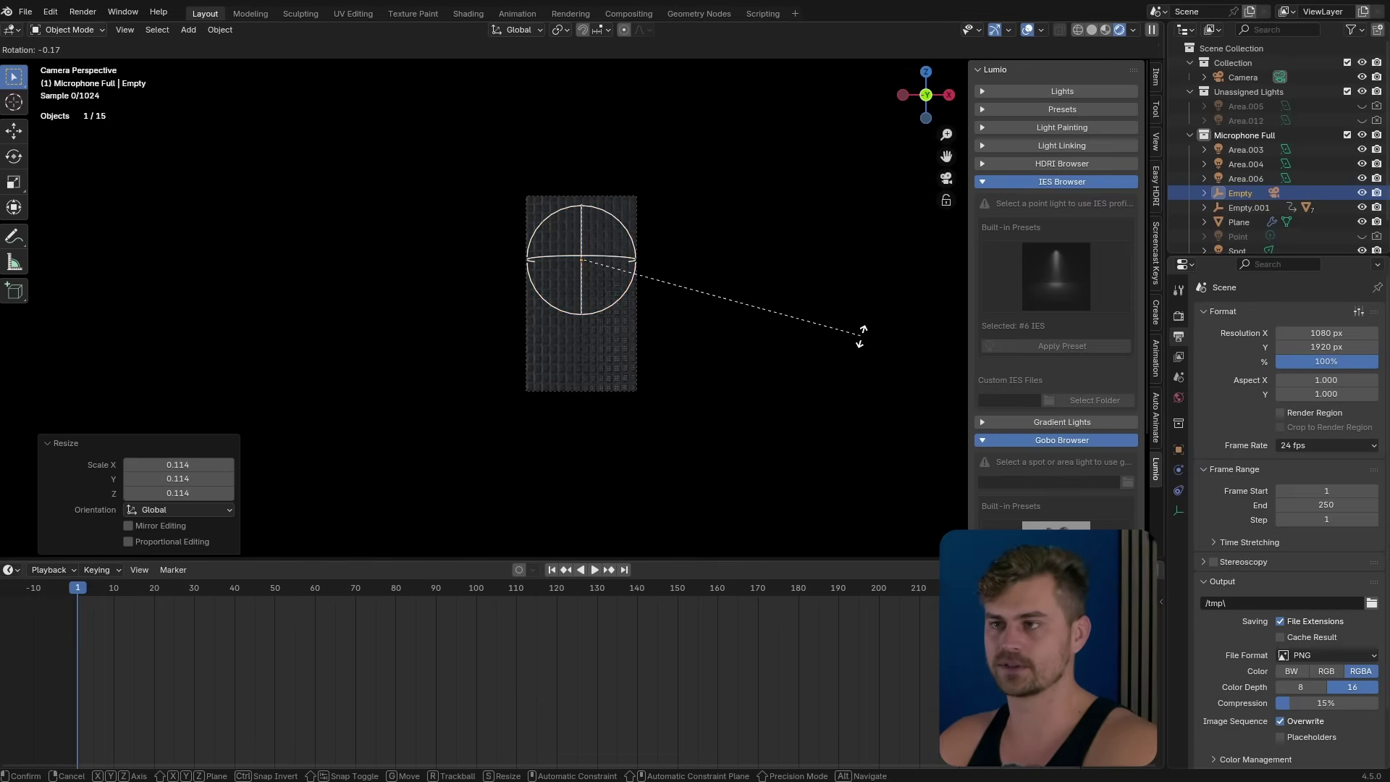
right_click(866, 284)
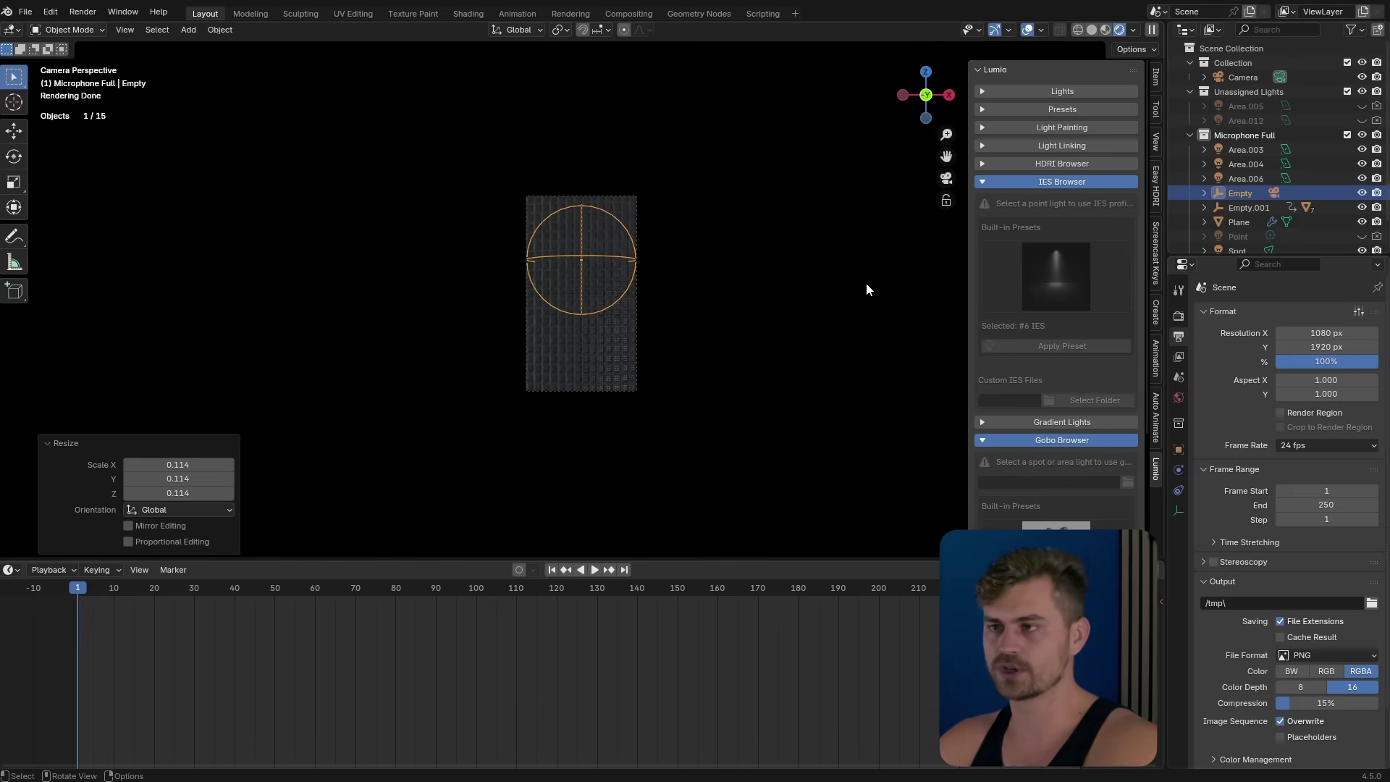
left_click(633, 197)
scroll(633, 219, "up", 3)
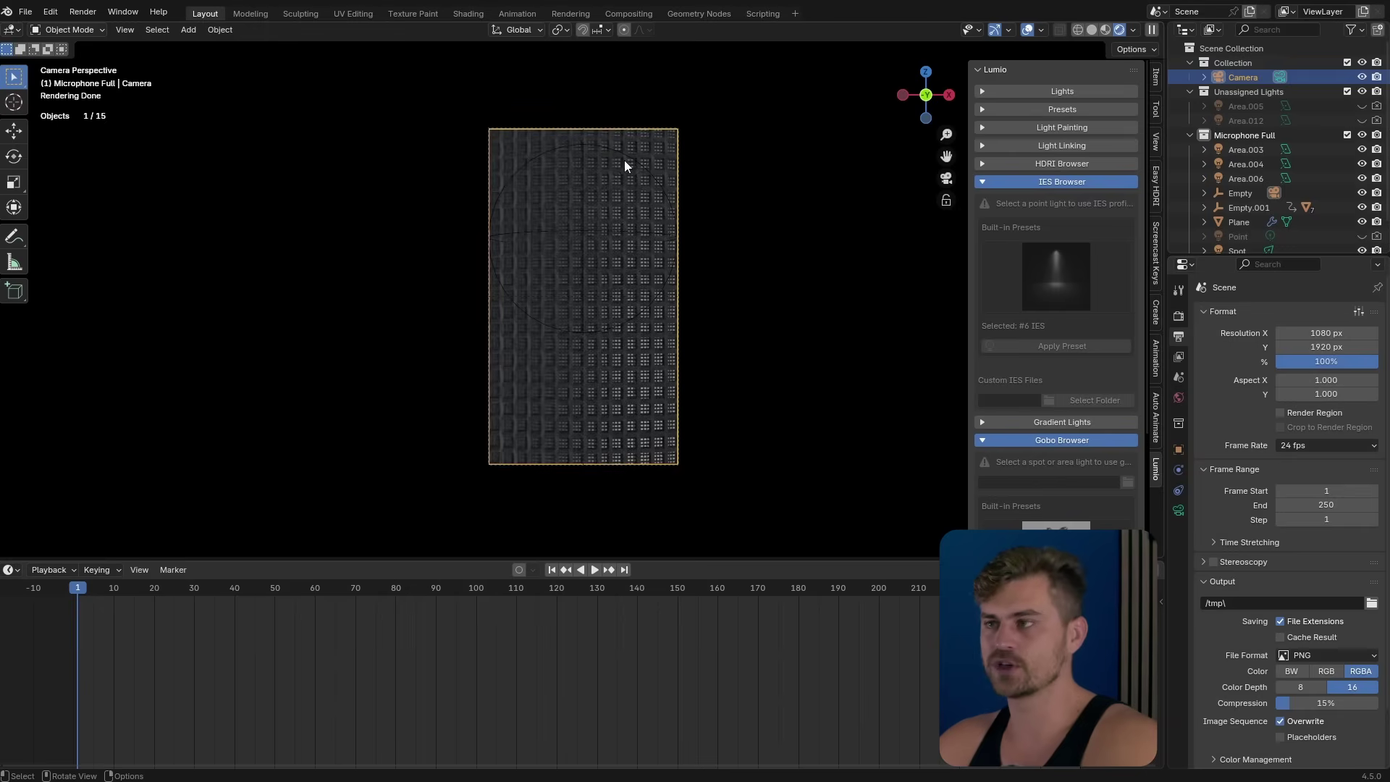
left_click(1178, 510)
scroll(1260, 543, "down", 6)
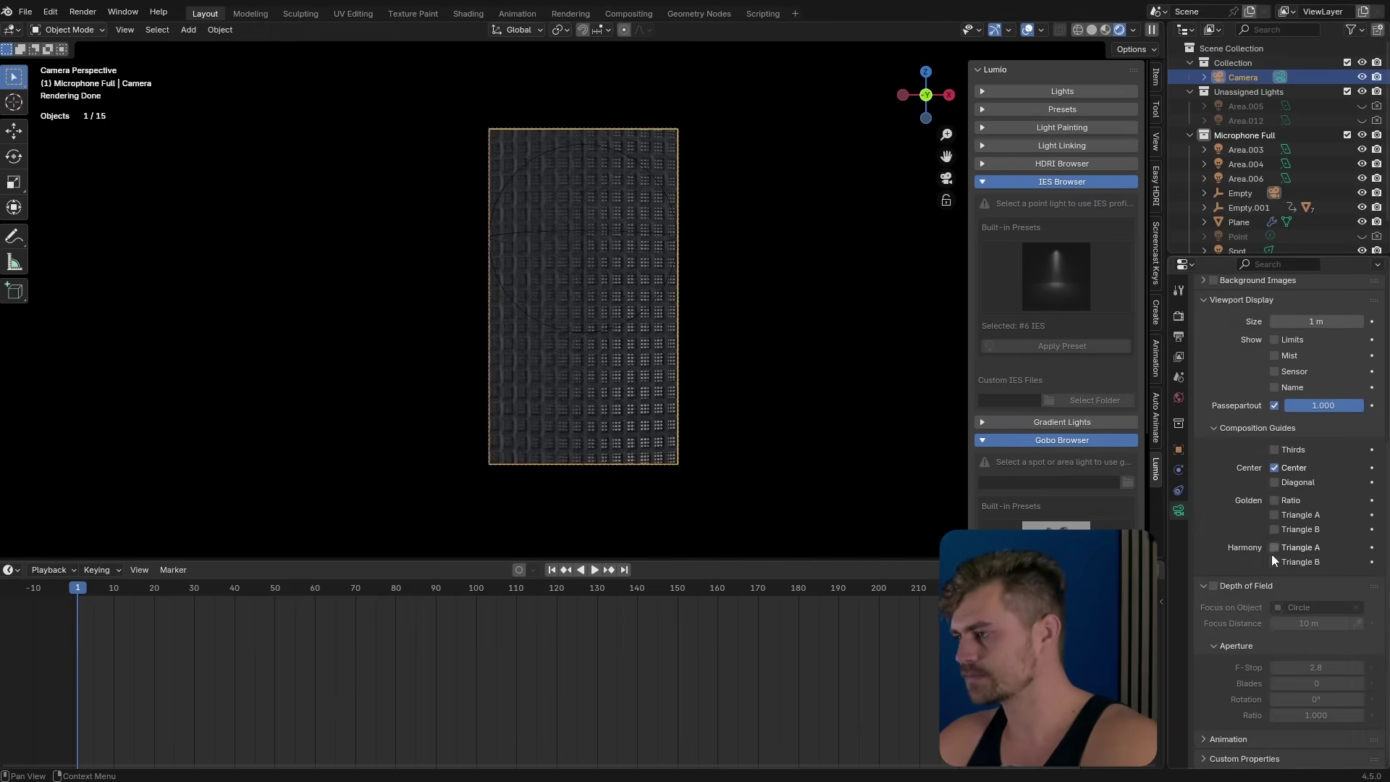
scroll(1244, 551, "up", 4)
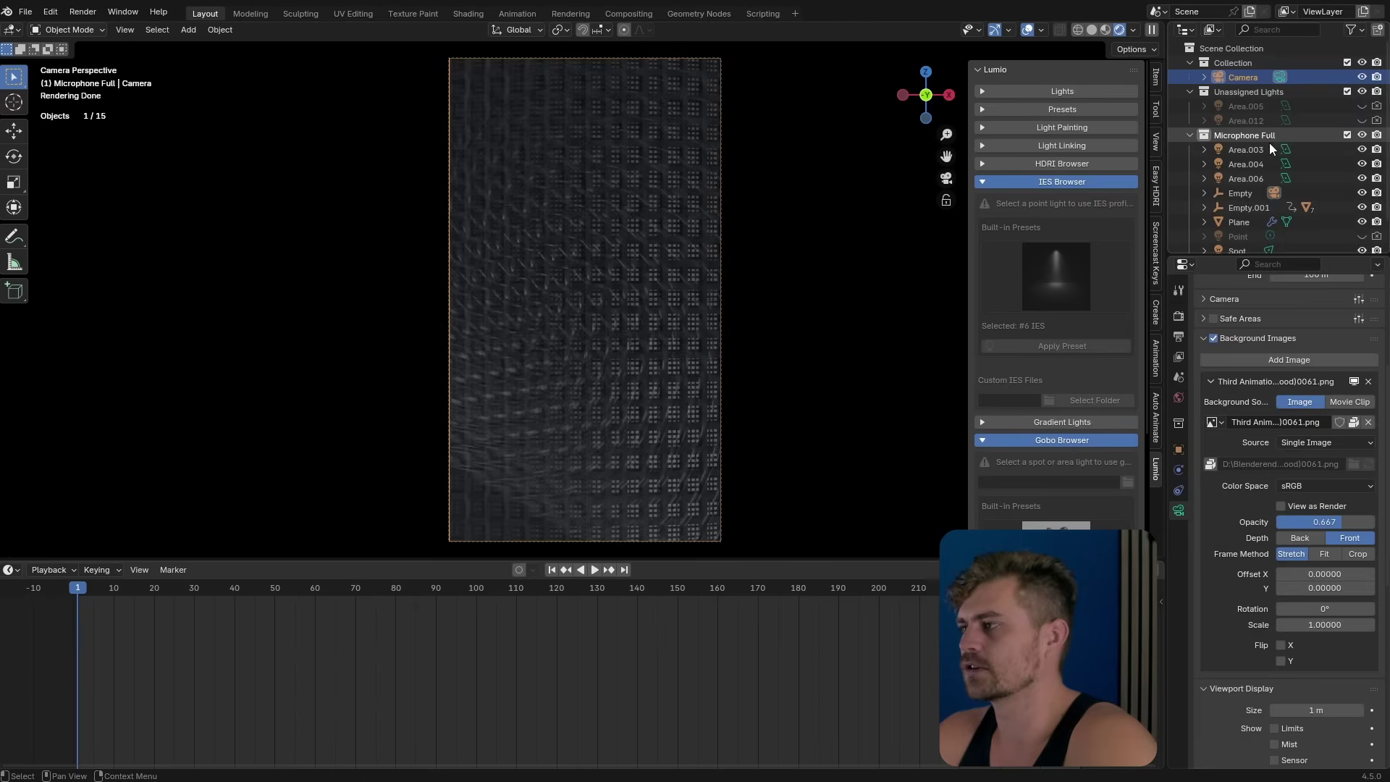
Rotate Empty.001 by 25° in the camera view and keyframe the sphere empty at frame 1
left_click(1249, 208)
key("r")
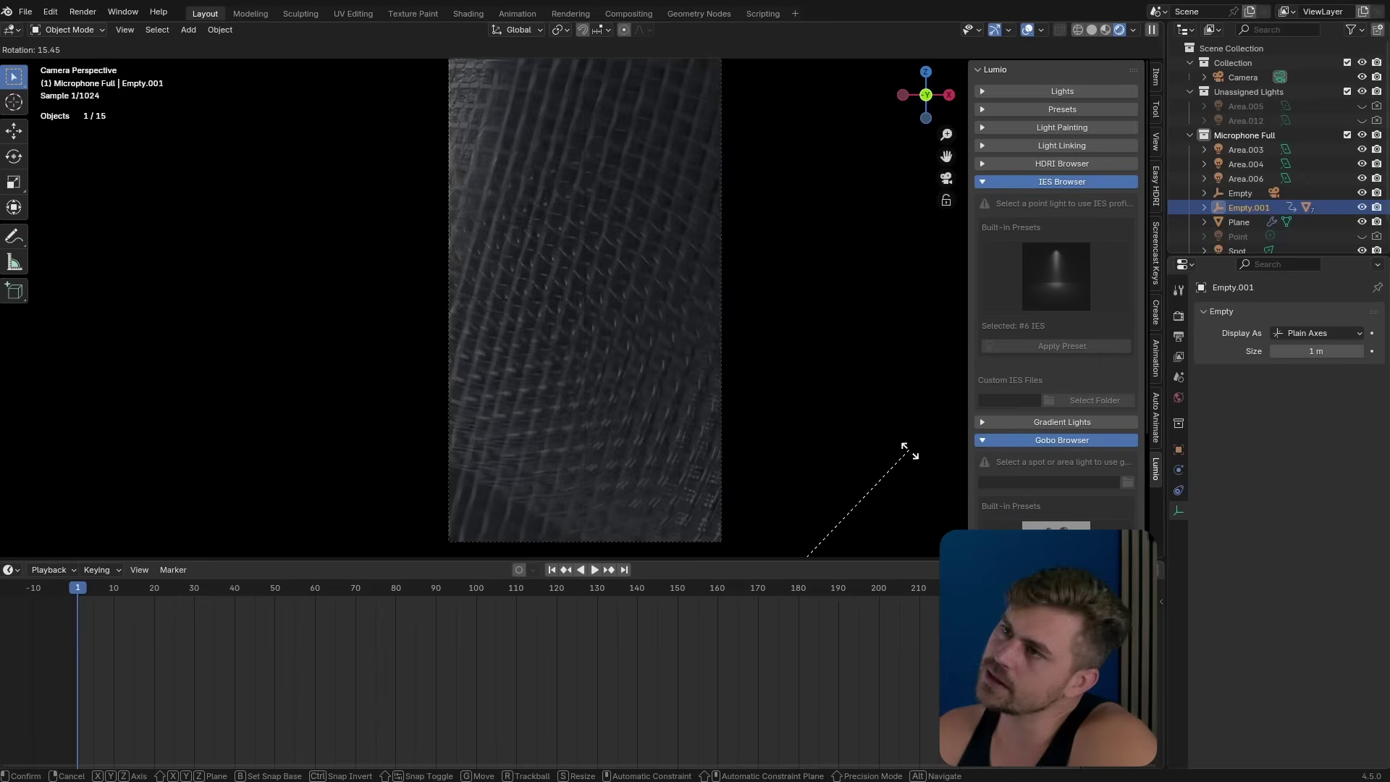
left_click(919, 539)
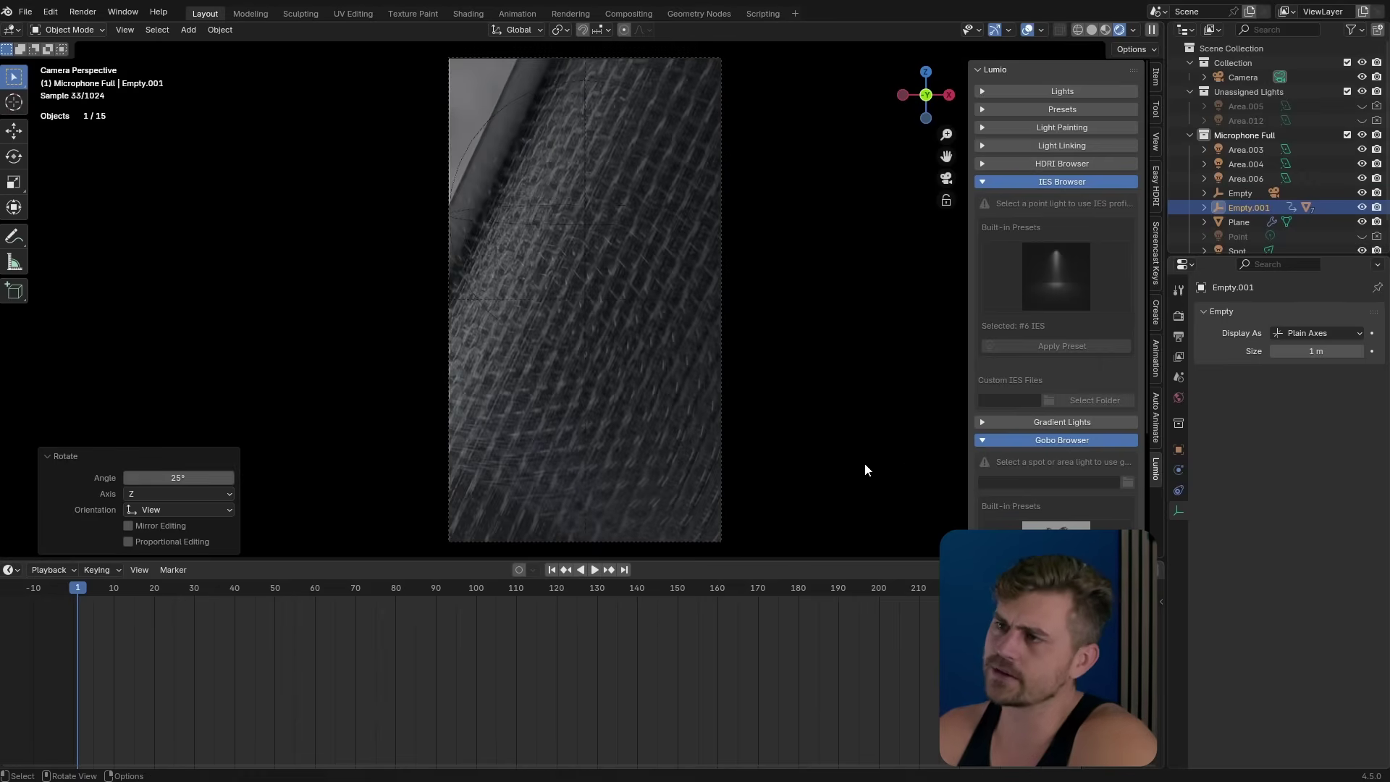
left_click(656, 282)
key("i")
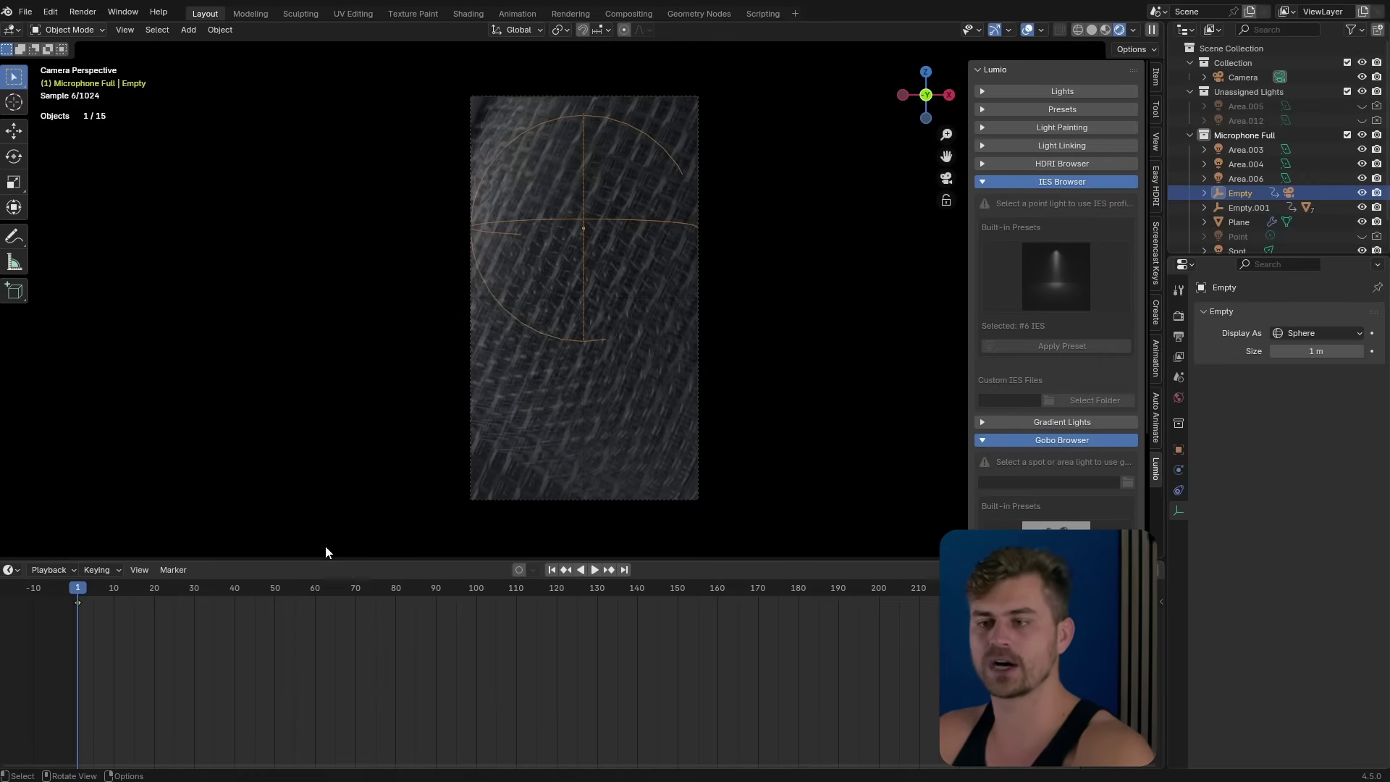
At frame 49, rotate, enlarge and shift the sphere empty so the whole microphone stands upright in the camera frame, and keyframe it
left_click_drag(254, 585, 271, 596)
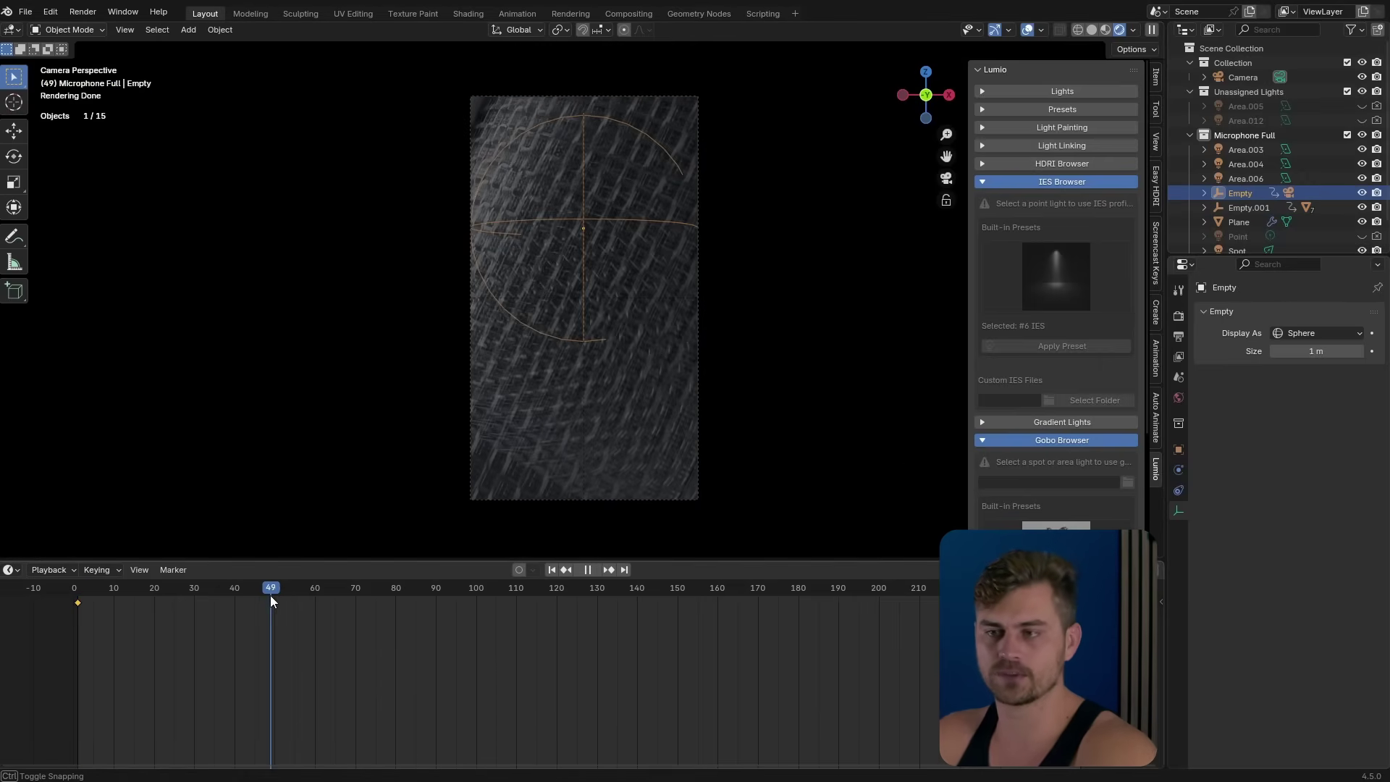
key("r")
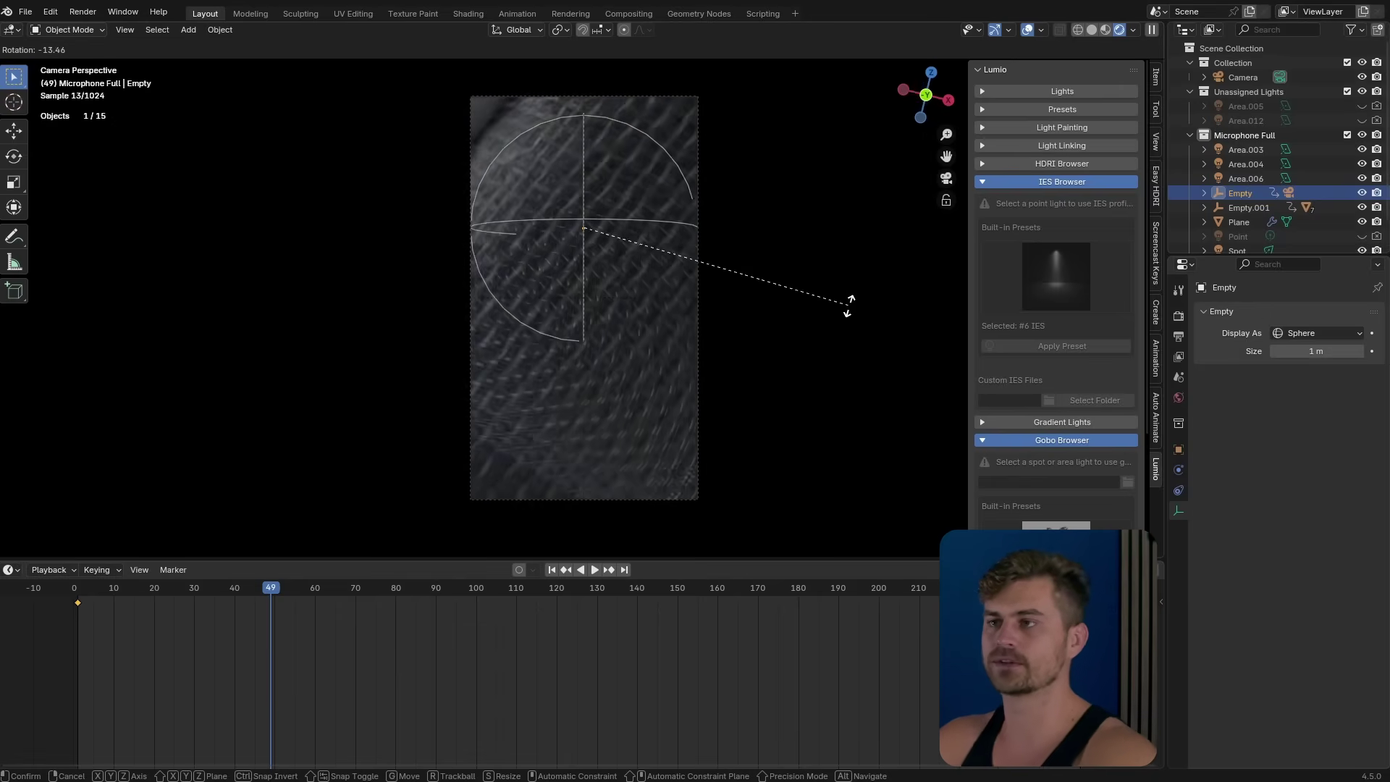
left_click(737, 424)
key("s")
left_click(659, 334)
key("s")
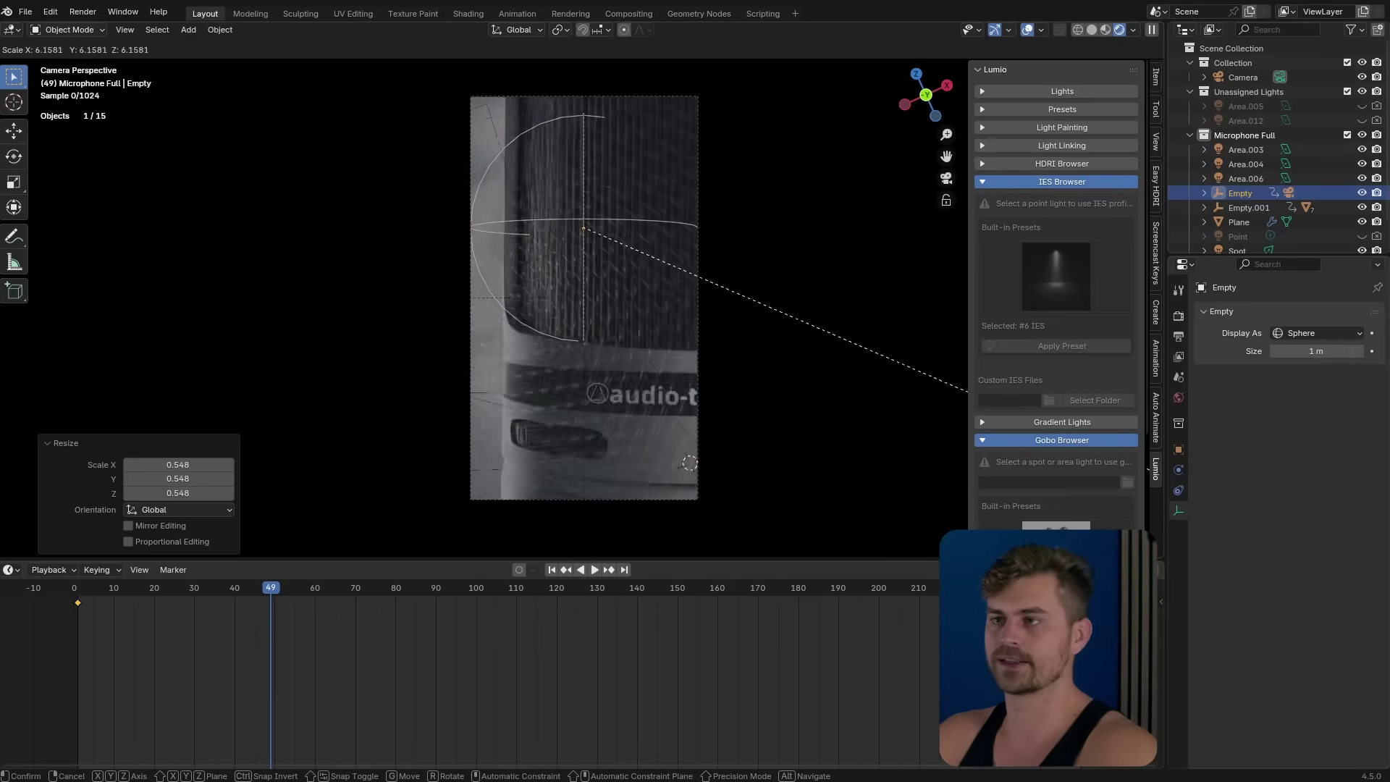
left_click(962, 332)
key("g")
key("s")
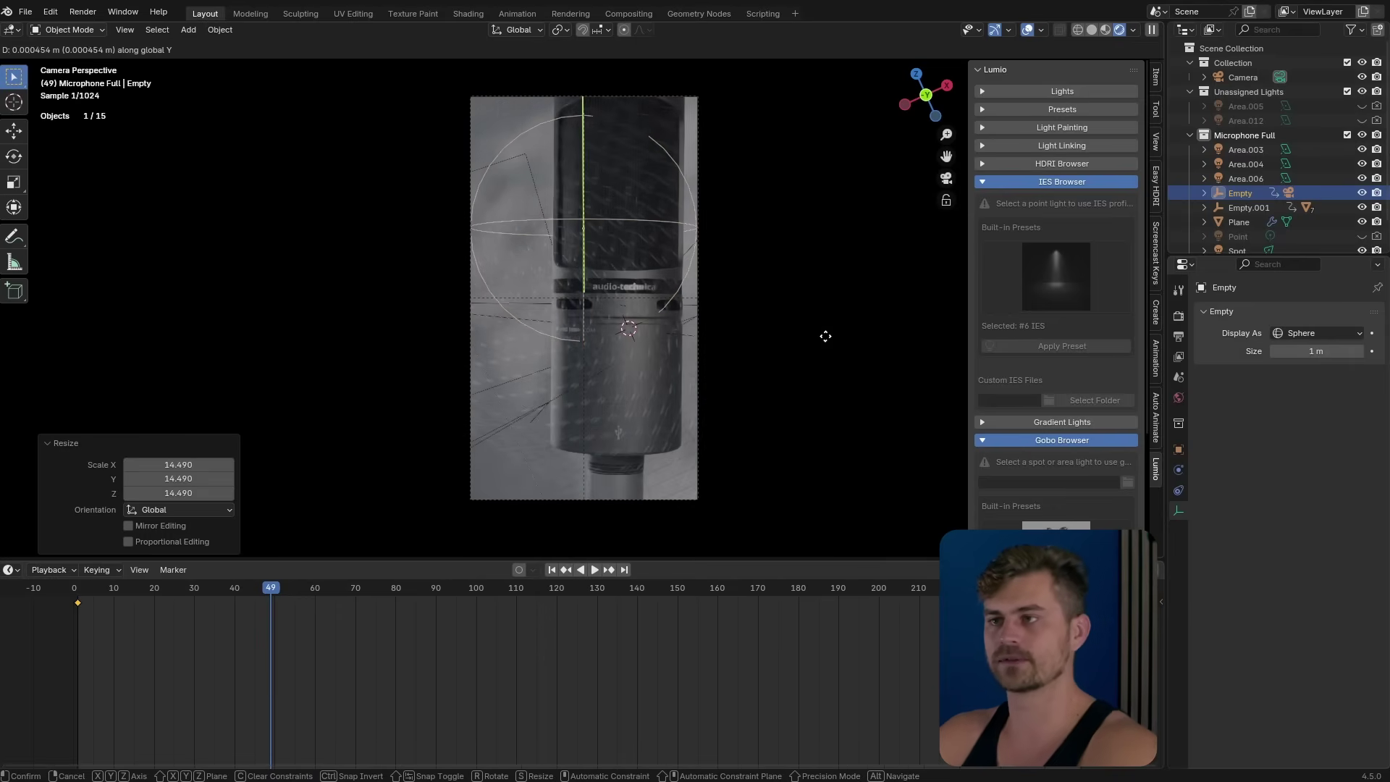
left_click(793, 275)
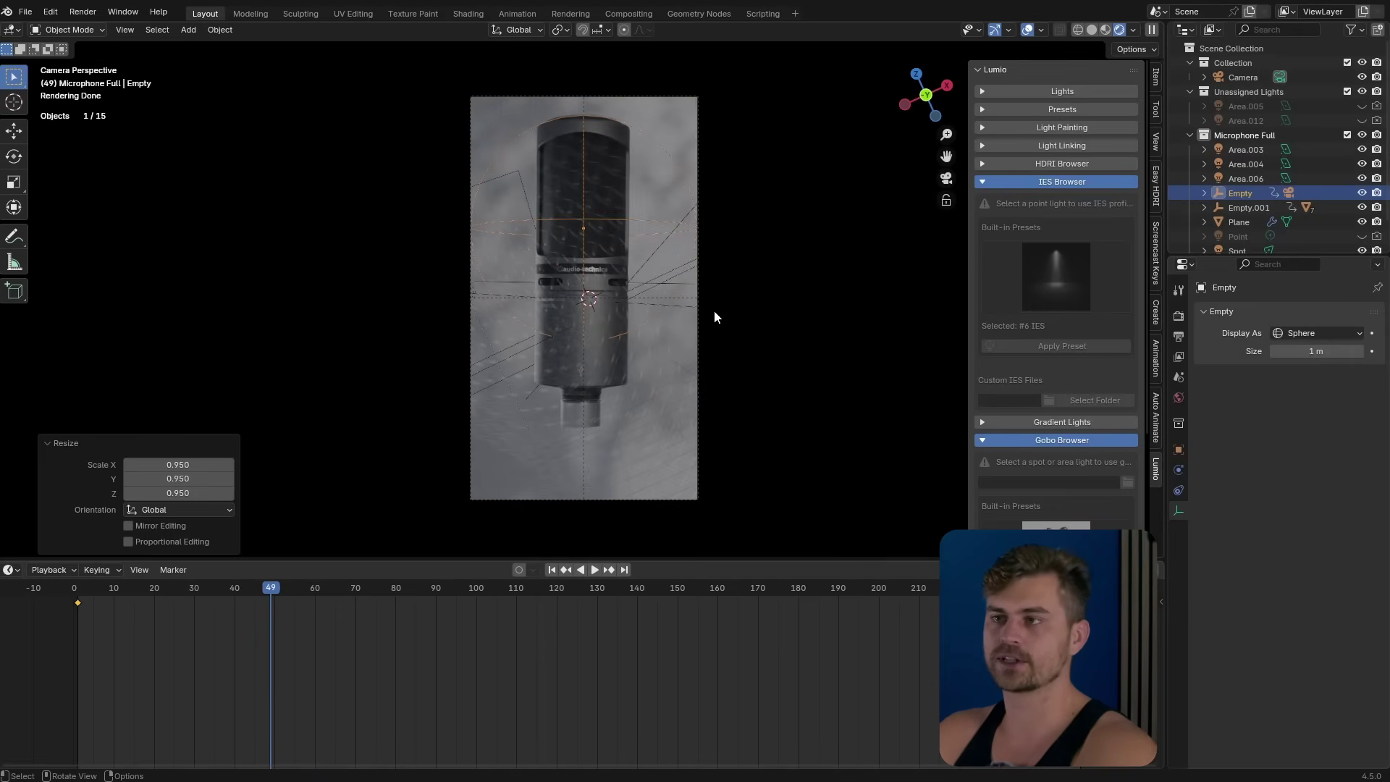
key("i")
At frame 100, rotate the sphere empty 22° around the global Z axis and keyframe it
left_click_drag(273, 590, 480, 662)
key("r")
key("z")
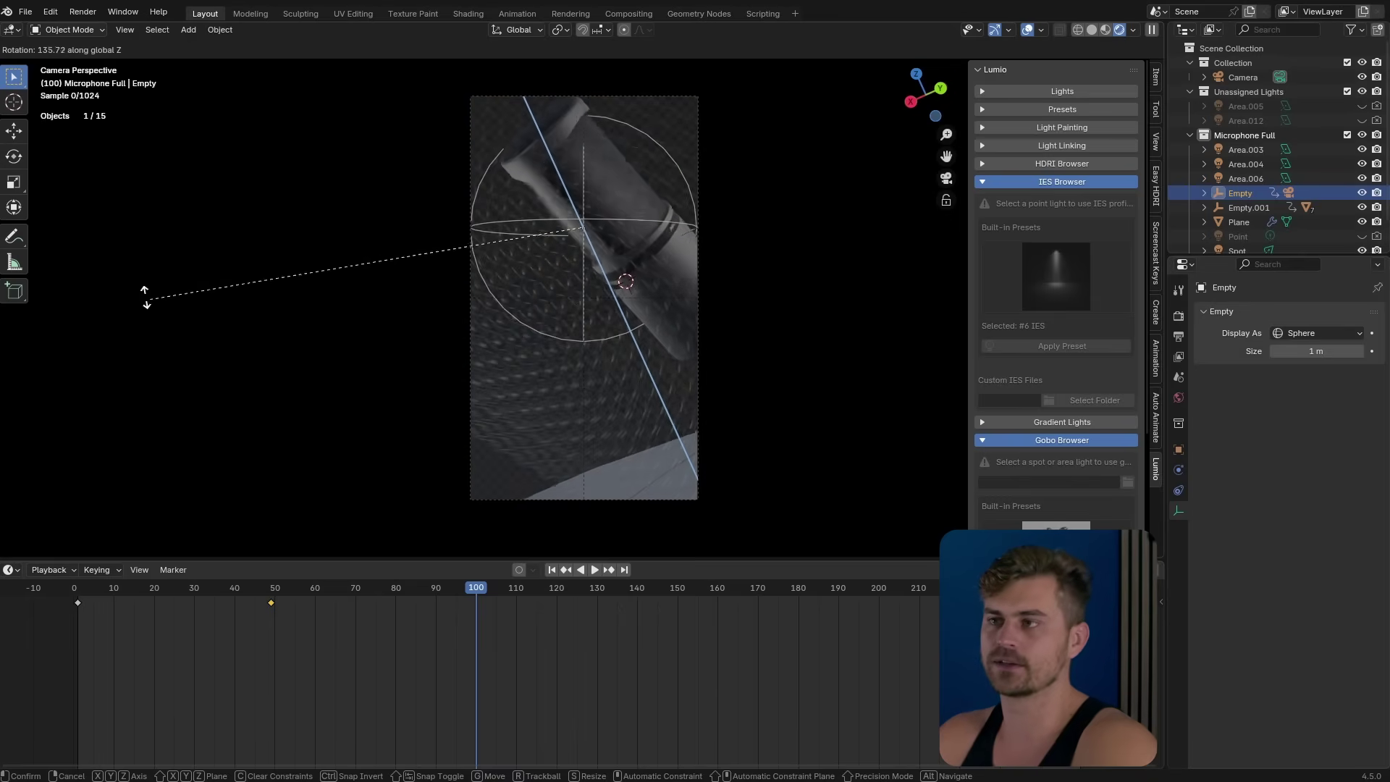
left_click(717, 312)
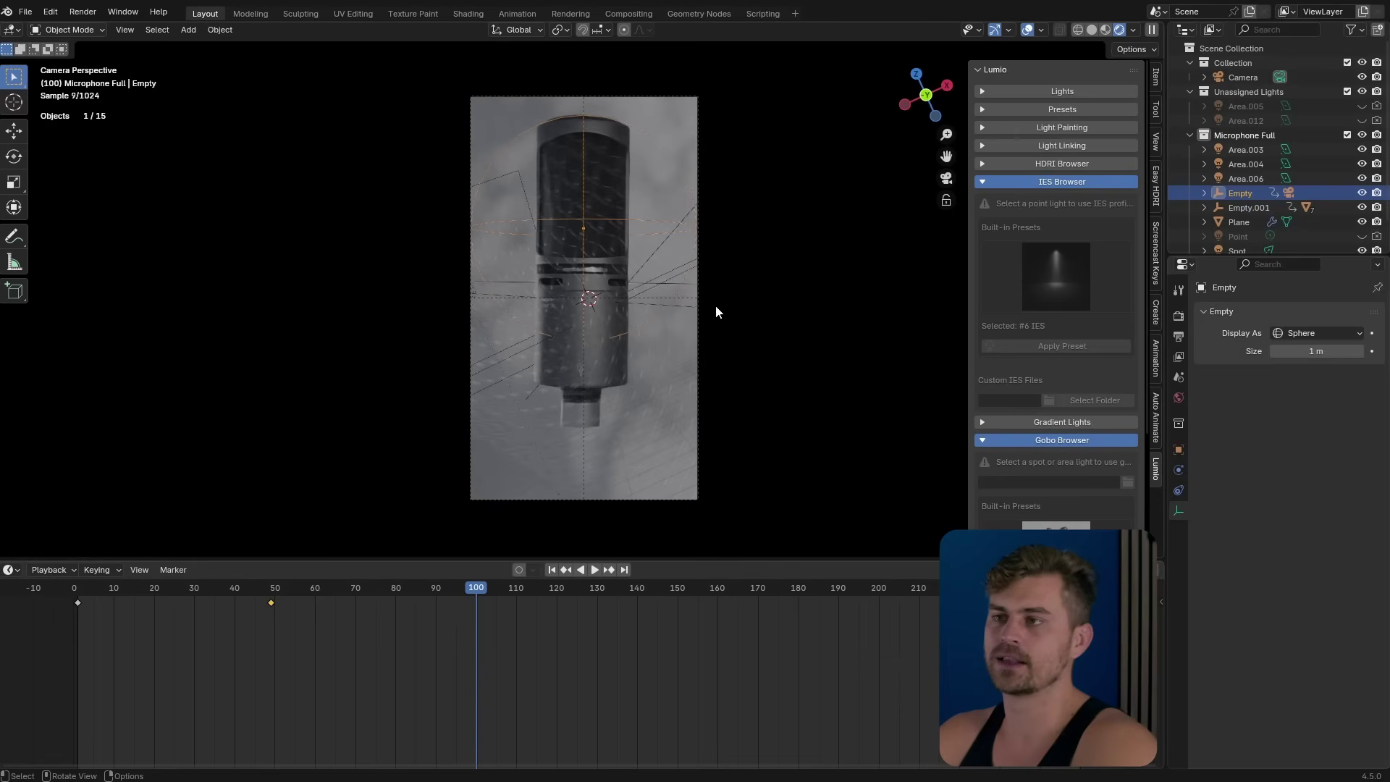
scroll(681, 326, "up", 2)
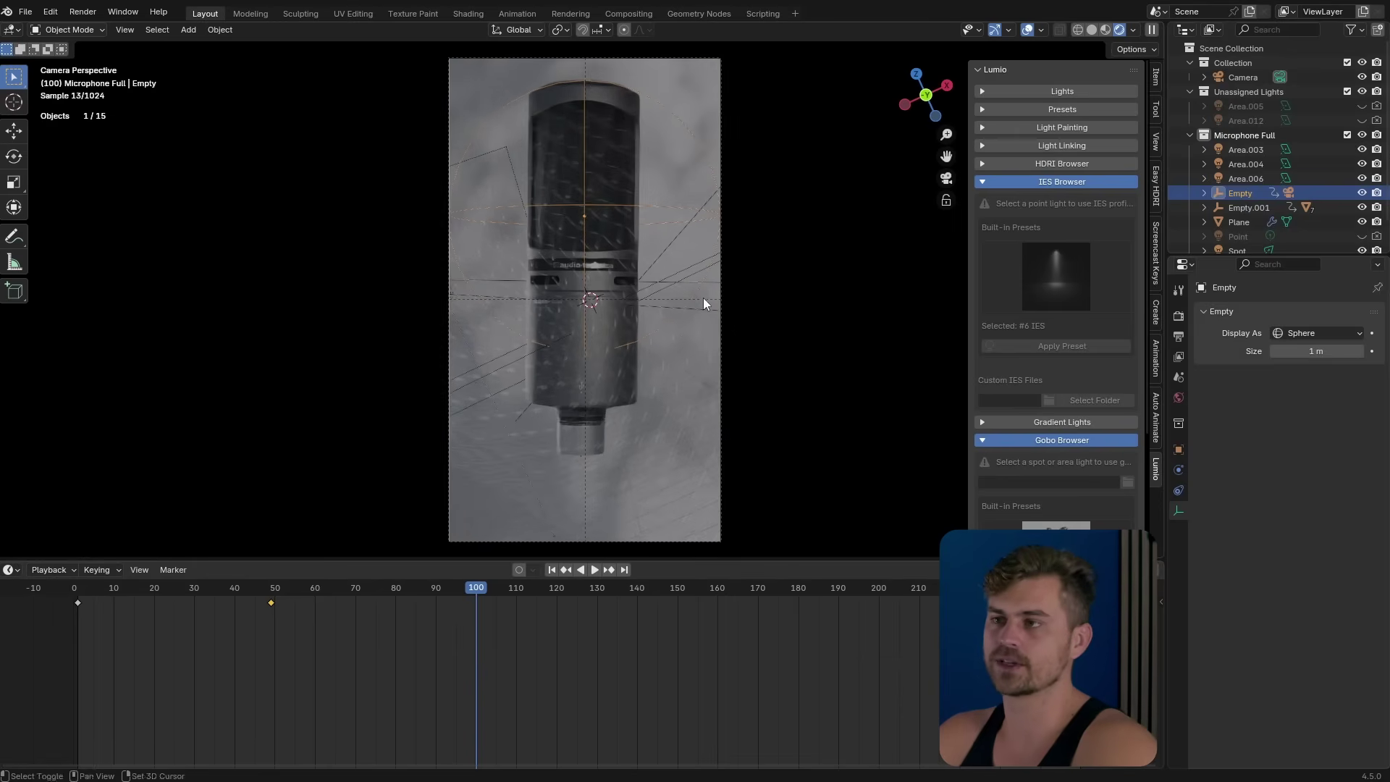
key("r")
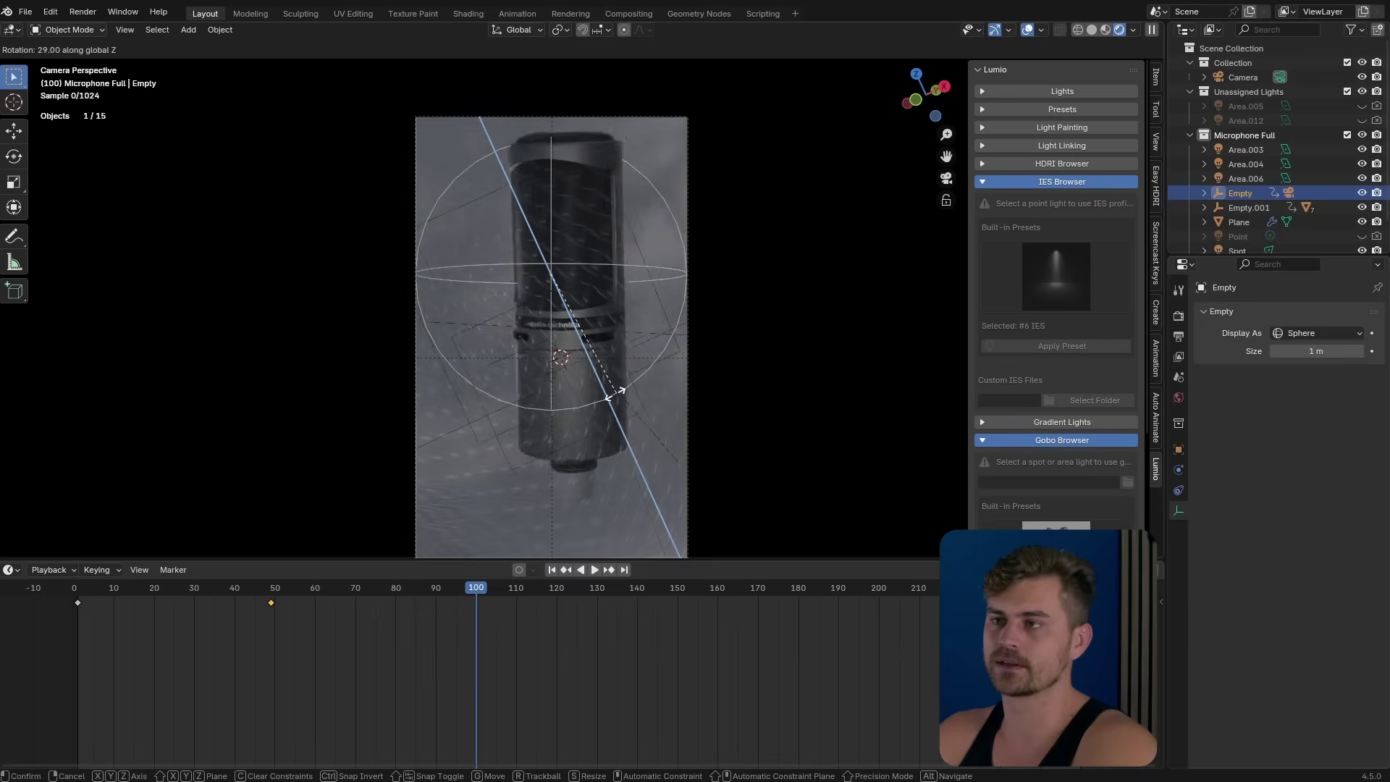
left_click(631, 394)
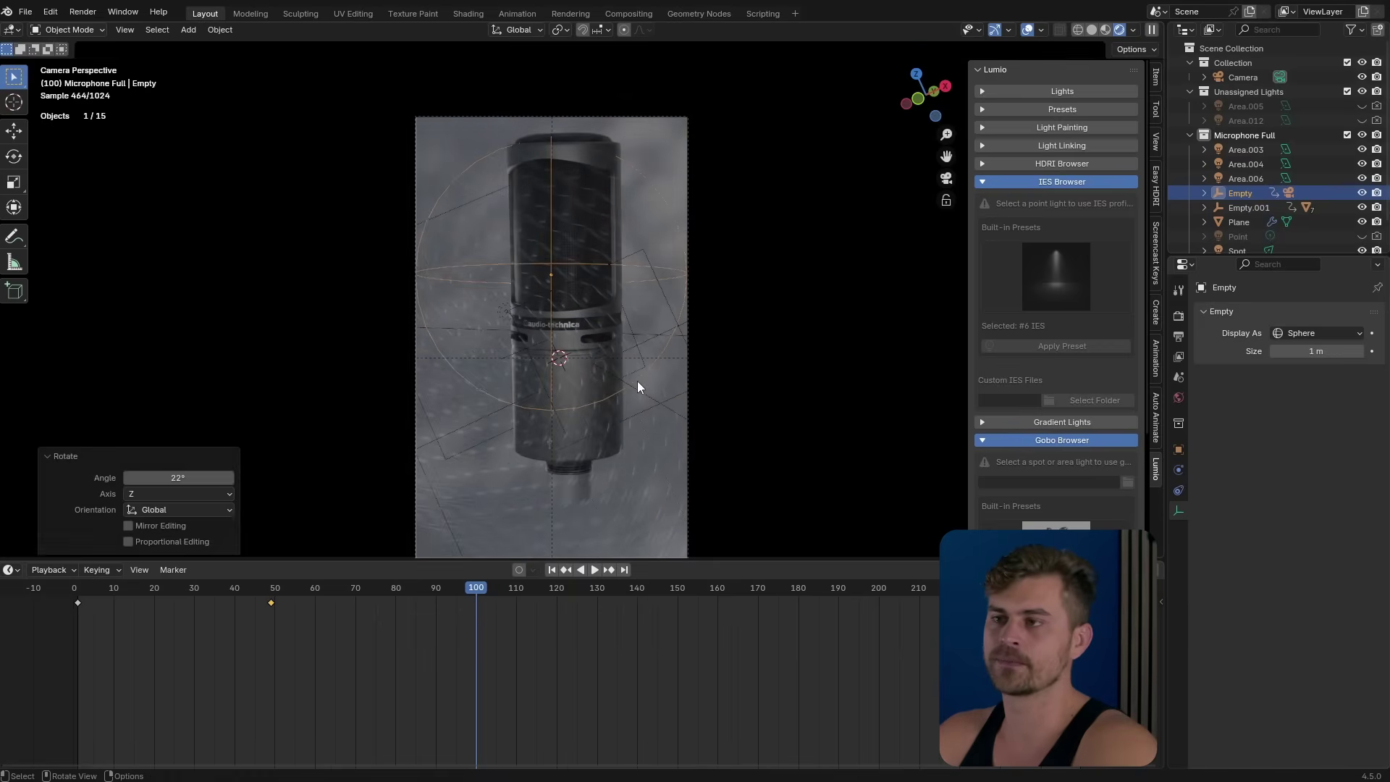
key("i")
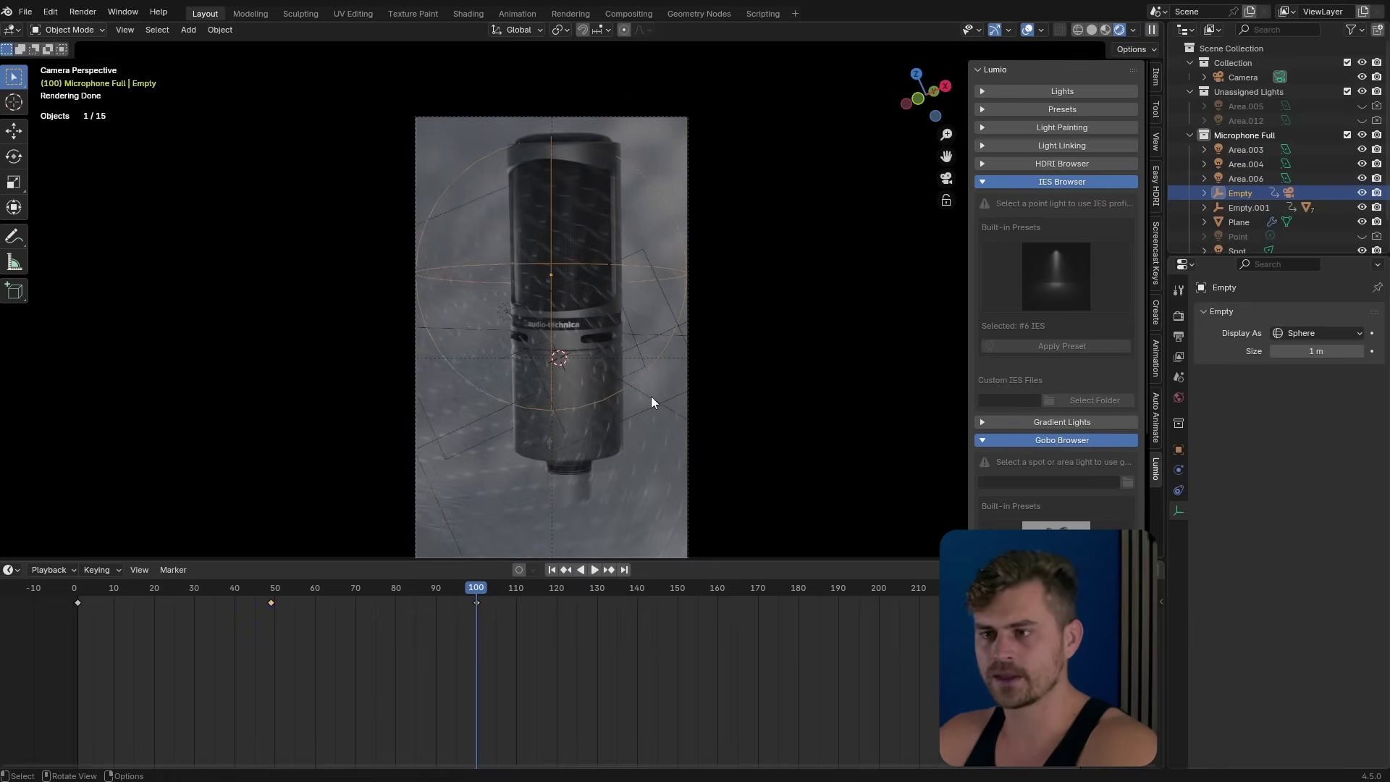
Keyframe Empty.001 at frame 49
left_click(270, 588)
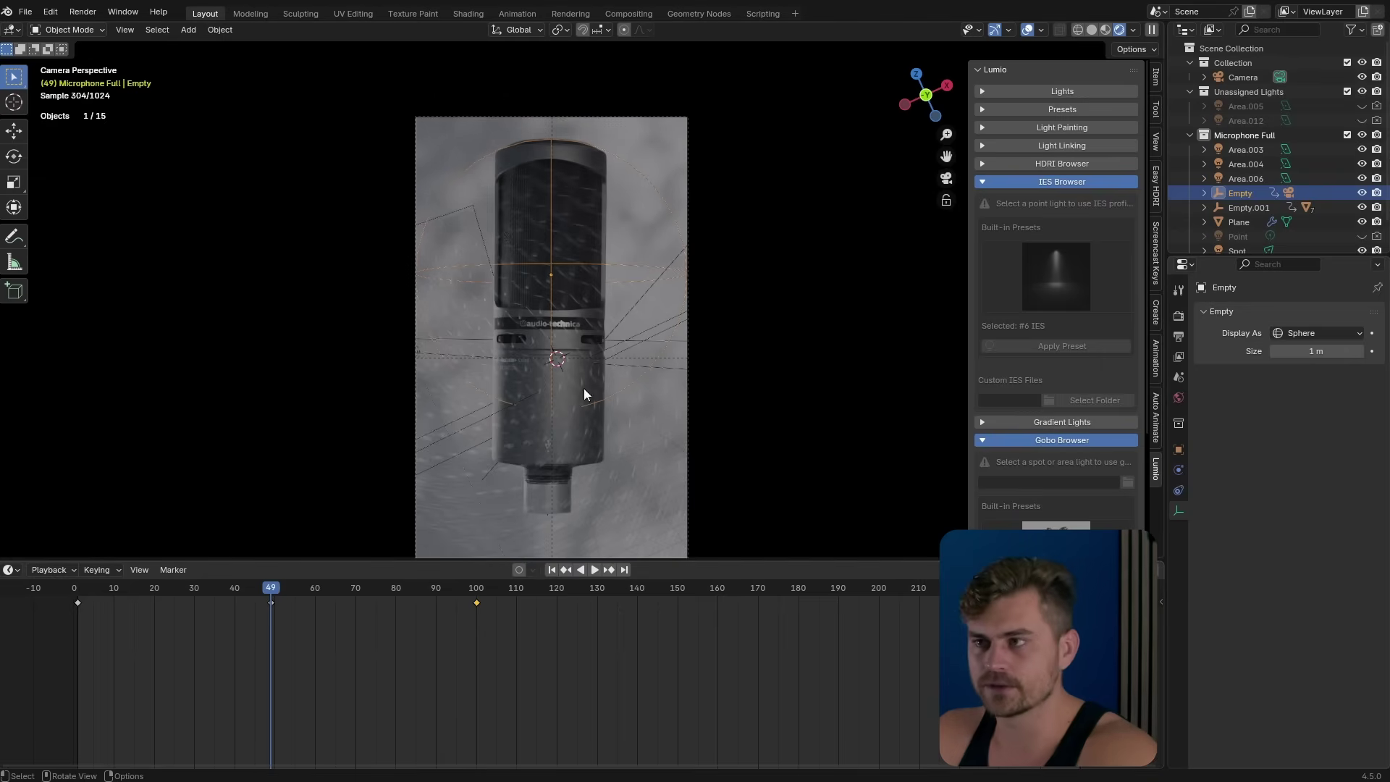
left_click(619, 341)
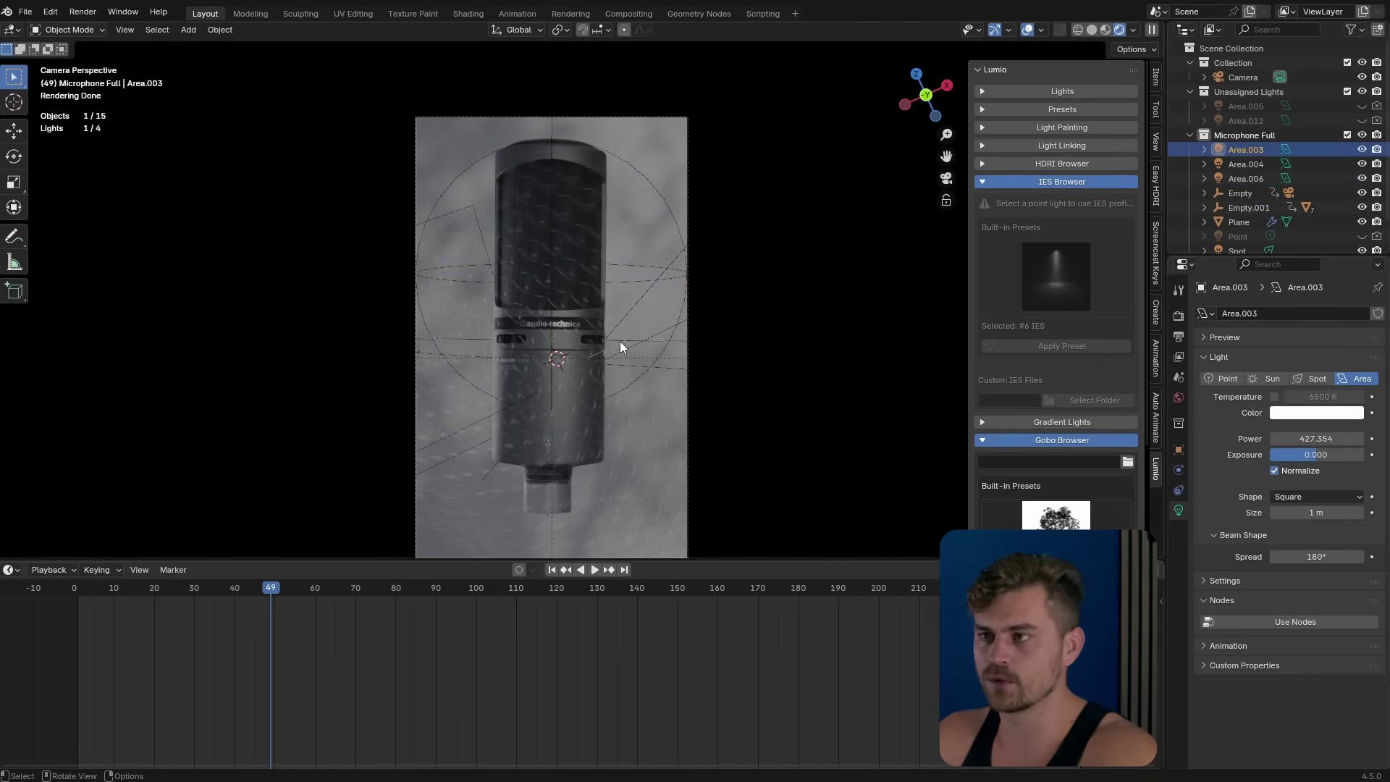
left_click(1254, 208)
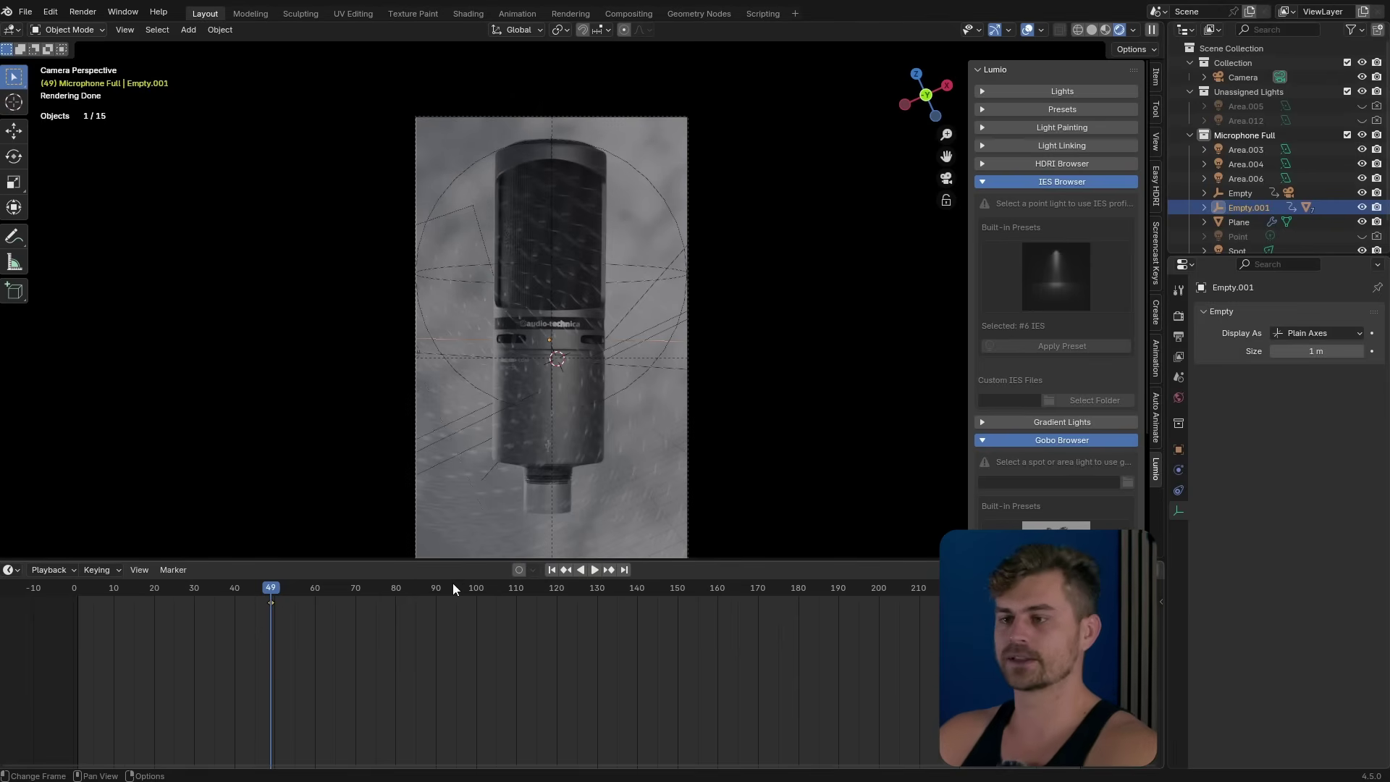
At frame 100, lower the opacity of the camera's background image to 0
left_click(653, 180)
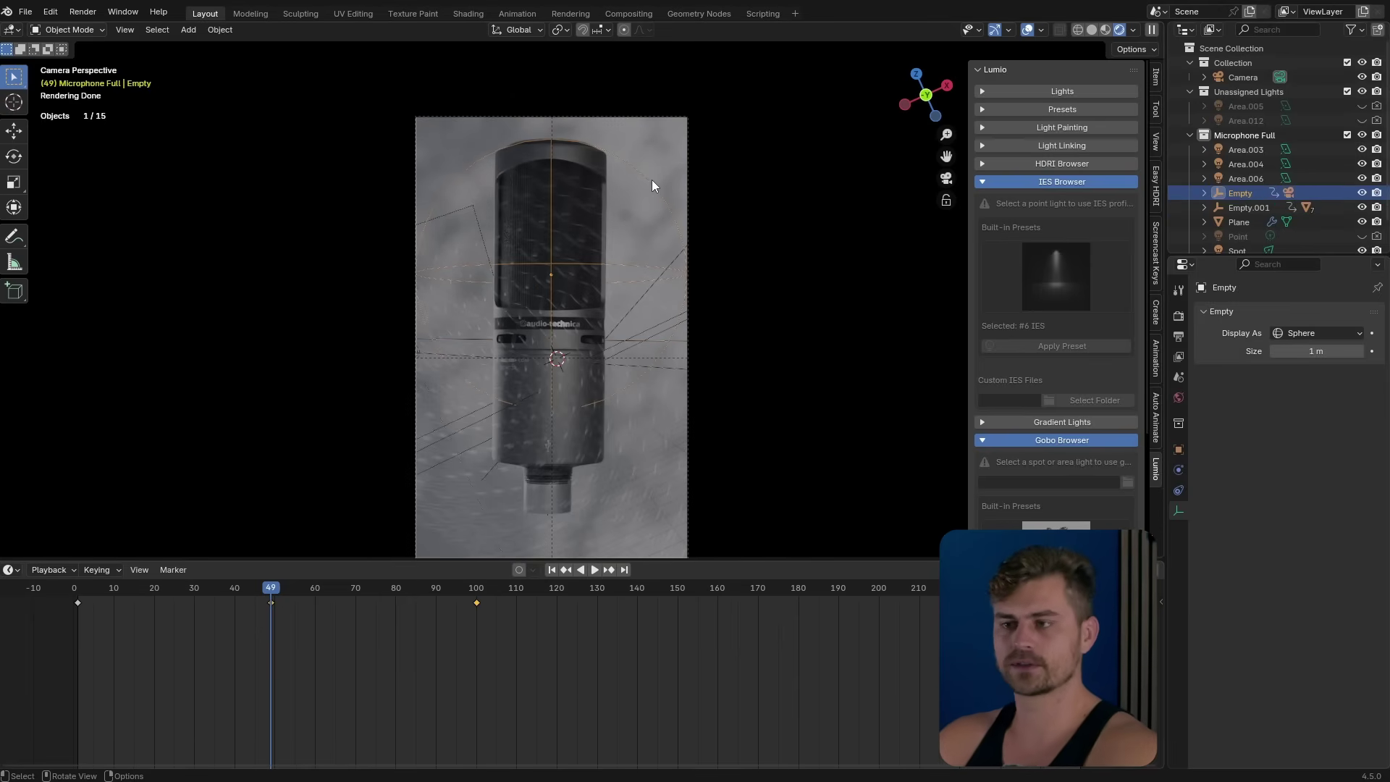
left_click(477, 587)
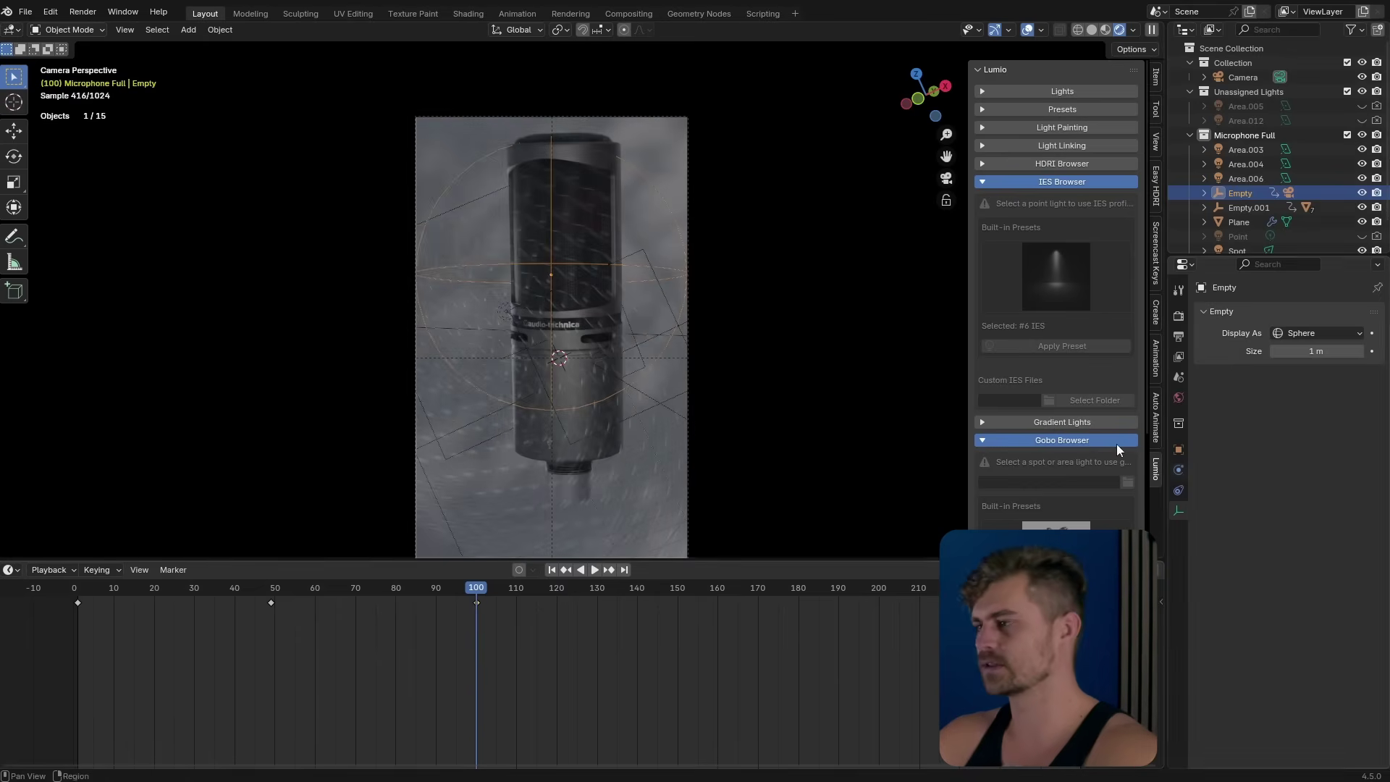
left_click(680, 118)
scroll(1348, 523, "down", 6)
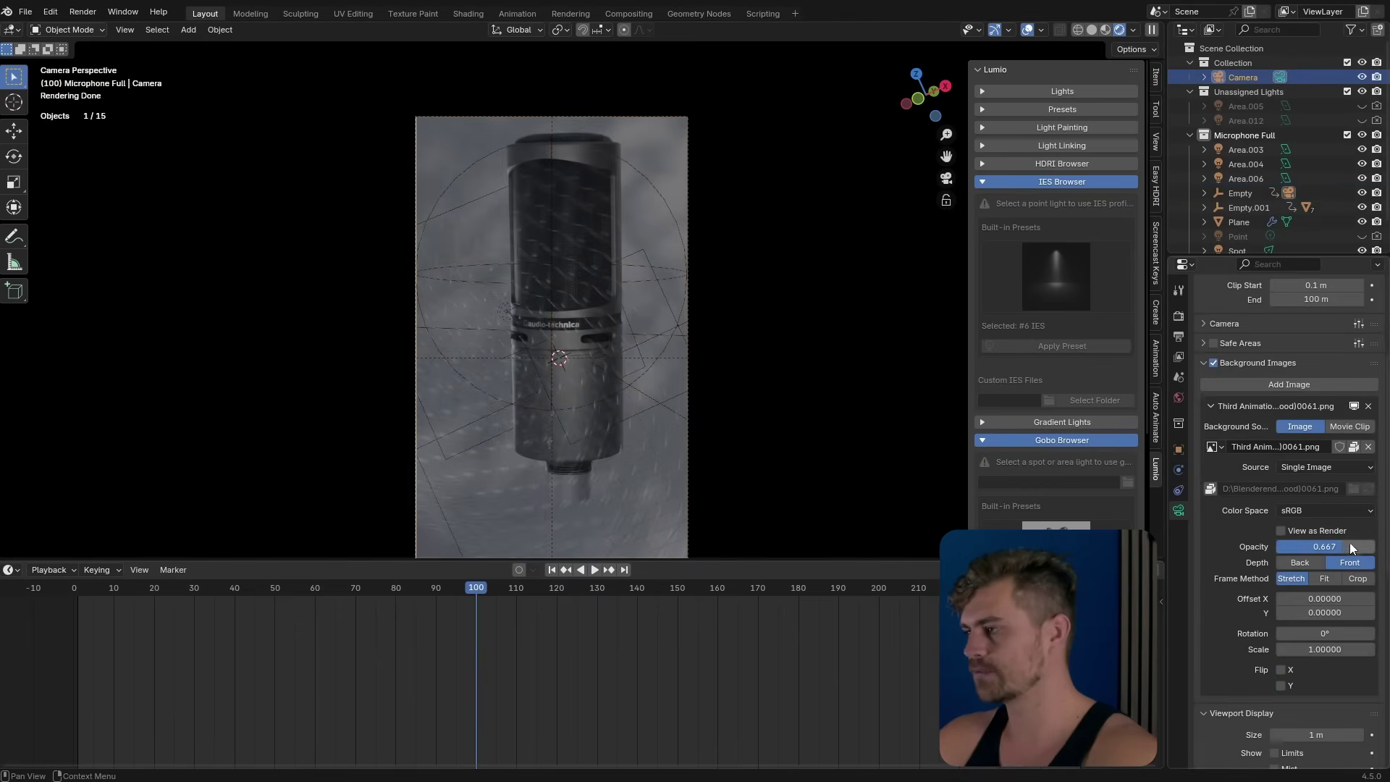
left_click_drag(1347, 547, 1276, 548)
scroll(643, 306, "up", 1)
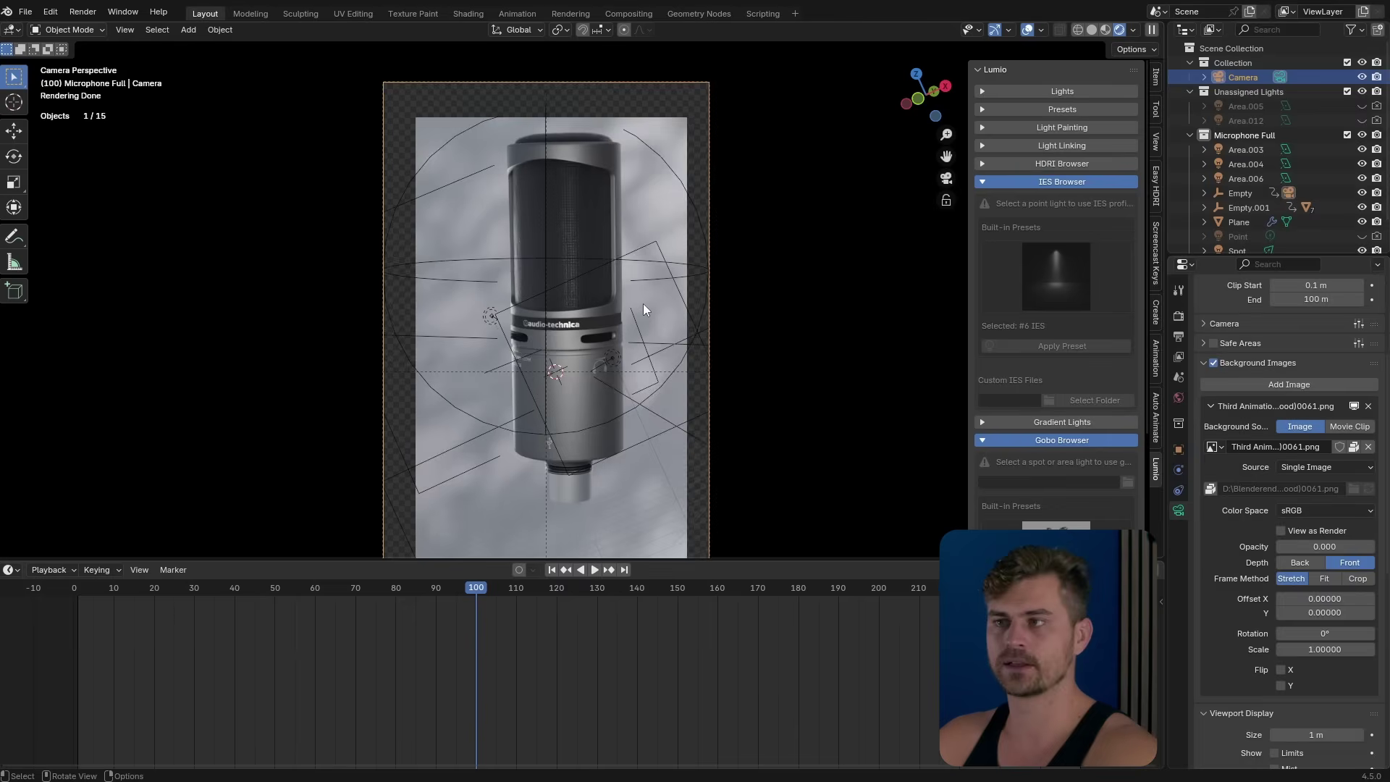
Rotate Empty.001 by -18.8° around the global Y axis so the microphone tilts at frame 100
left_click(631, 342)
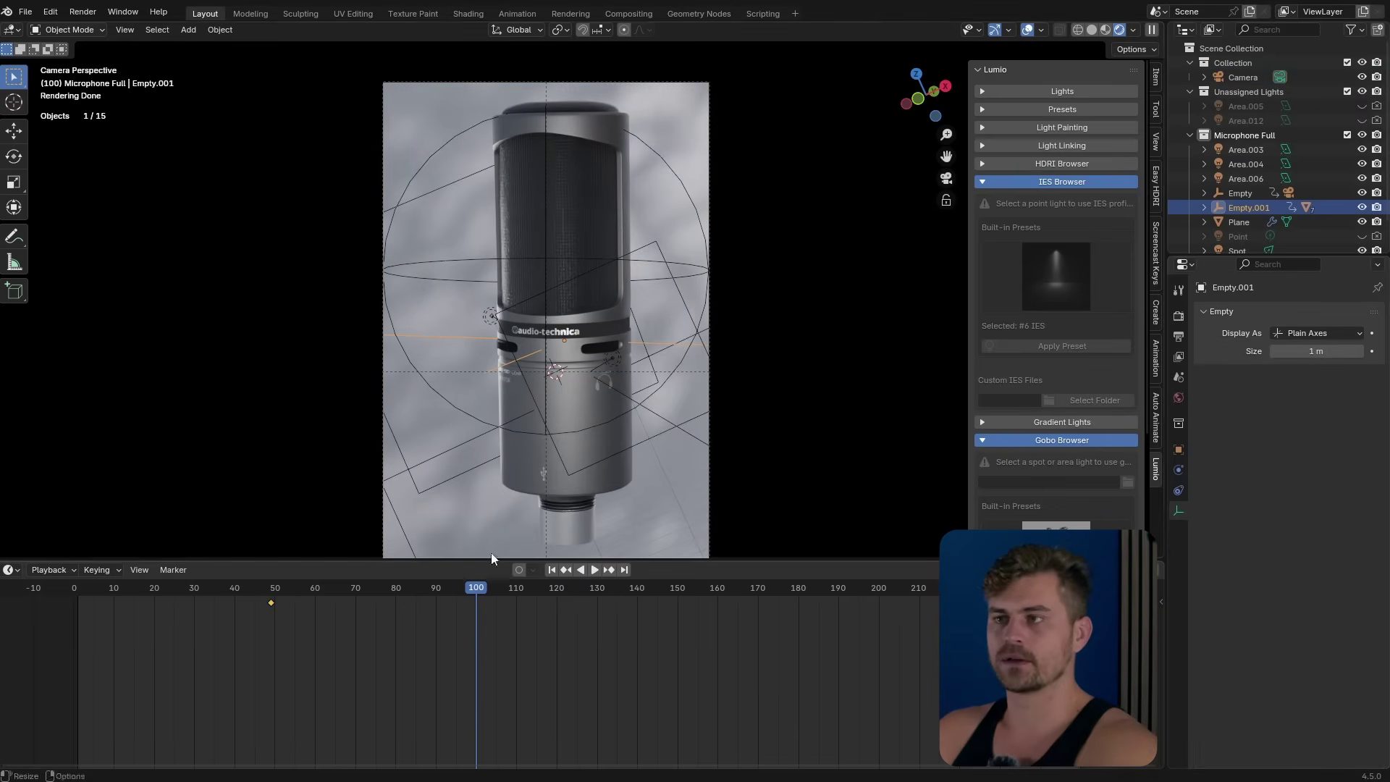
key("r")
key("z")
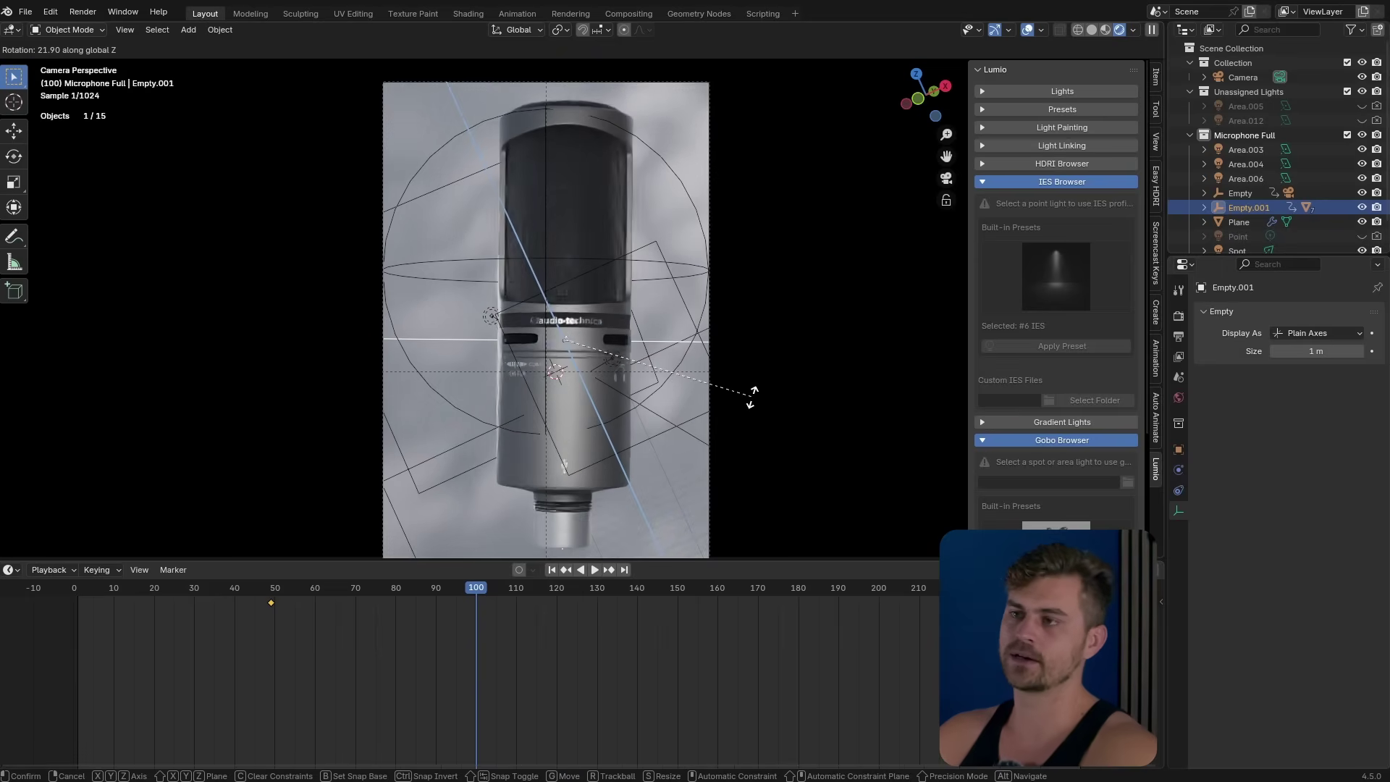
key("y")
key("y")
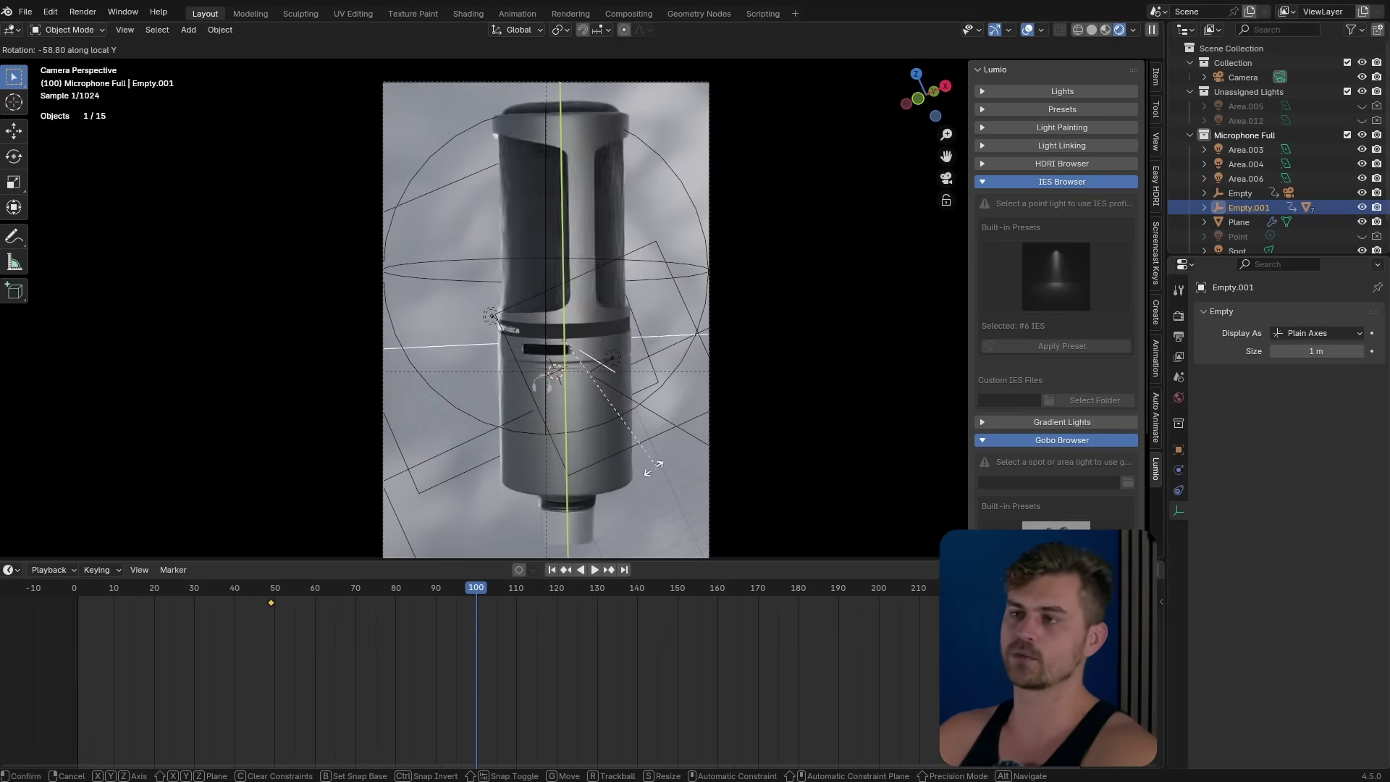
left_click(726, 317)
Shift Empty.001 along the global Y axis and then freely in the camera view, and keyframe it at frame 100
key("g")
key("y")
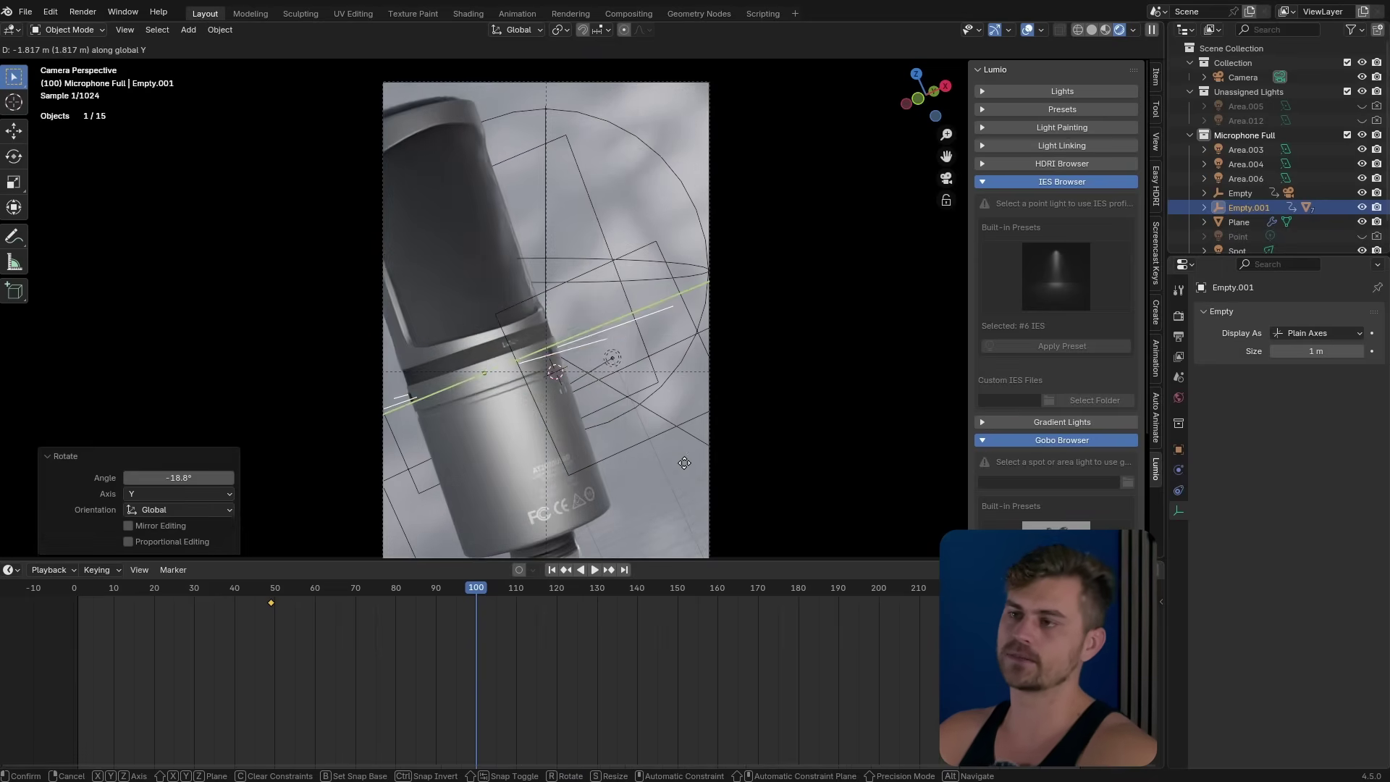
left_click(684, 466)
key("g")
left_click(743, 472)
left_click(698, 306)
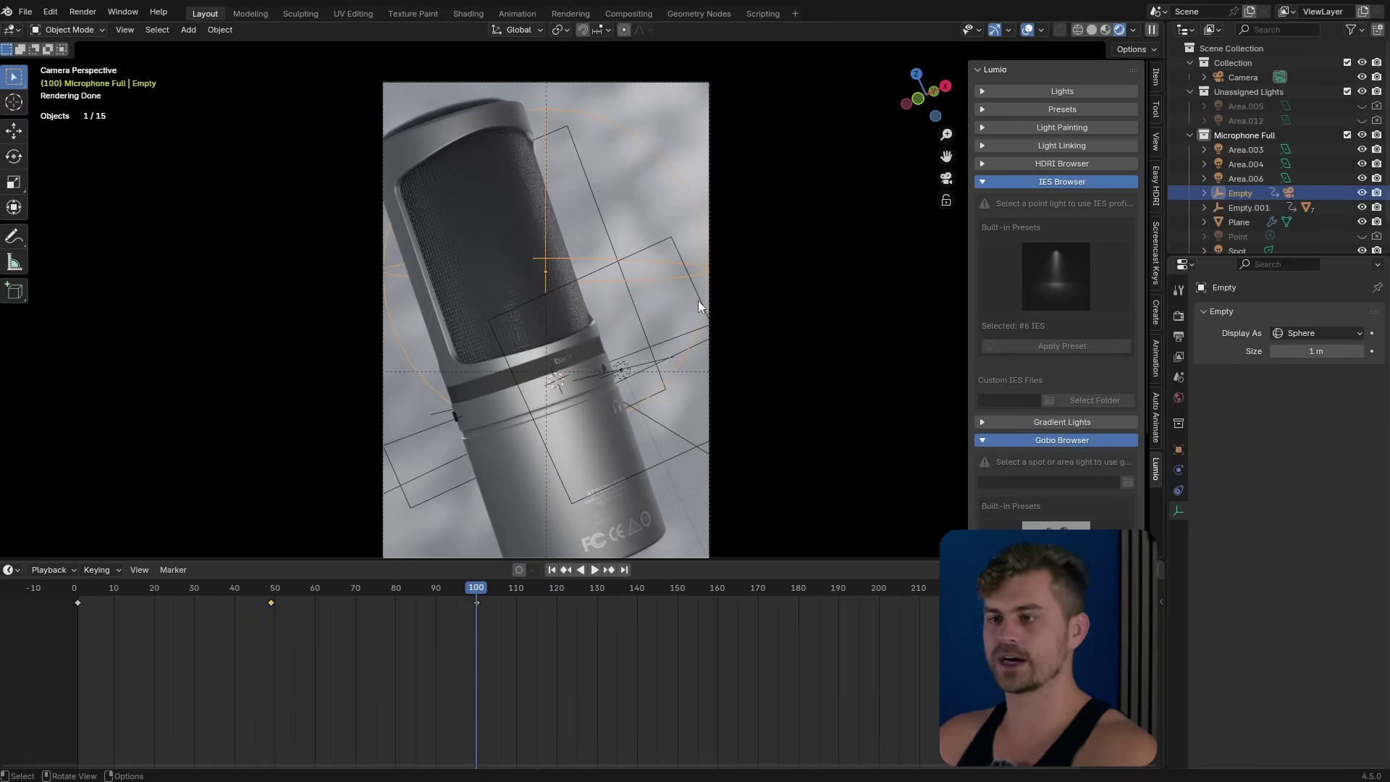
left_click(482, 416)
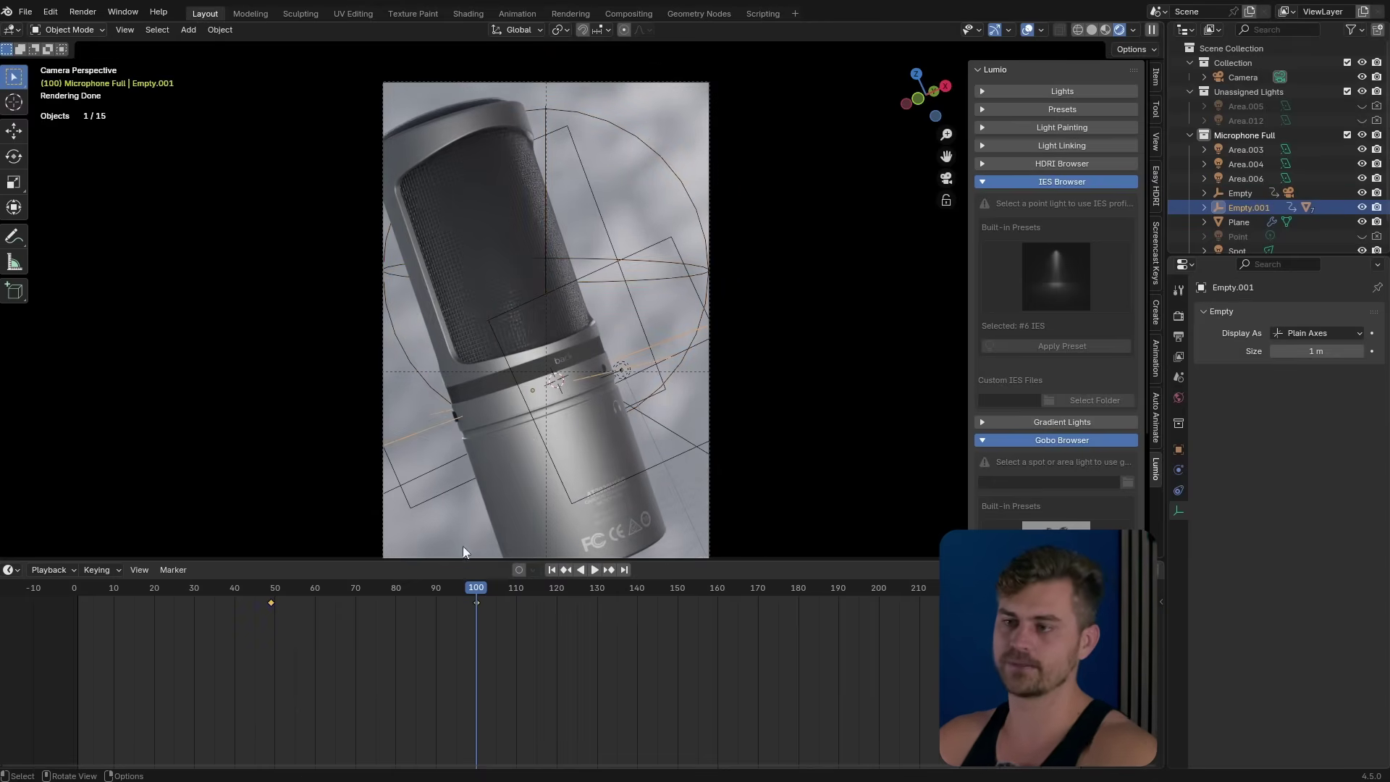
Play the animation from the start and save the file
left_click_drag(476, 592, 80, 593)
key("space")
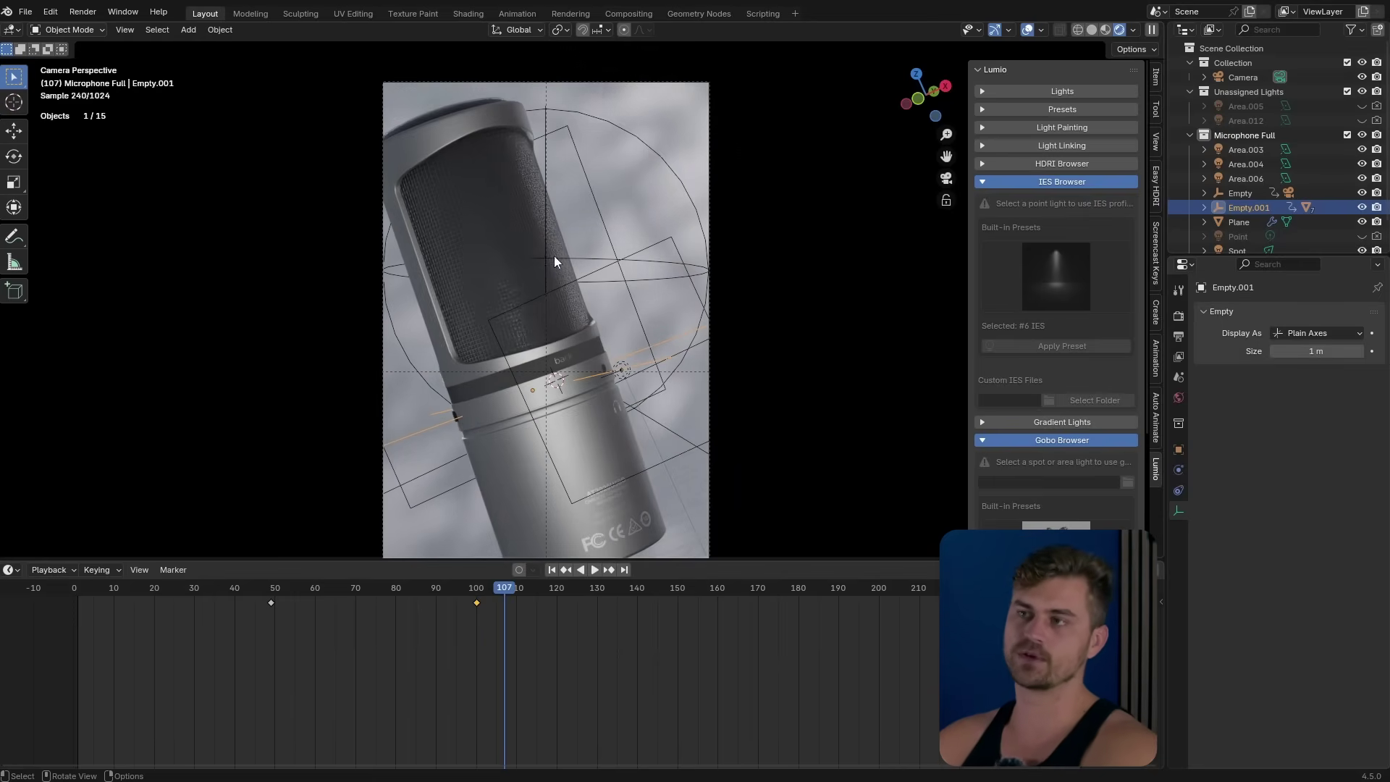
key("ctrl+s")
Leave the camera view and paste the copied BézierCurve sound-wave object into the microphone scene
scroll(651, 331, "down", 2)
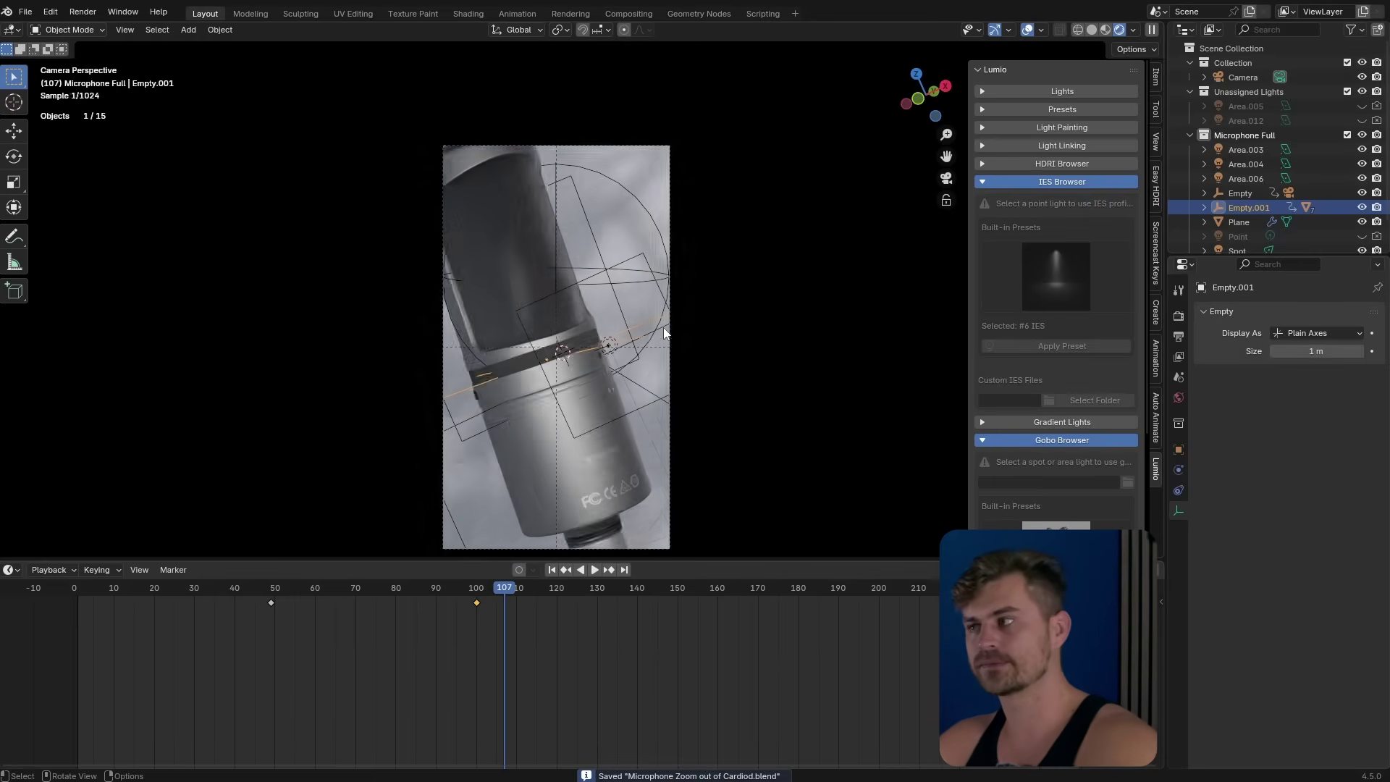
middle_click_drag(655, 356, 671, 349)
scroll(670, 349, "down", 10)
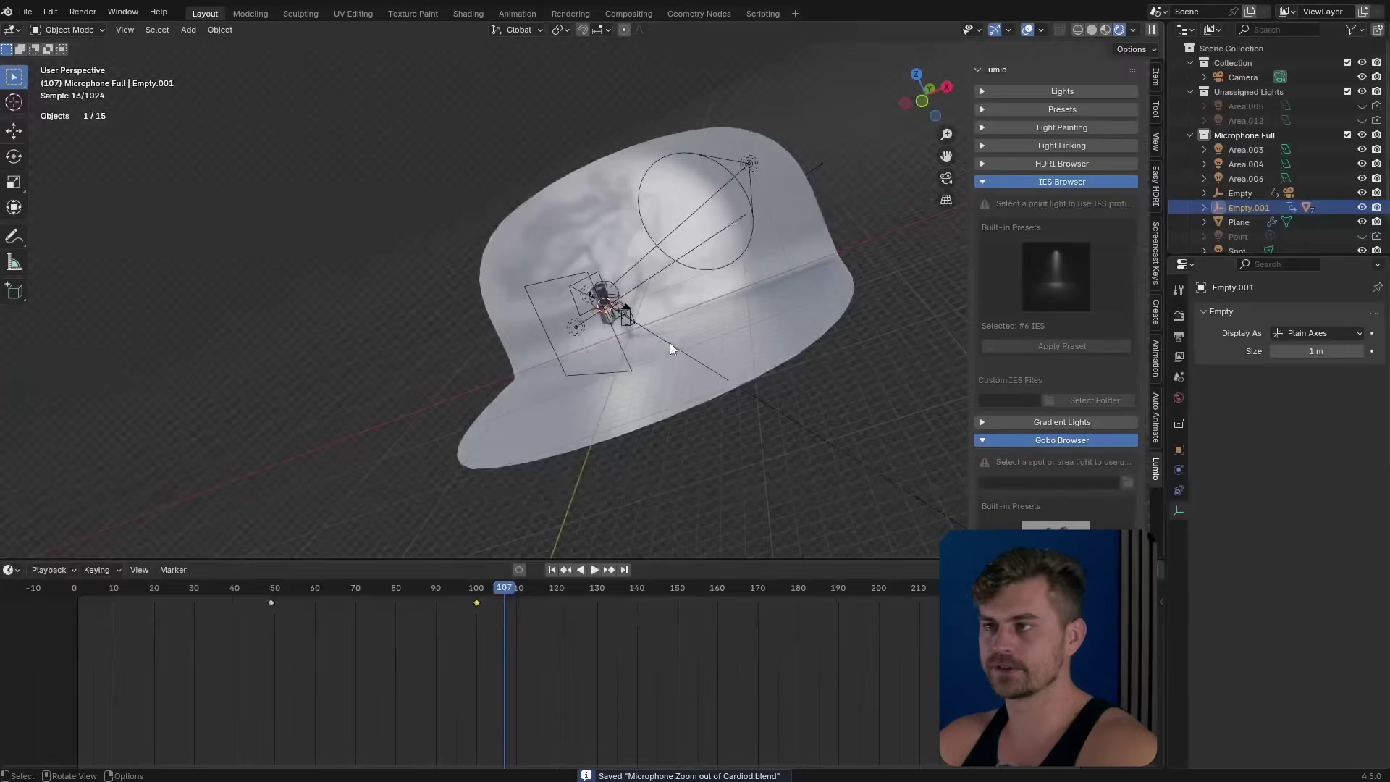
key("ctrl+v")
scroll(673, 314, "up", 3)
middle_click_drag(683, 311, 693, 281)
left_click(693, 281)
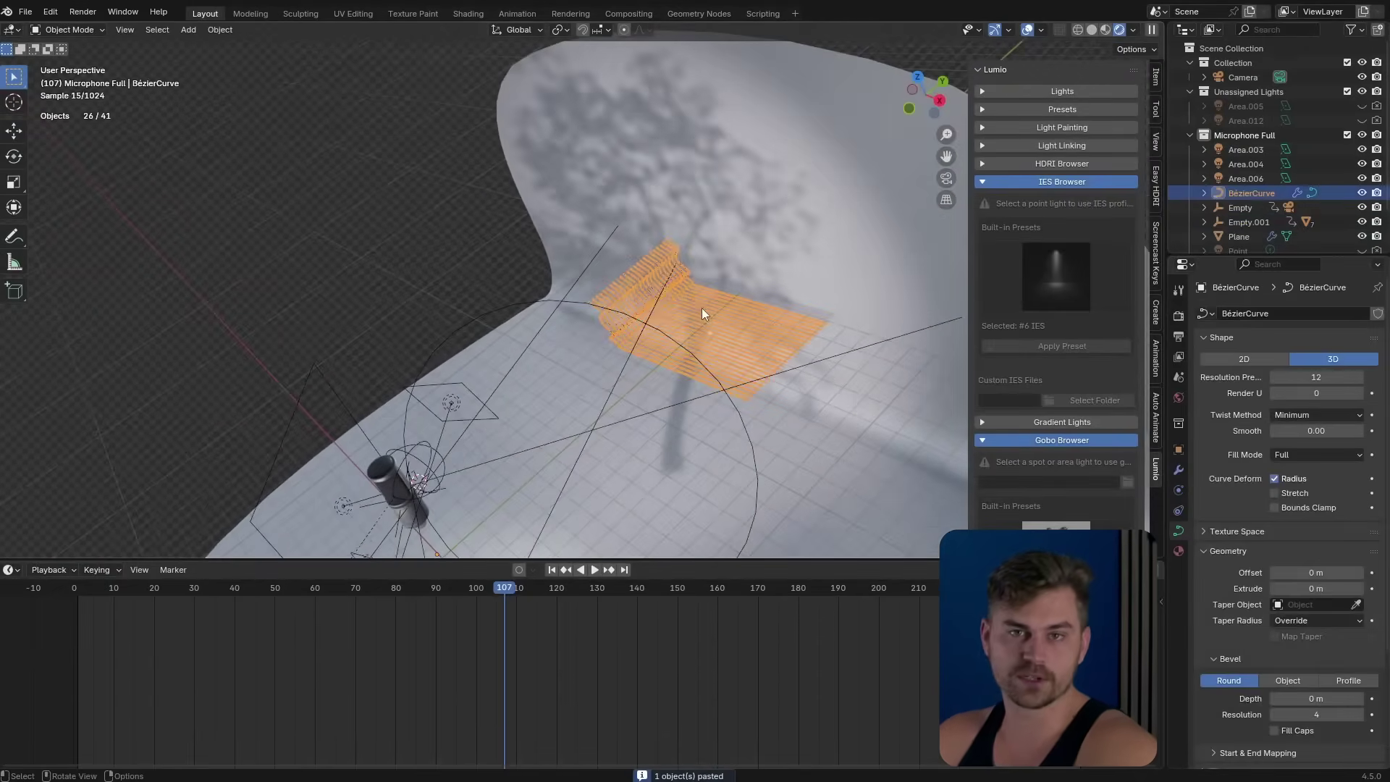
scroll(700, 310, "down", 1)
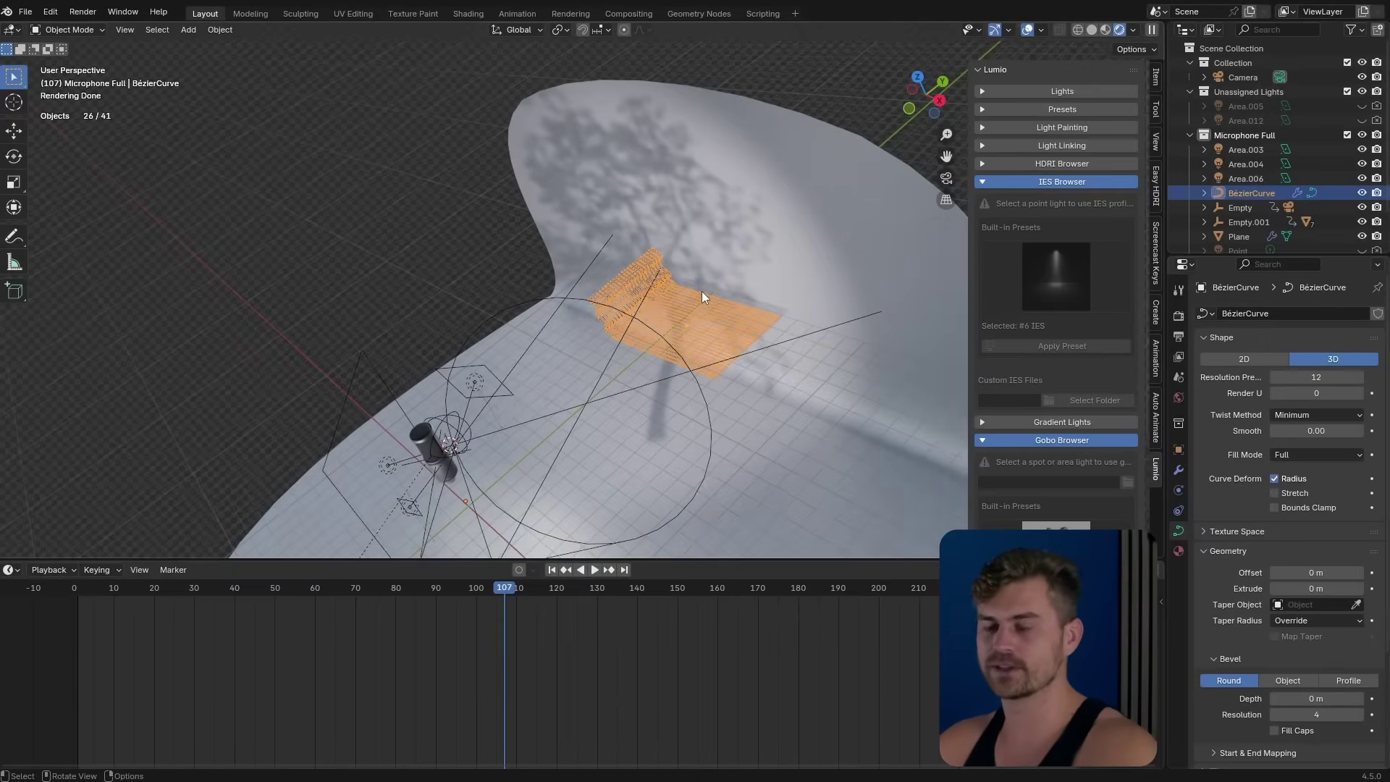
middle_click_drag(702, 281, 642, 336)
Enlarge the timeline area and turn it into a Geometry Node Editor showing the Geometry Nodes.002 tree
left_click_drag(425, 561, 425, 439)
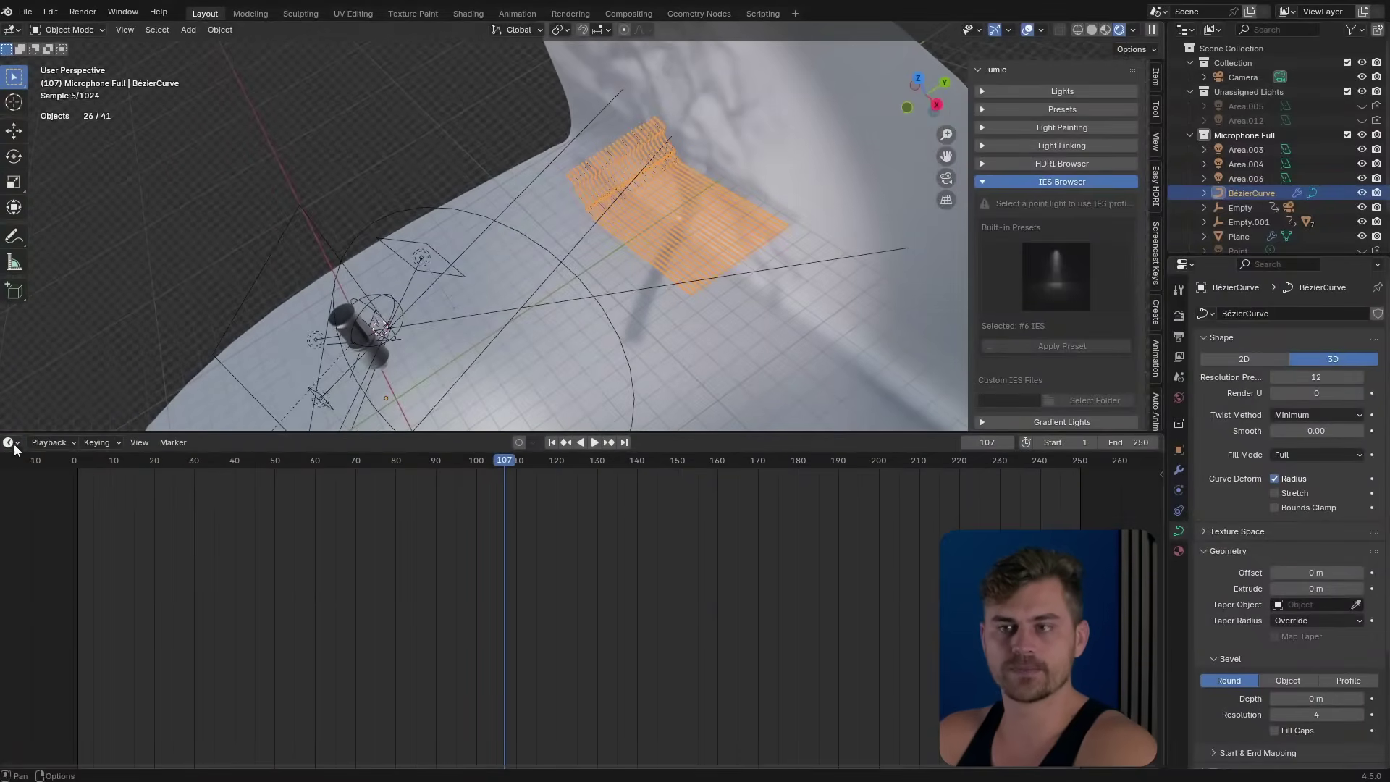
left_click(14, 445)
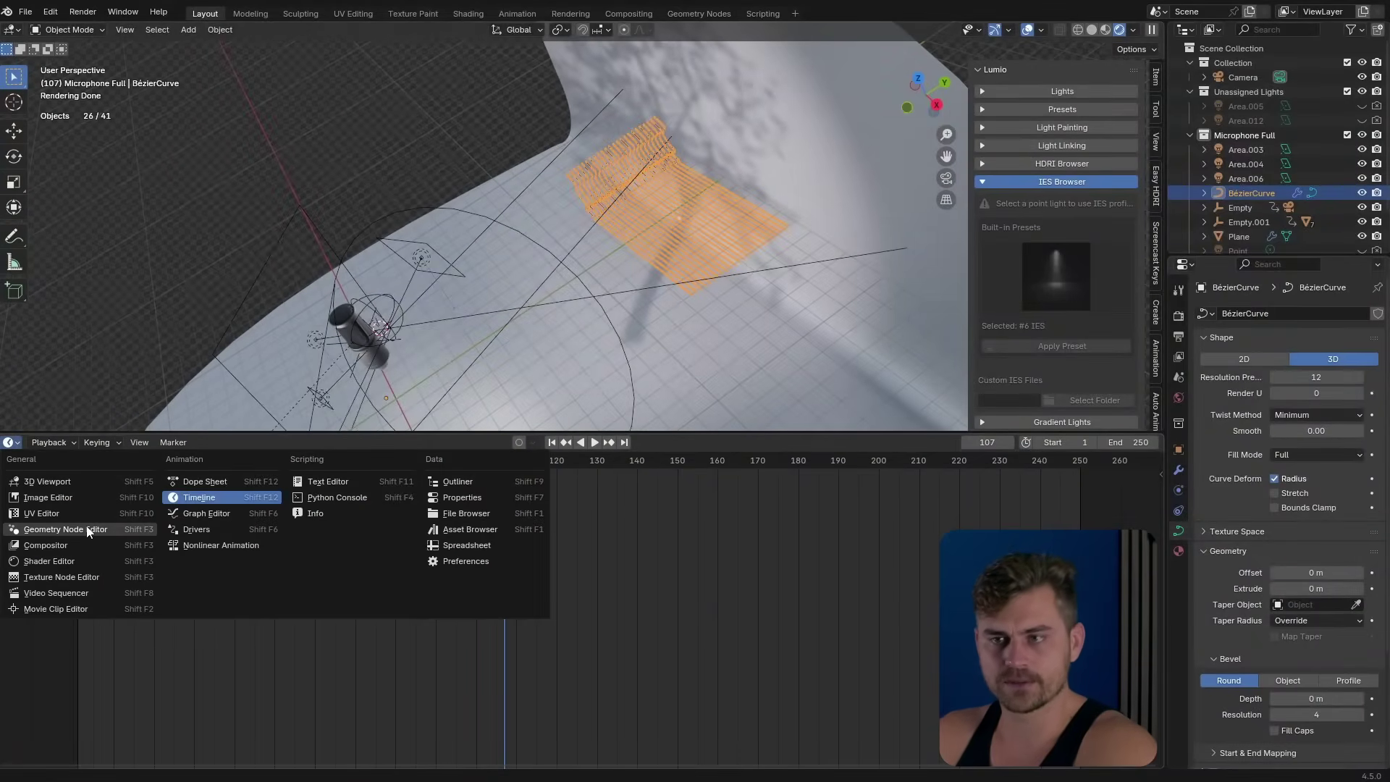
left_click(66, 529)
scroll(507, 515, "down", 10)
middle_click_drag(160, 569, 403, 571)
middle_click_drag(317, 599, 496, 541)
scroll(382, 553, "up", 2)
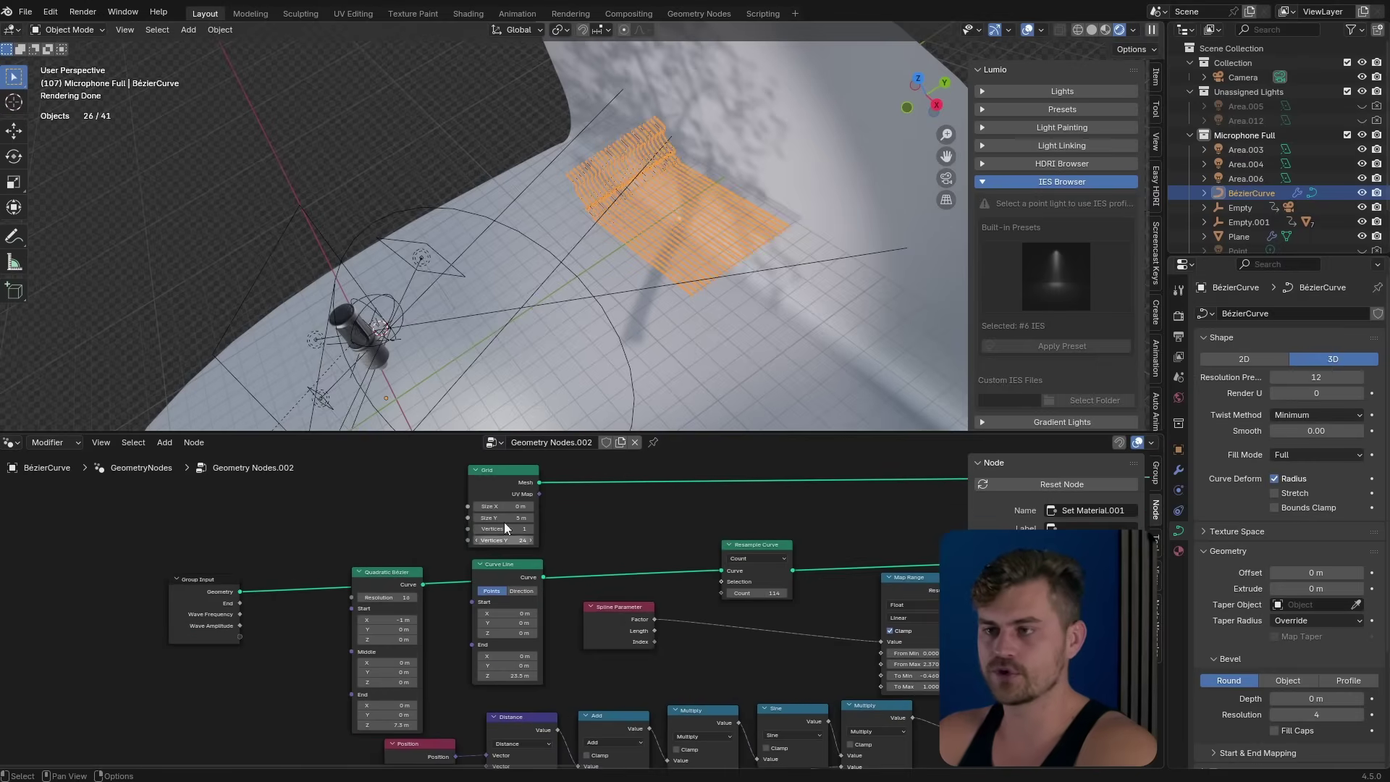
Connect the Curve Line node's Curve output to the Resample Curve node
left_click_drag(509, 572, 512, 570)
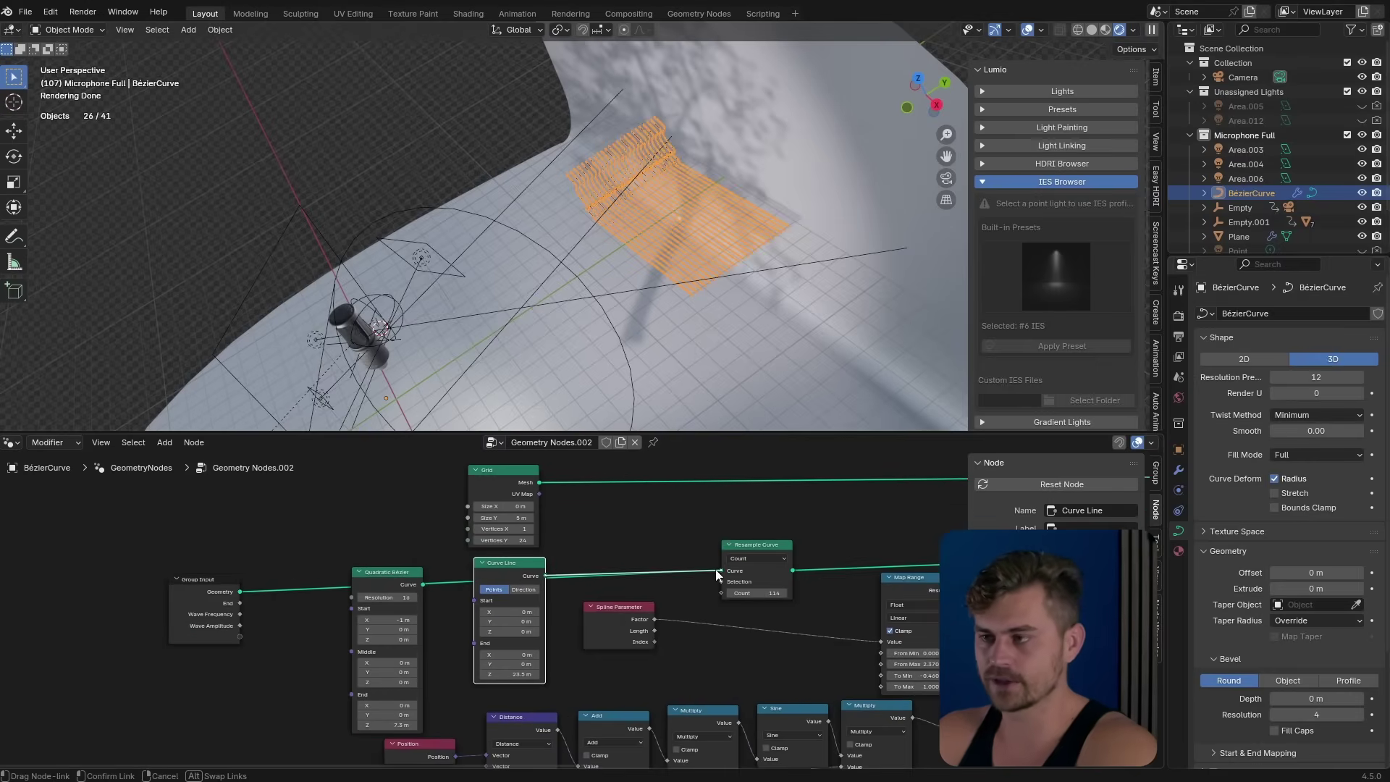
left_click_drag(712, 570, 717, 571)
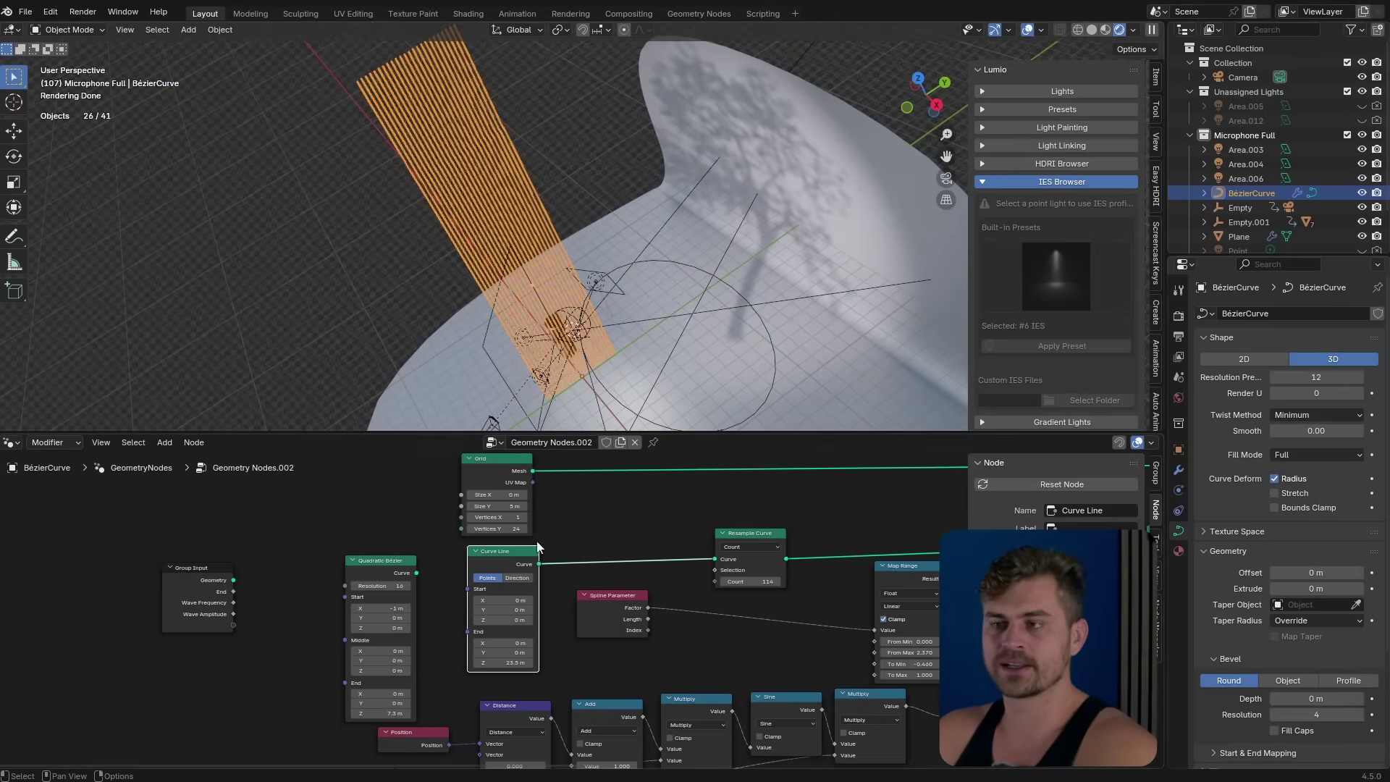
middle_click_drag(414, 287, 532, 172)
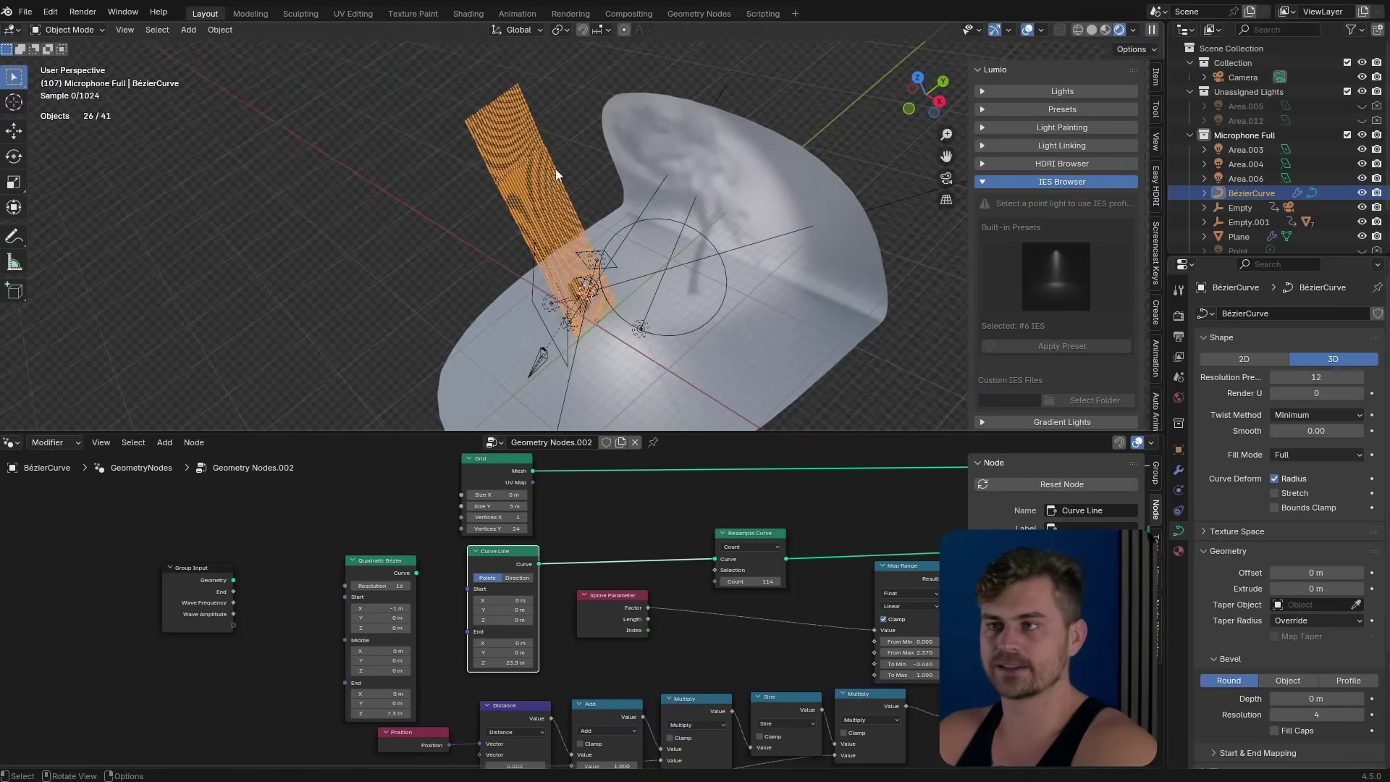
Add a new Bézier curve and move it about -11.6 m in X, -7.8 m in Y and 11.3 m in Z
key("shift+a")
mouse_move(554, 180)
mouse_move(524, 73)
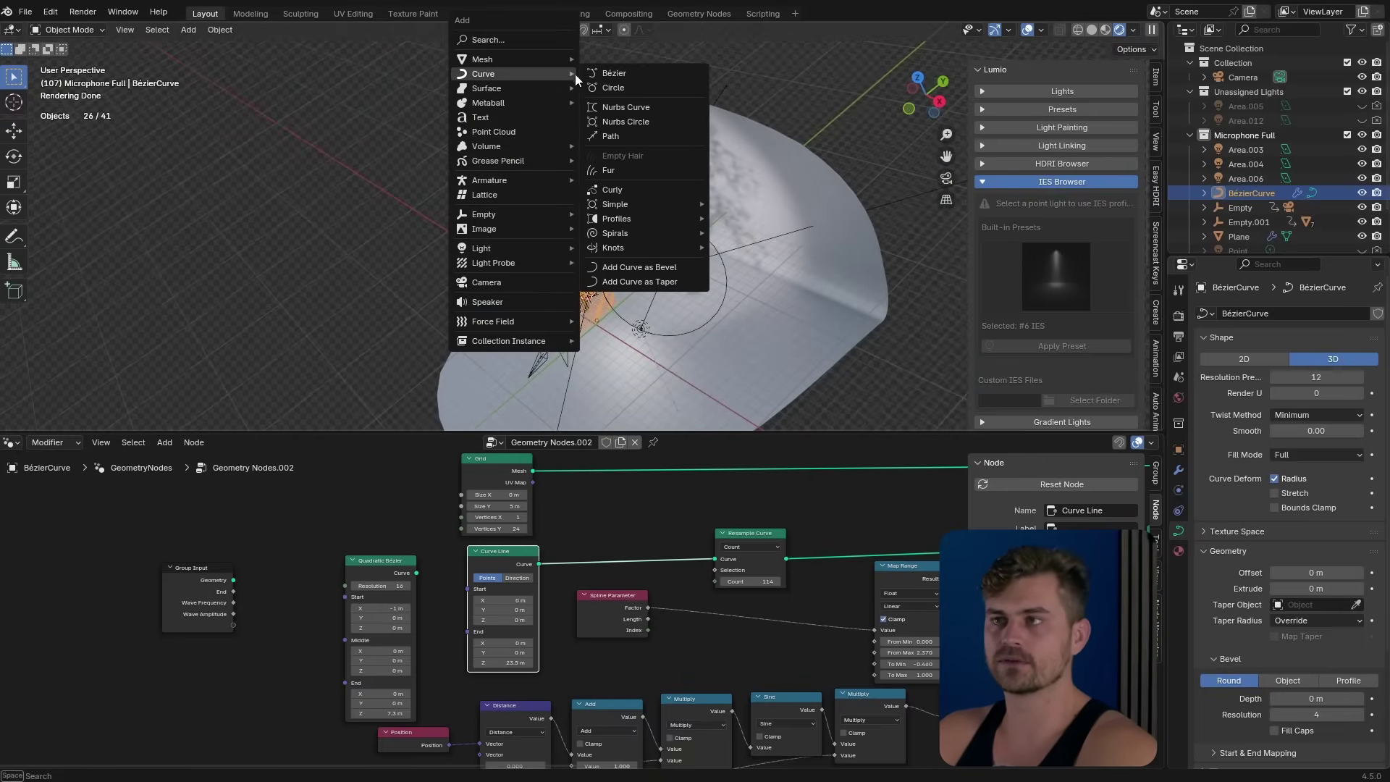
left_click(628, 76)
key("g")
left_click(463, 219)
Copy the Geometry Nodes modifier from the pasted BézierCurve to the new BézierCurve.001
middle_click_drag(463, 218, 588, 206)
scroll(588, 206, "up", 4)
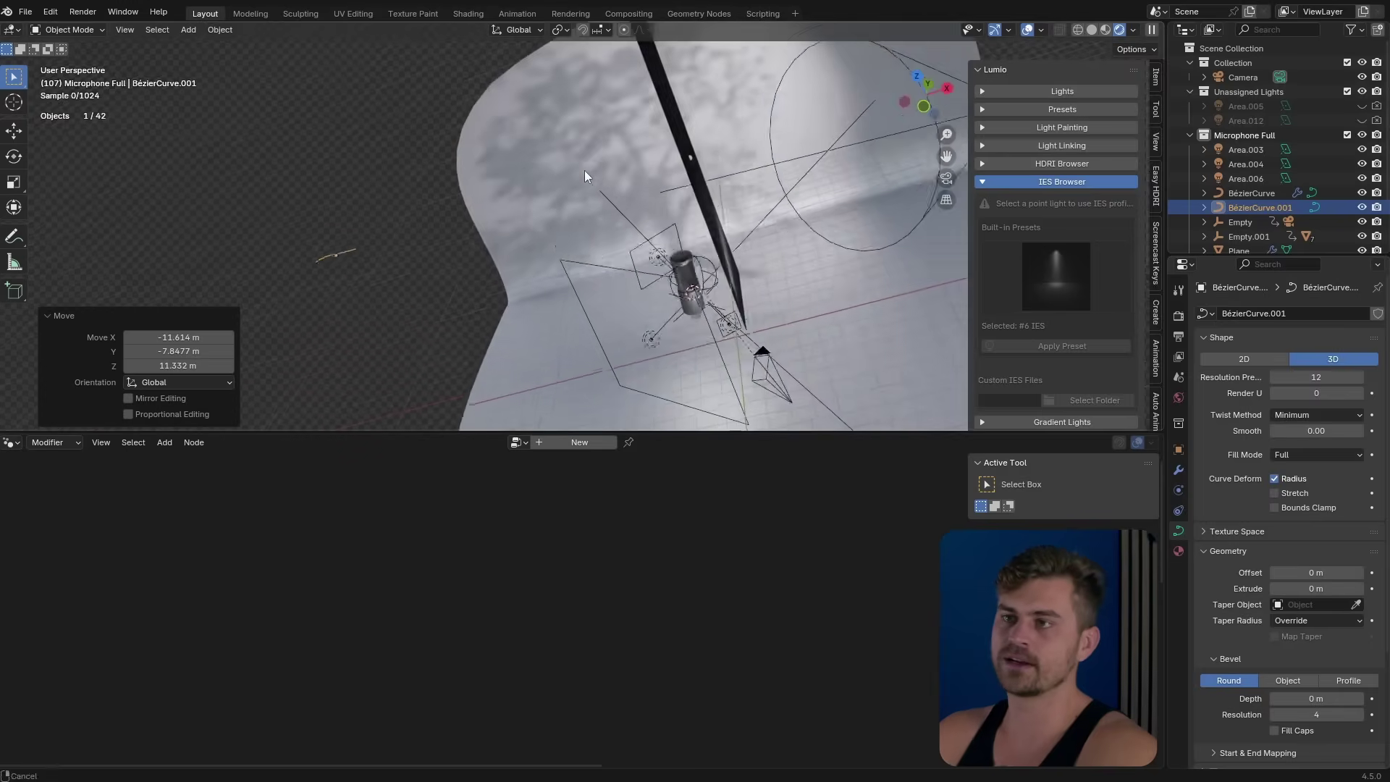
middle_click_drag(572, 151, 619, 256, "shift")
left_click(747, 116, "shift")
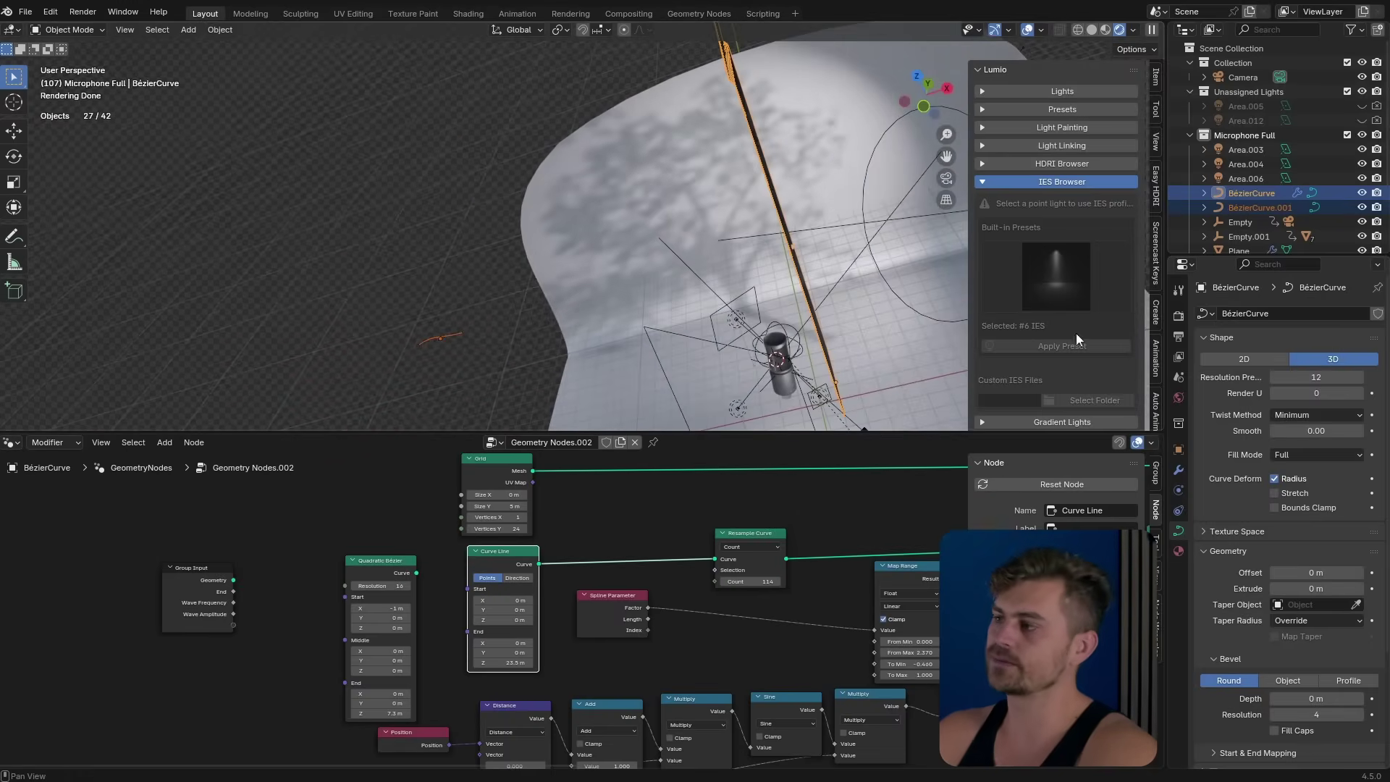
left_click(1179, 469)
left_click(1343, 337)
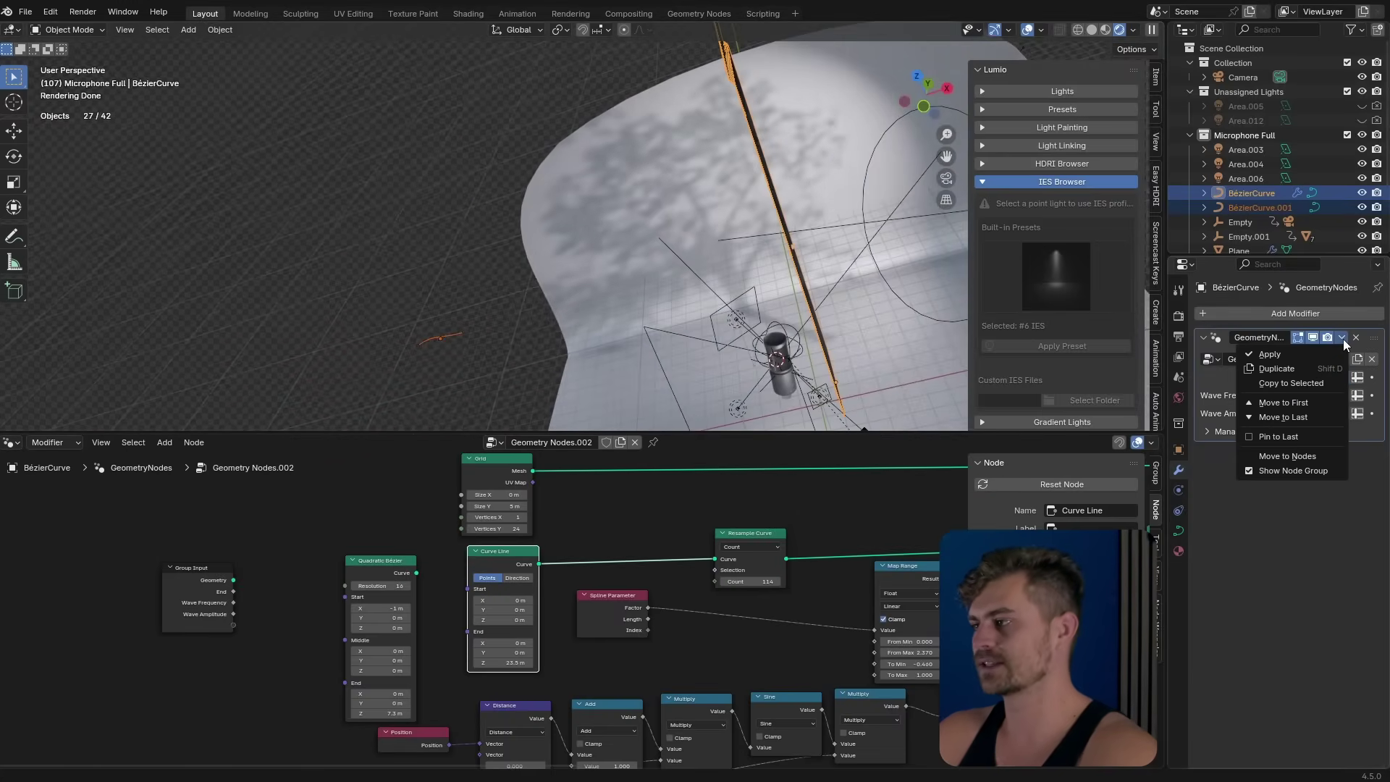
left_click(1293, 384)
Delete the original pasted BézierCurve object
left_click(345, 192)
middle_click_drag(345, 192, 718, 252)
left_click(732, 242)
key("Delete")
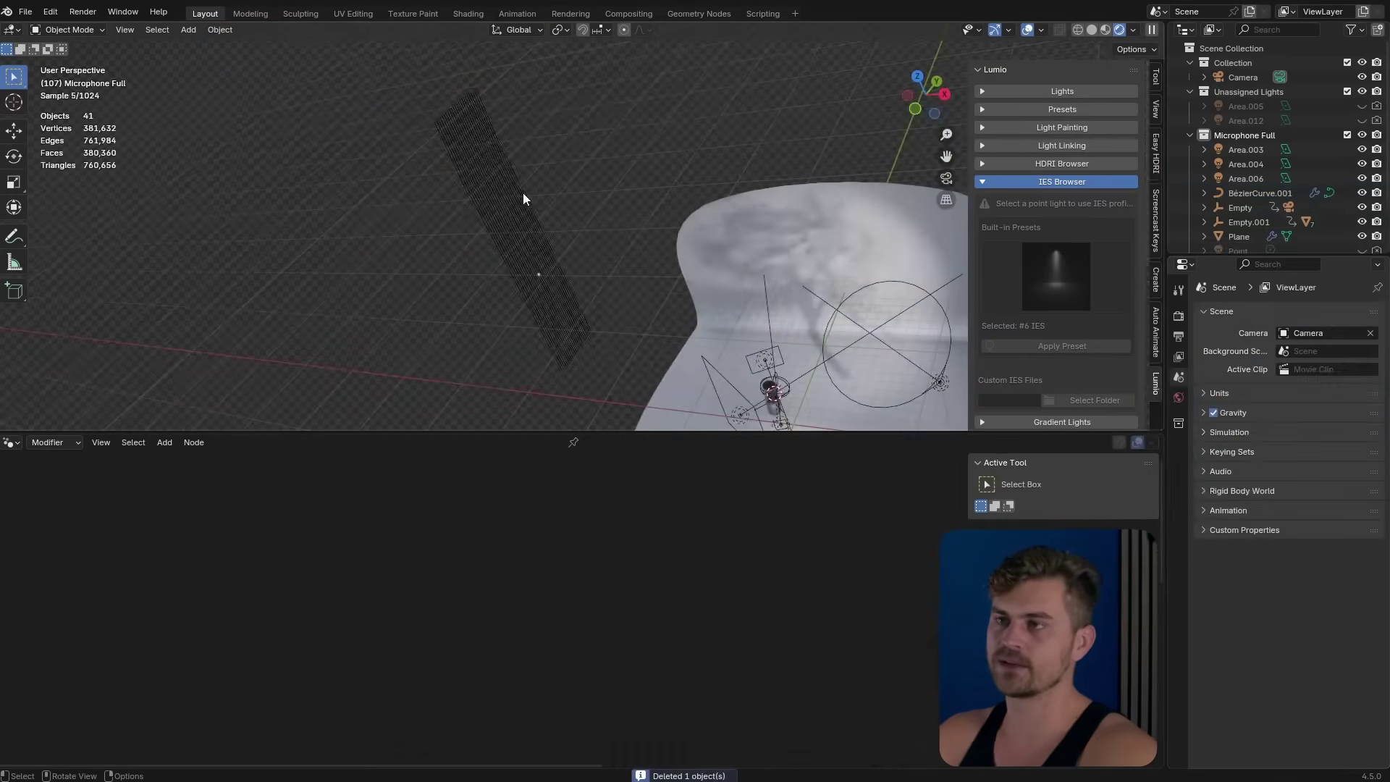
In BézierCurve.001's node tree, connect the Group Input's Geometry output to the Resample Curve node's Curve input
left_click(572, 229)
scroll(566, 279, "up", 2)
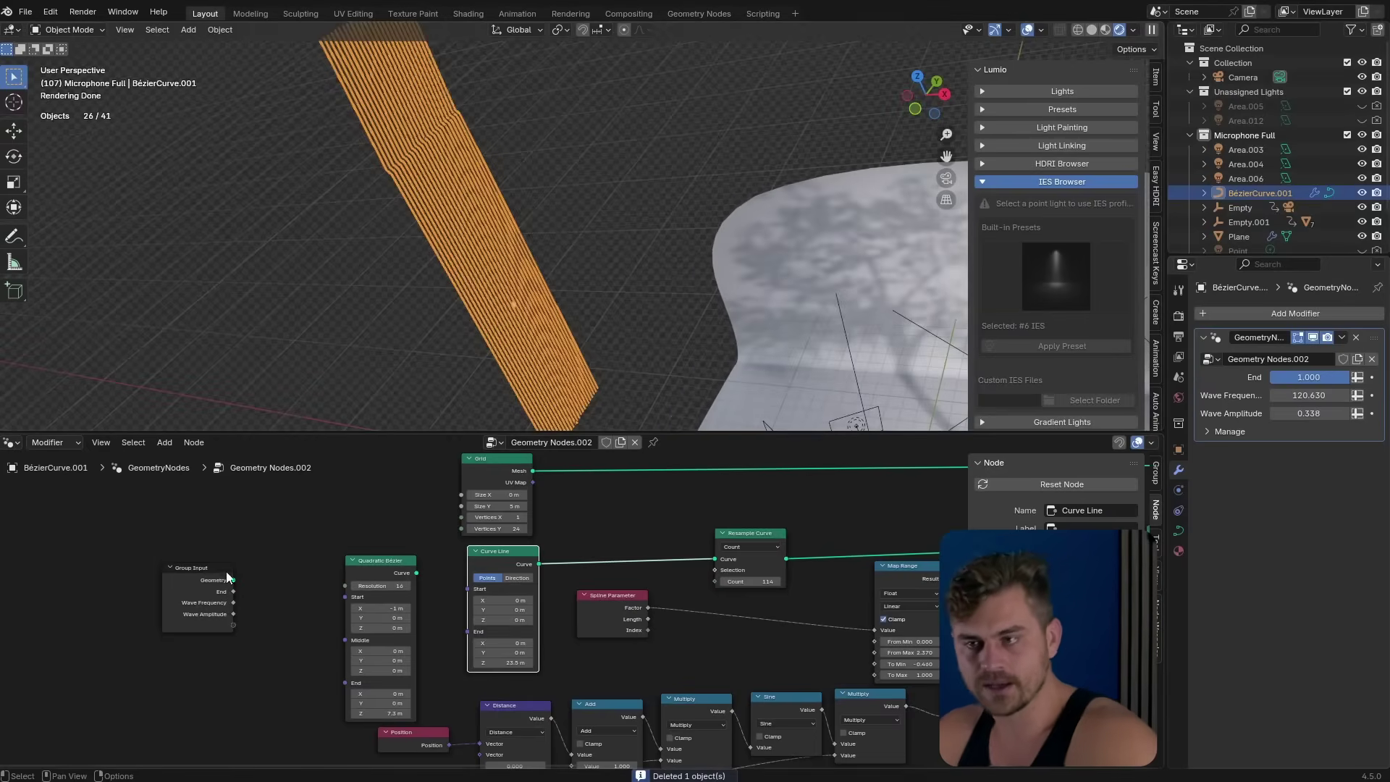
left_click_drag(204, 584, 716, 559)
In Edit Mode, draw a freehand S-shaped curve beside the existing Bézier curve and return to Object Mode
middle_click_drag(662, 391, 694, 238)
scroll(658, 286, "up", 5)
key("Tab")
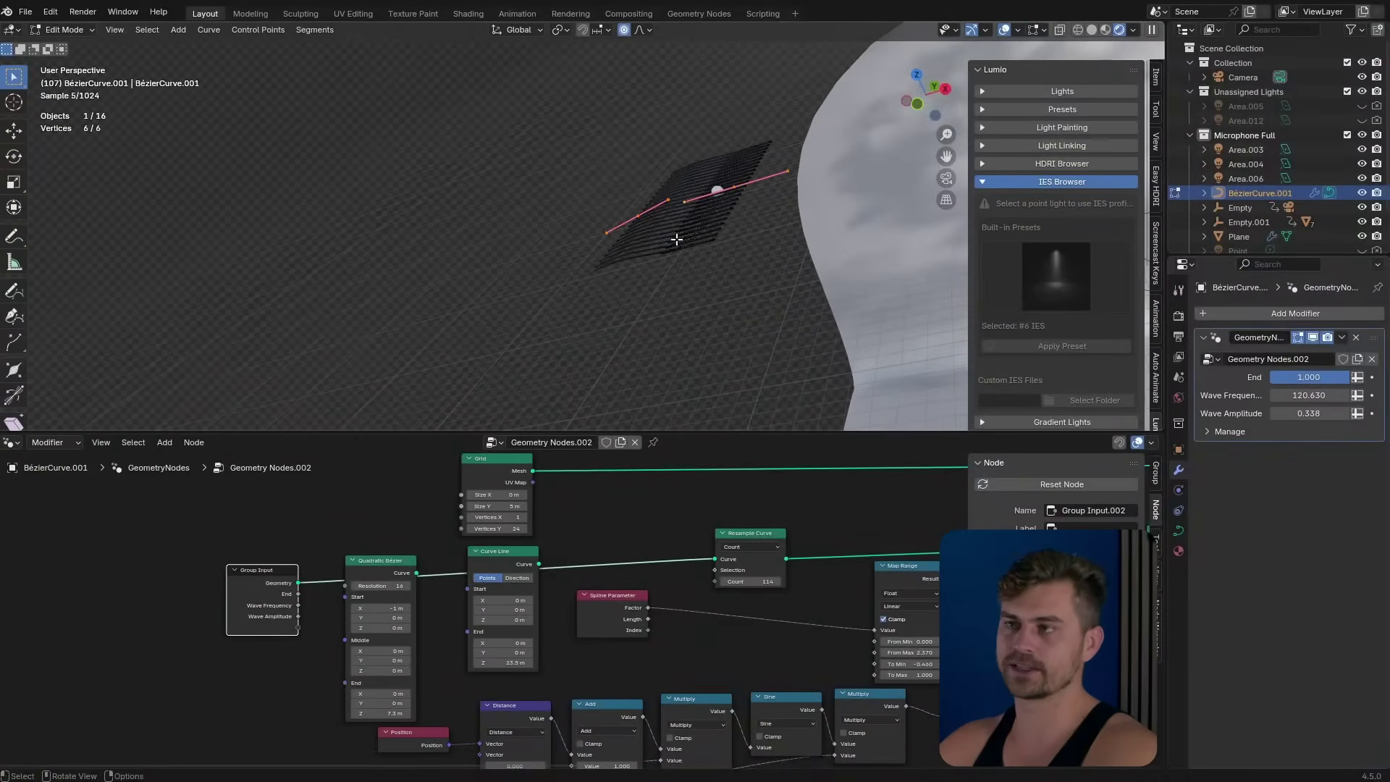
key("Tab")
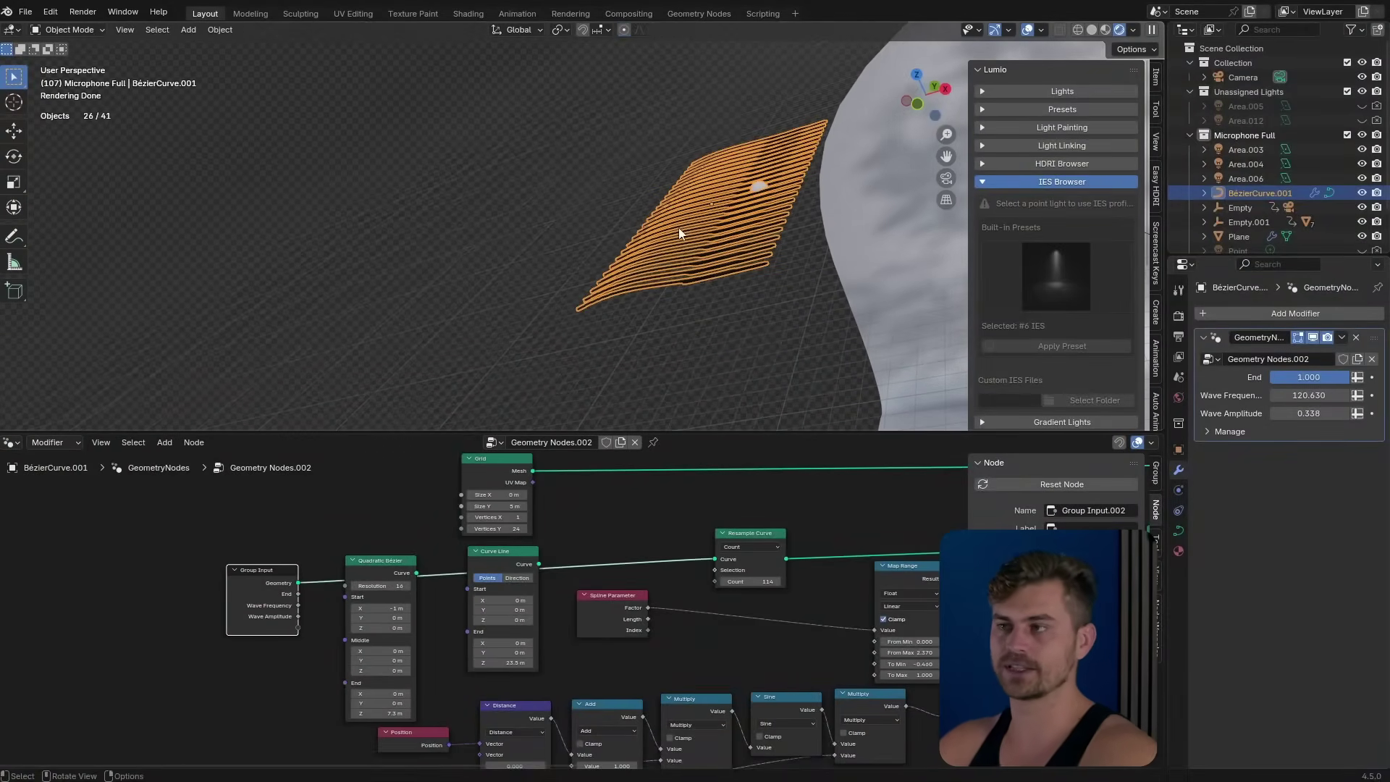
key("Tab")
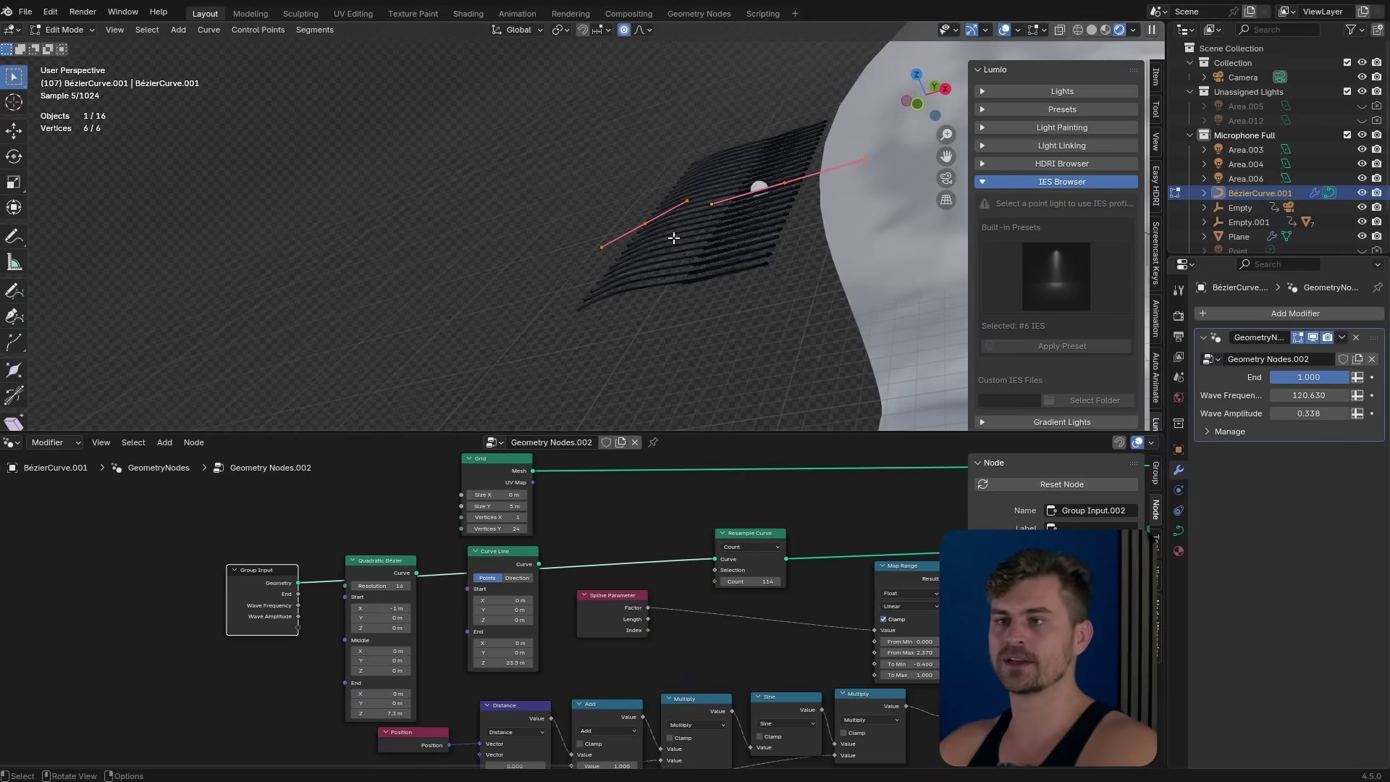
left_click(13, 292)
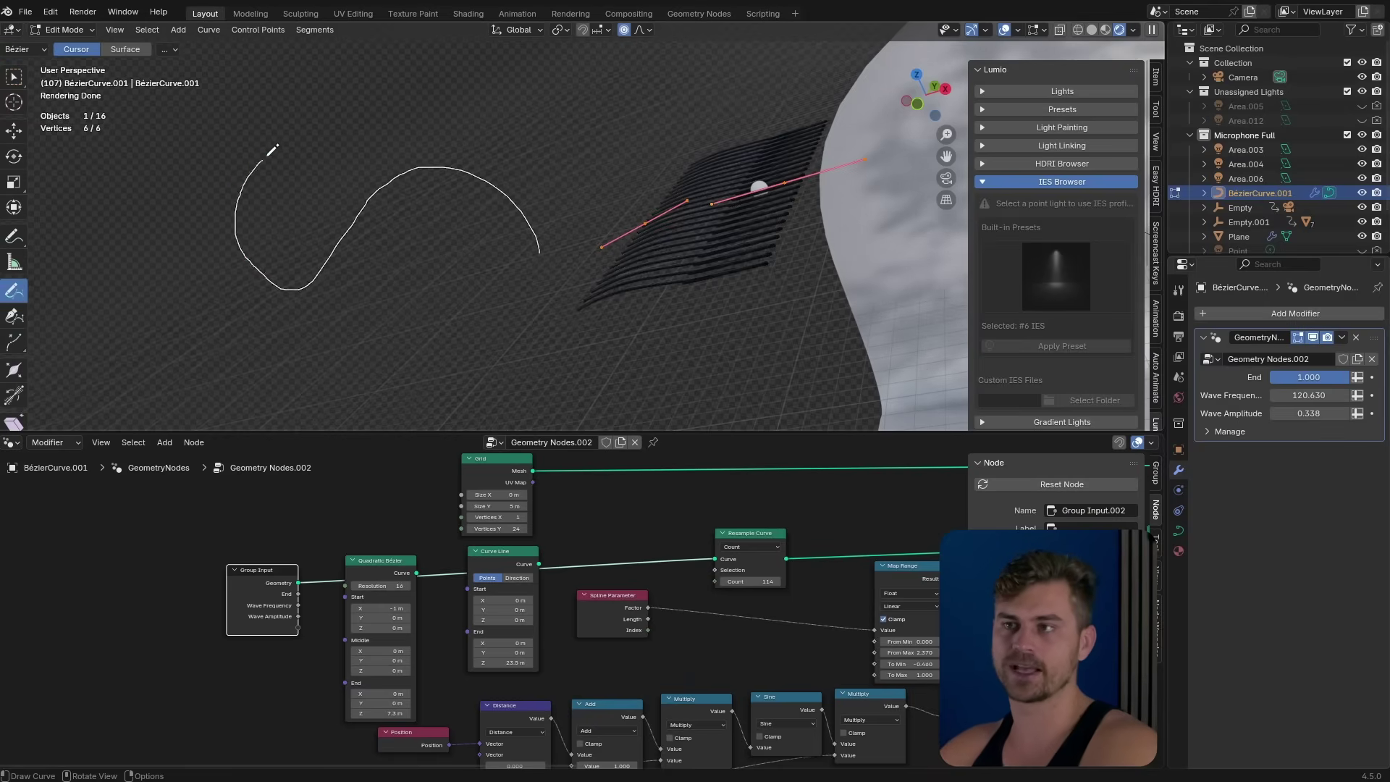
left_click_drag(248, 178, 189, 139)
key("Tab")
mouse_move(385, 237)
middle_mouse_down()
mouse_move(432, 256)
mouse_move(576, 219)
middle_mouse_up()
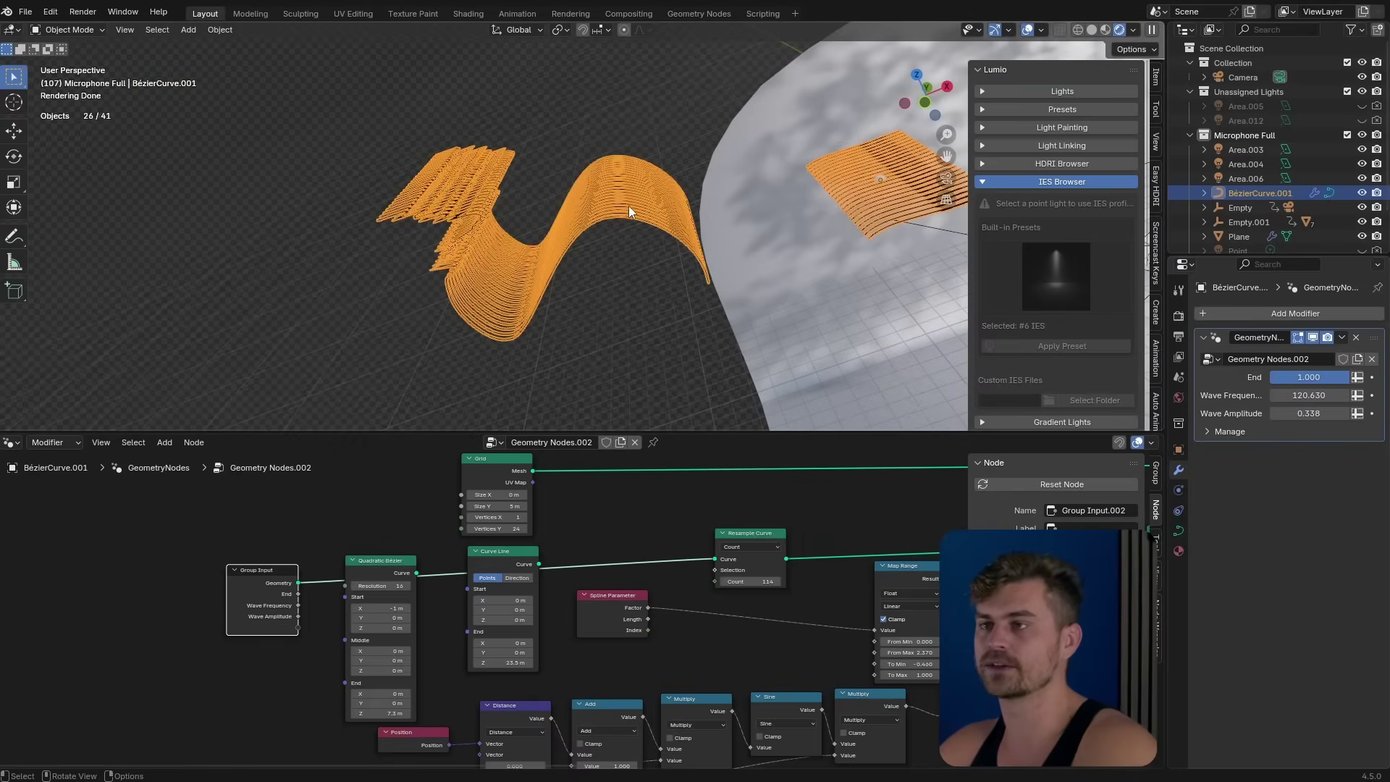
In the camera view, enter Edit Mode on BézierCurve.001 and draw a freehand curve extending outward from the microphone's grille
key("KP_1")
key("KP_0")
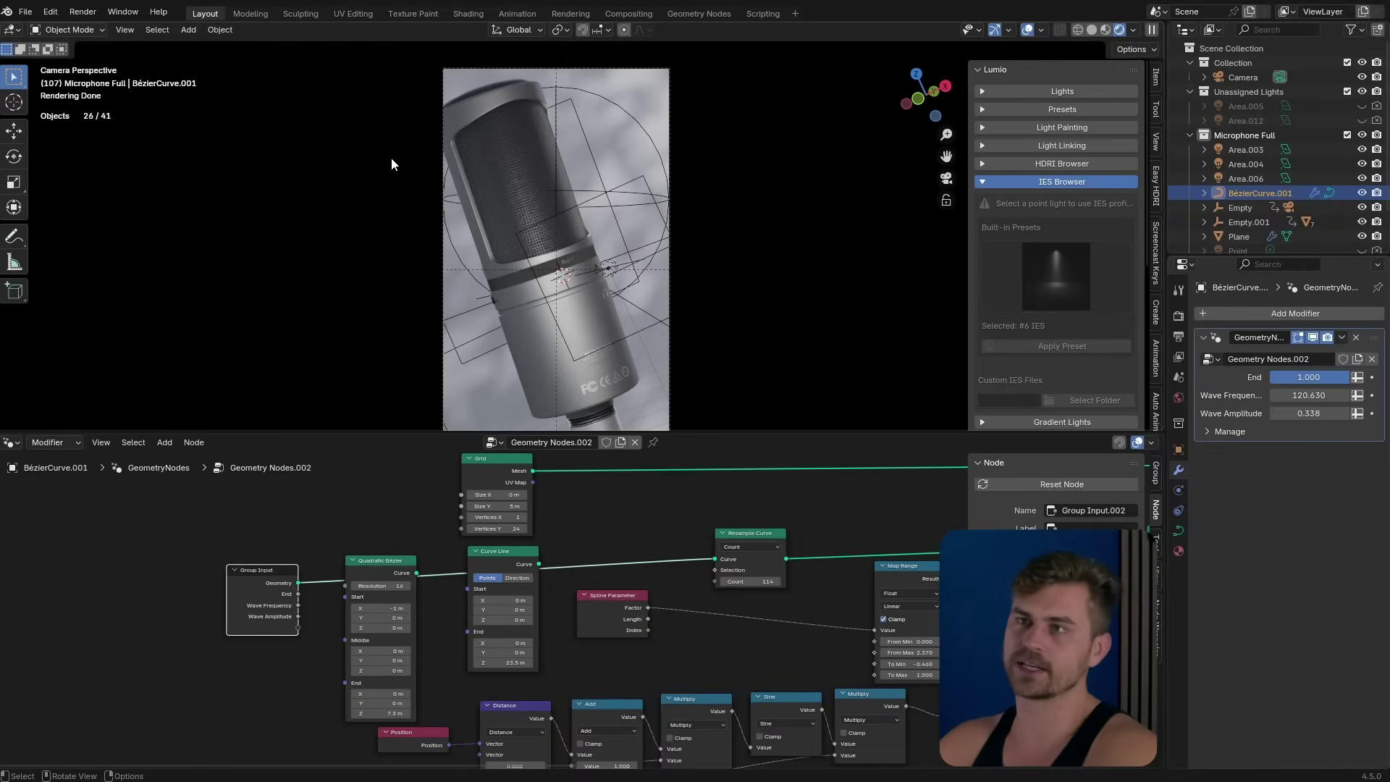
key("Tab")
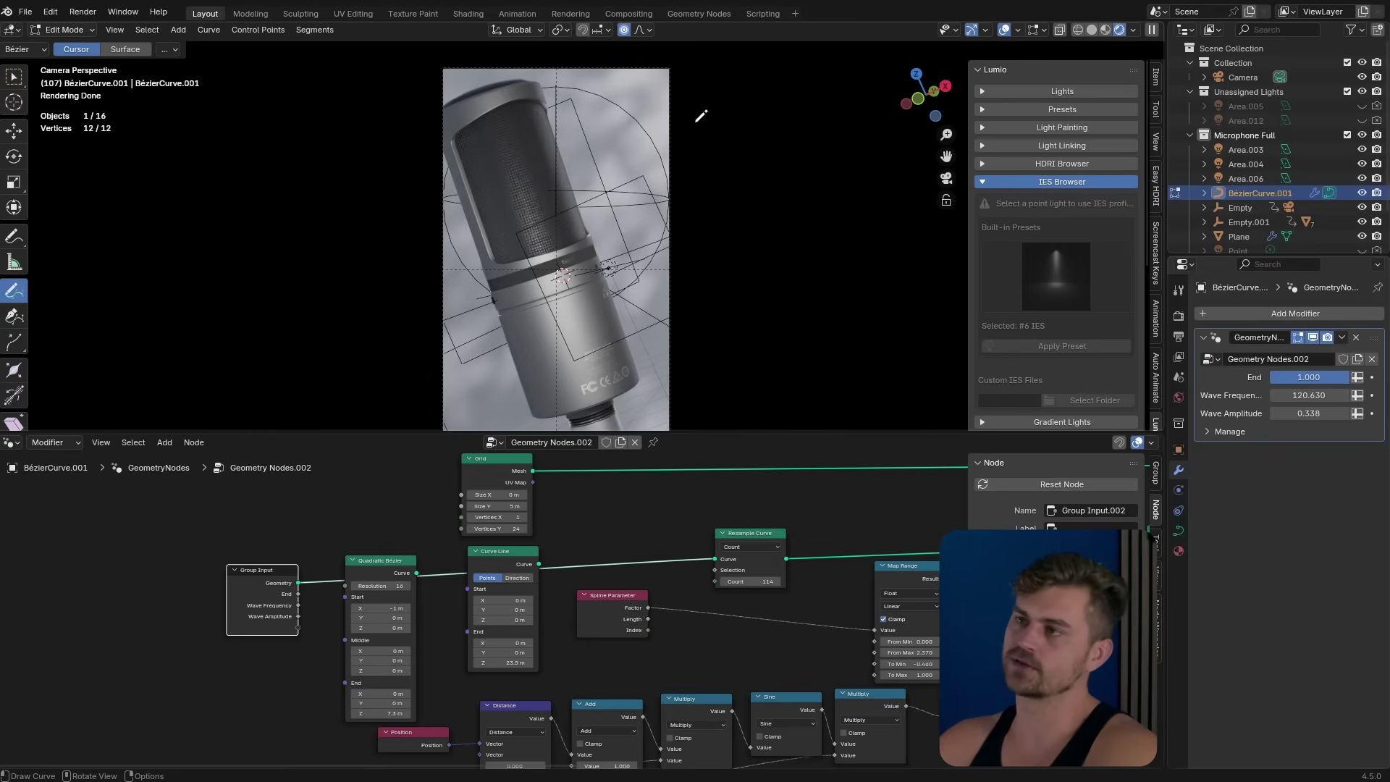
left_click_drag(615, 78, 617, 80)
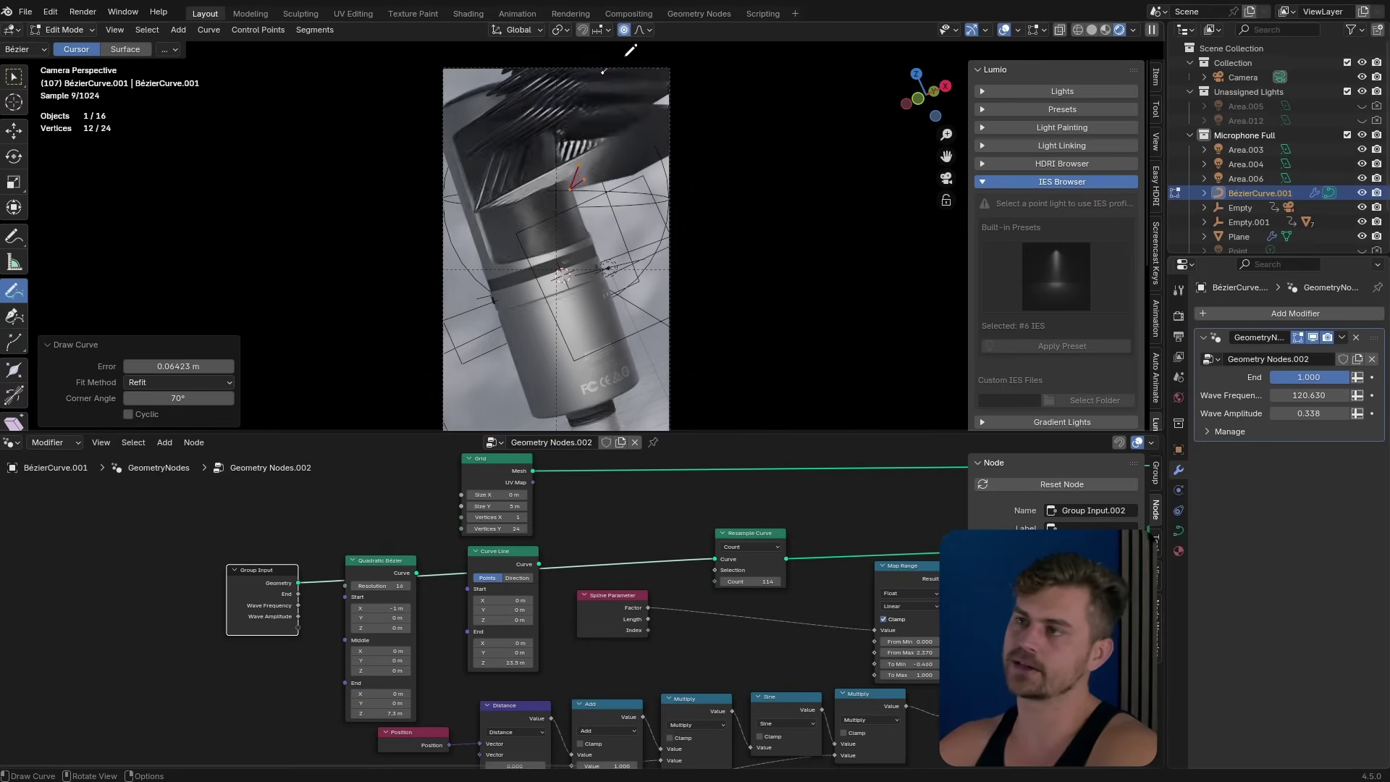
Delete the Spline Parameter and Map Range nodes that drive the Set Position node's Selection
mouse_move(640, 83)
middle_mouse_down()
mouse_move(611, 144)
mouse_move(652, 155)
mouse_move(603, 209)
middle_mouse_up()
scroll(652, 155, "down", 4)
scroll(652, 155, "up", 8)
scroll(603, 210, "down", 5)
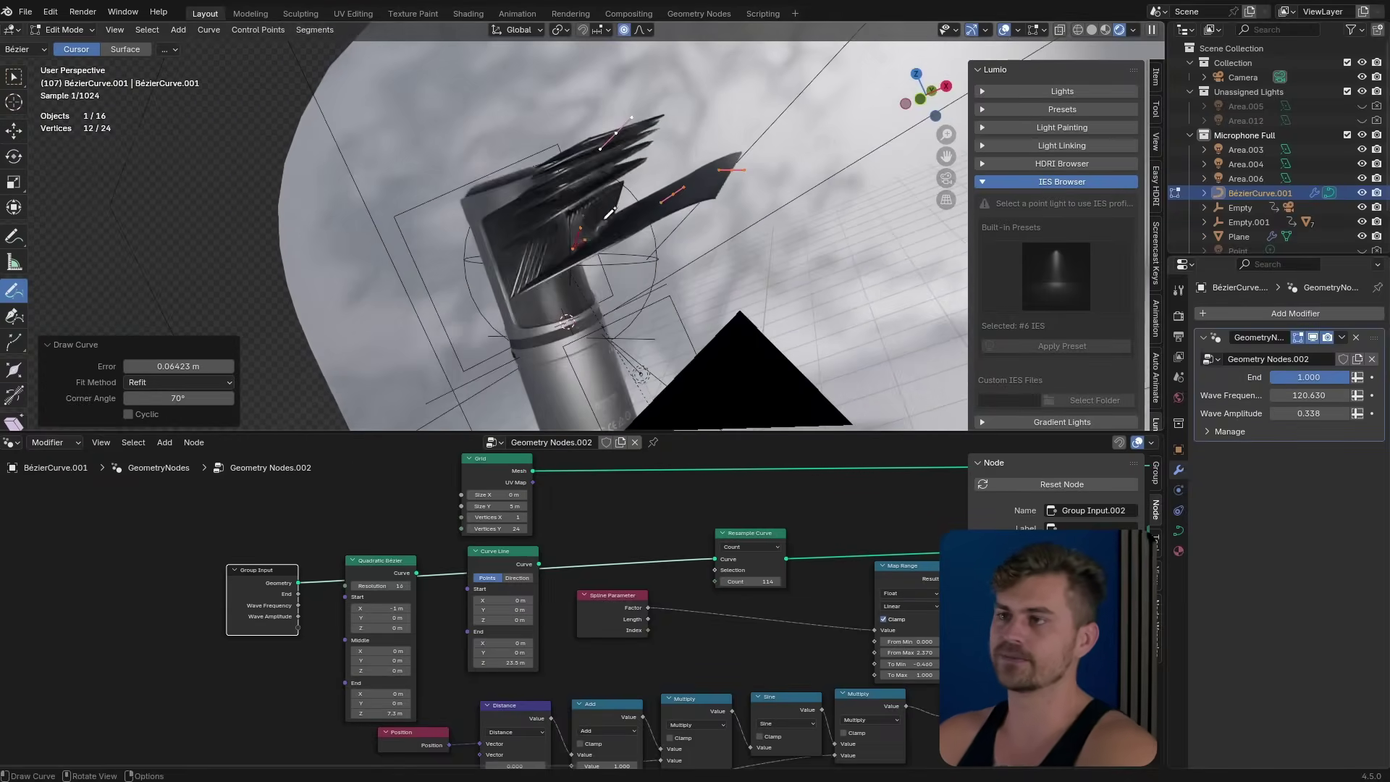
scroll(670, 310, "down", 5)
scroll(669, 311, "up", 4)
scroll(669, 310, "up", 3)
middle_click_drag(808, 657, 678, 604)
left_click(481, 556)
key("x")
left_click(768, 519)
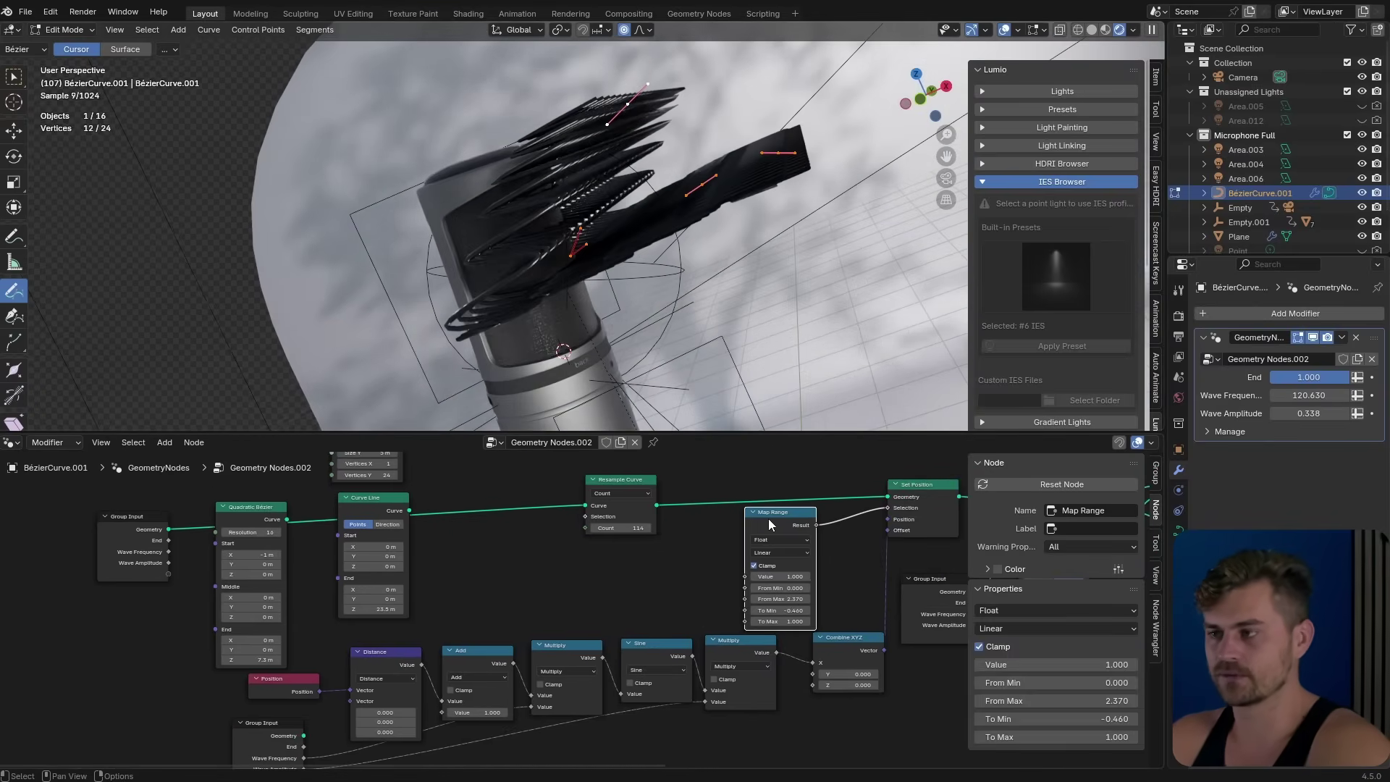
key("x")
Reroute the last Multiply node's Value from the X input to the Z input of the Combine XYZ node
middle_click_drag(772, 549, 587, 547)
left_click_drag(752, 572, 767, 551)
middle_click_drag(767, 552, 770, 575)
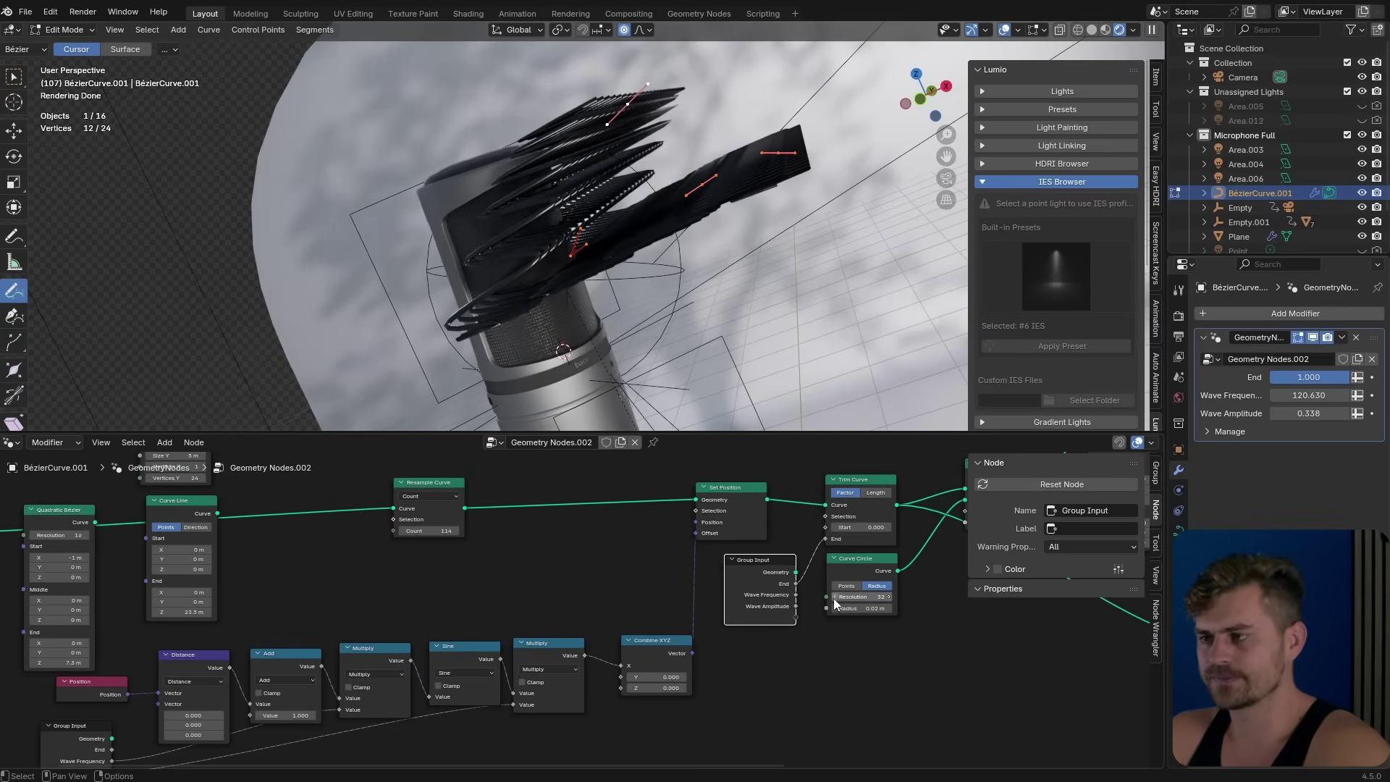
middle_click_drag(697, 644, 847, 579)
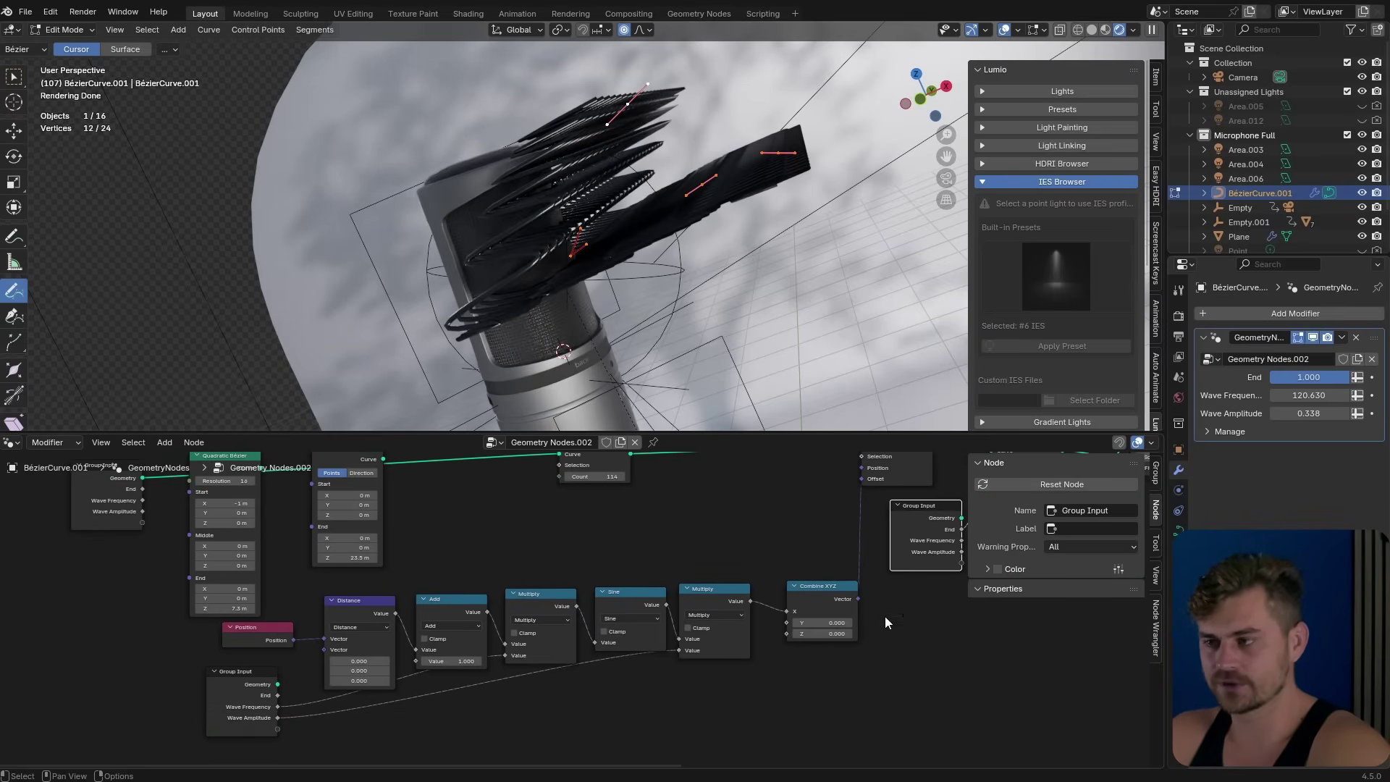
scroll(857, 642, "up", 5)
middle_click_drag(854, 642, 630, 624)
left_click_drag(612, 589, 665, 636)
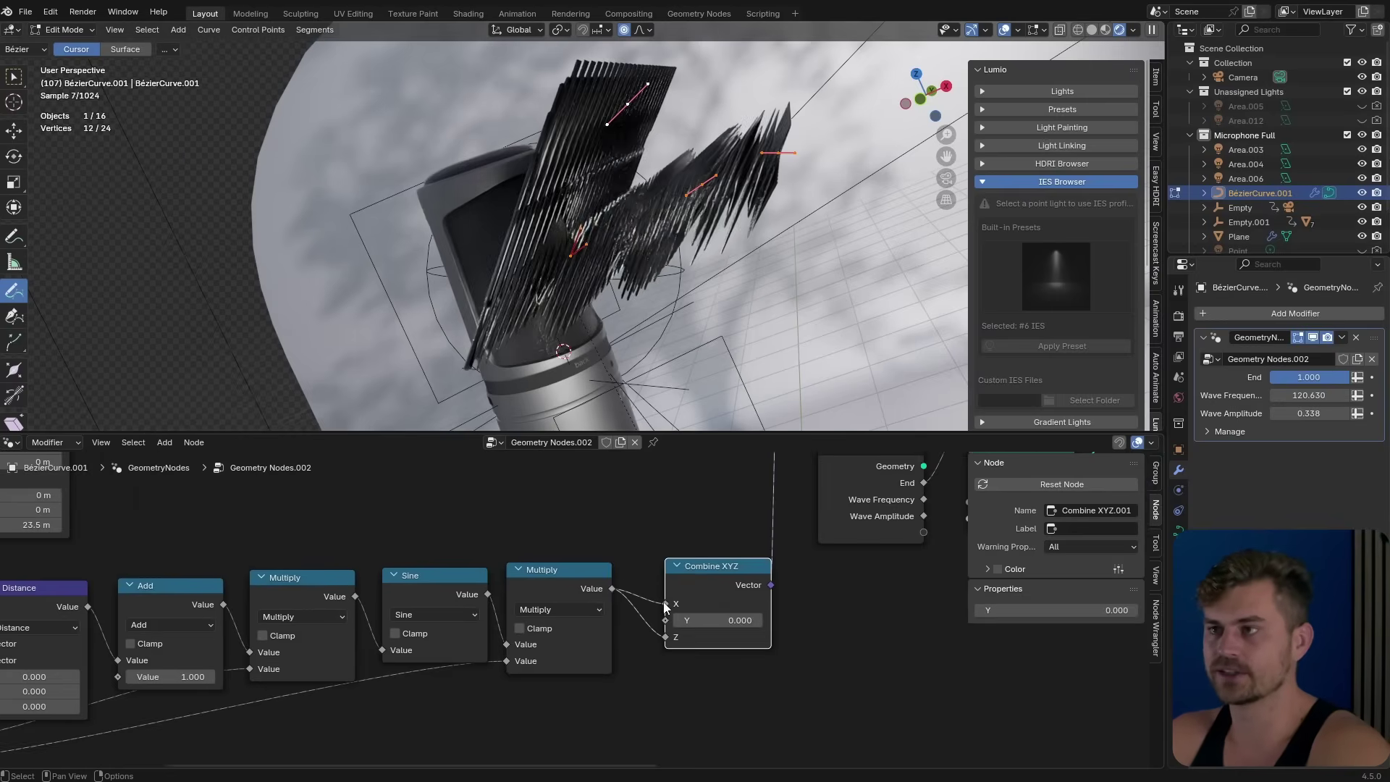
middle_click_drag(657, 324, 640, 239)
scroll(713, 559, "down", 2)
Add a Spline Parameter node below Resample Curve and connect its Factor to the Set Position node's Selection
middle_click_drag(714, 559, 724, 620)
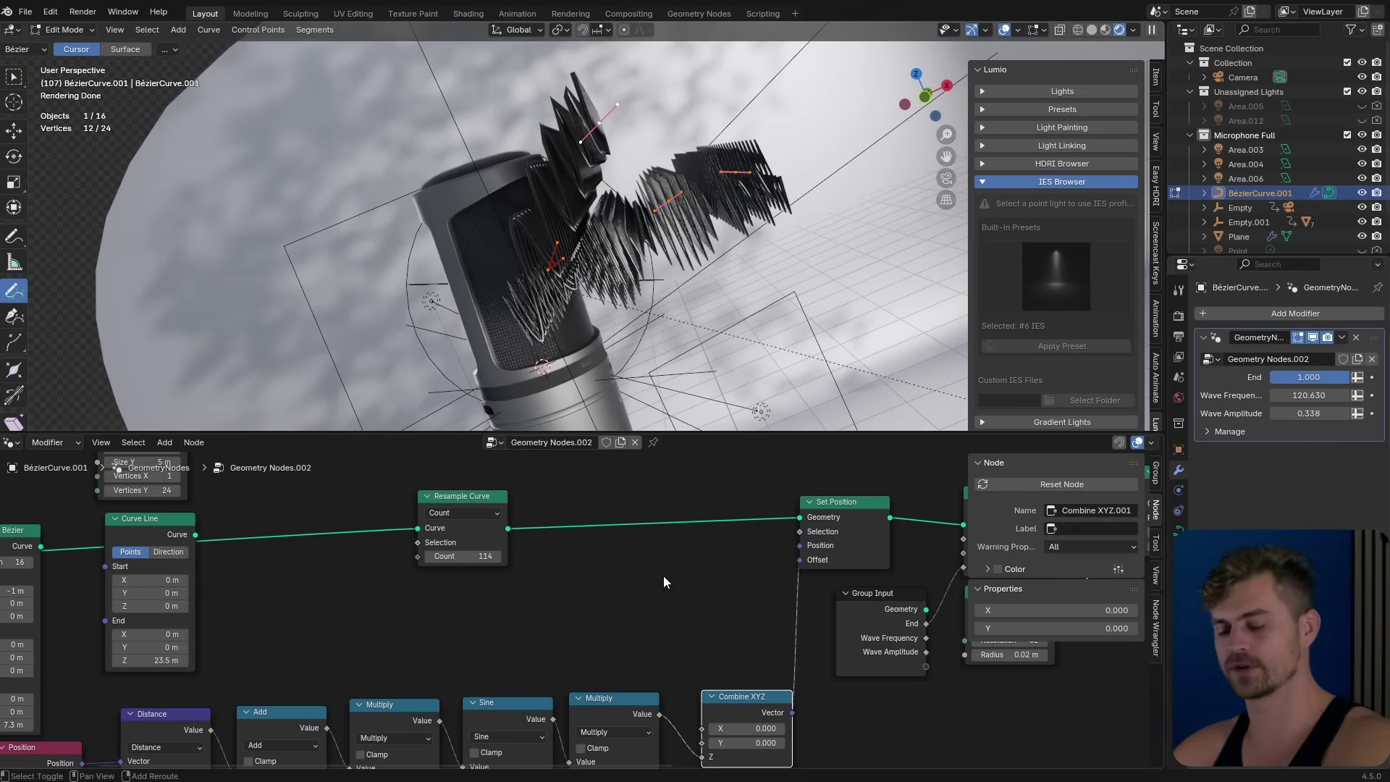
key("shift+a")
type("splin")
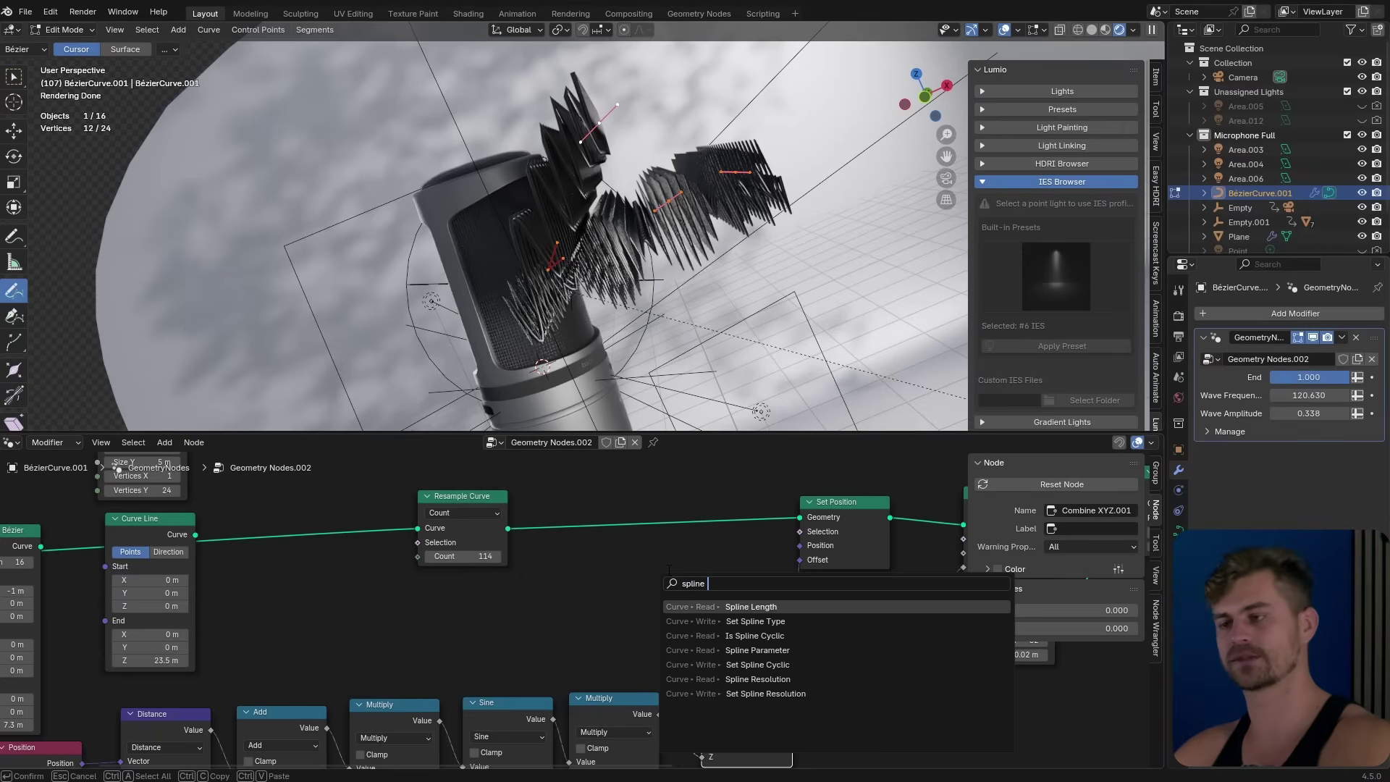
type("e")
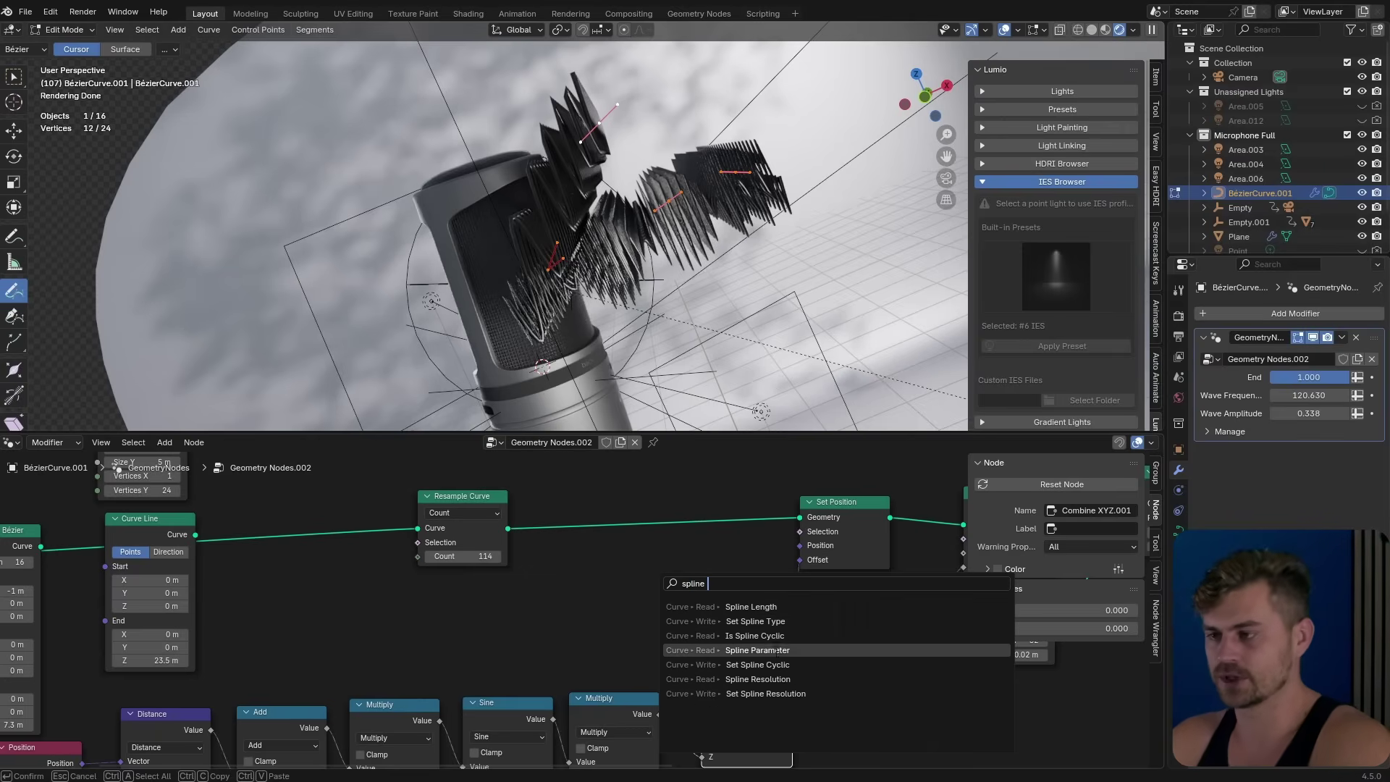
left_click(756, 650)
left_click(474, 588)
left_click_drag(537, 592, 522, 596)
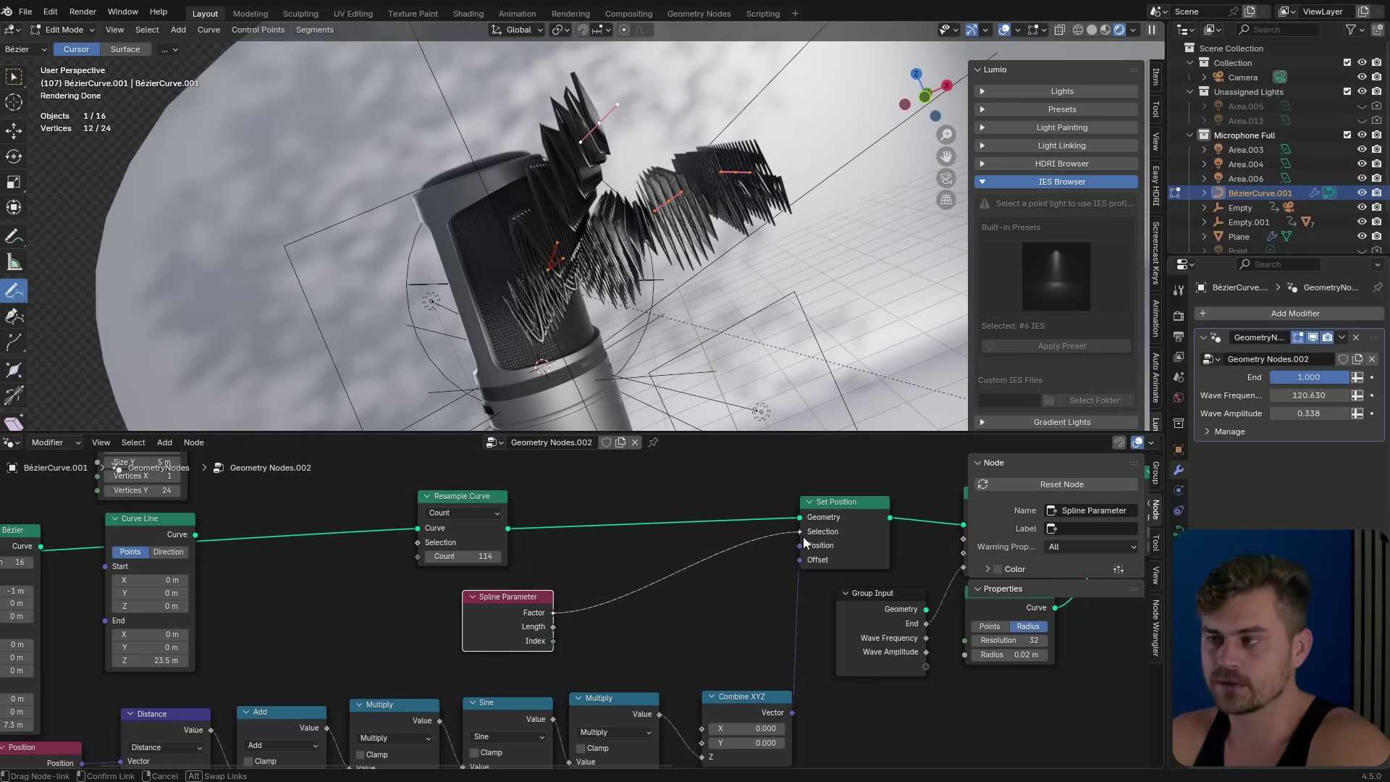
left_click_drag(803, 536, 800, 531)
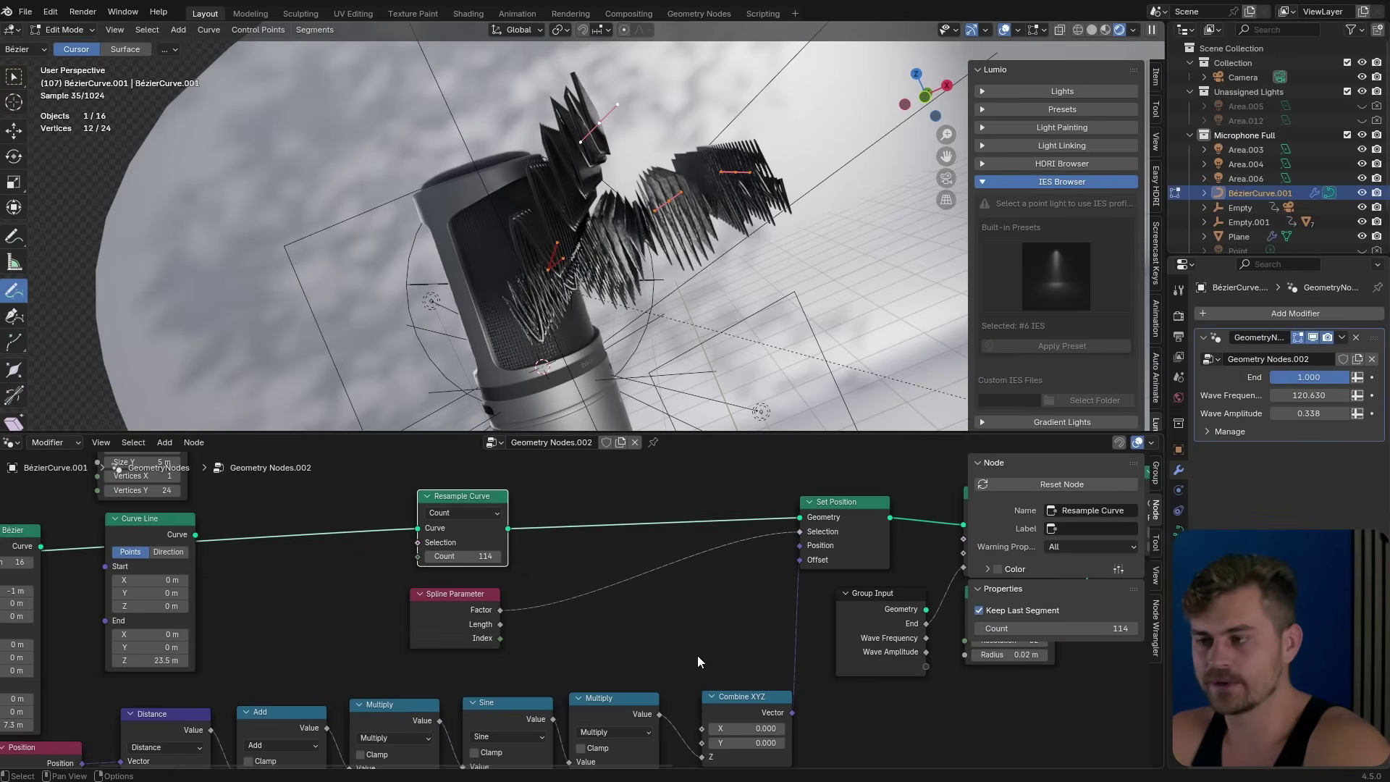
Raise the modifier's Wave Frequency to 123.260 and unplug the Spline Parameter from the Set Position node's Selection
left_click_drag(1308, 396, 1349, 395)
middle_click_drag(703, 232, 735, 241)
scroll(753, 211, "up", 5)
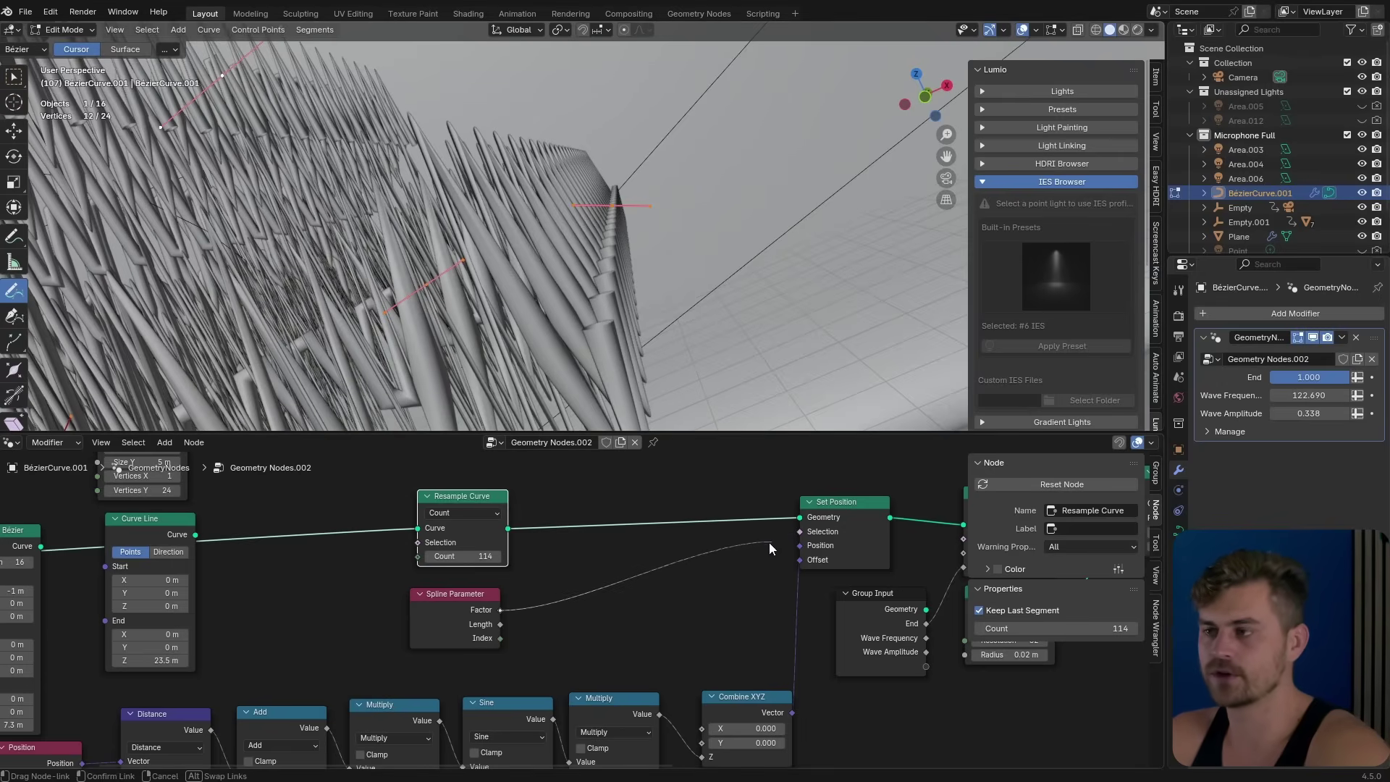
left_click_drag(782, 540, 708, 538)
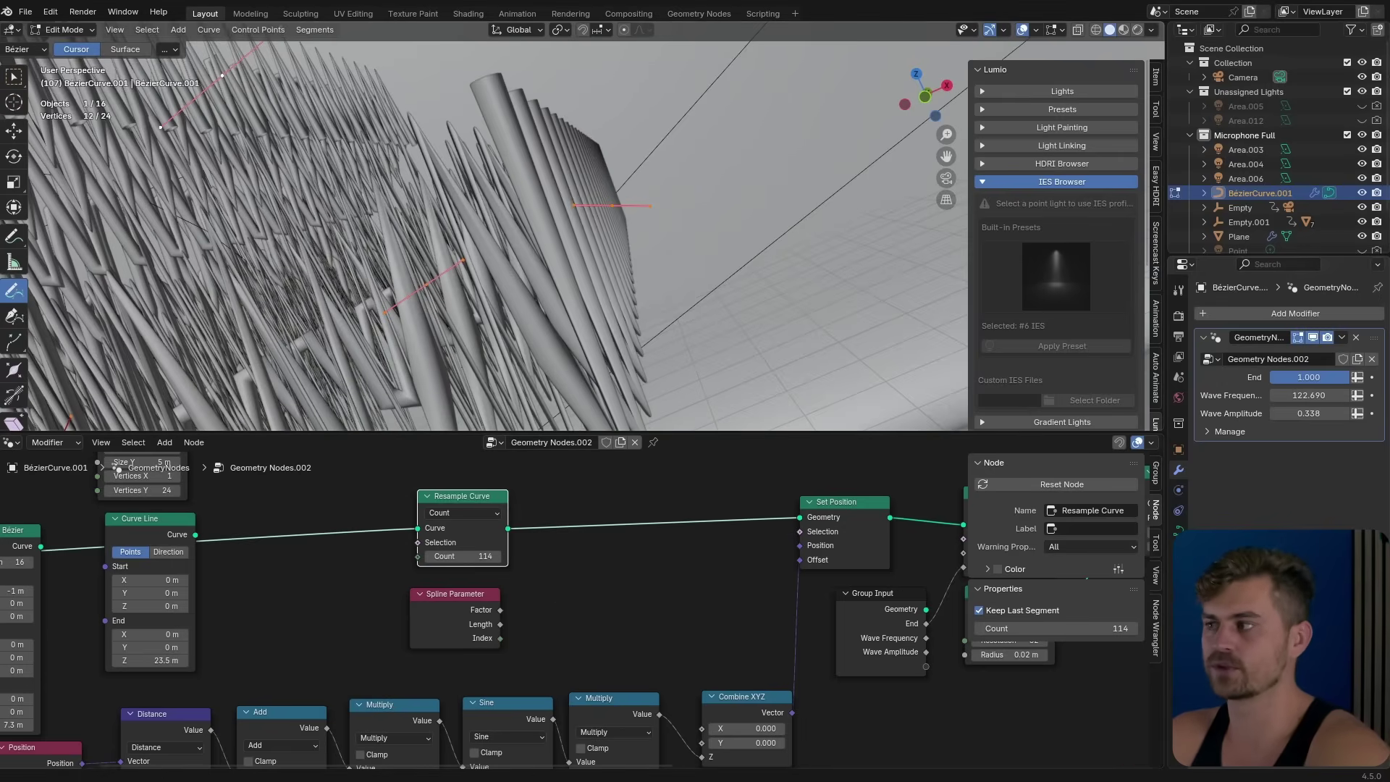
left_click_drag(1301, 403, 1322, 403)
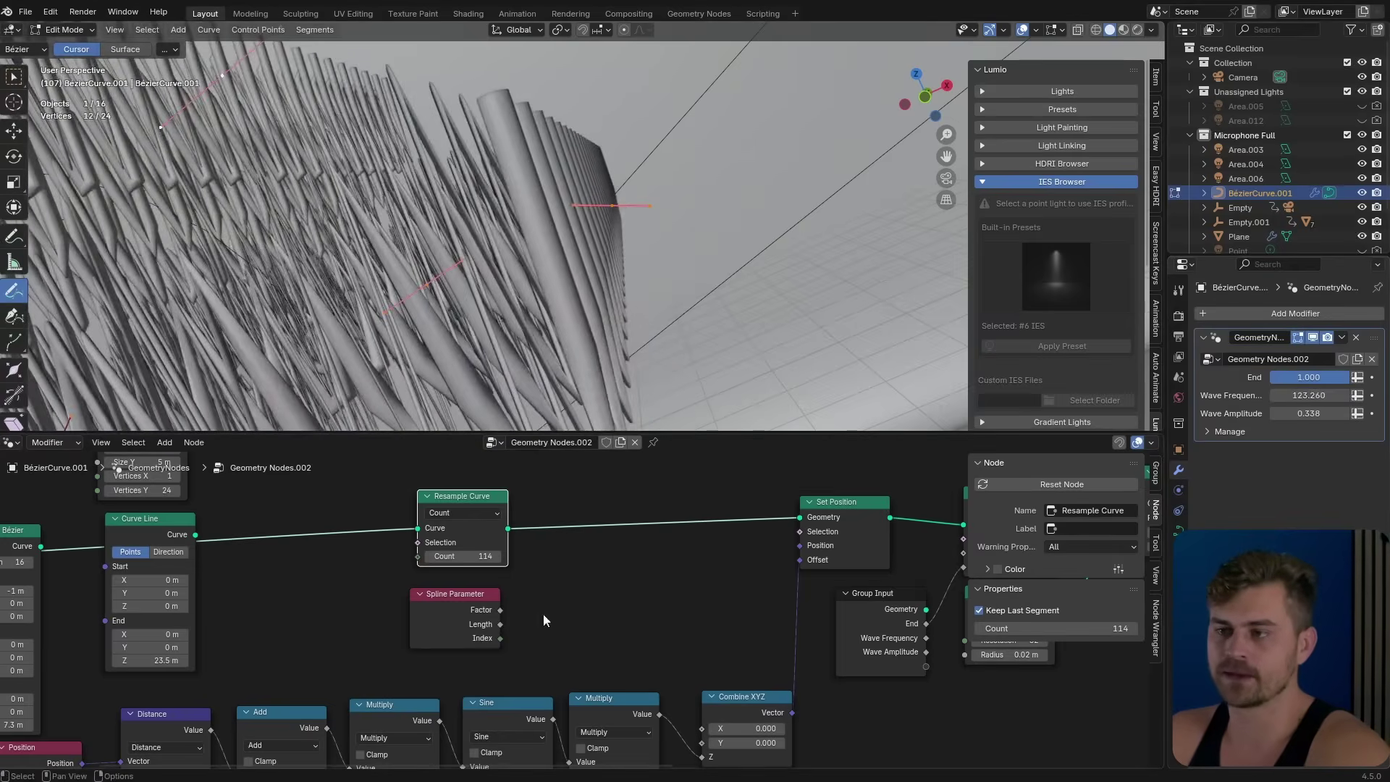
Reconnect the Spline Parameter's Factor to Set Position's Selection and set the Wave Frequency to 123.900
left_click_drag(500, 612, 805, 534)
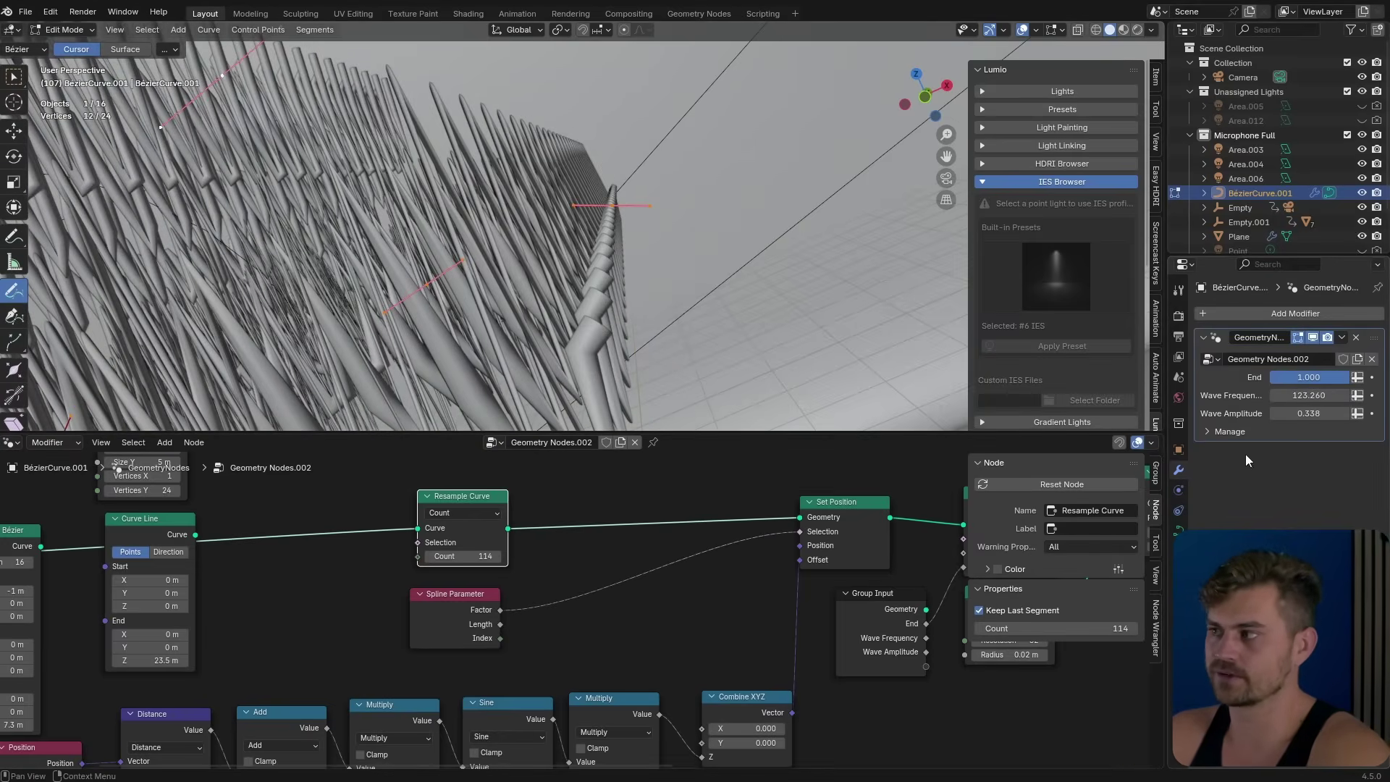
left_click_drag(1302, 397, 1323, 397)
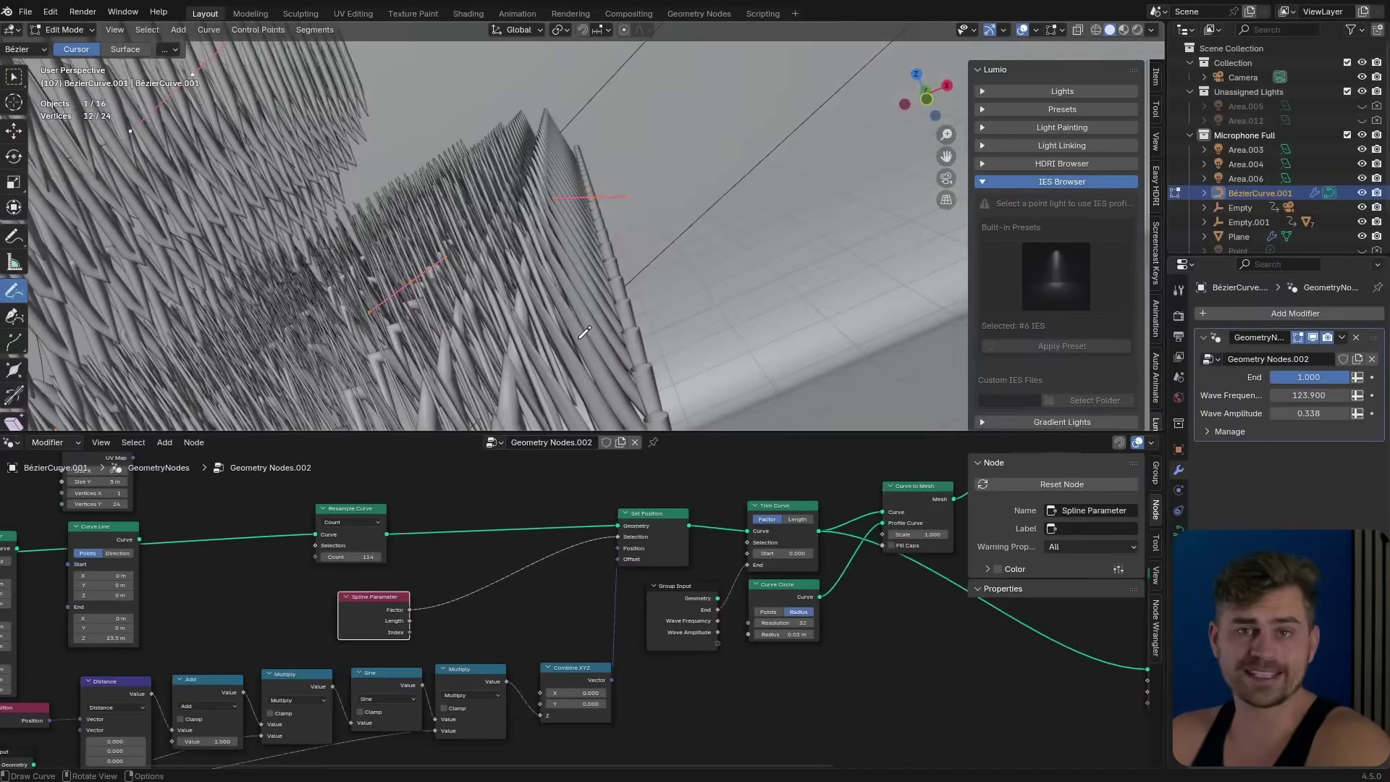
scroll(640, 207, "down", 8)
scroll(665, 248, "up", 2)
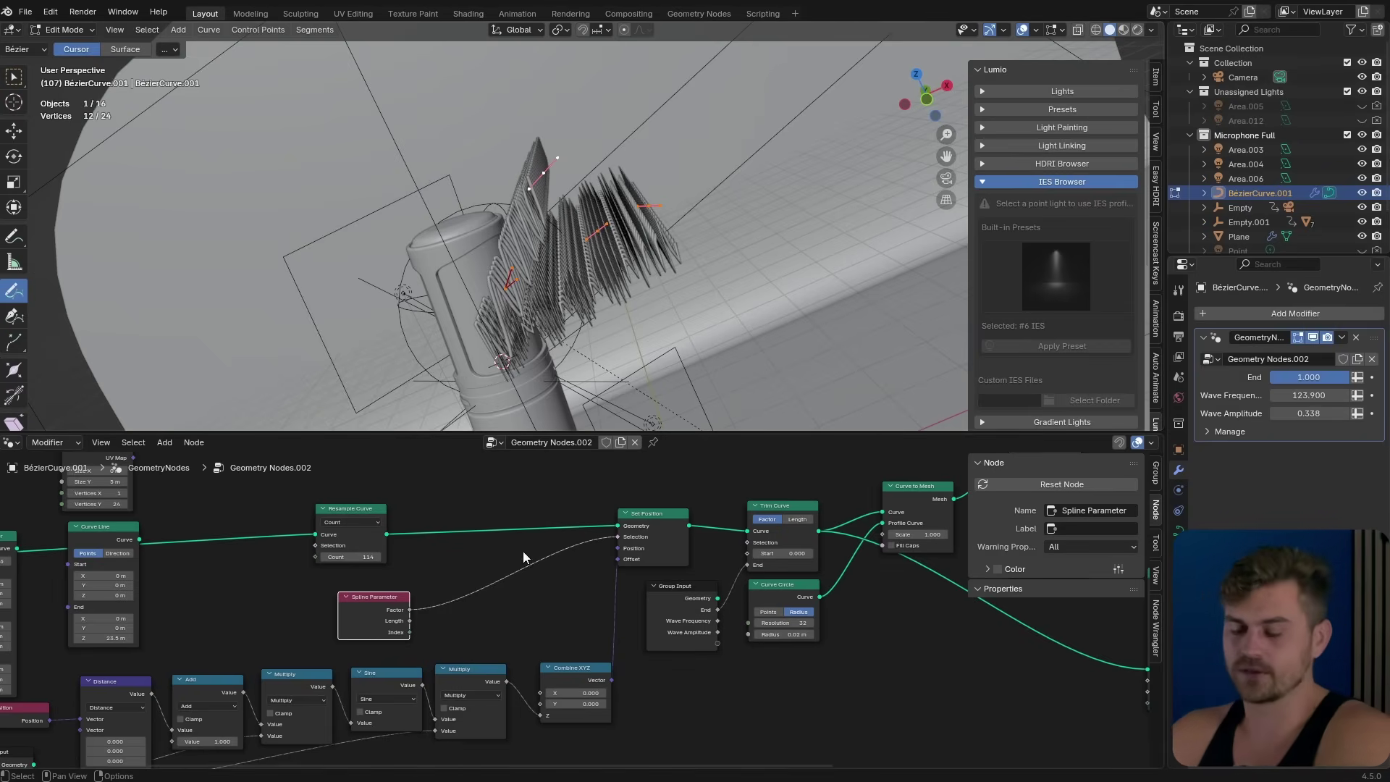
Insert a Map Range node on the link between the Spline Parameter's Factor and the Set Position node's Selection
key("shift+a")
type("msa")
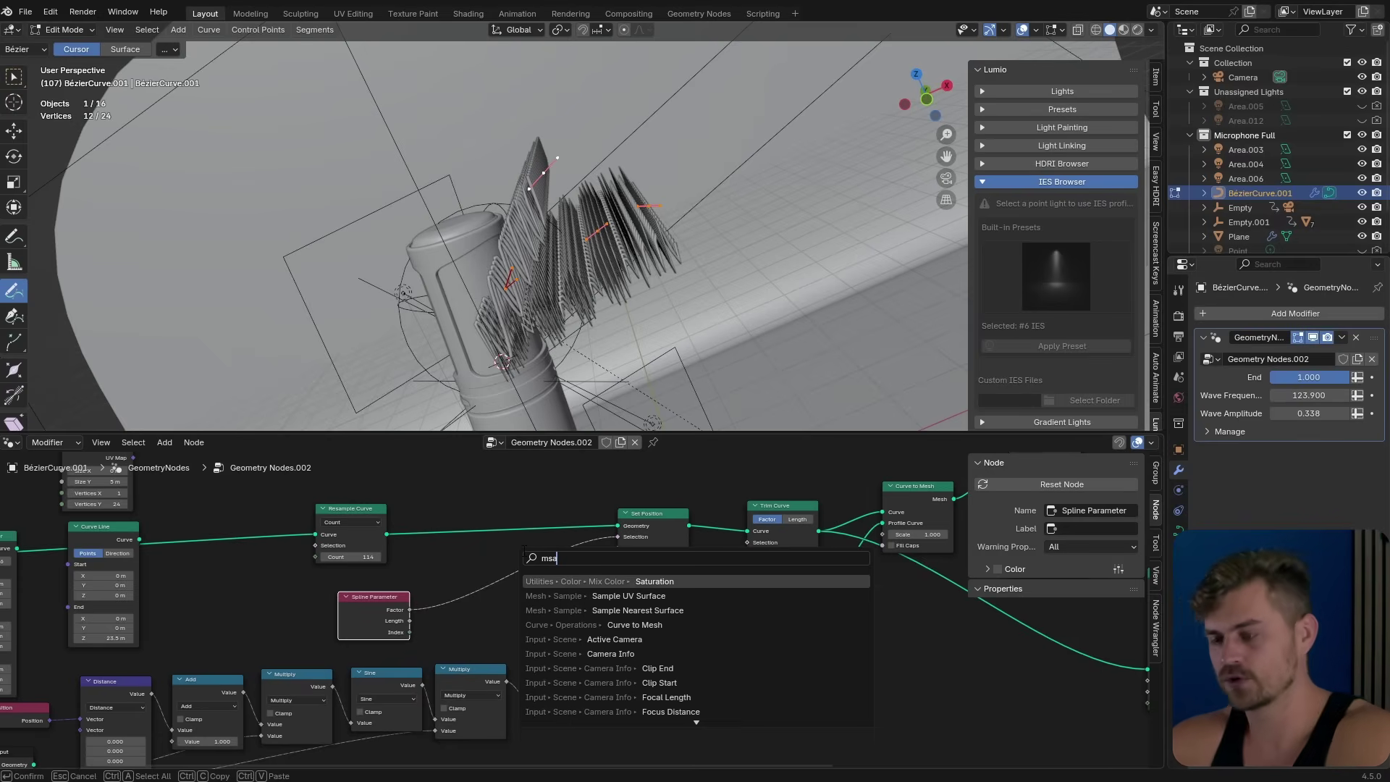
type("map range")
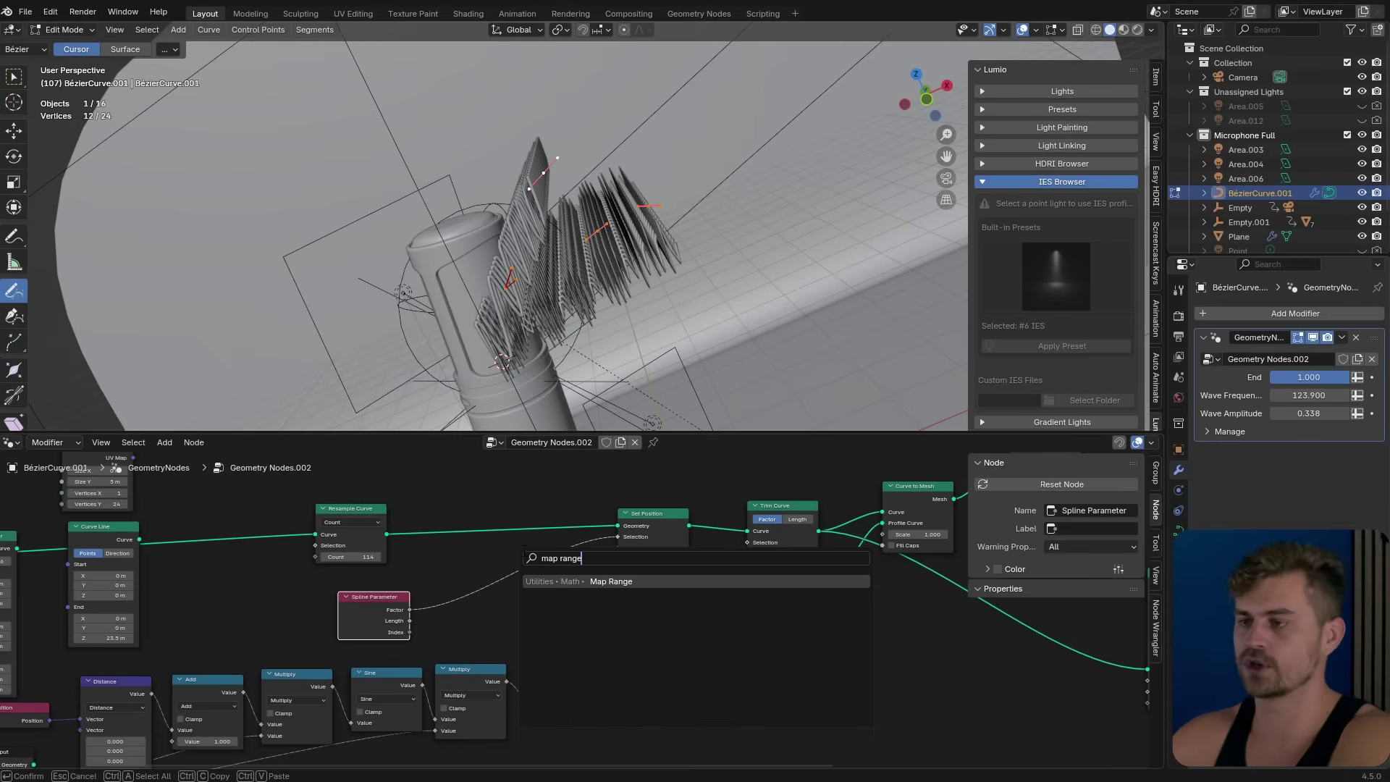
left_click(616, 582)
left_click(455, 546)
scroll(544, 596, "up", 3)
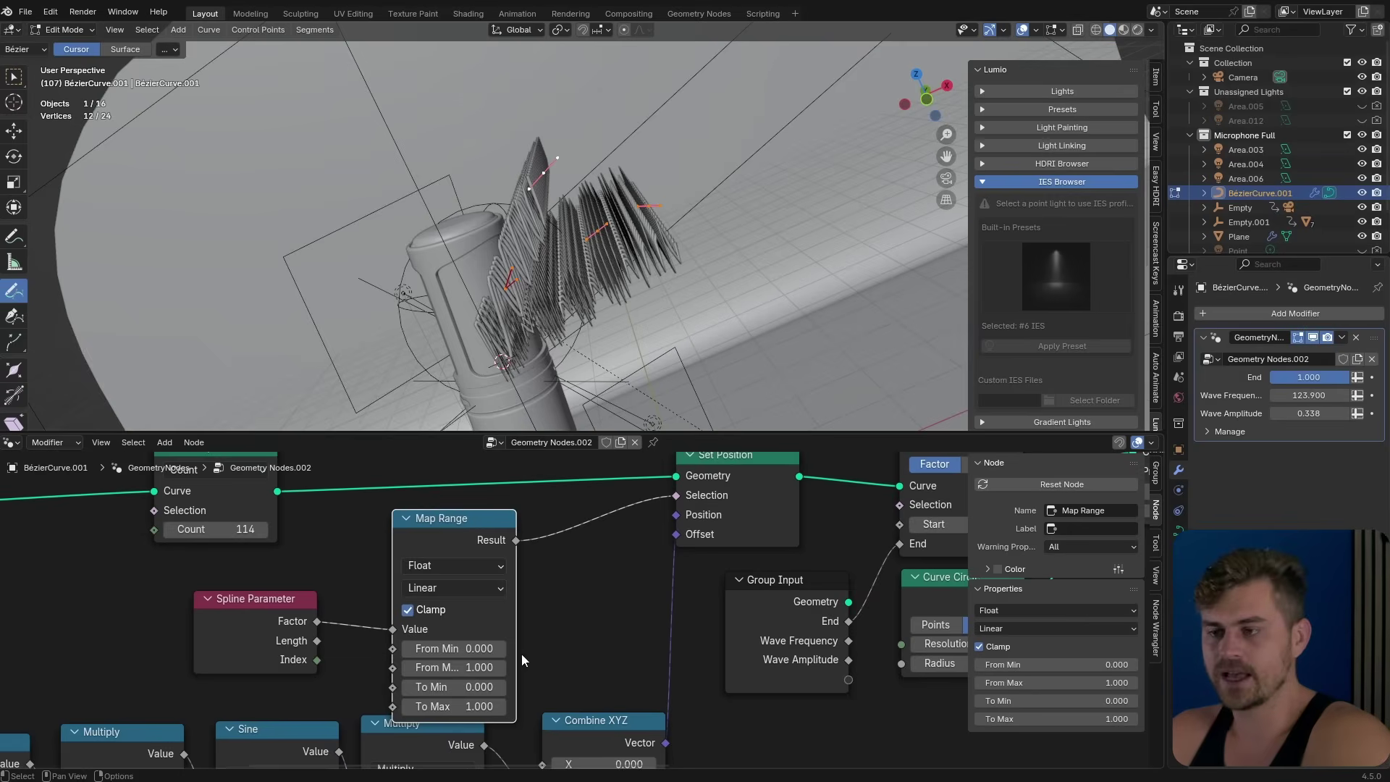
Set the Map Range node's From Min to 1, From Max to 0, To Min to -0.150 and To Max to 0.200
mouse_move(469, 687)
left_mouse_down()
mouse_move(499, 687)
mouse_move(417, 686)
mouse_move(461, 687)
mouse_move(434, 706)
mouse_move(456, 706)
left_mouse_up()
left_click(477, 648)
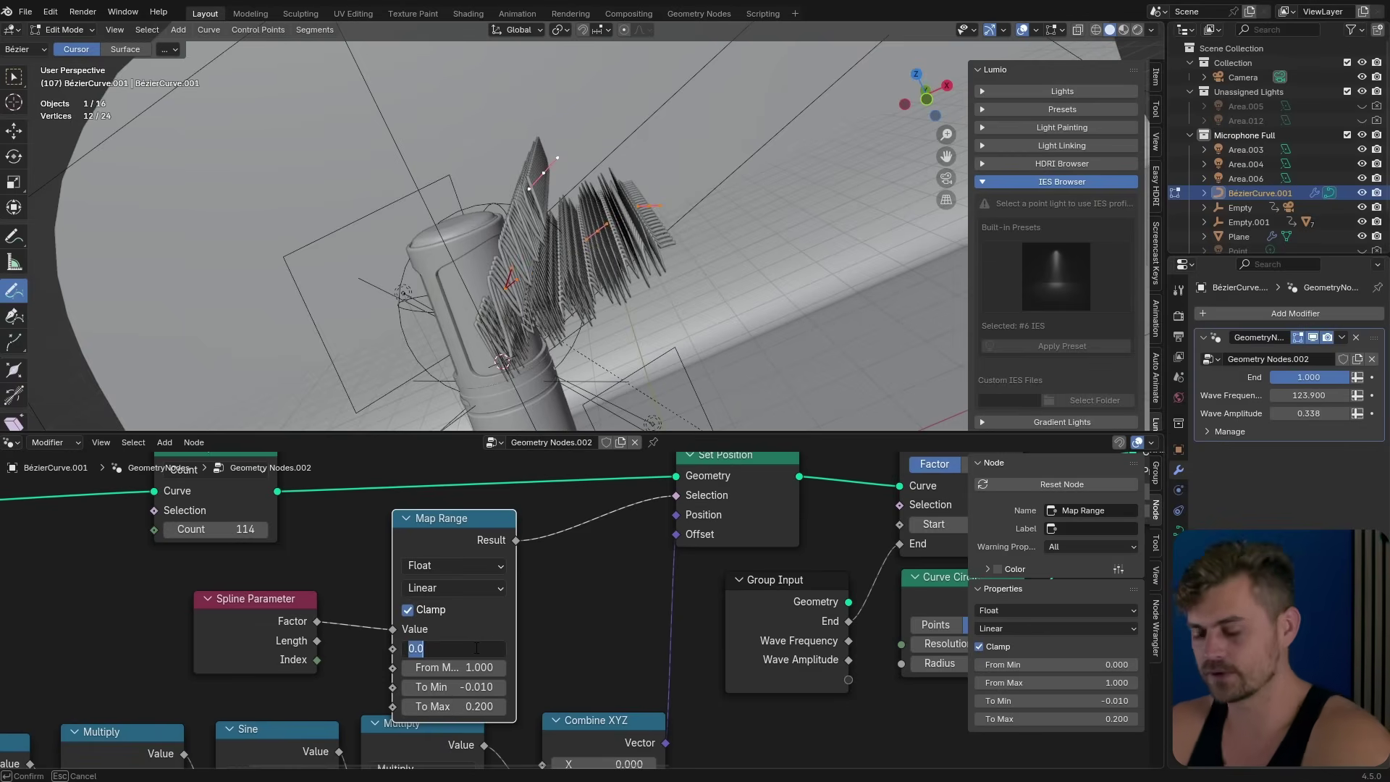
key("Return")
left_click(487, 667)
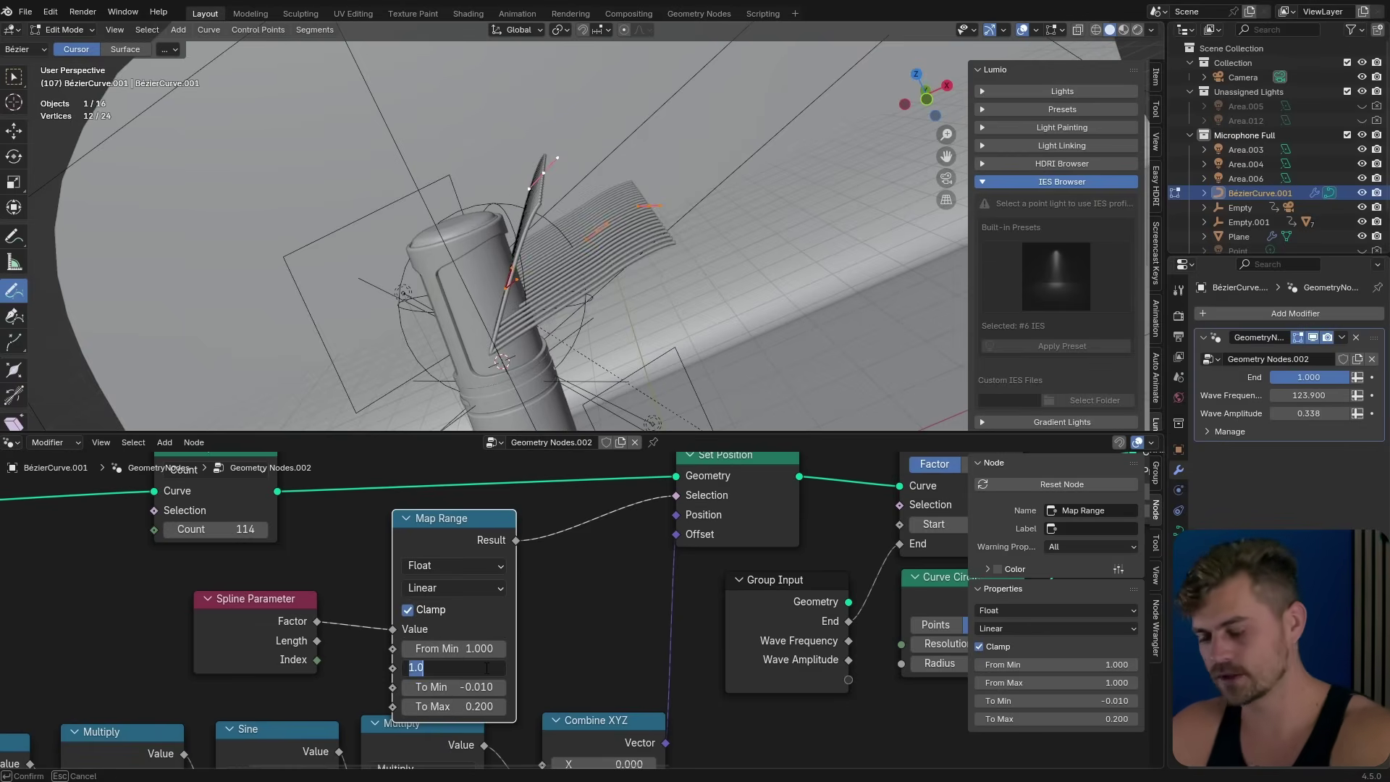
type("0")
key("Return")
left_click_drag(478, 686, 423, 687)
Set the modifier's Wave Frequency to 20.360 and Wave Amplitude to 0.046, and move the selected curve points away from the microphone
mouse_move(571, 269)
middle_mouse_down()
mouse_move(602, 264)
mouse_move(580, 294)
middle_mouse_up()
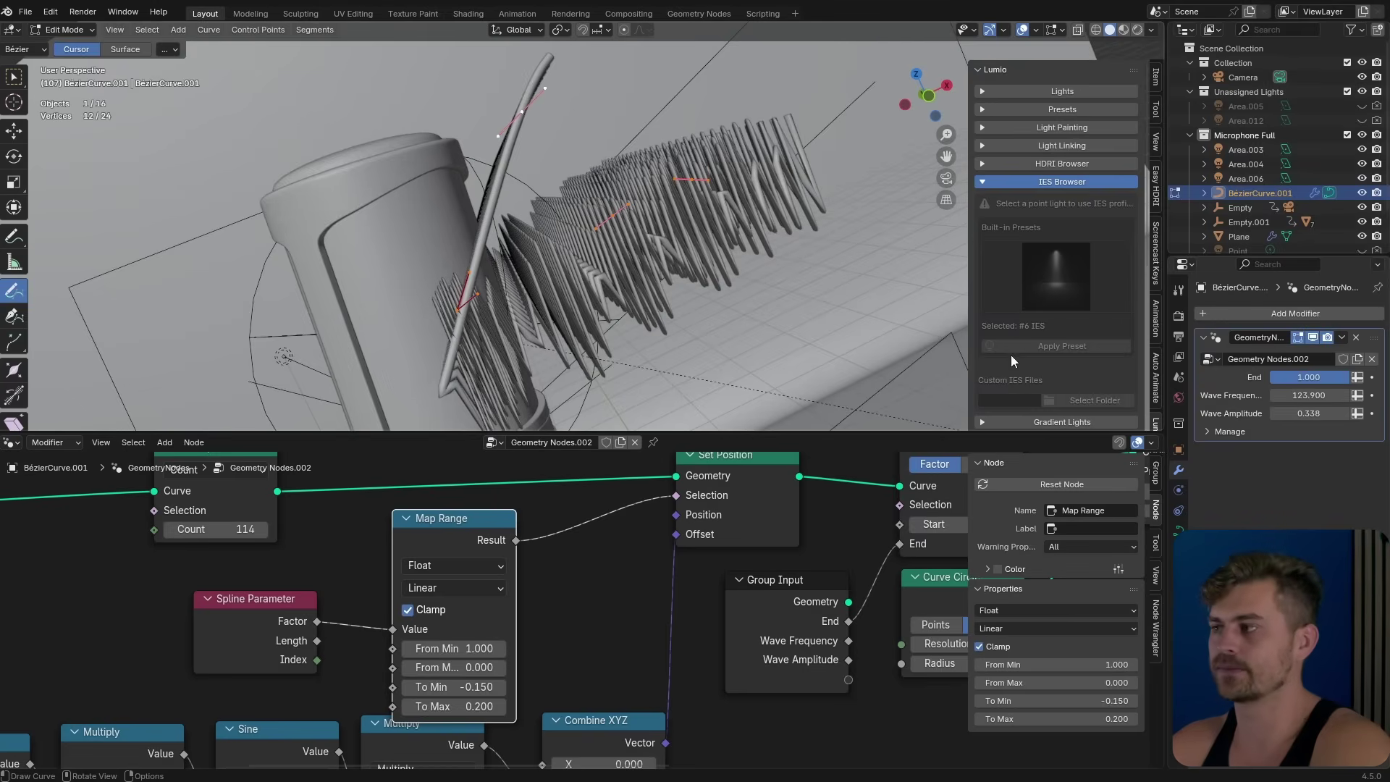
mouse_move(1309, 413)
left_mouse_down()
mouse_move(1274, 413)
mouse_move(1322, 401)
mouse_move(1261, 401)
mouse_move(1325, 397)
left_mouse_up()
key("w")
key("g")
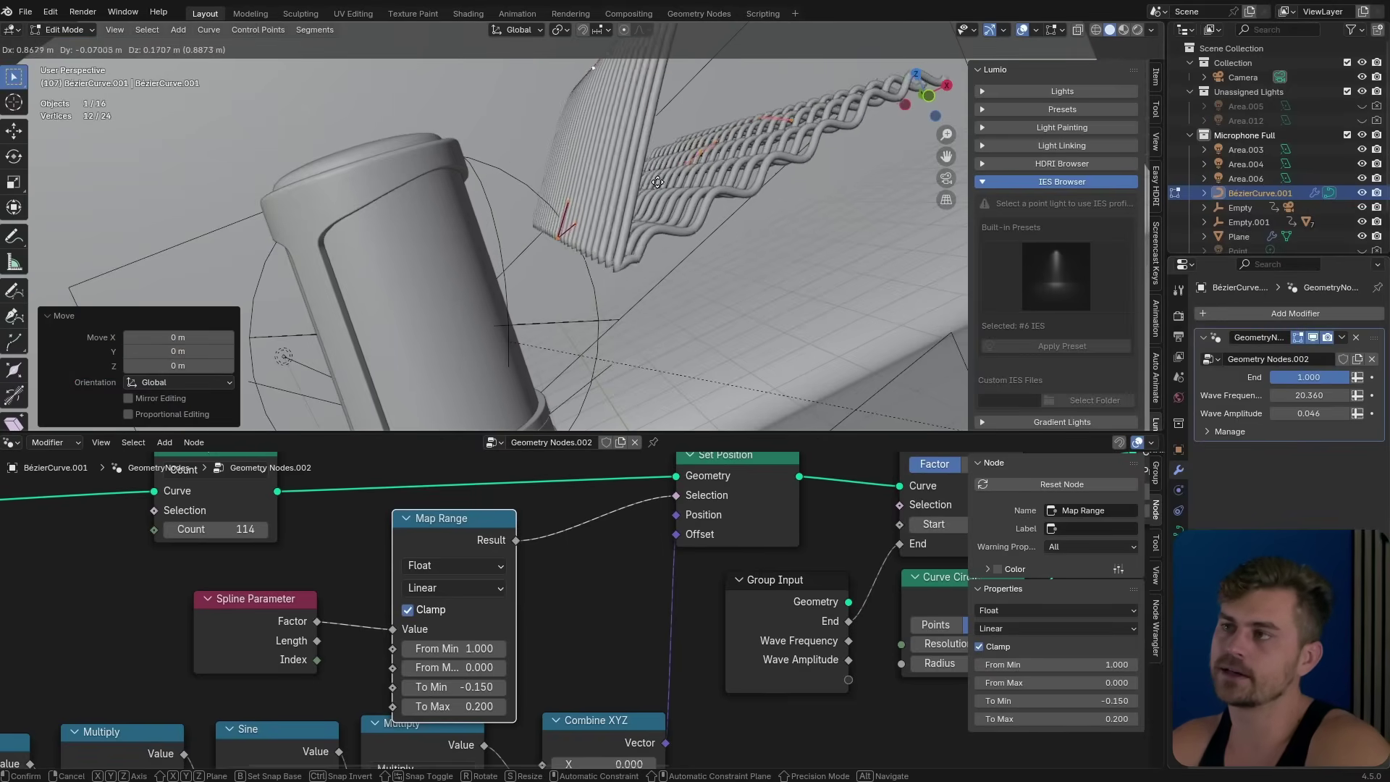
left_click(606, 219)
middle_click_drag(606, 218, 539, 239)
scroll(323, 537, "down", 1)
Set the Grid node's Vertices Y to 4
middle_click_drag(337, 524, 598, 616)
left_click_drag(202, 564, 109, 527)
middle_click_drag(340, 695, 446, 563)
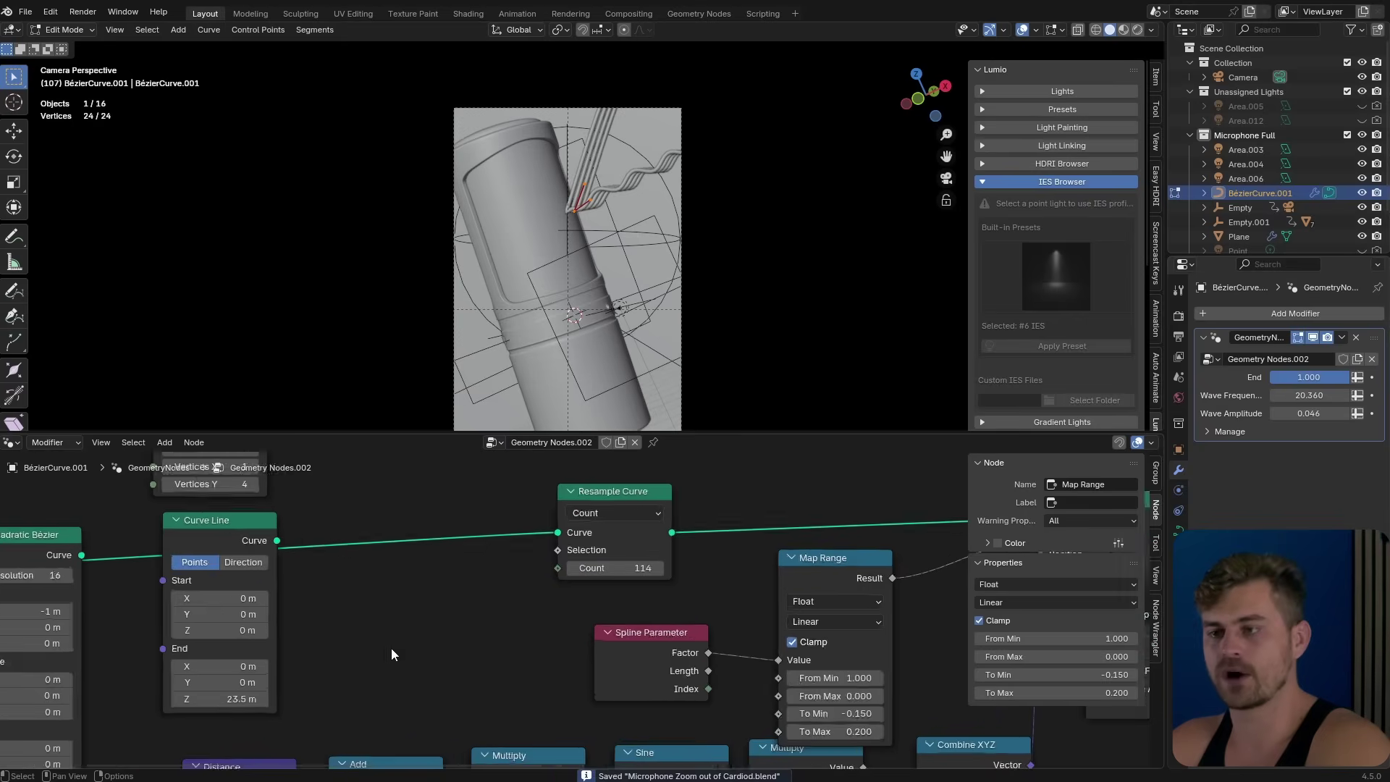
Set the Add node's Value to 5.940 and save the file
scroll(447, 564, "down", 2)
middle_click_drag(441, 667, 373, 634)
left_click_drag(388, 641, 580, 642)
scroll(574, 234, "up", 5)
key("ctrl+s")
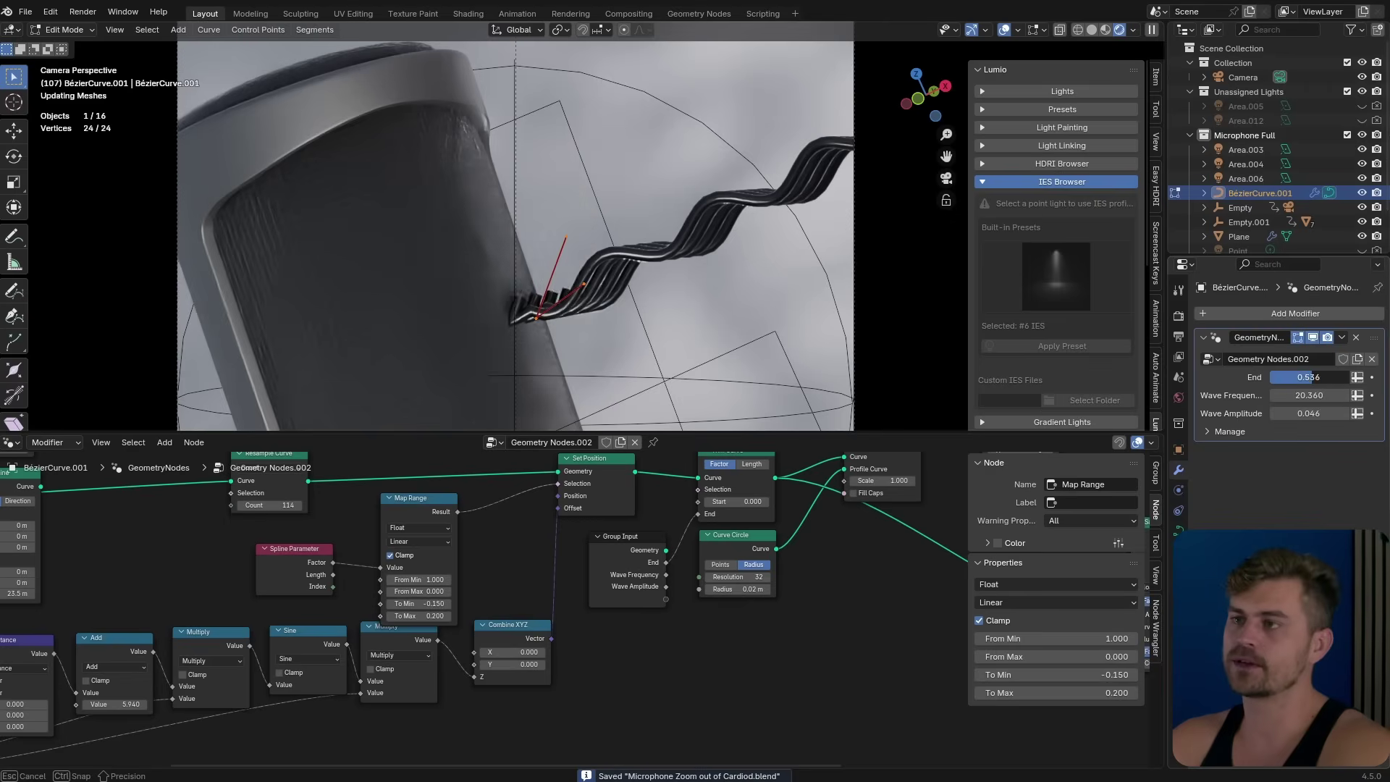
Set the modifier's End to 0.804, move the Group Input node clear, and connect its End output to the Add node's second Value
mouse_move(1323, 377)
left_mouse_down()
mouse_move(1296, 377)
mouse_move(1308, 377)
left_mouse_up()
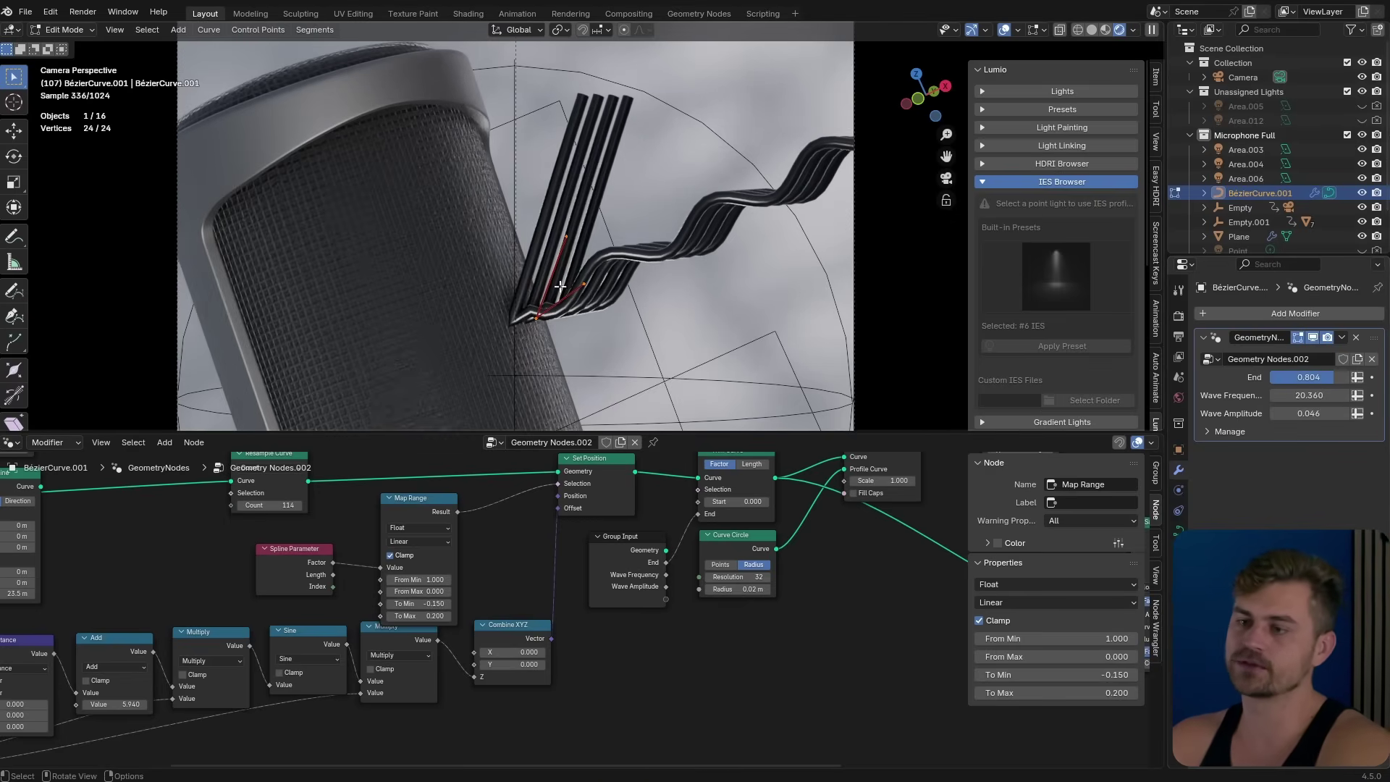
middle_click_drag(16, 701, 283, 579)
left_click_drag(379, 527, 388, 517)
middle_click_drag(328, 640, 360, 657)
left_click_drag(187, 641, 107, 709)
middle_click_drag(313, 591, 238, 689)
middle_click_drag(568, 566, 535, 538)
middle_click_drag(365, 631, 591, 548)
left_click_drag(498, 599, 503, 589)
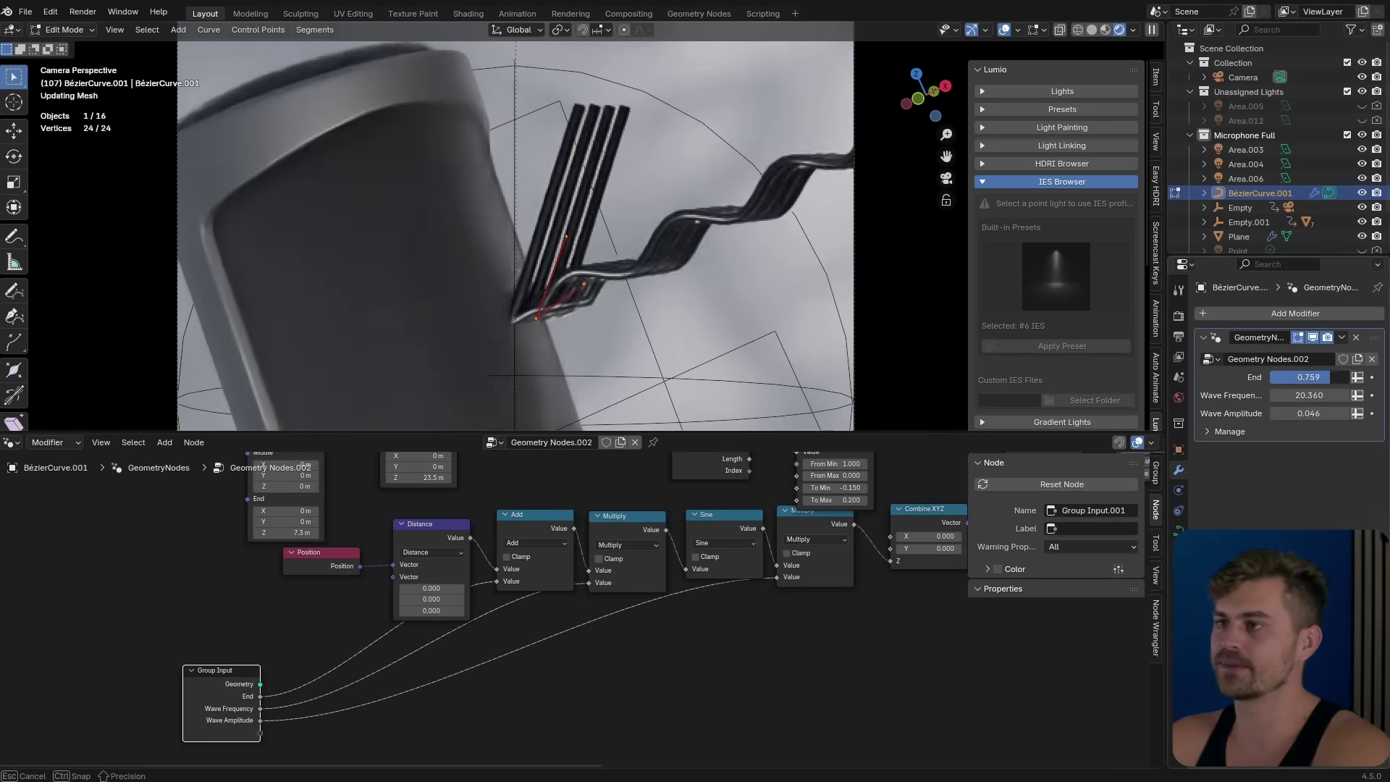
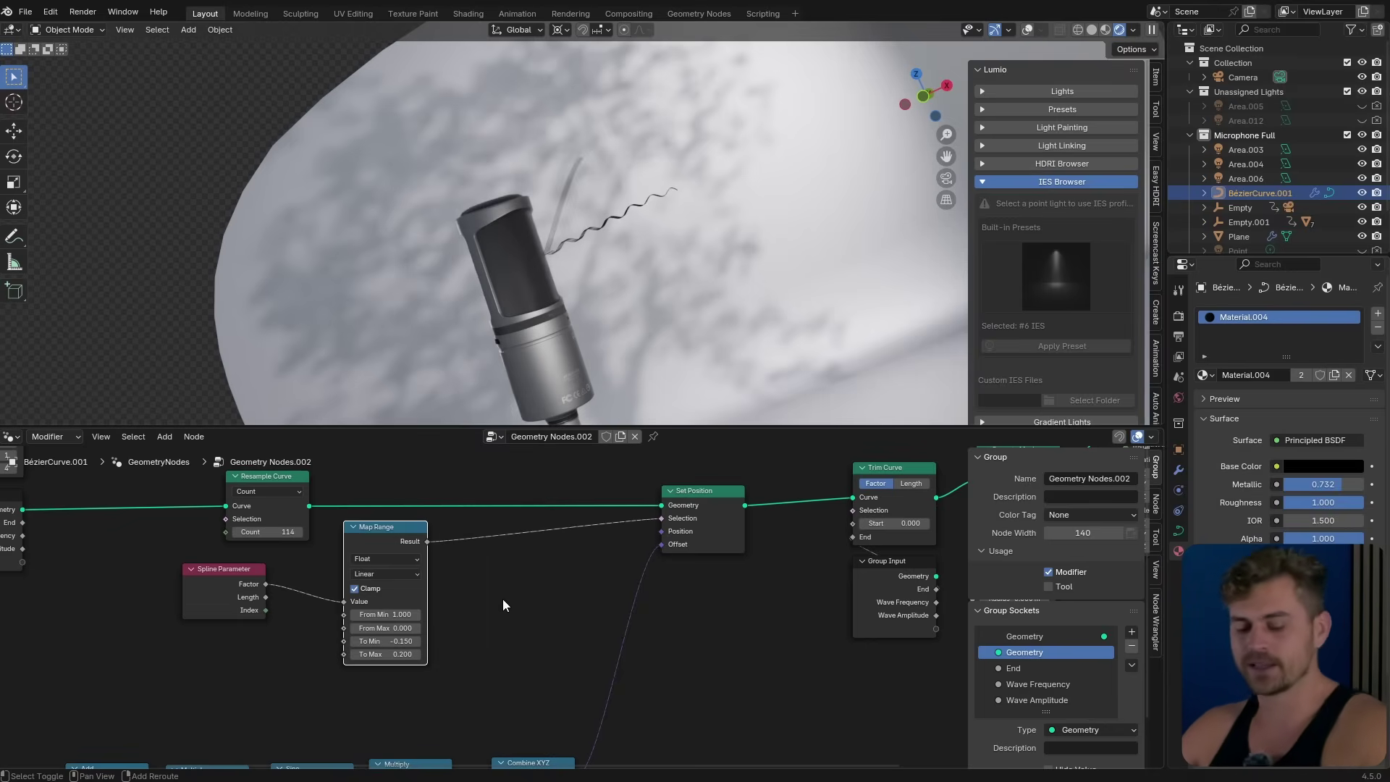
Add a Capture Attribute node and wire its Geometry between the Resample Curve and Set Position nodes
key("shift+a")
type("captu")
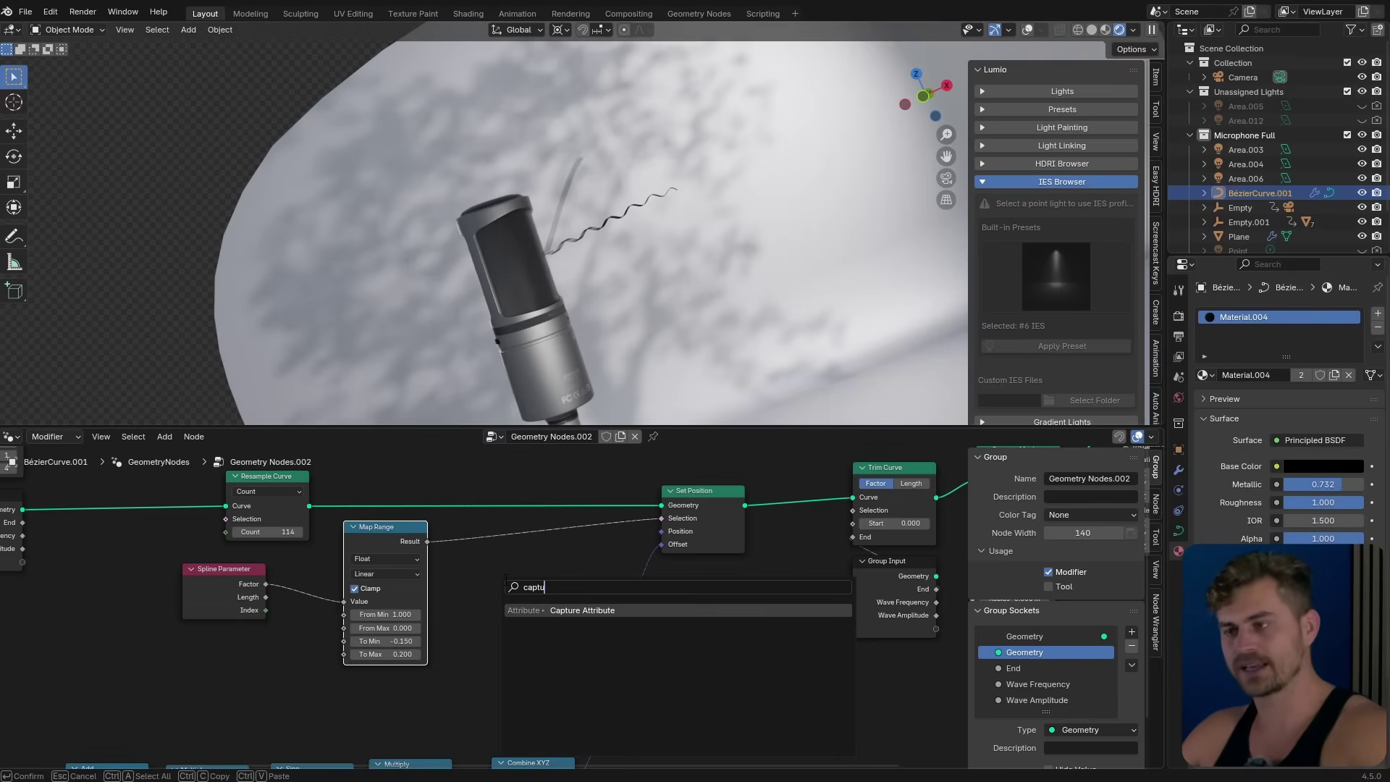
left_click(588, 610)
left_click(500, 555)
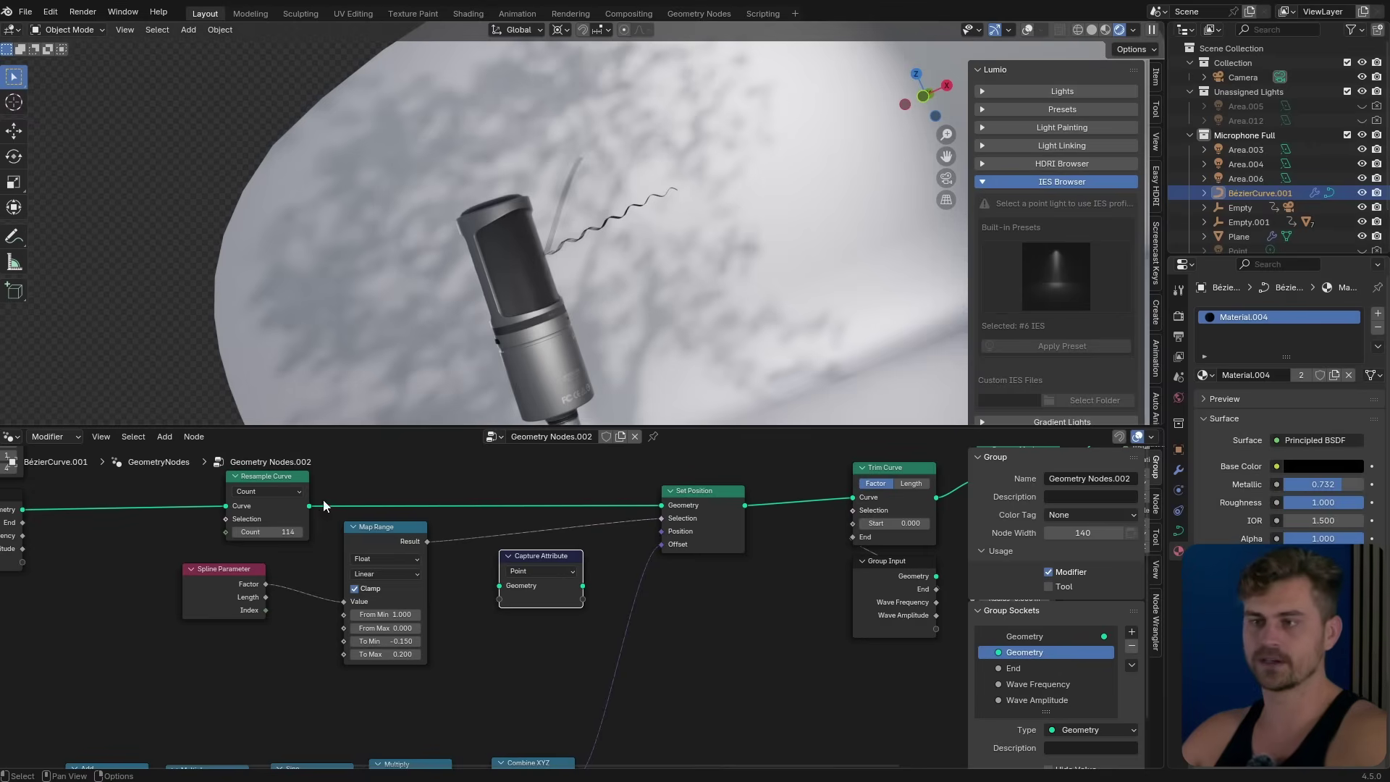
left_click_drag(309, 506, 314, 507)
left_click_drag(497, 541, 662, 506)
scroll(212, 536, "up", 2)
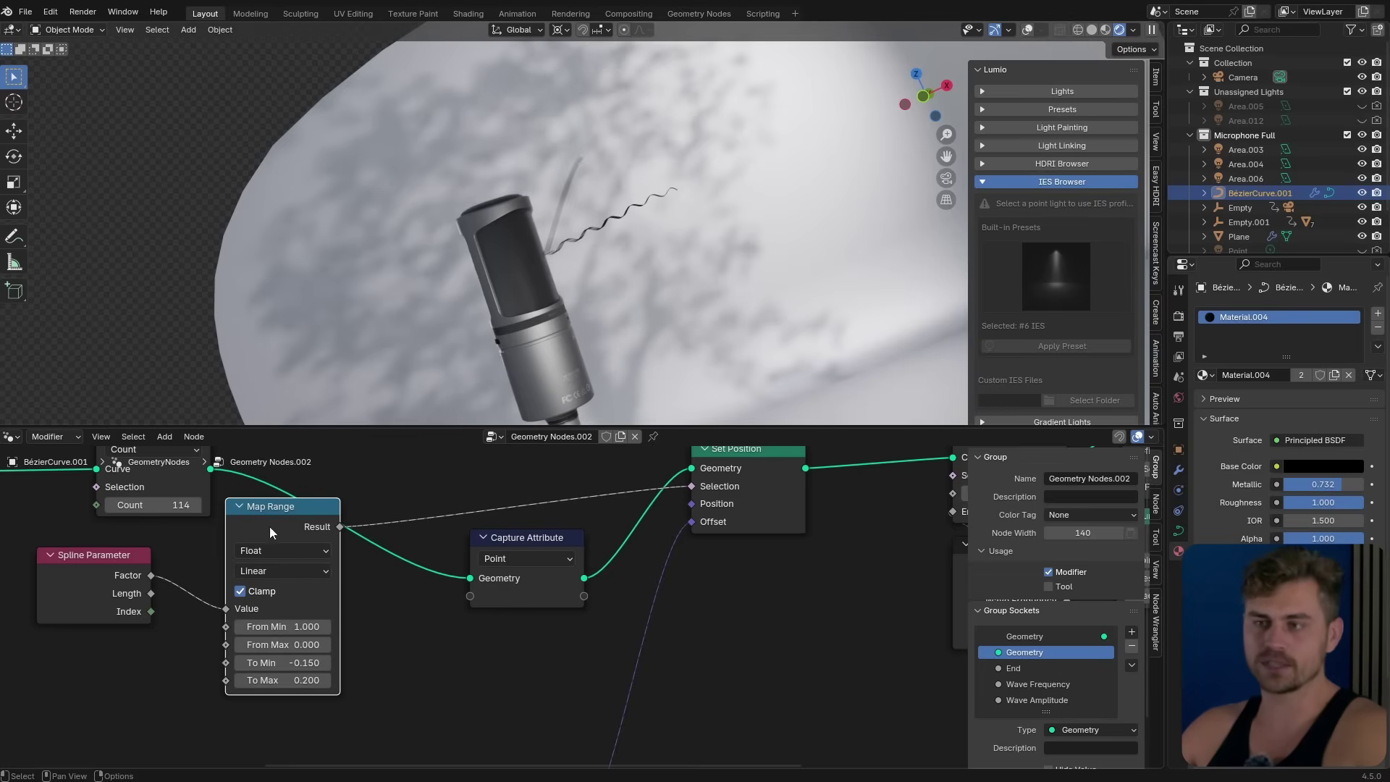
left_click_drag(269, 527, 270, 514)
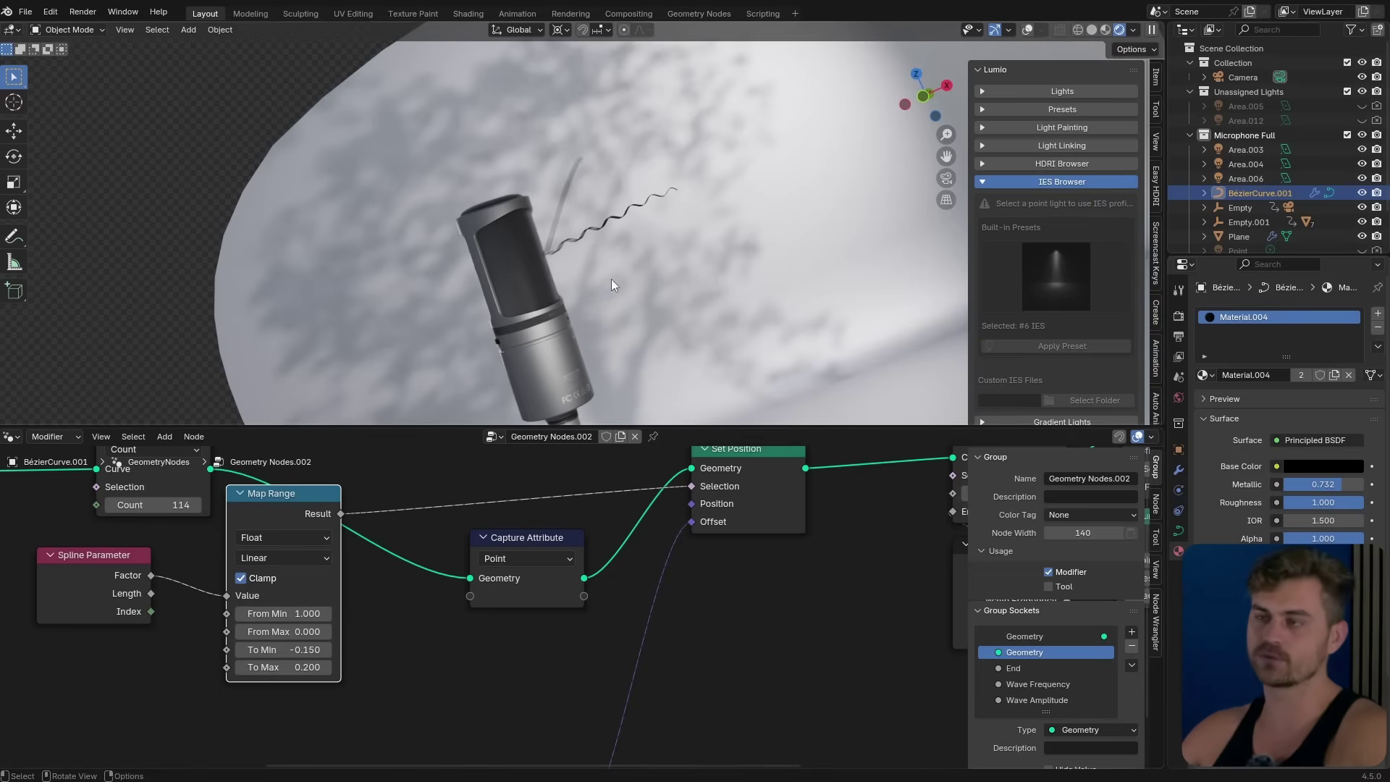
scroll(618, 262, "up", 4)
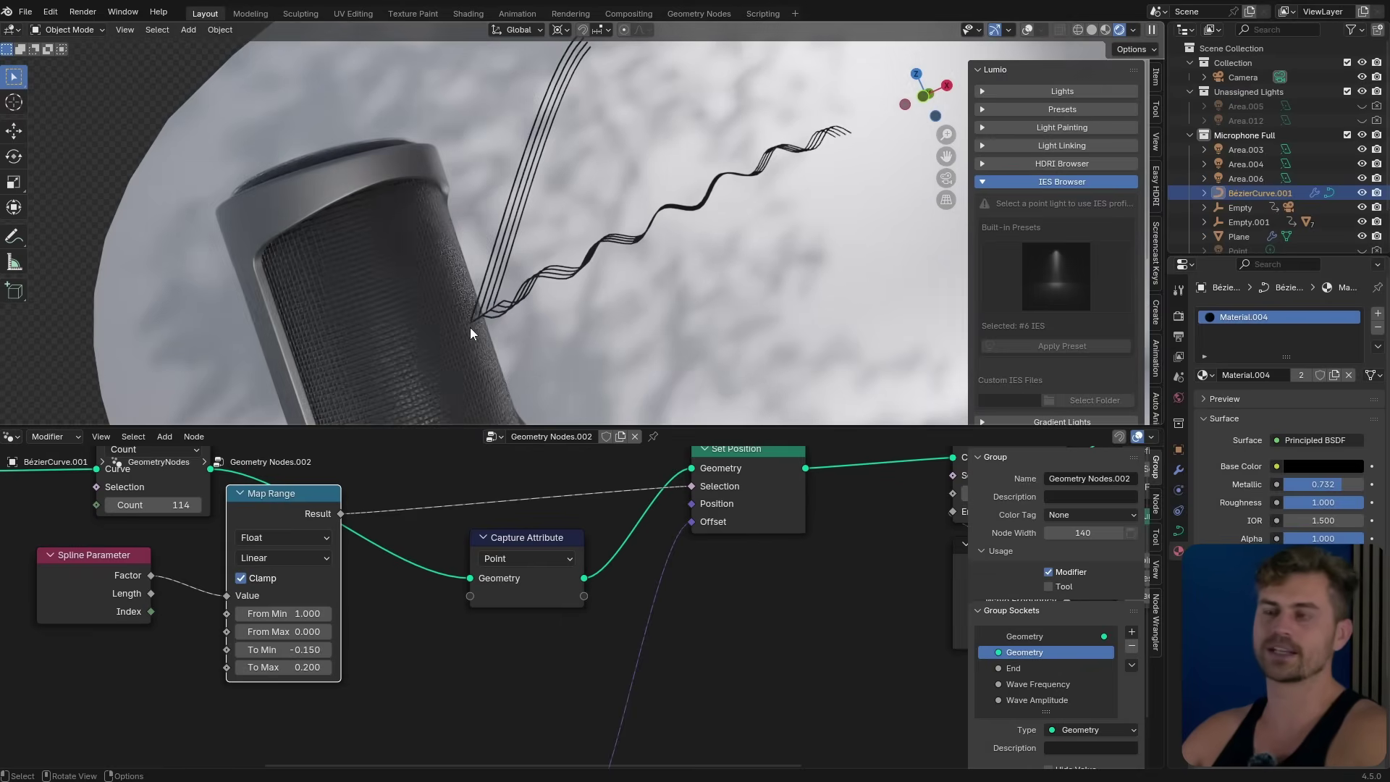
left_click(513, 537)
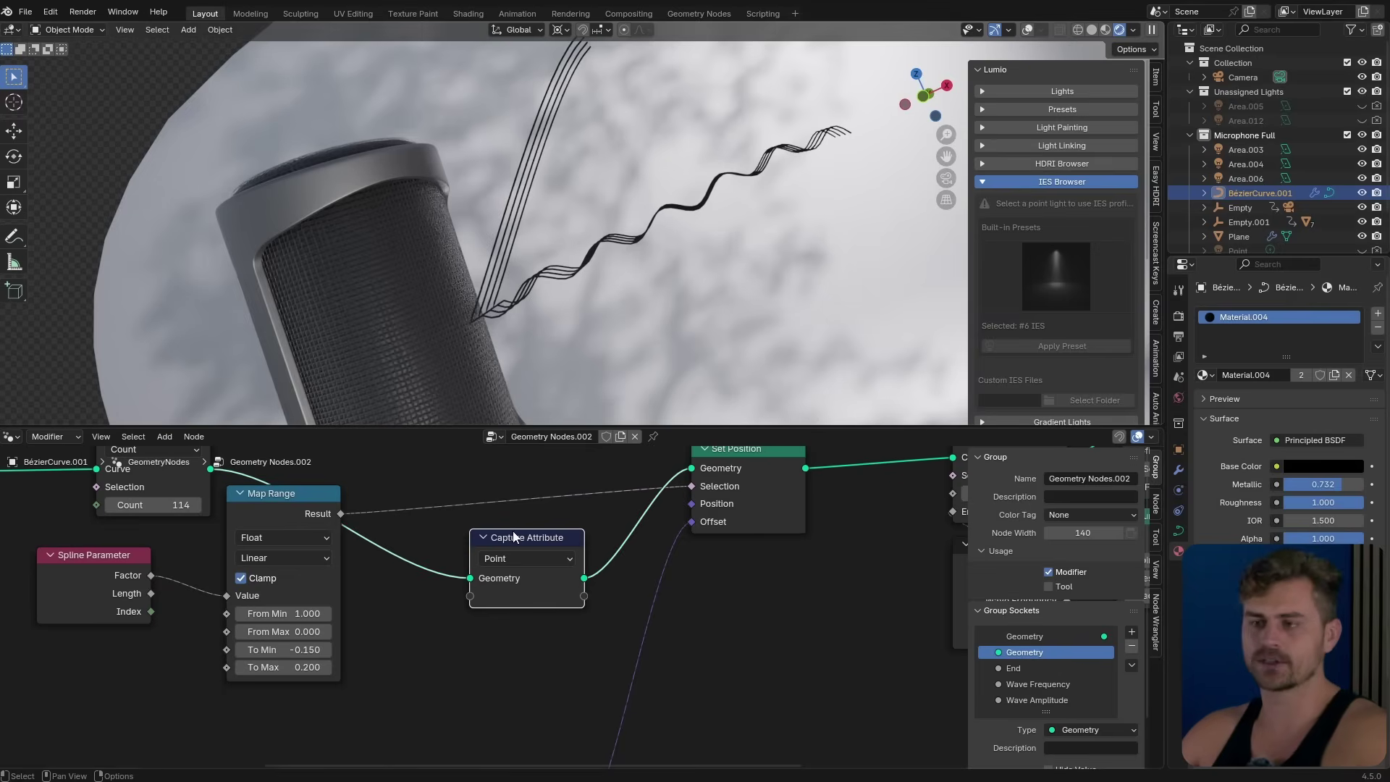
left_click_drag(159, 611, 259, 651)
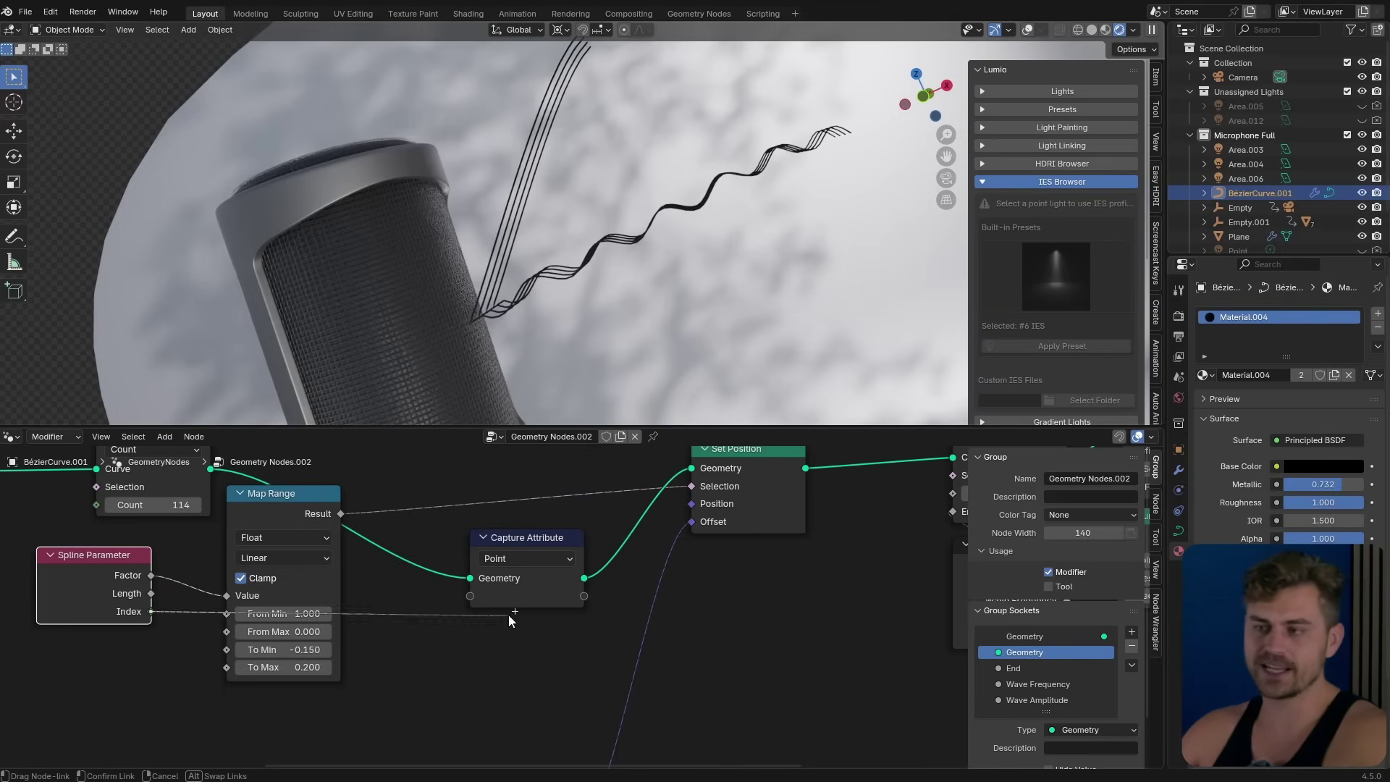
left_click_drag(508, 614, 189, 612)
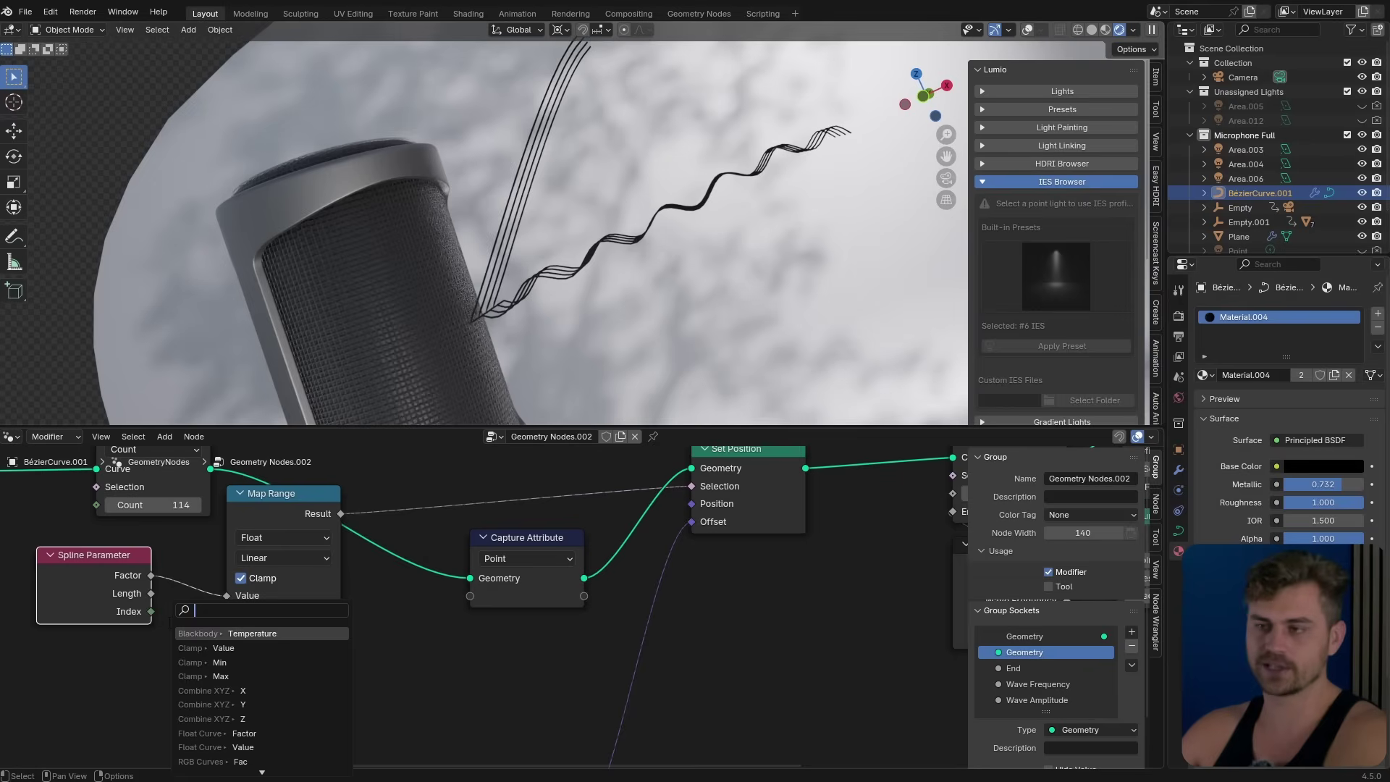
Add a Compare node and place it beneath the Capture Attribute node
middle_click_drag(443, 654, 461, 620)
scroll(447, 630, "down", 2)
key("shift+a")
type("c")
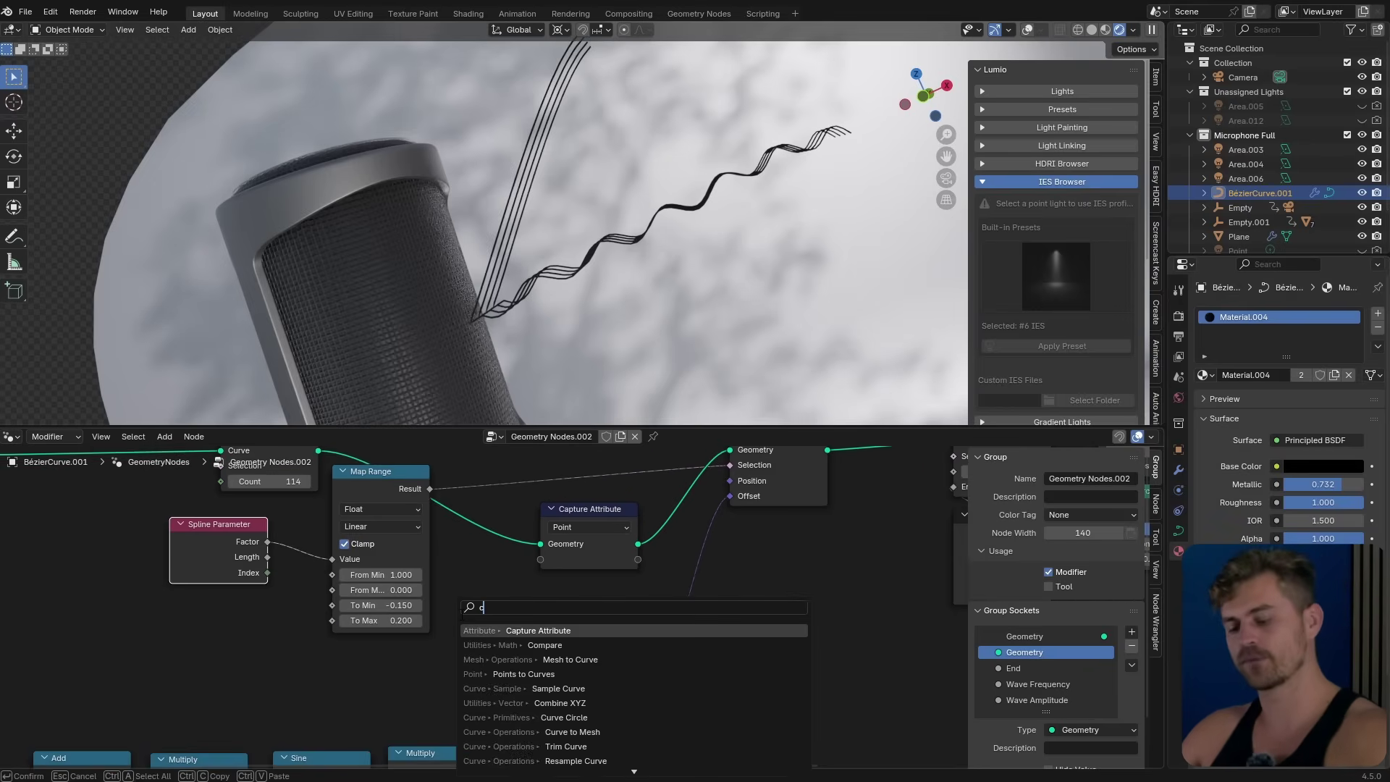
type("ompare")
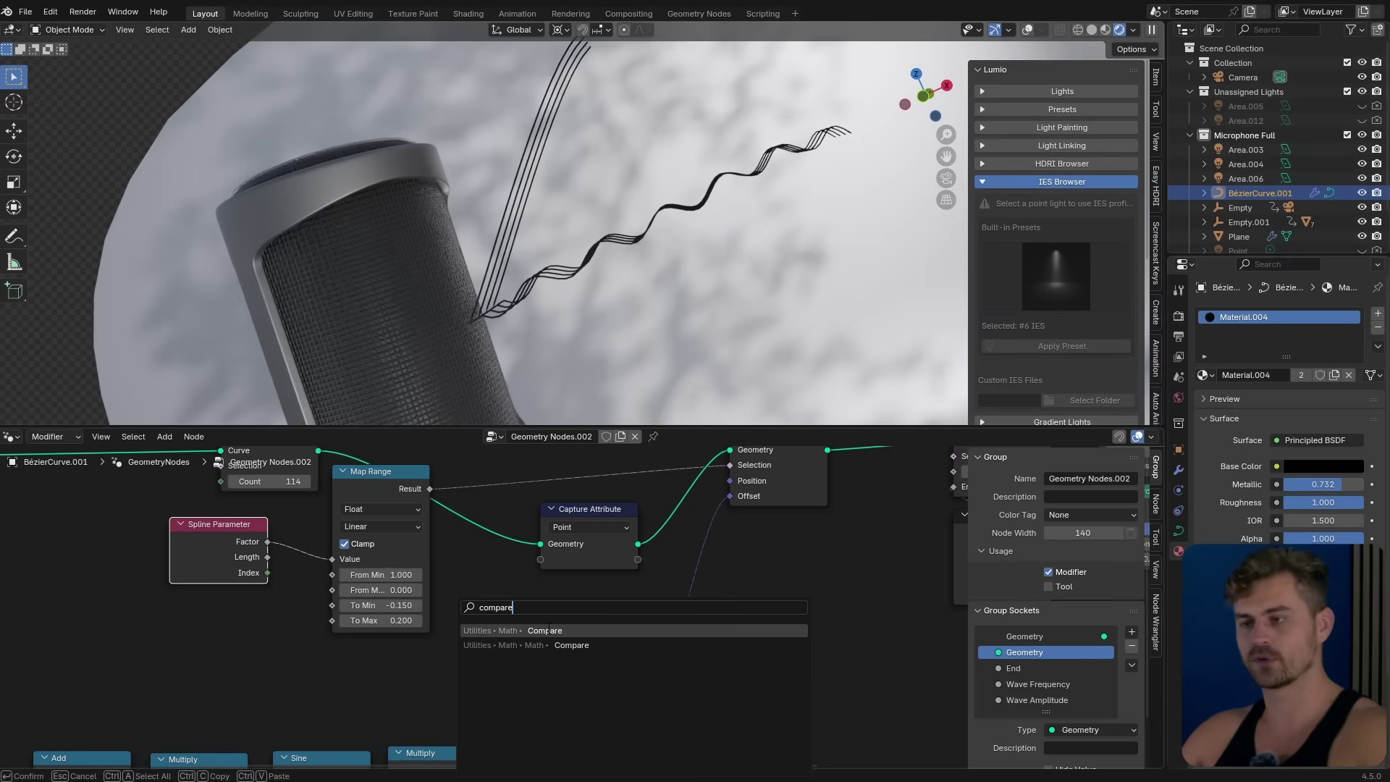
key("Return")
left_click(515, 619)
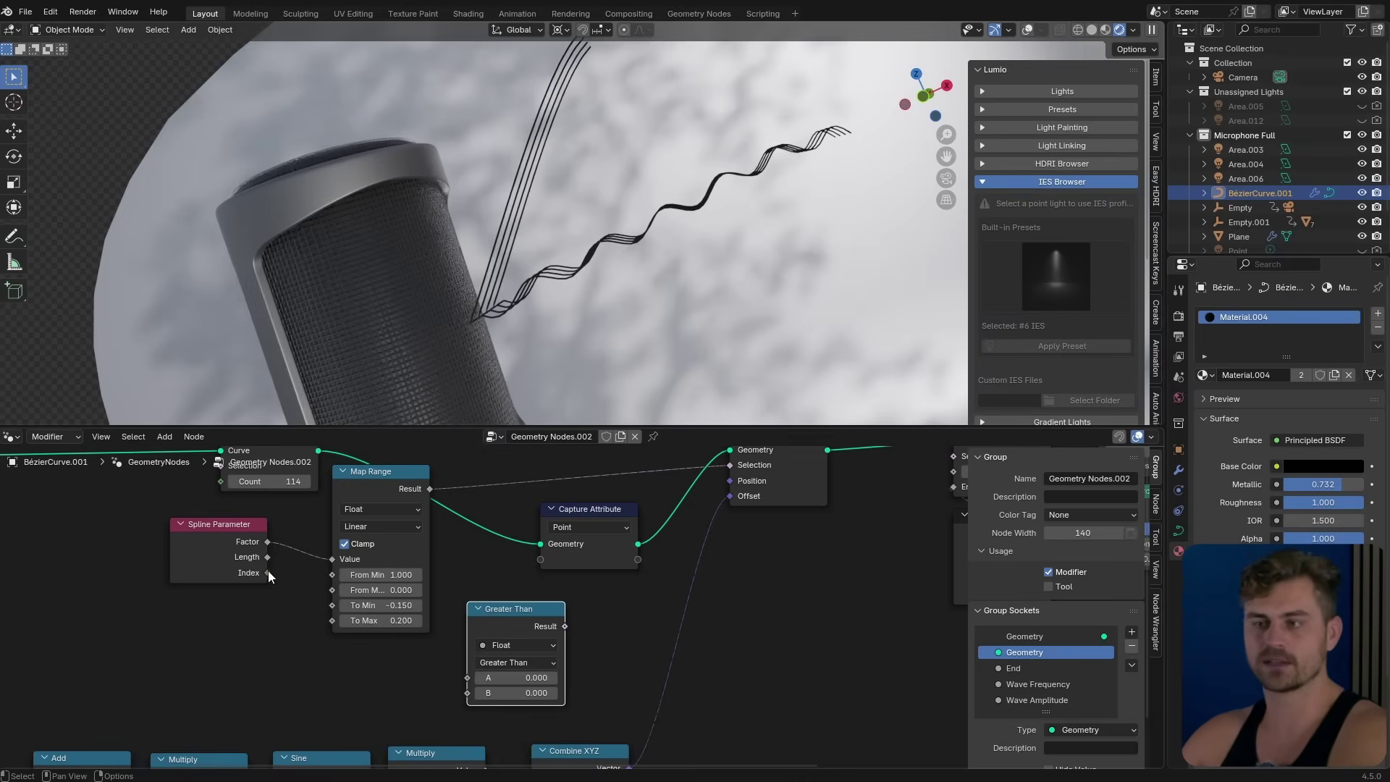
Set the Compare node's input type to Integer and connect the Spline Parameter's Index output to its A input
left_click_drag(268, 572, 475, 669)
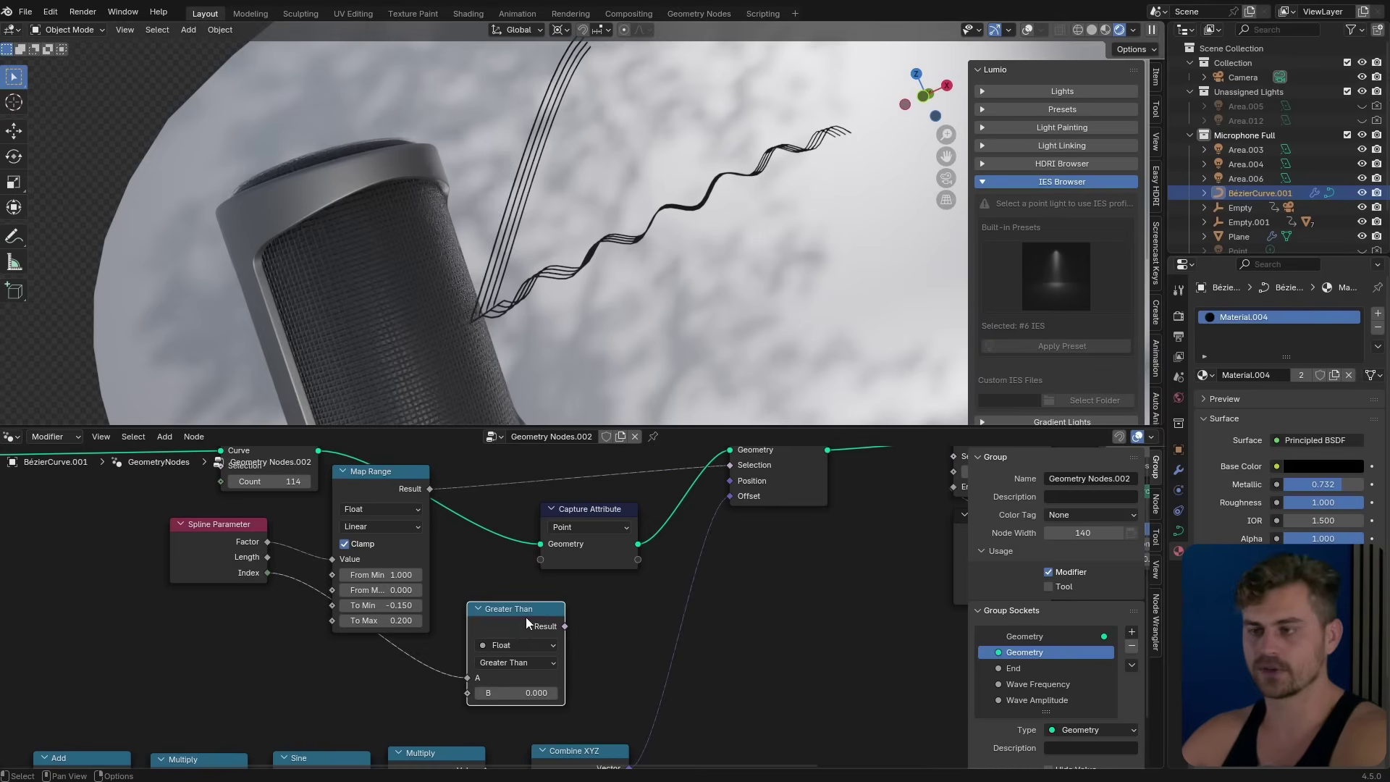
left_click_drag(526, 617, 515, 619)
left_click(504, 645)
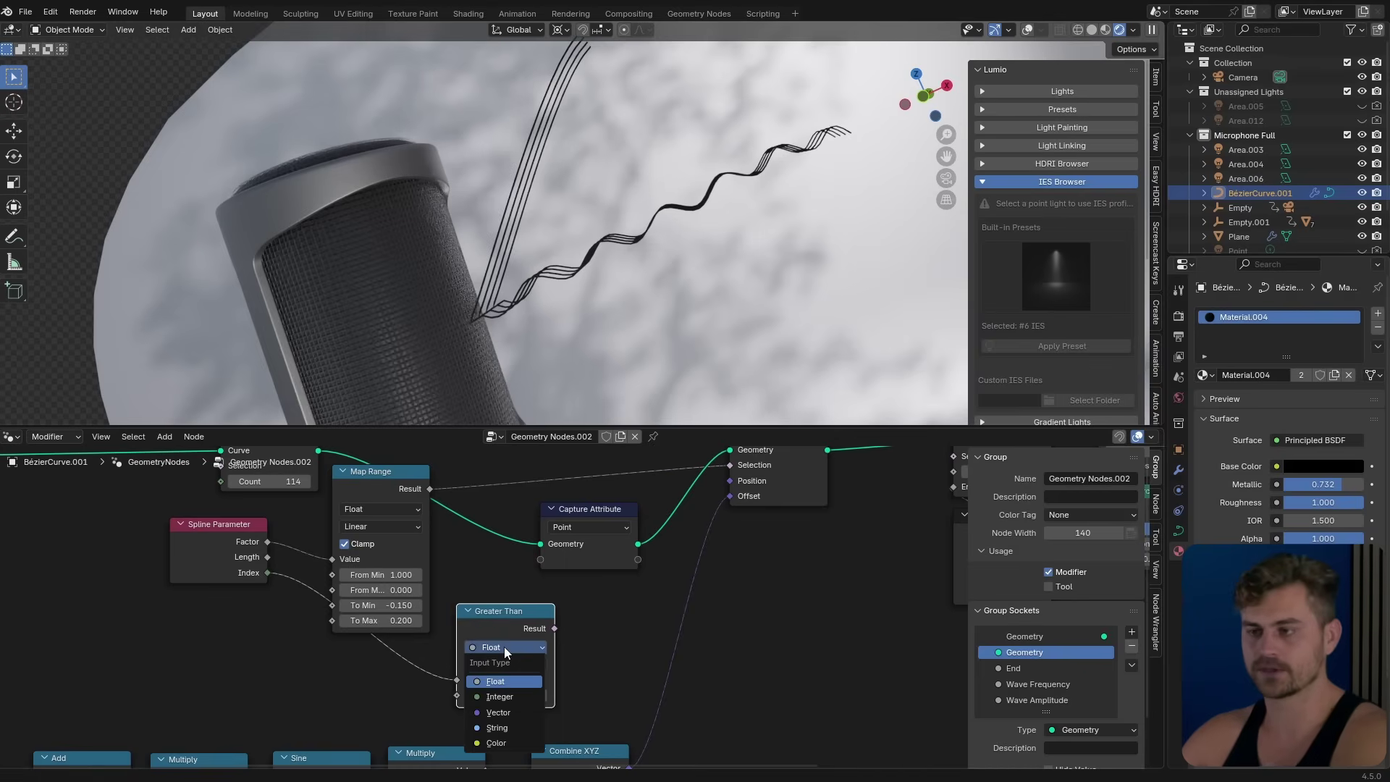
left_click(499, 696)
left_click_drag(267, 573, 285, 580)
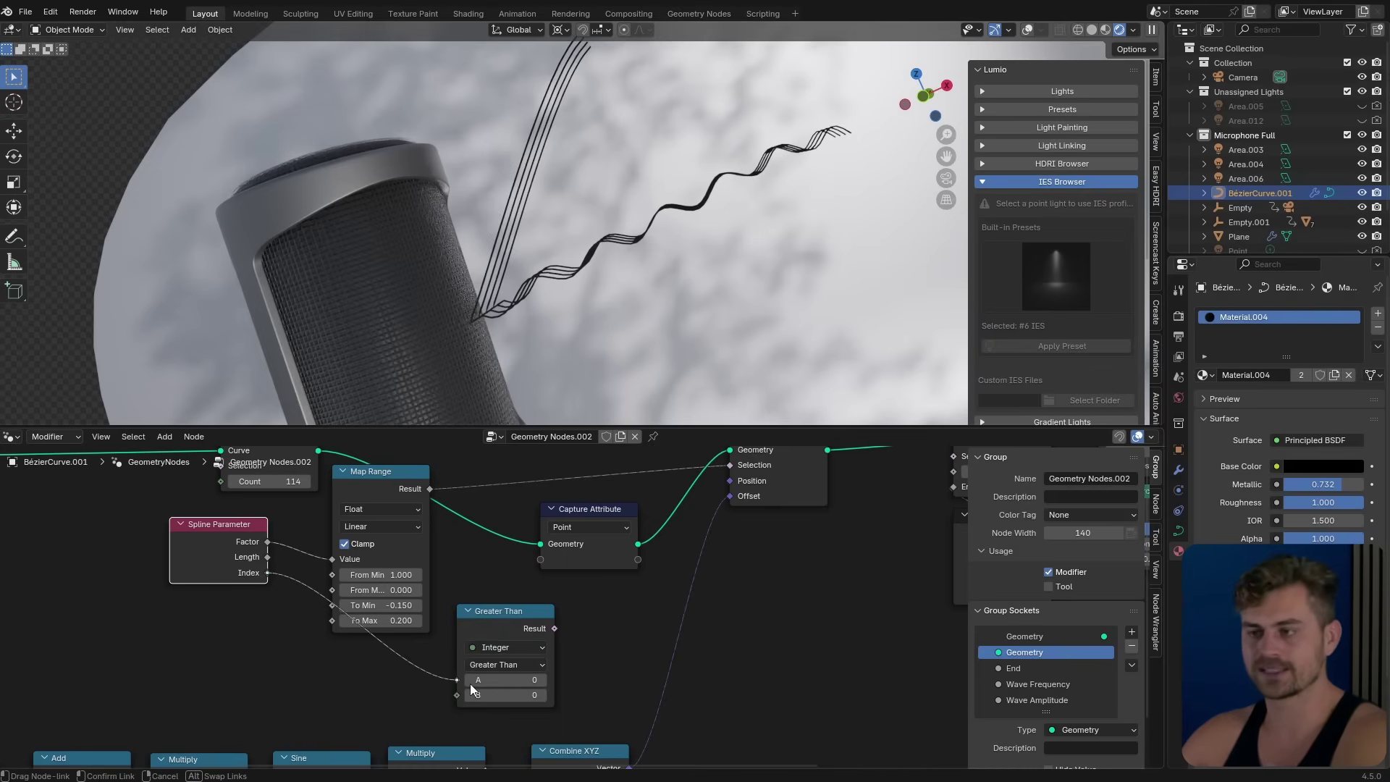
left_click_drag(471, 683, 472, 681)
Feed the Compare node's Result into the Capture Attribute node and connect the captured Result to a new Group Output socket
left_click_drag(556, 627, 561, 625)
left_click_drag(564, 563, 569, 560)
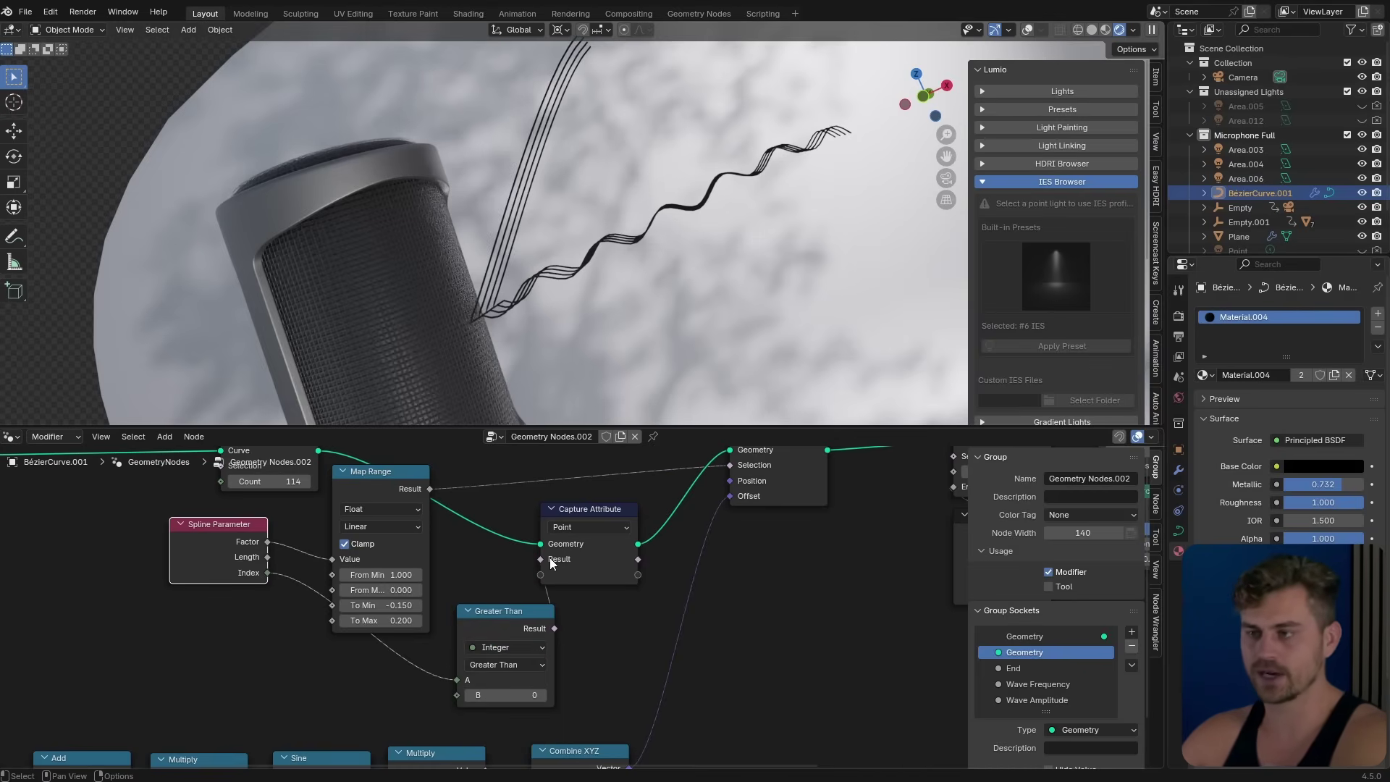
scroll(579, 601, "down", 1)
middle_click_drag(593, 605, 310, 605)
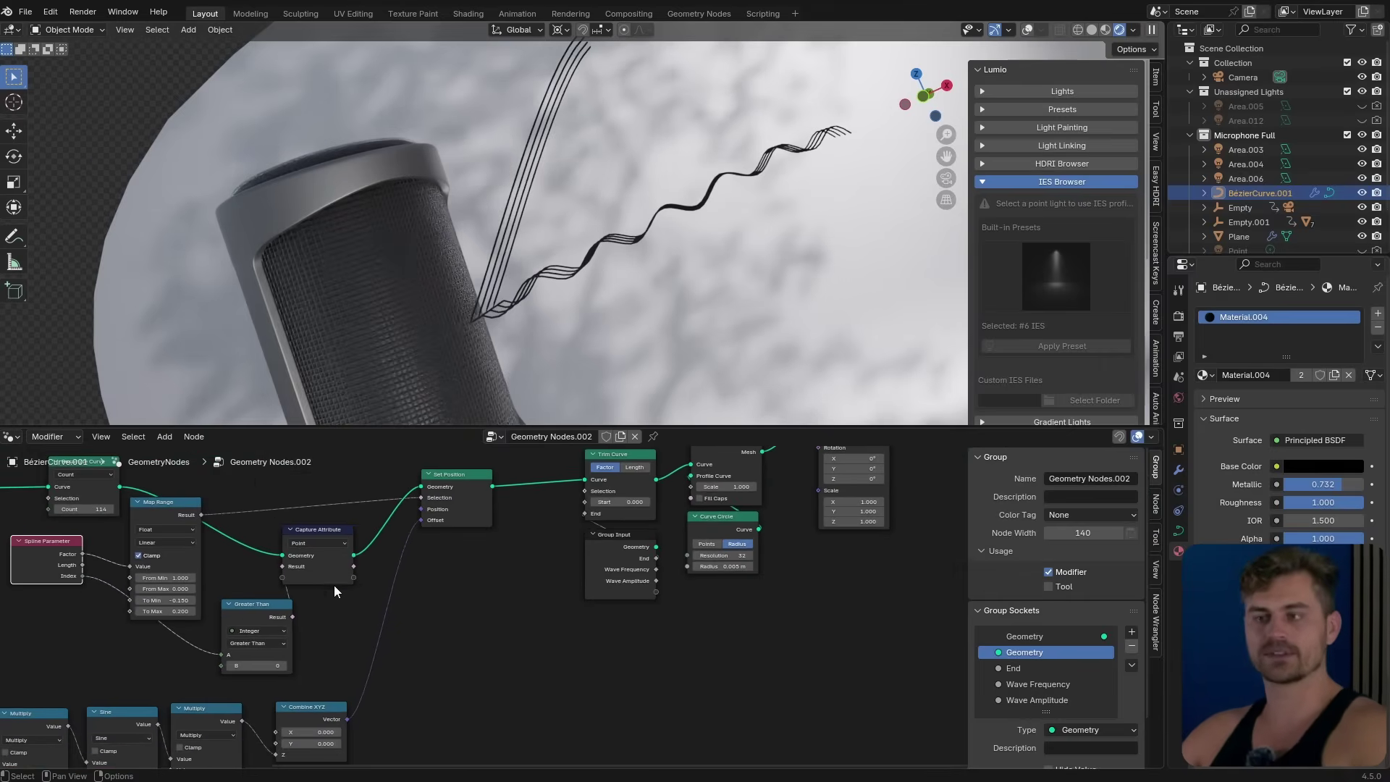
scroll(310, 606, "down", 1)
left_click_drag(354, 566, 705, 563)
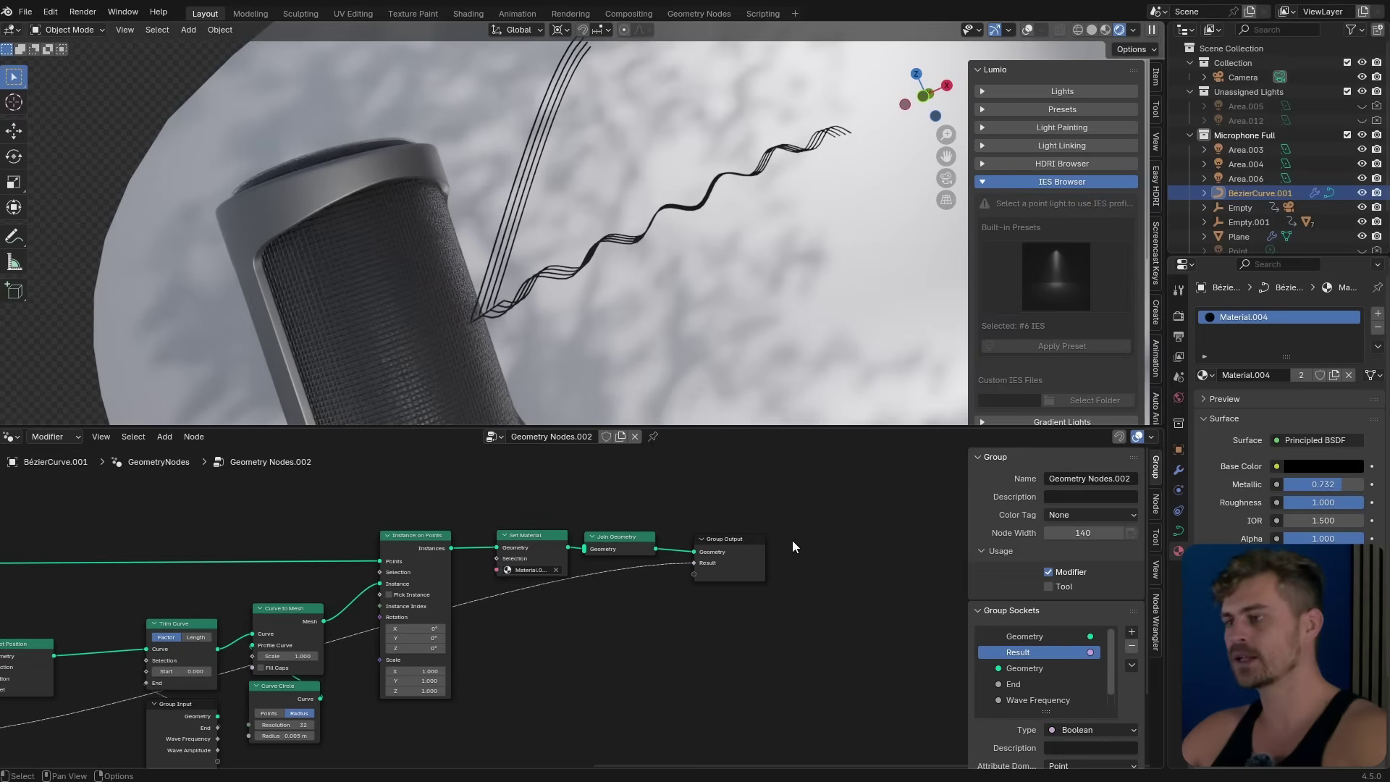
Name the modifier's Result output attribute "index"
left_click(1177, 472)
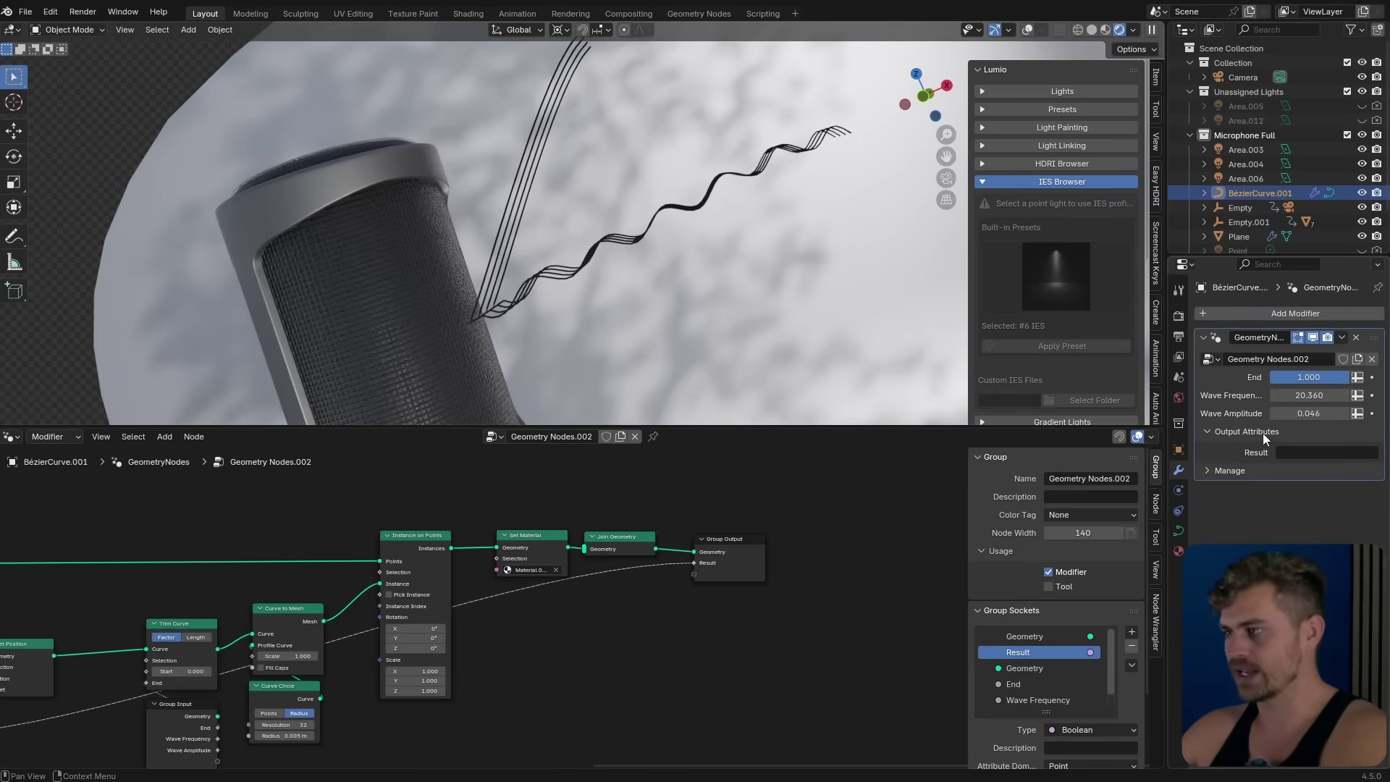
left_click(1305, 451)
type("inde")
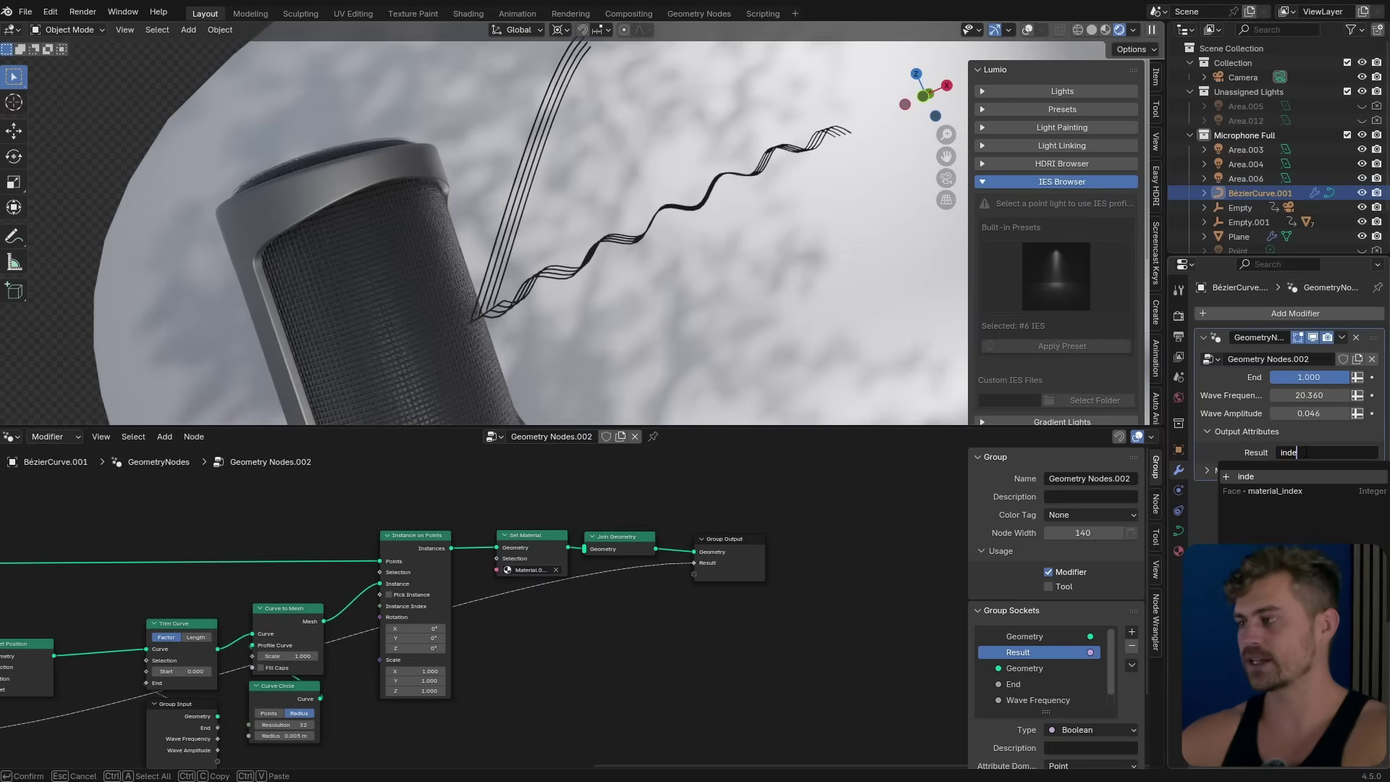
type("x")
key("Return")
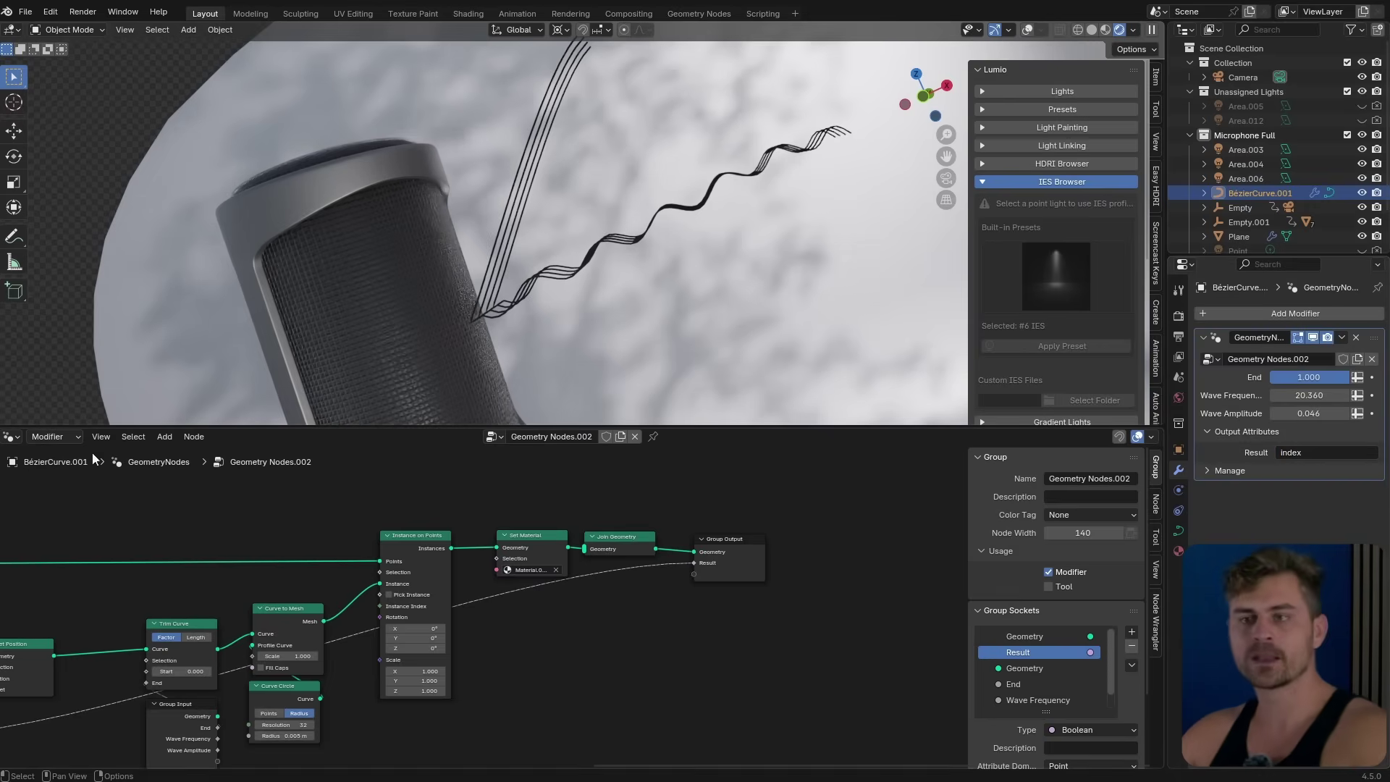
Switch the node area to the Shader Editor and delete the Principled BSDF node from Material.004
left_click(11, 437)
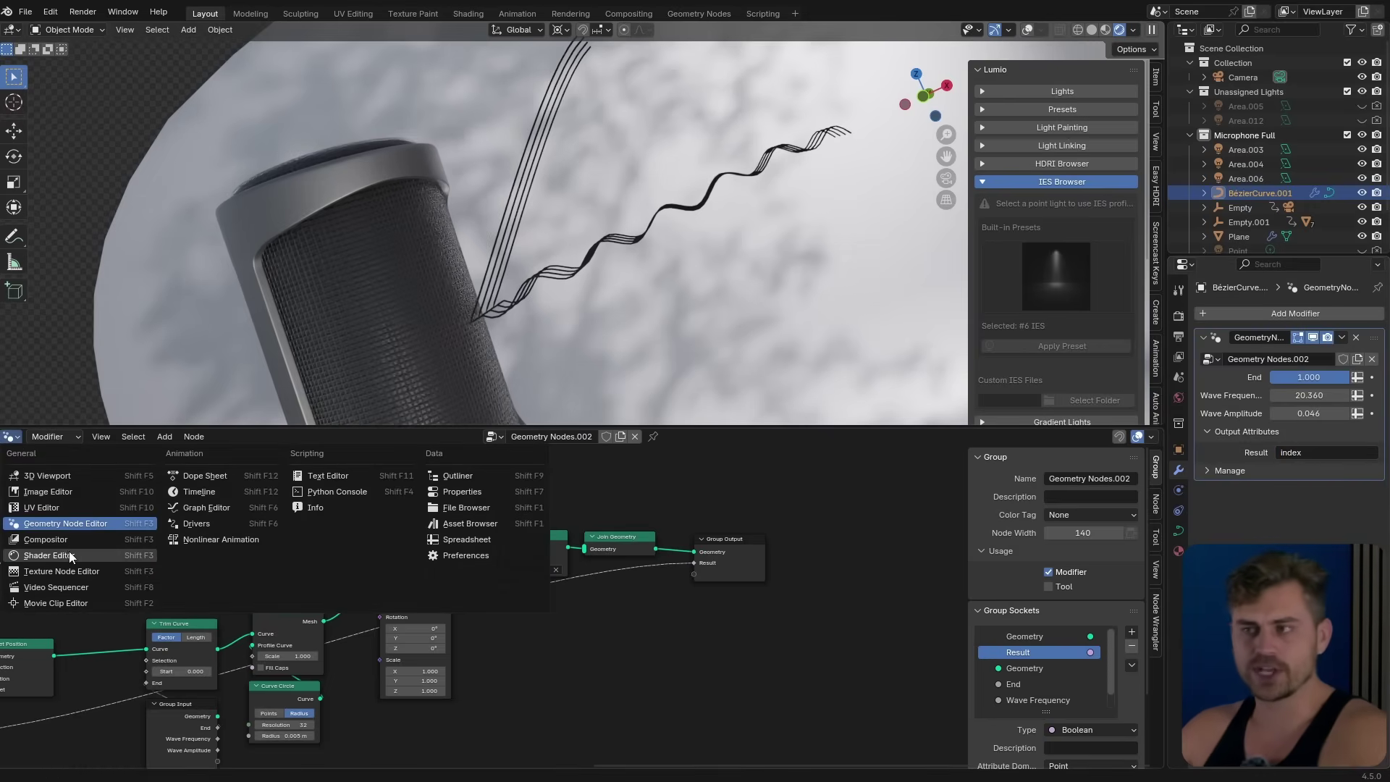
left_click(48, 555)
key("Home")
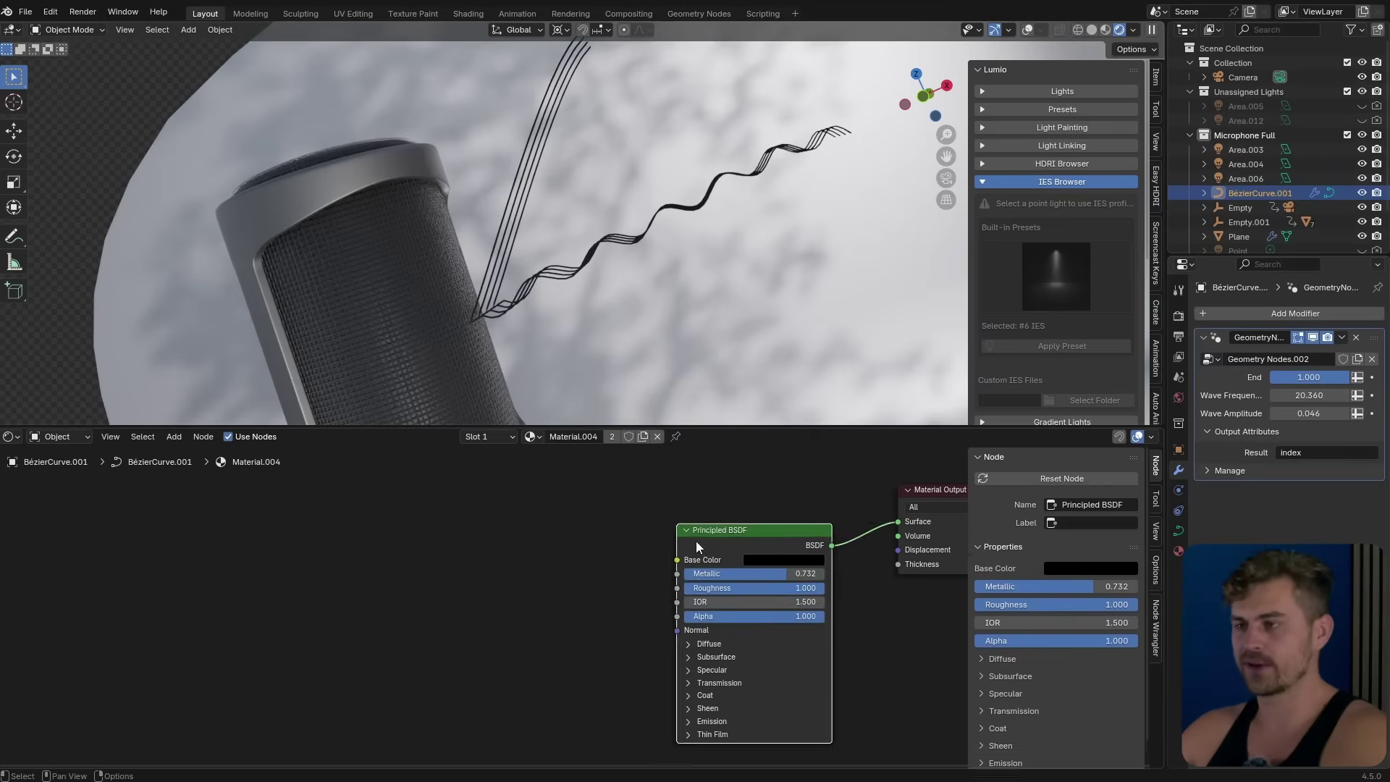
left_click_drag(696, 541, 603, 514)
middle_click_drag(632, 516, 560, 548)
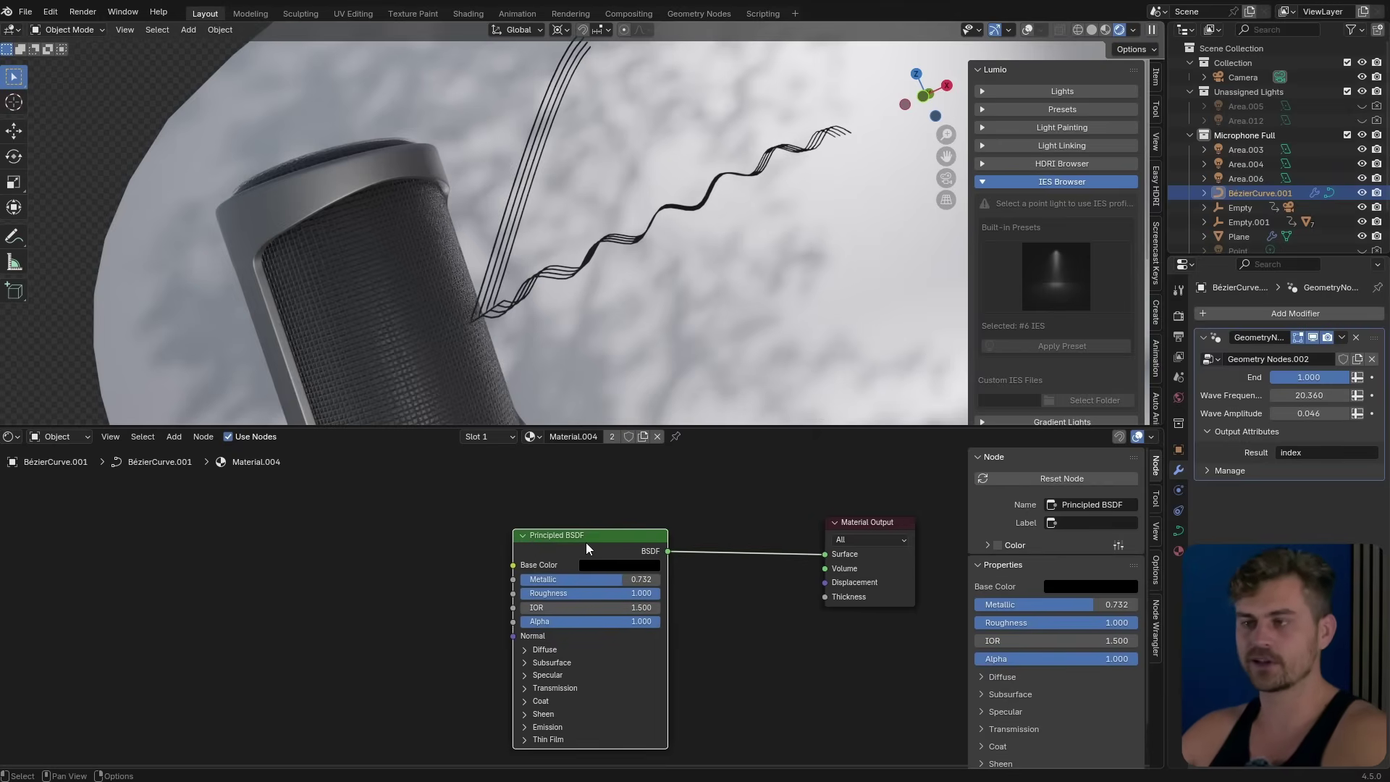
key("x")
Add an Emission shader and connect it to the Material Output's Surface
key("shift+a")
type("emi")
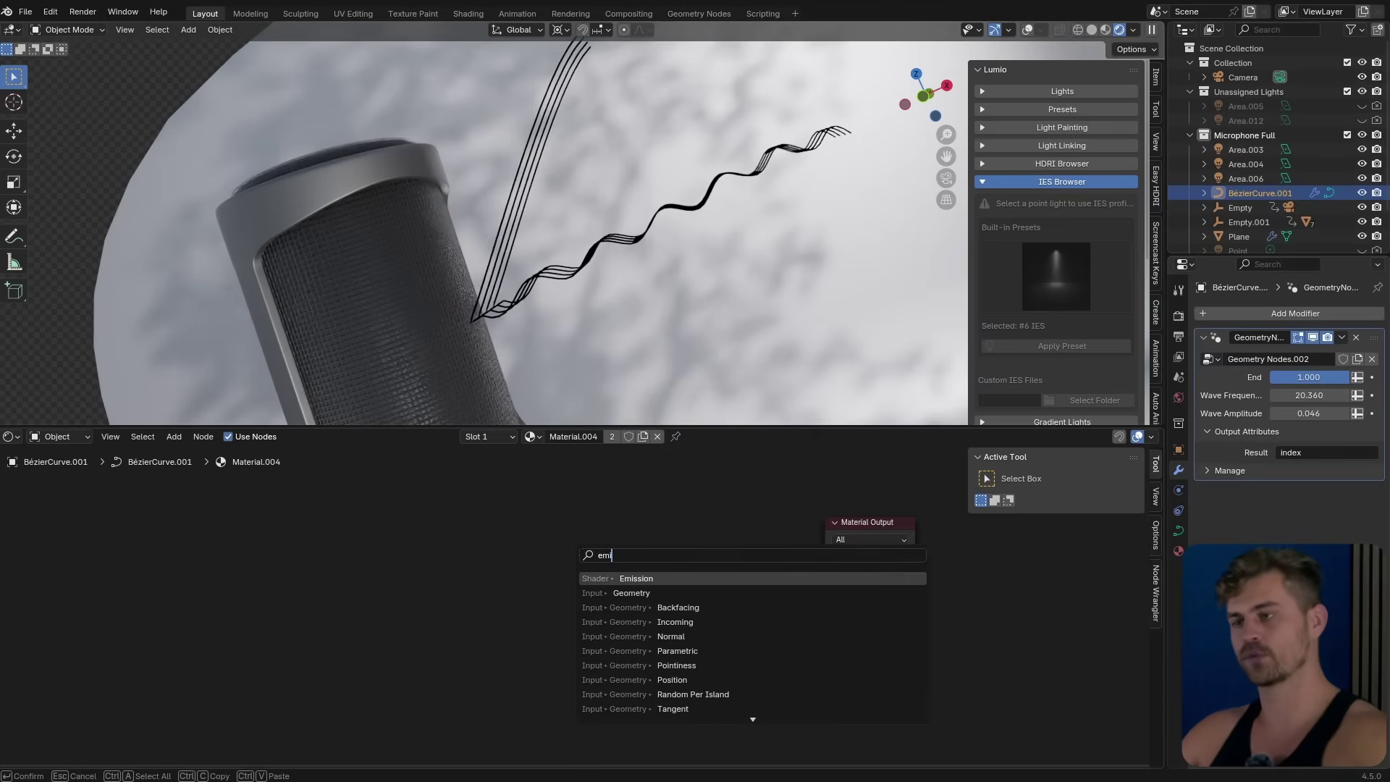
left_click(666, 578)
left_click(569, 536)
left_click_drag(656, 552, 825, 554)
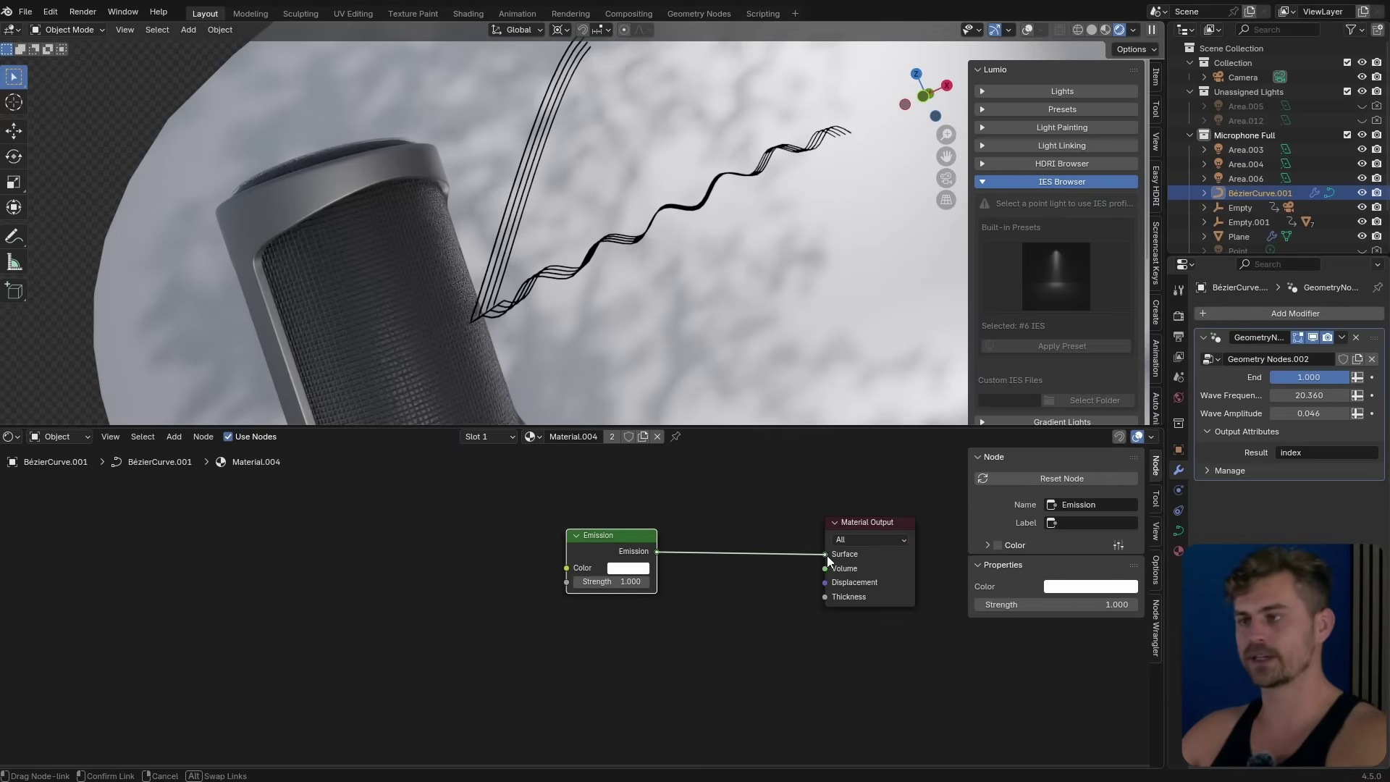
Add an Attribute node reading "index" and connect its Color output to the Emission node's Color
middle_click_drag(522, 537, 578, 539)
key("shift+a")
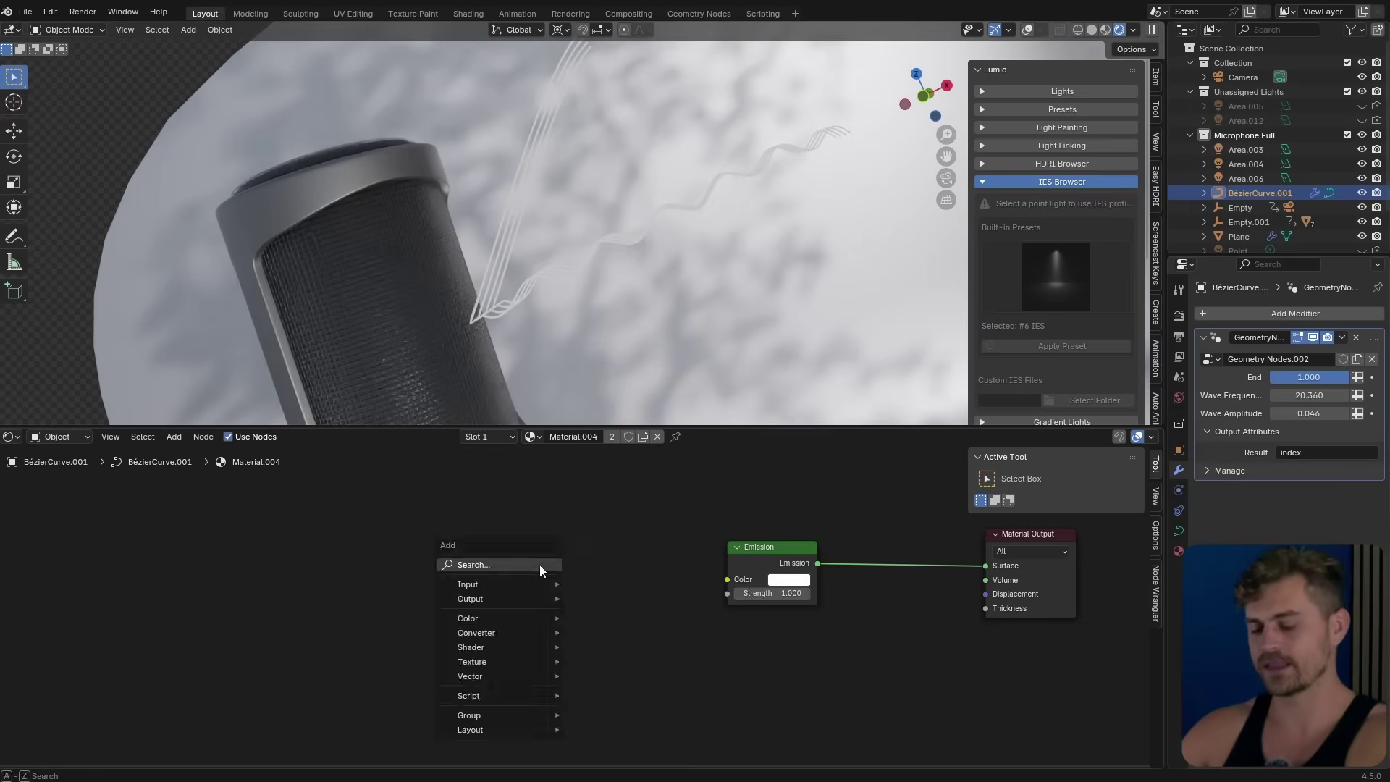
type("attr")
key("Return")
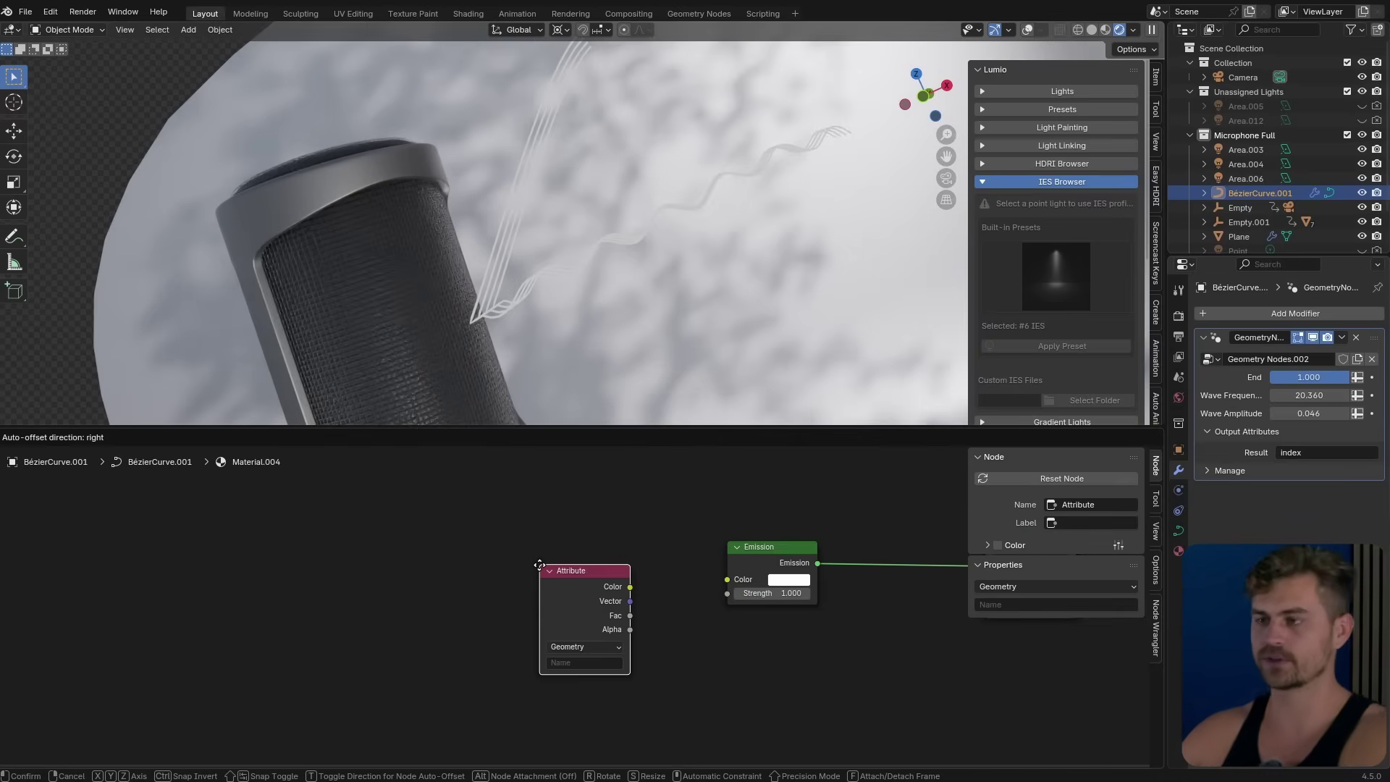
left_click(316, 533)
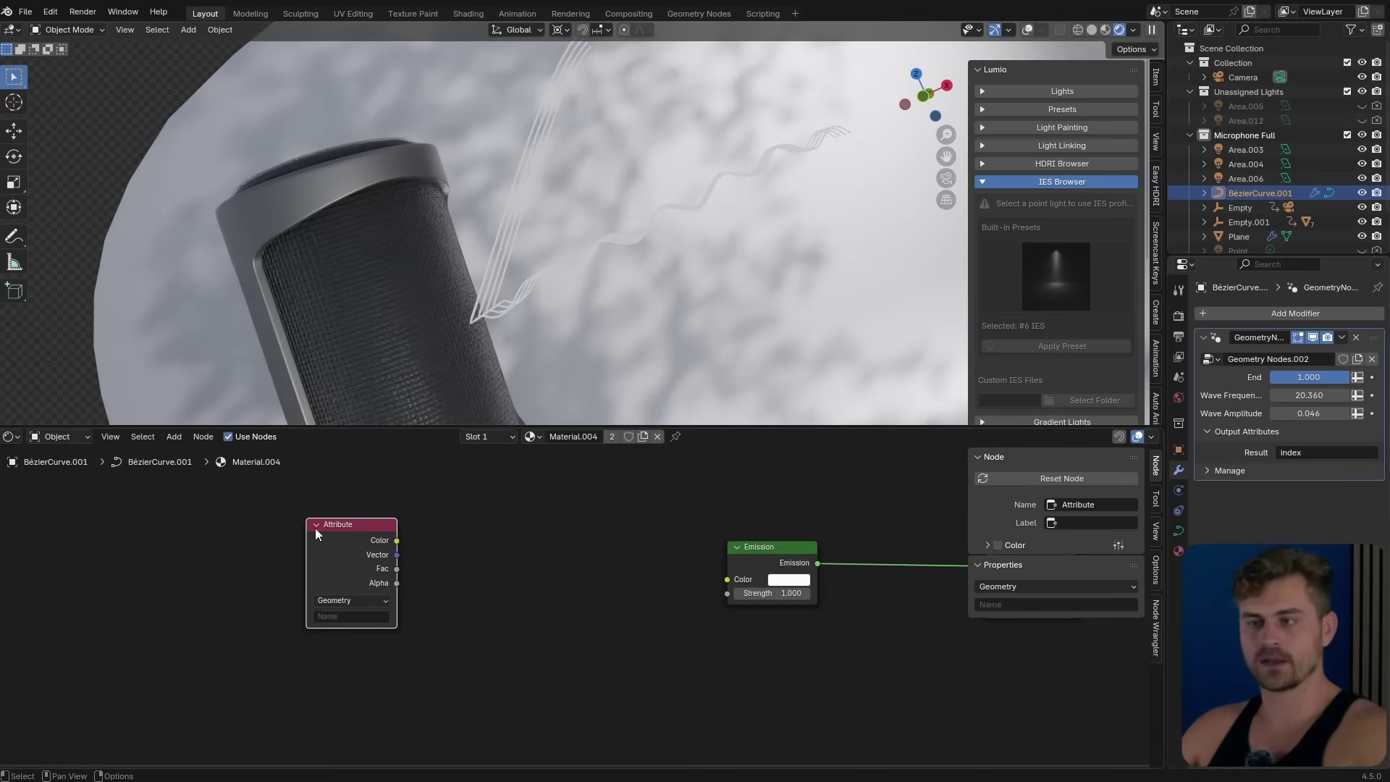
left_click(354, 616)
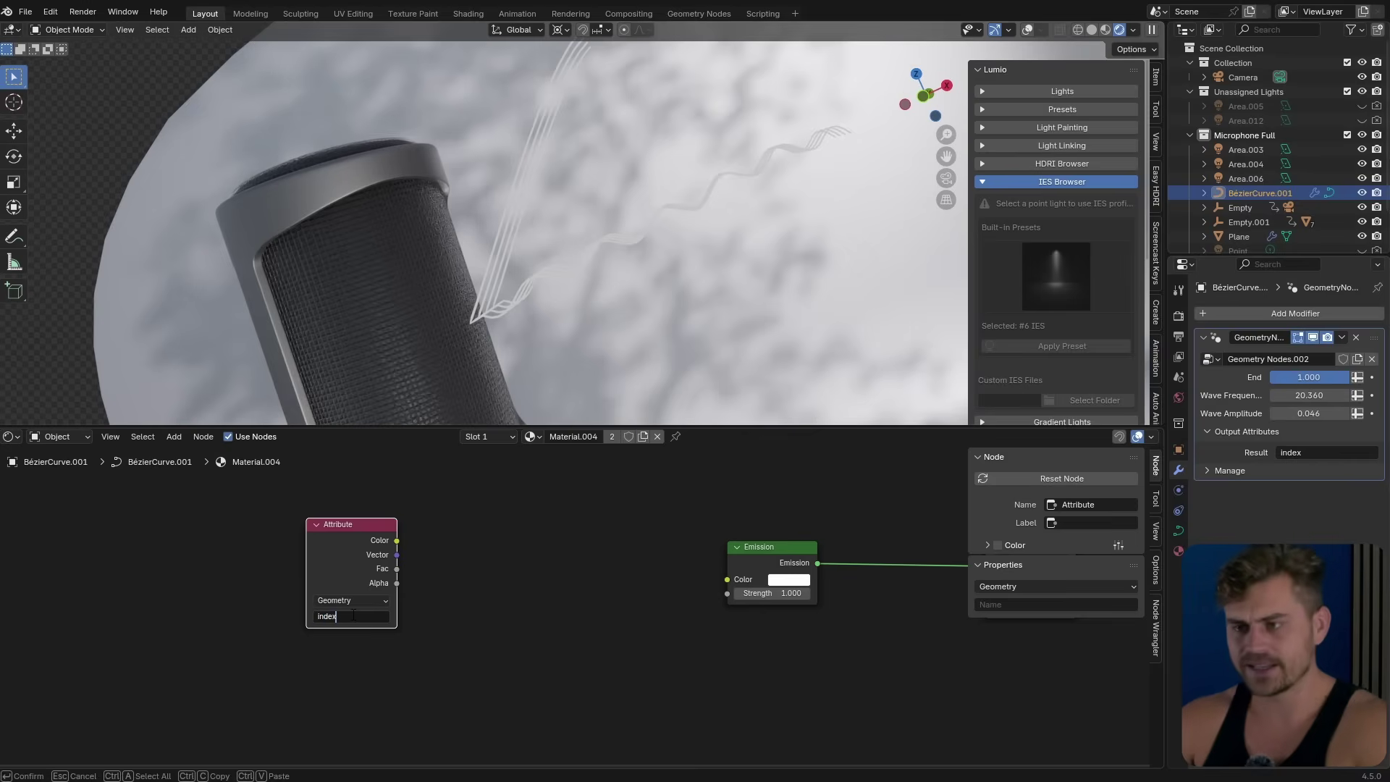
key("Return")
left_click_drag(397, 541, 451, 552)
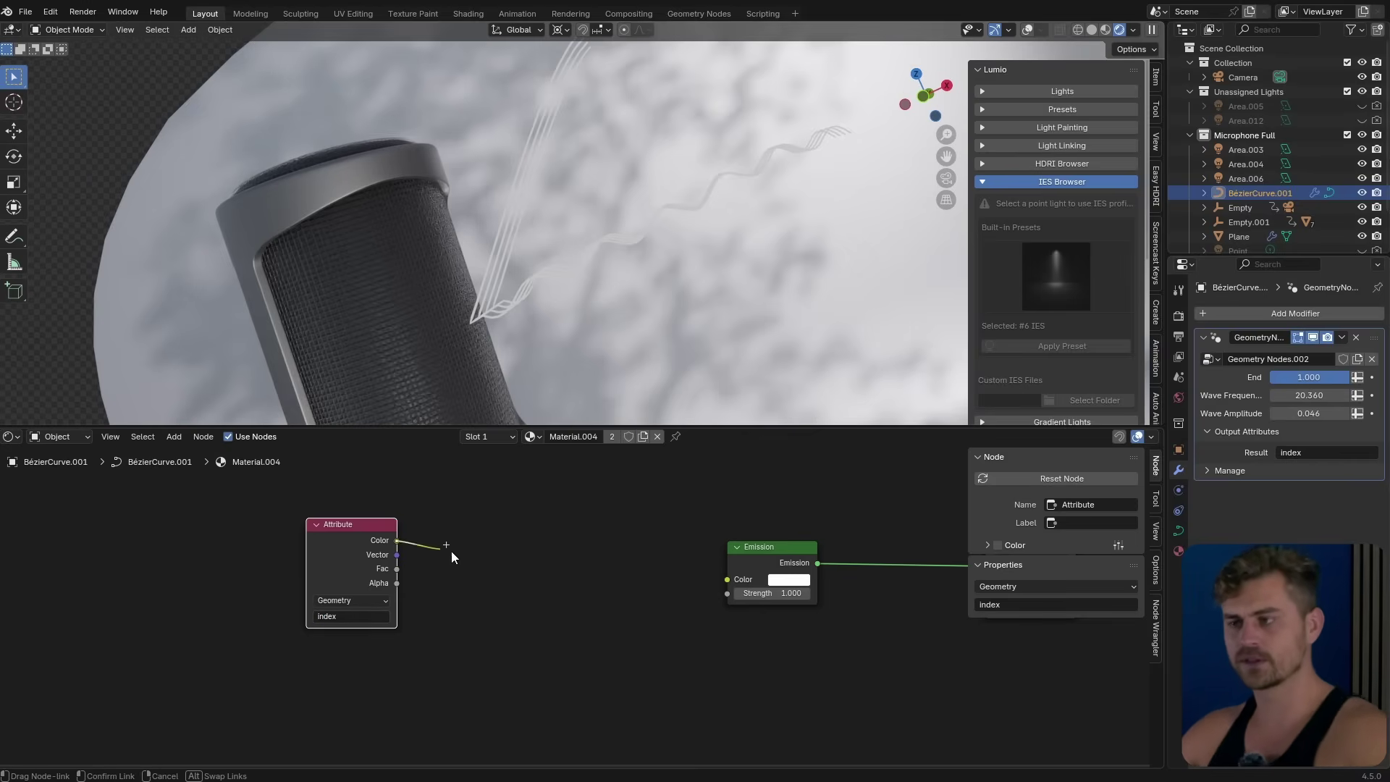
left_click_drag(707, 570, 721, 577)
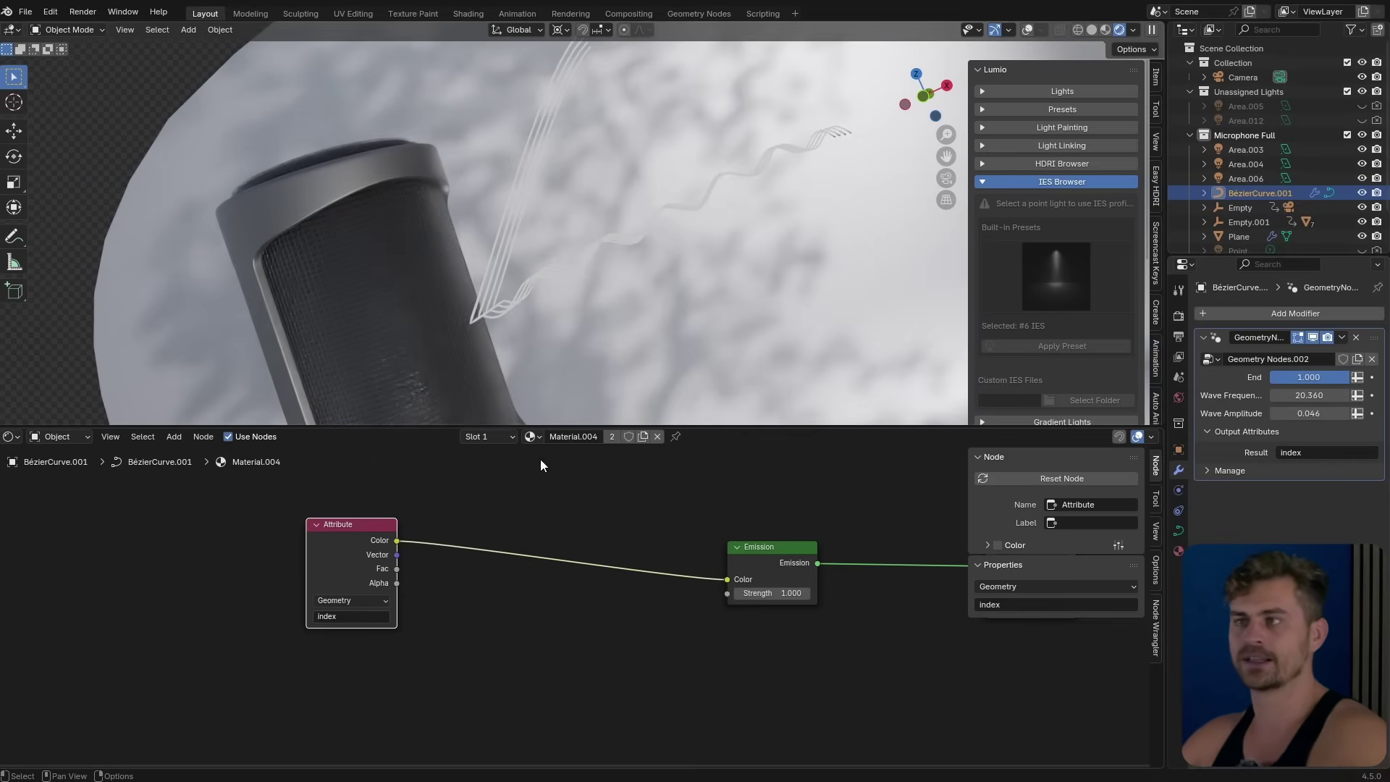
Try a Color Ramp node between the Attribute and Emission nodes and remove it again
mouse_move(790, 161)
middle_mouse_down("shift")
mouse_move(732, 191)
mouse_move(749, 290)
middle_mouse_up("shift")
scroll(748, 290, "up", 4)
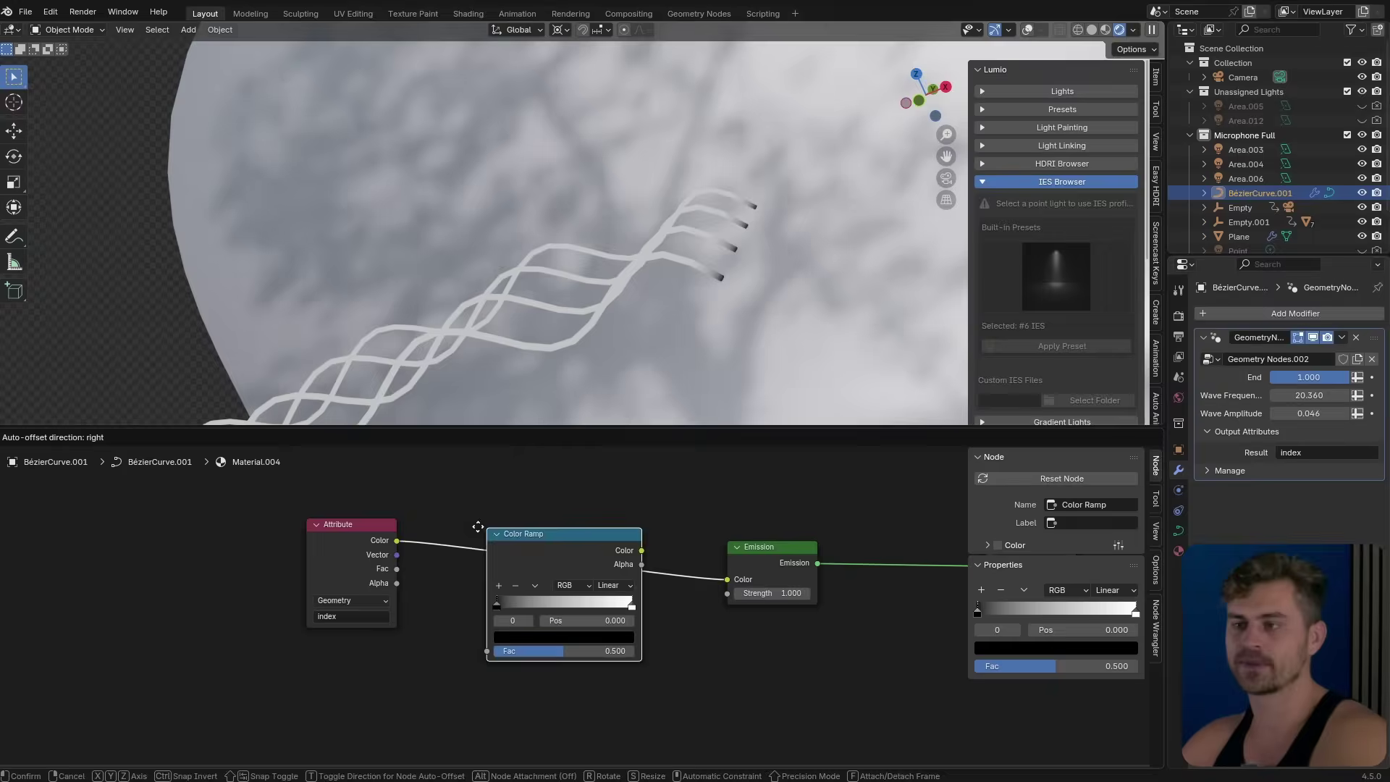
left_click(467, 515)
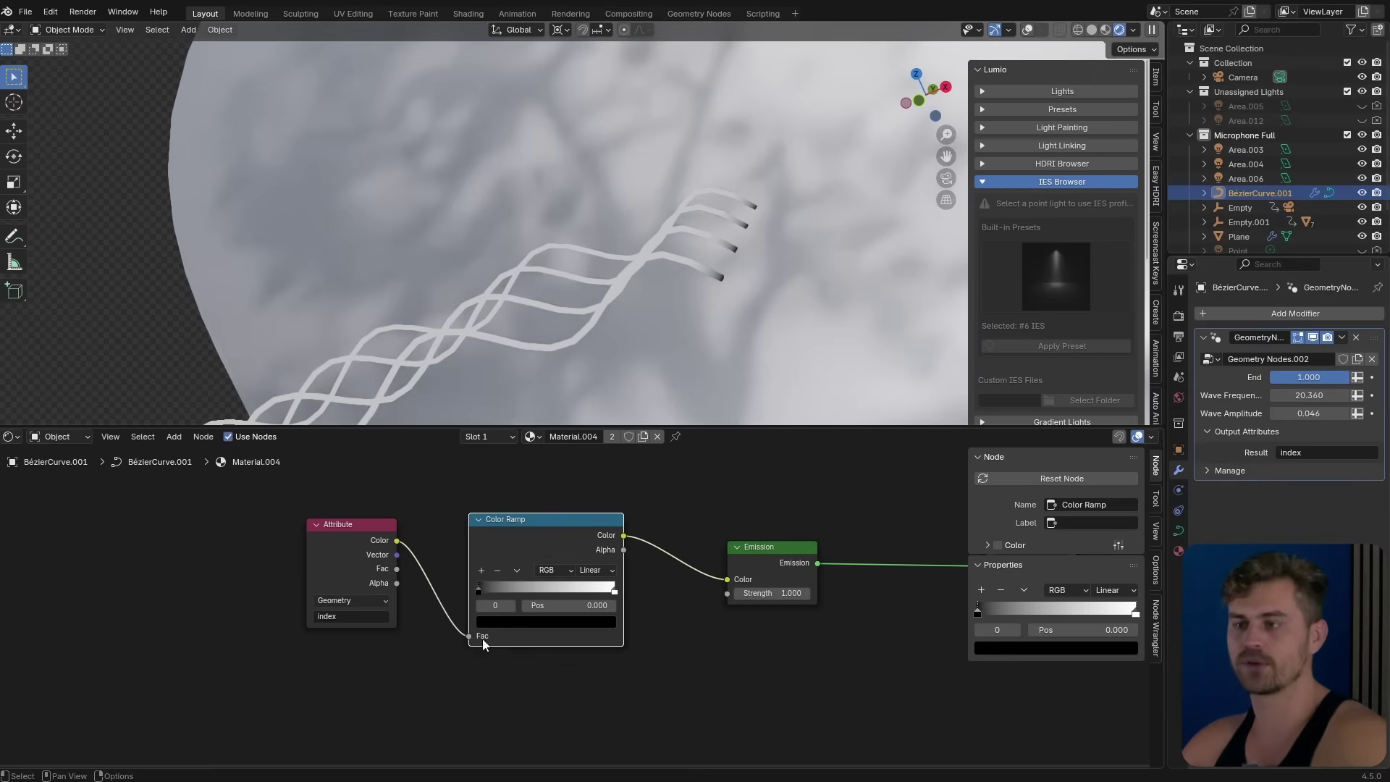
left_click_drag(481, 589, 445, 597)
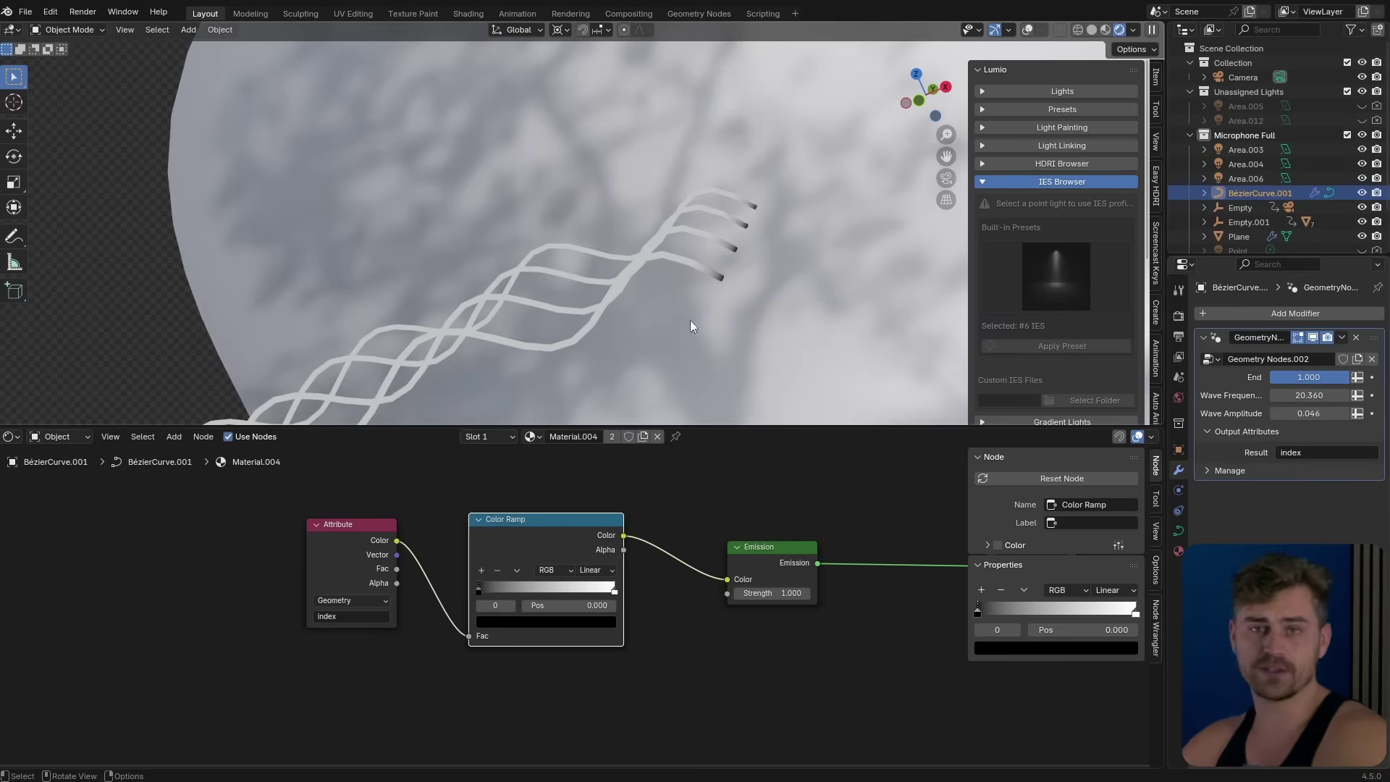
key("ctrl+x")
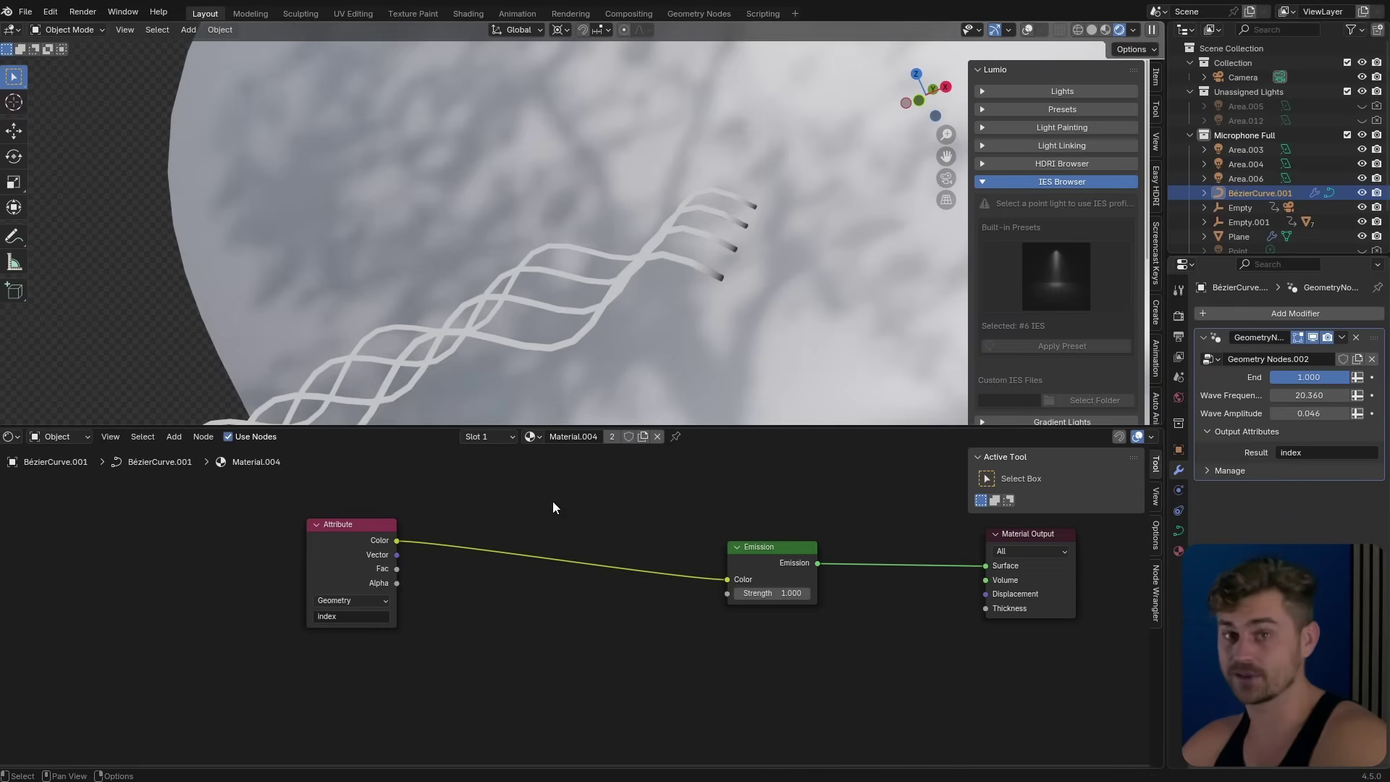
left_click(12, 436)
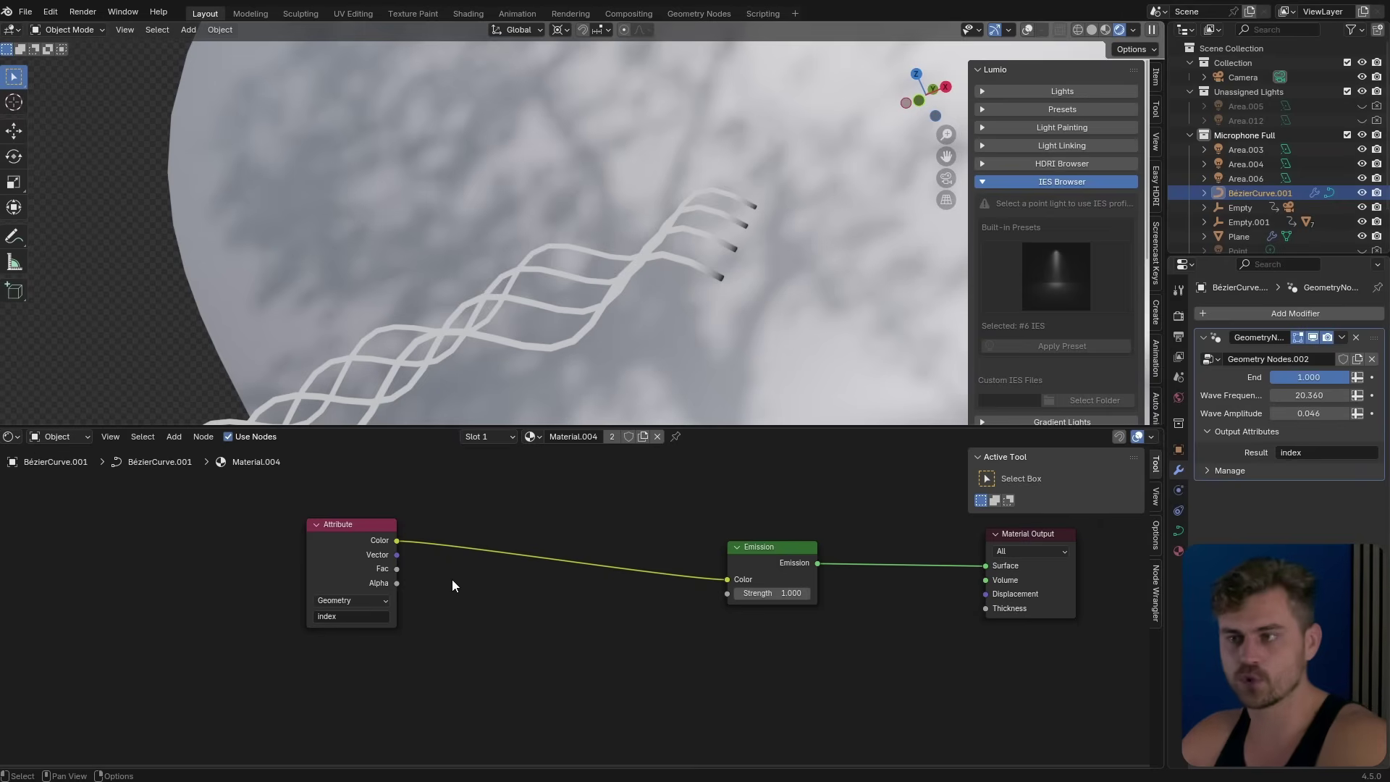
Insert a Mix Color node between the Attribute and Emission nodes, driving its Factor with the Attribute's Fac output
middle_click_drag(452, 579, 459, 580)
key("shift+a")
type("mix c")
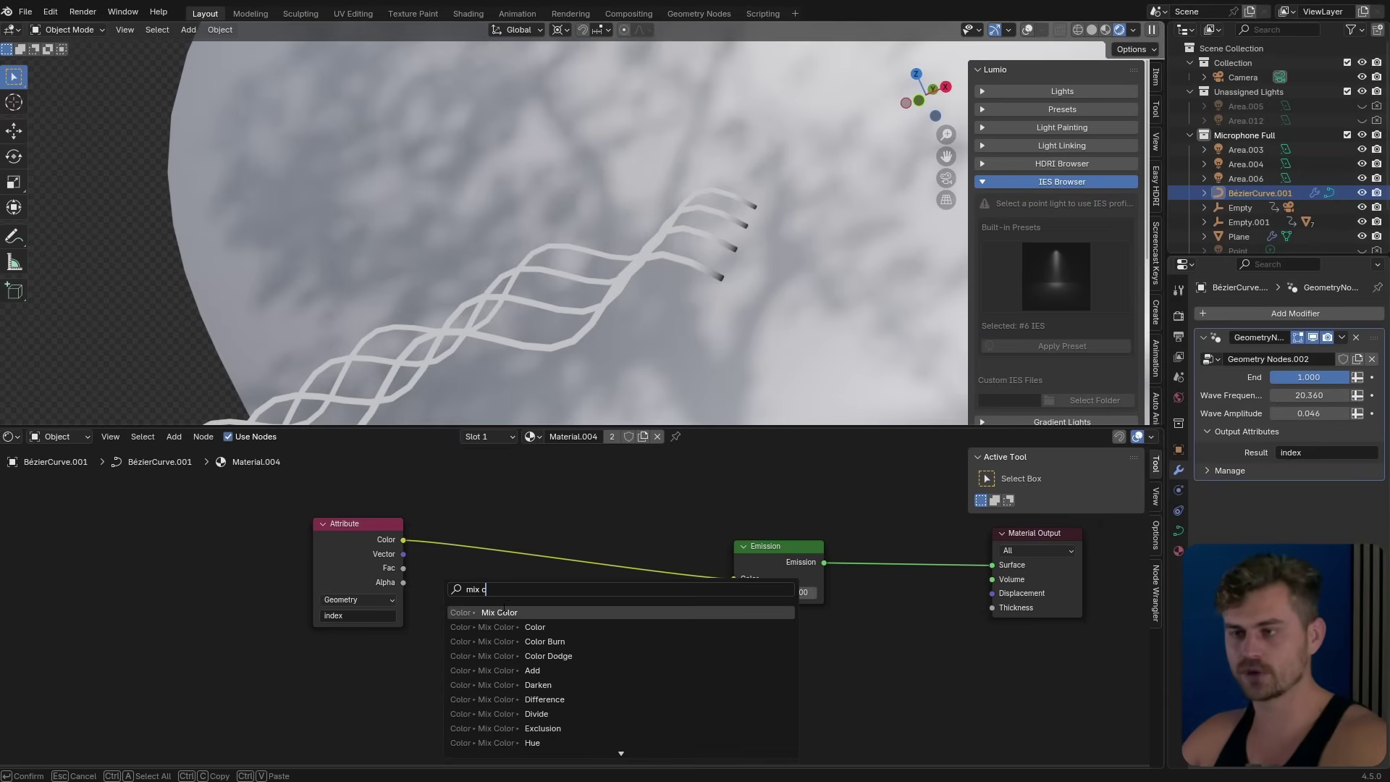
left_click(510, 611)
left_click(498, 532)
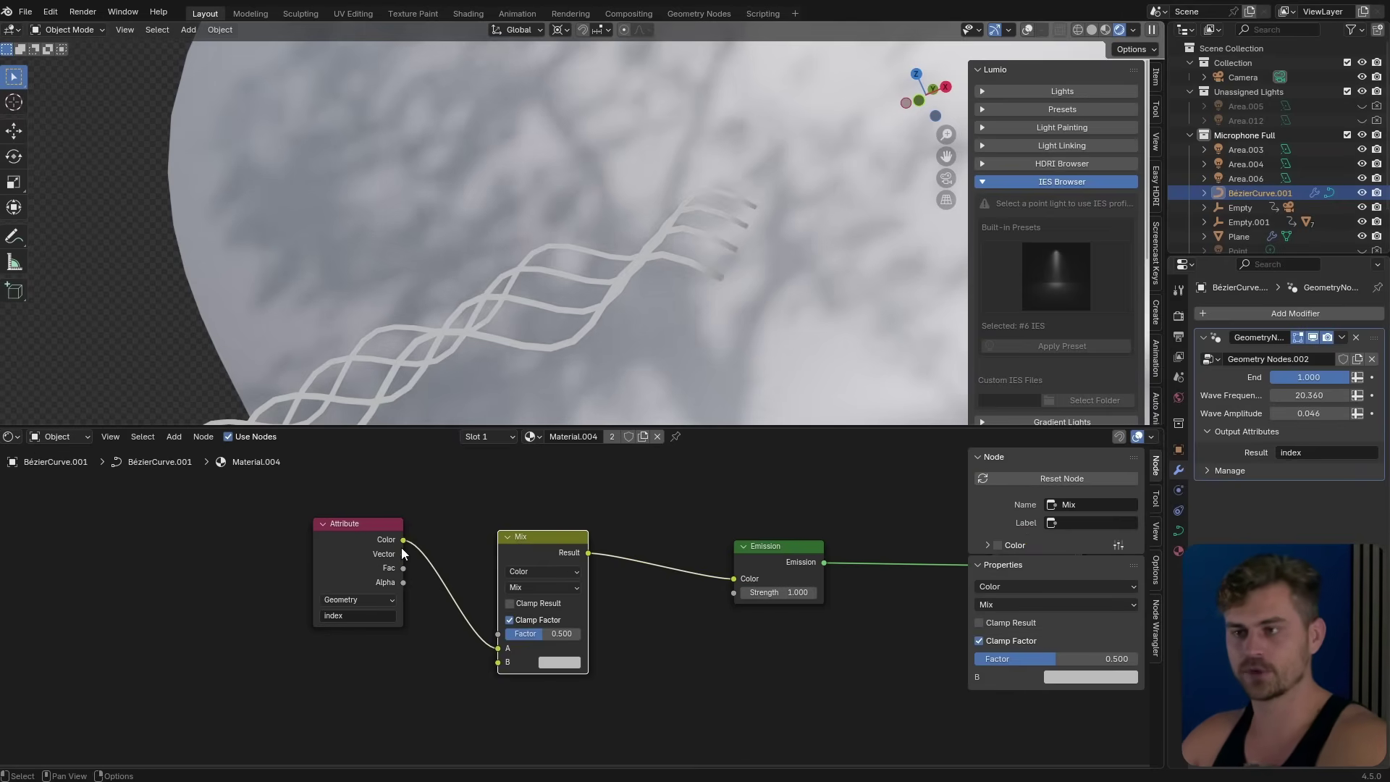
left_click_drag(404, 570, 461, 638)
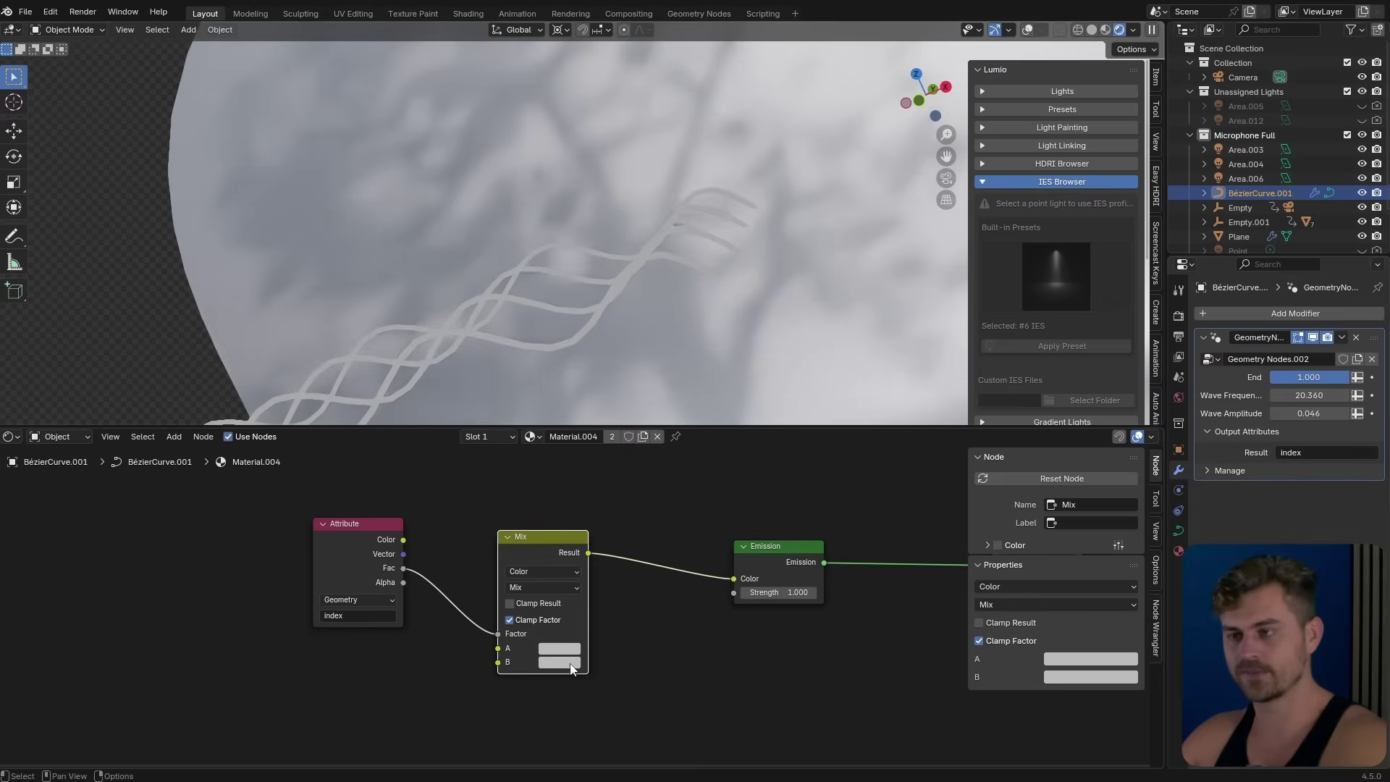
Set the Mix node's A color to red and its B color to green
left_click(564, 648)
left_click_drag(572, 583, 655, 583)
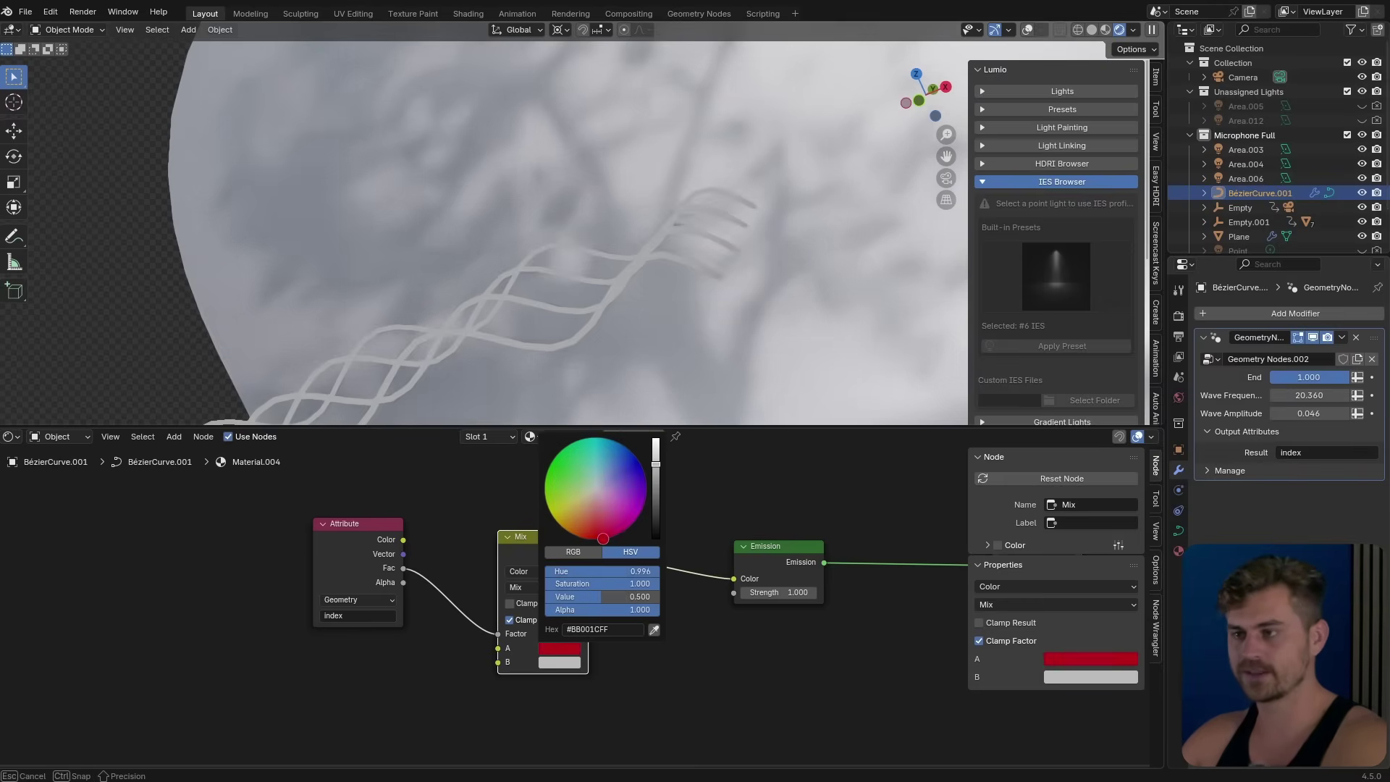
left_click(561, 661)
left_click(552, 478)
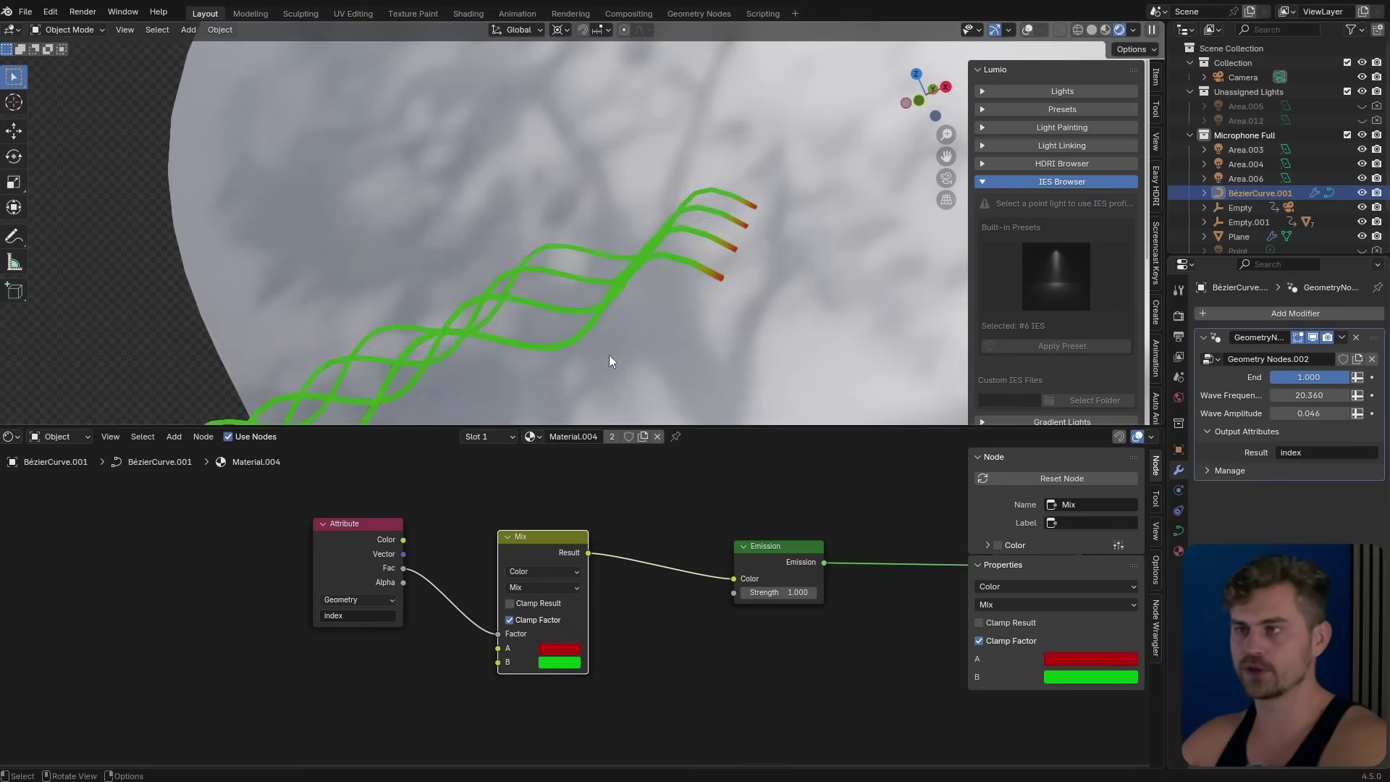
Switch the lower editor to the Geometry Node Editor and select the wave curve to show its node tree
scroll(642, 310, "down", 8)
middle_click_drag(656, 294, 705, 276, "shift")
scroll(705, 277, "up", 2)
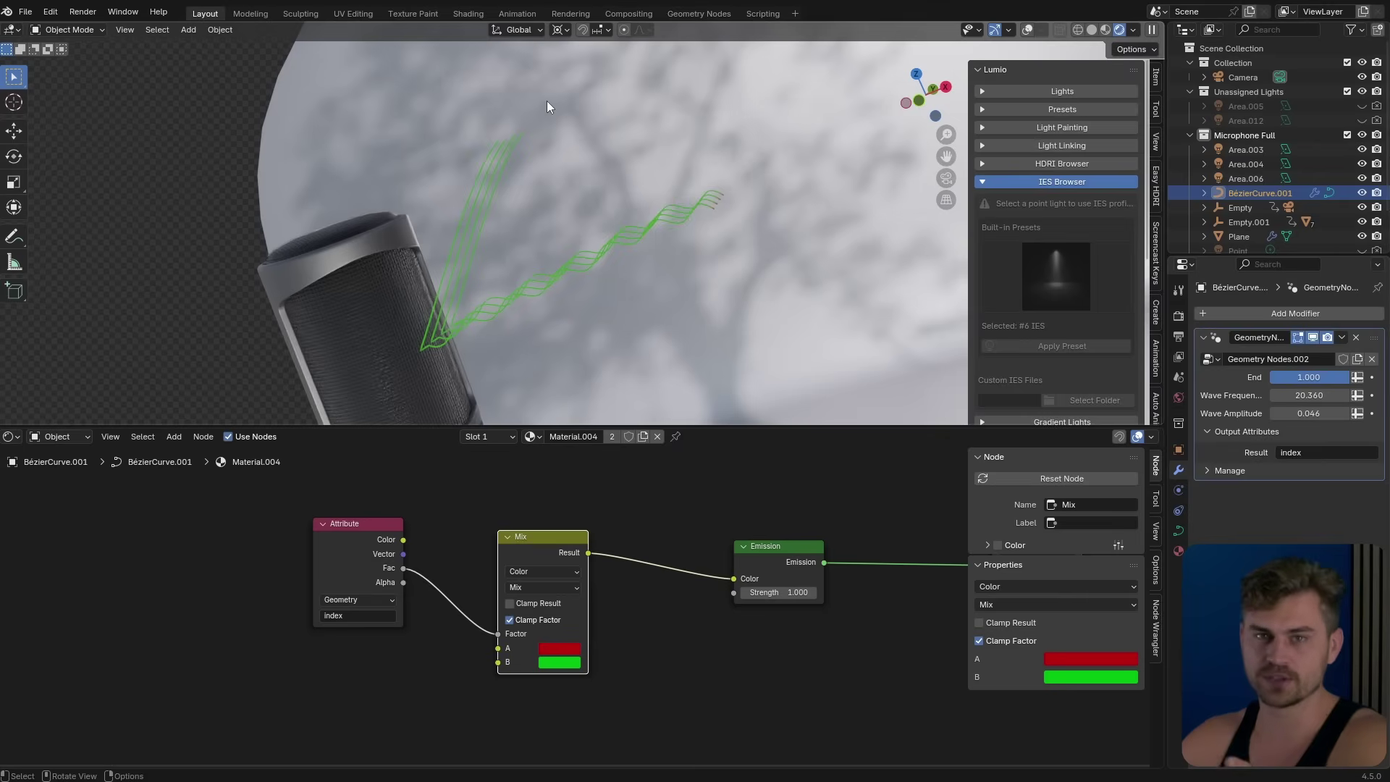
left_click(10, 436)
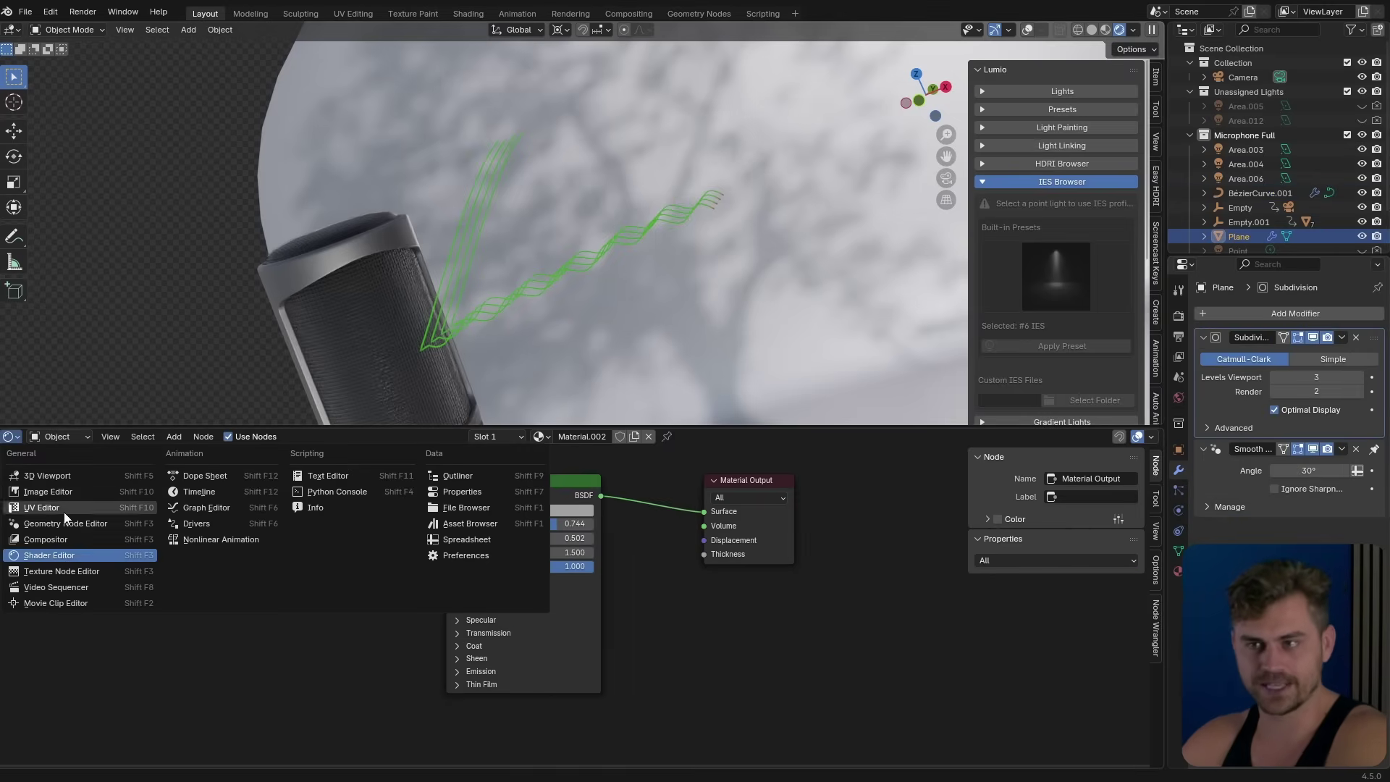
left_click(87, 524)
left_click(542, 287)
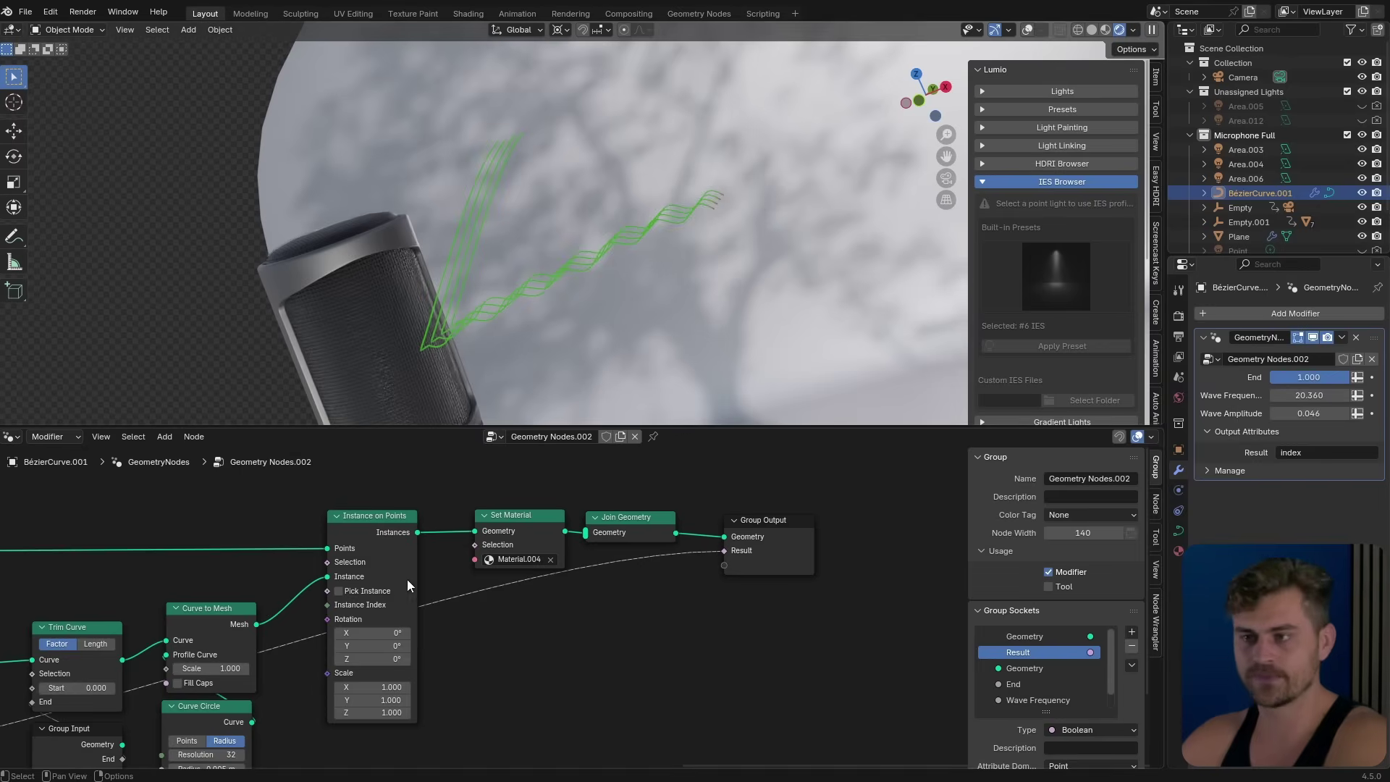
Set the B threshold of the Greater Than node feeding Capture Attribute to 67
middle_click_drag(454, 605, 582, 550)
scroll(545, 620, "down", 5)
middle_click_drag(140, 674, 567, 601)
scroll(467, 612, "up", 2)
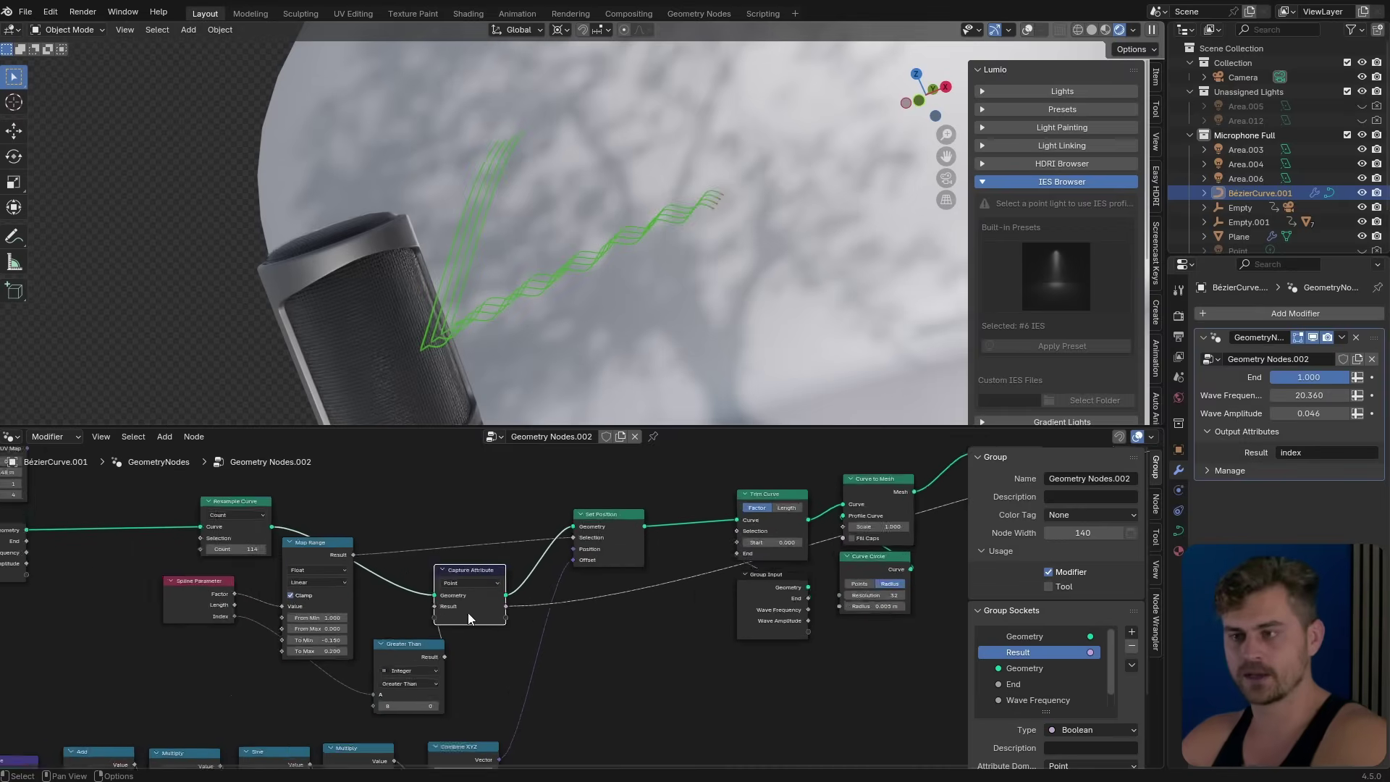
scroll(481, 631, "up", 4)
middle_click_drag(472, 645, 568, 584)
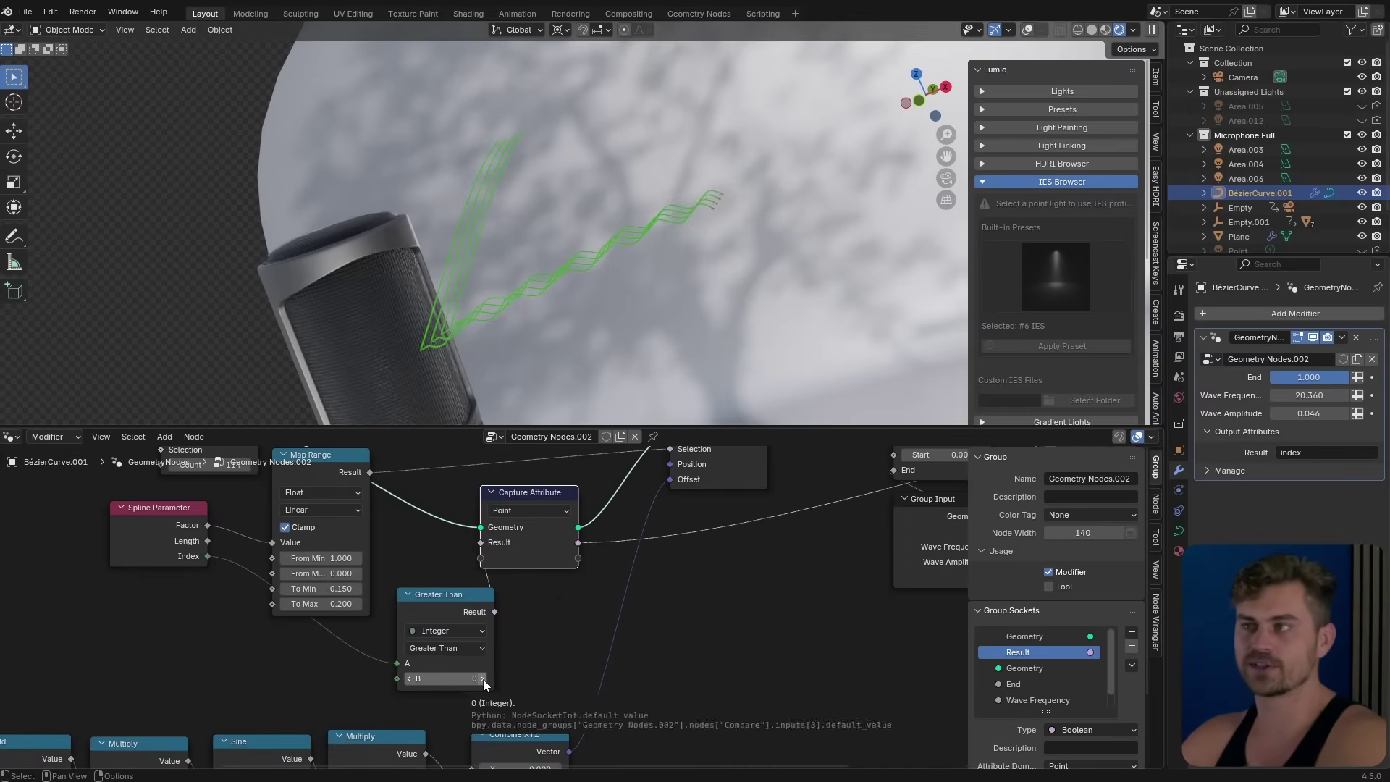
left_click_drag(484, 679, 514, 684)
left_click(468, 682)
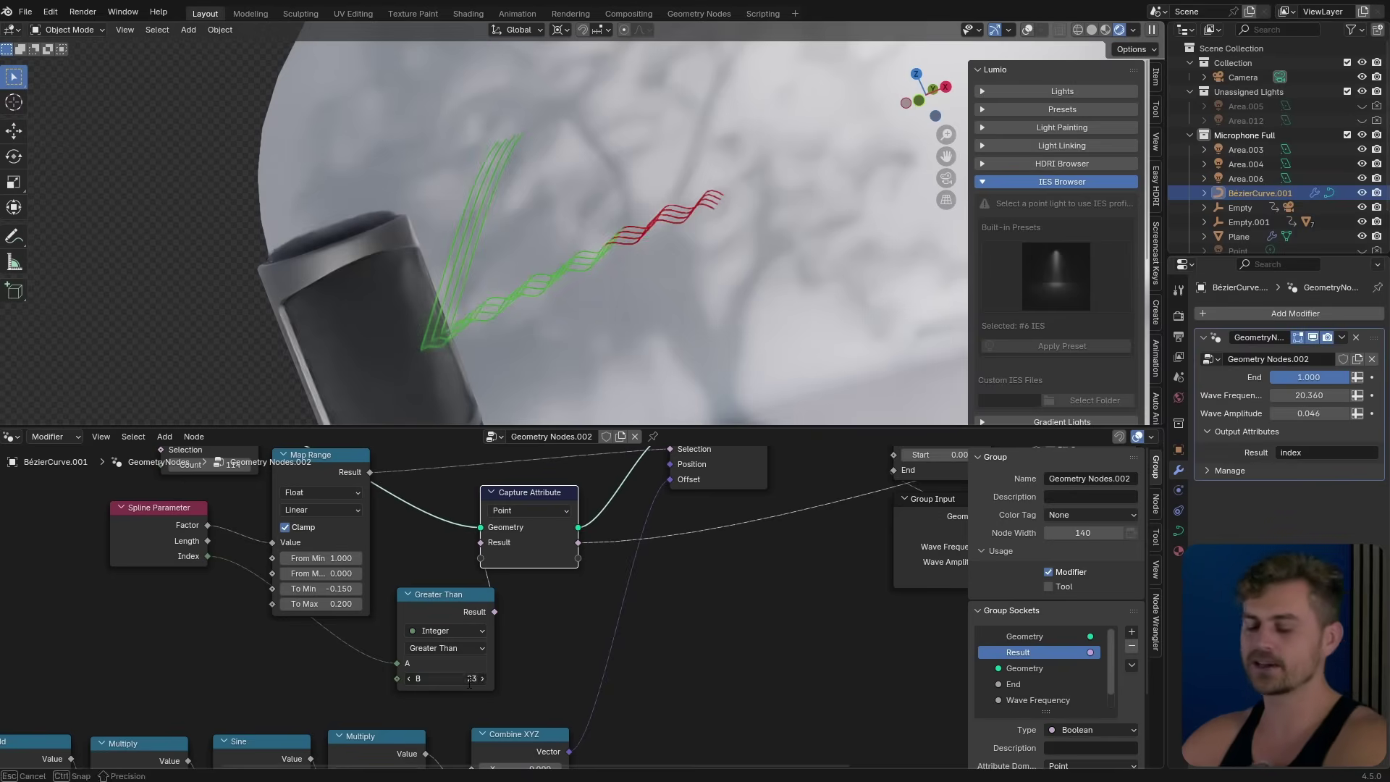
type("67")
key("Return")
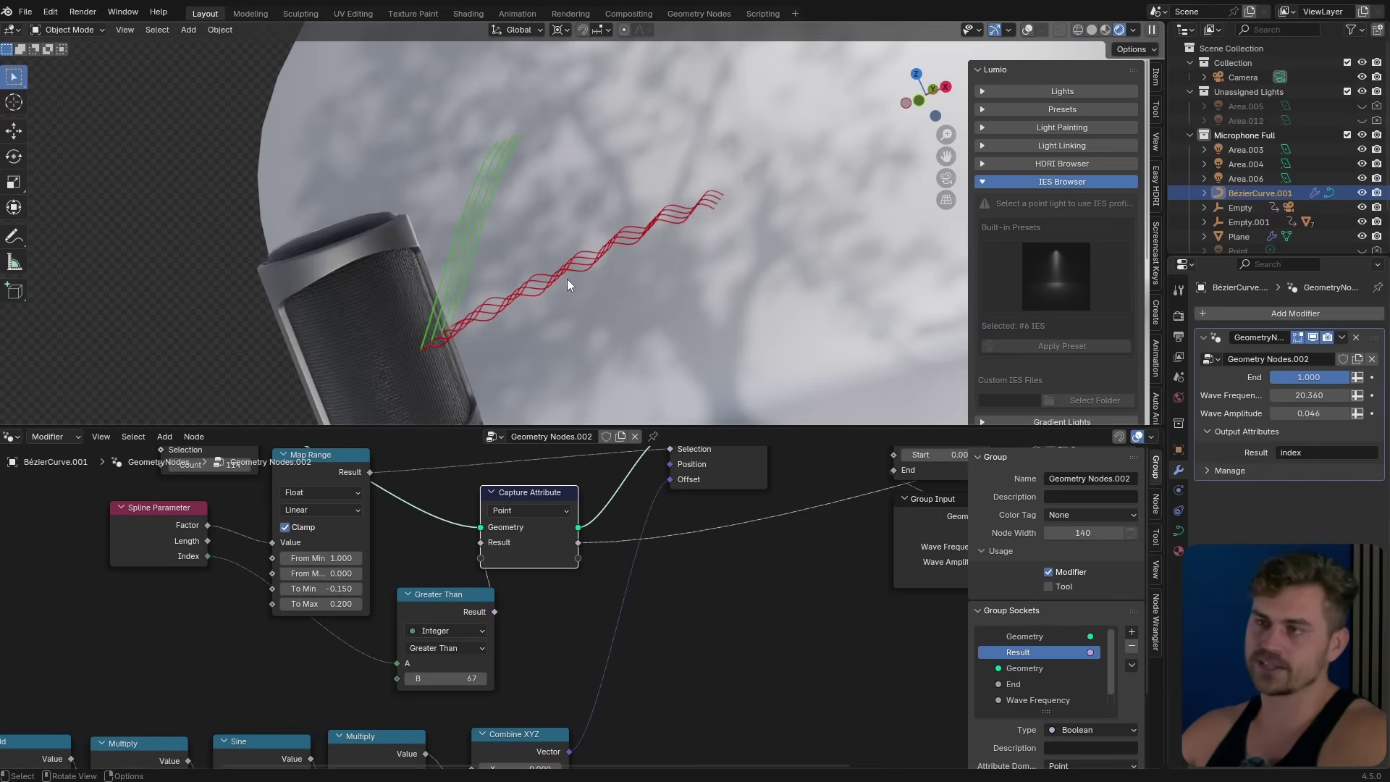
Test the wave modifier's End control in the camera view by lowering it, and return it to 1.000
middle_click_drag(572, 244, 587, 253)
key("KP_0")
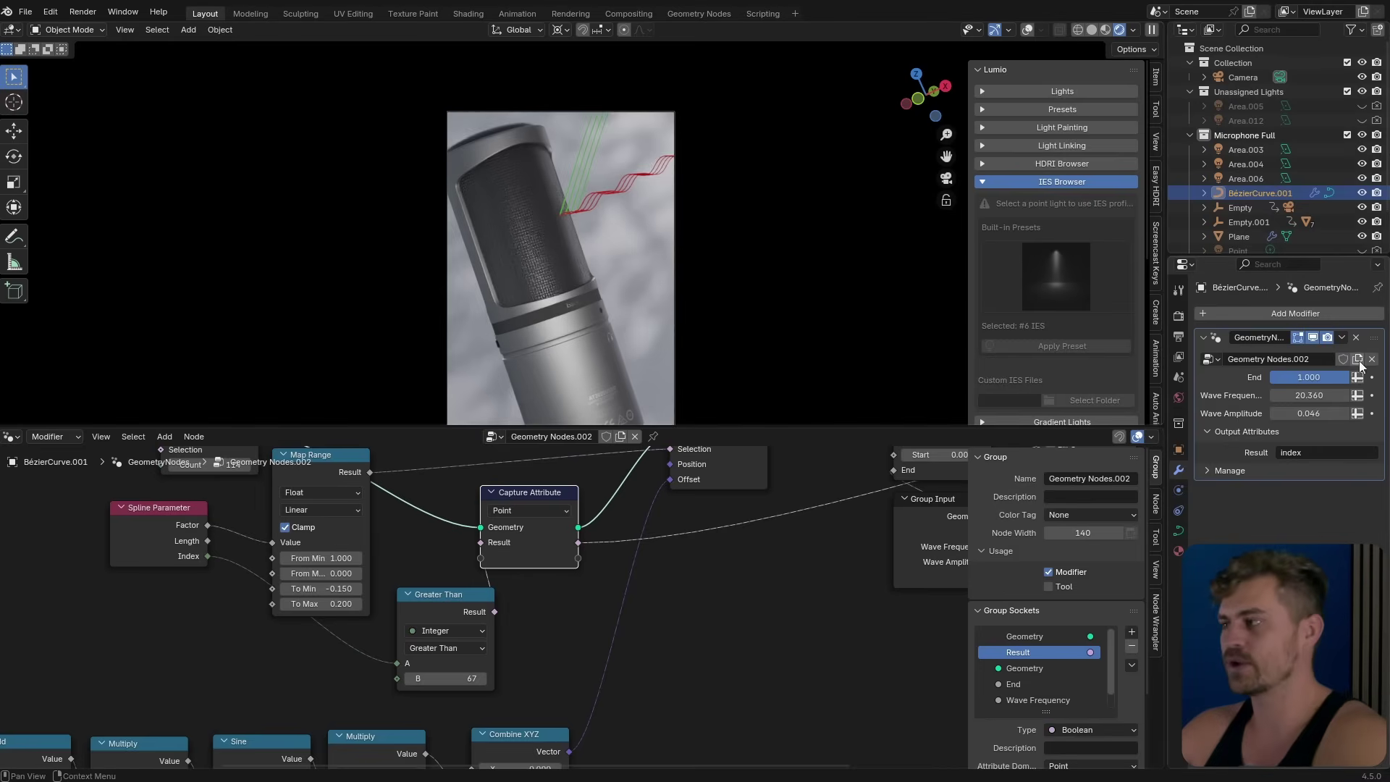
left_click_drag(1339, 376, 1287, 377)
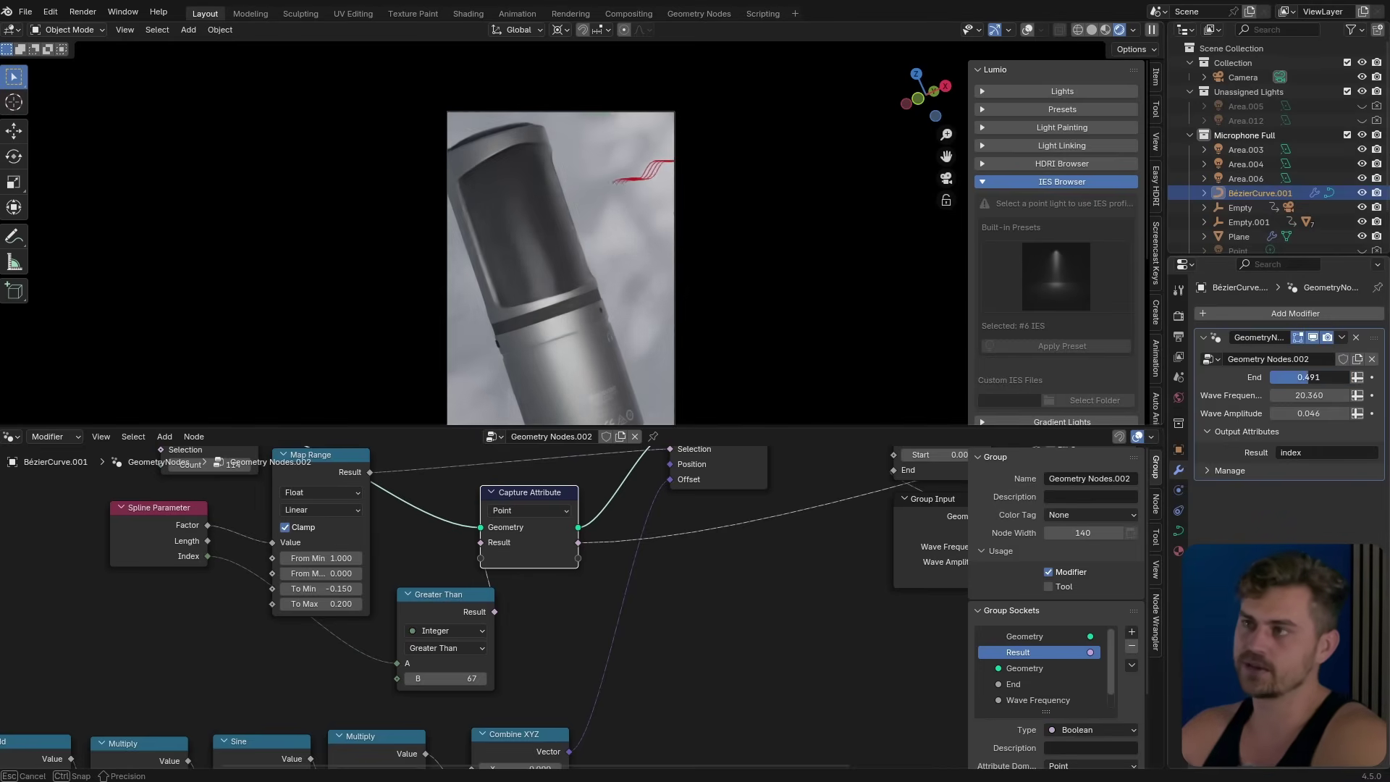
left_click_drag(1309, 377, 1344, 378)
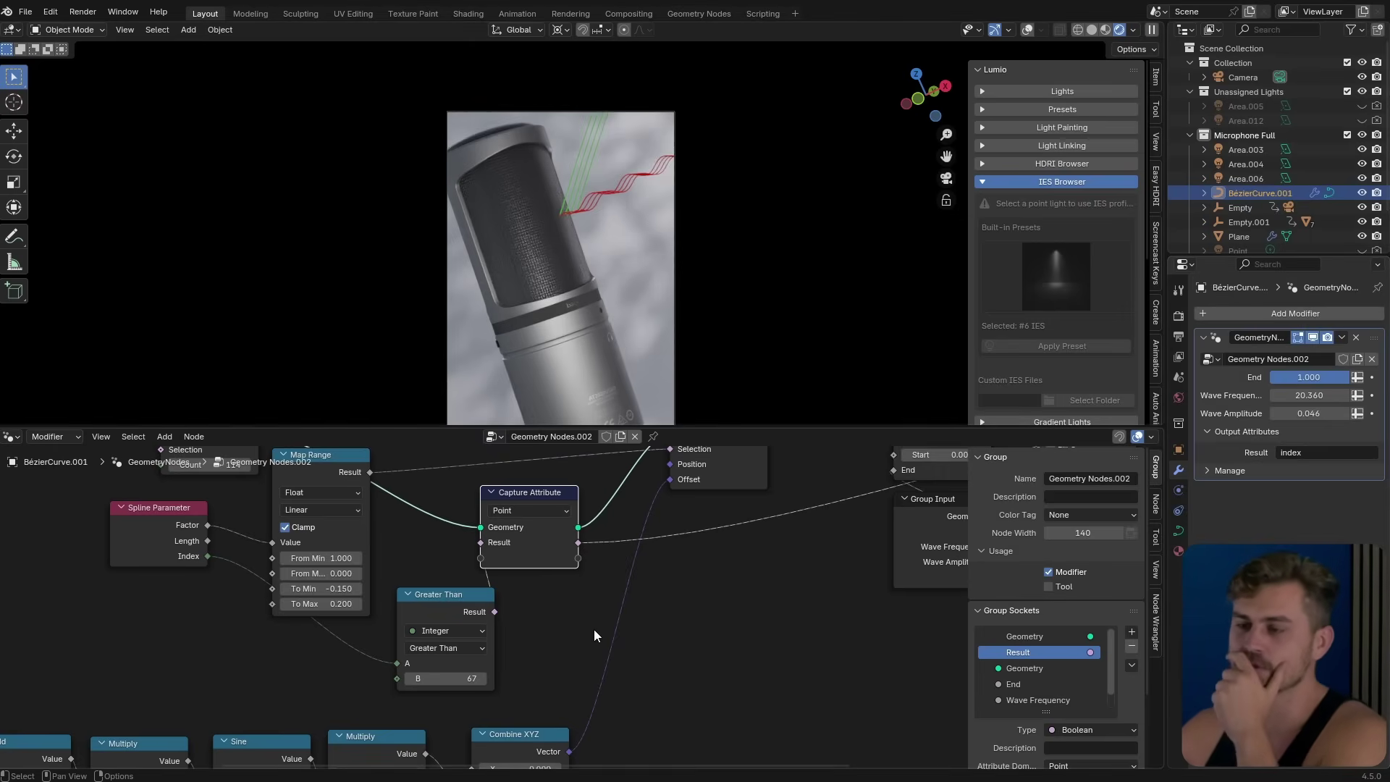
Save the microphone scene to its current file
scroll(598, 625, "down", 2)
key("ctrl+s")
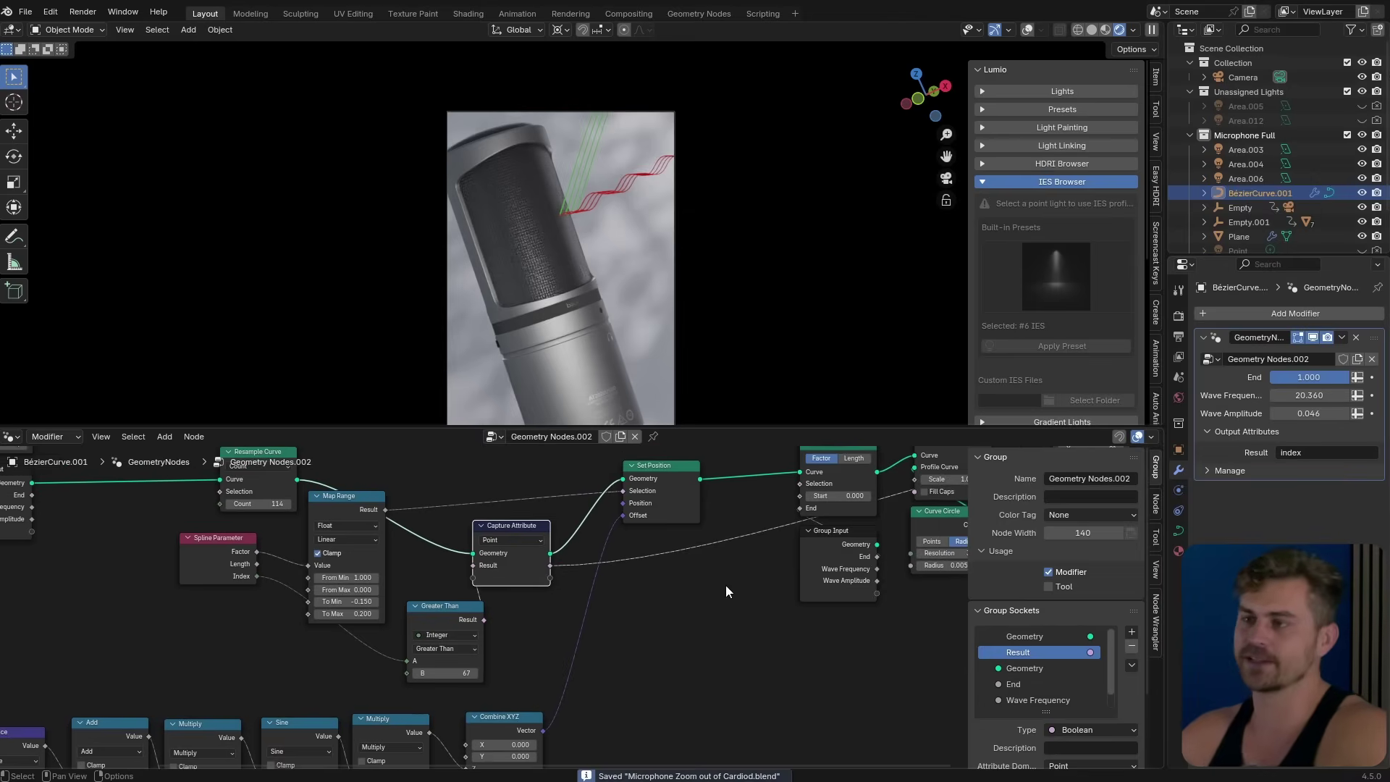
middle_click_drag(733, 590, 667, 617)
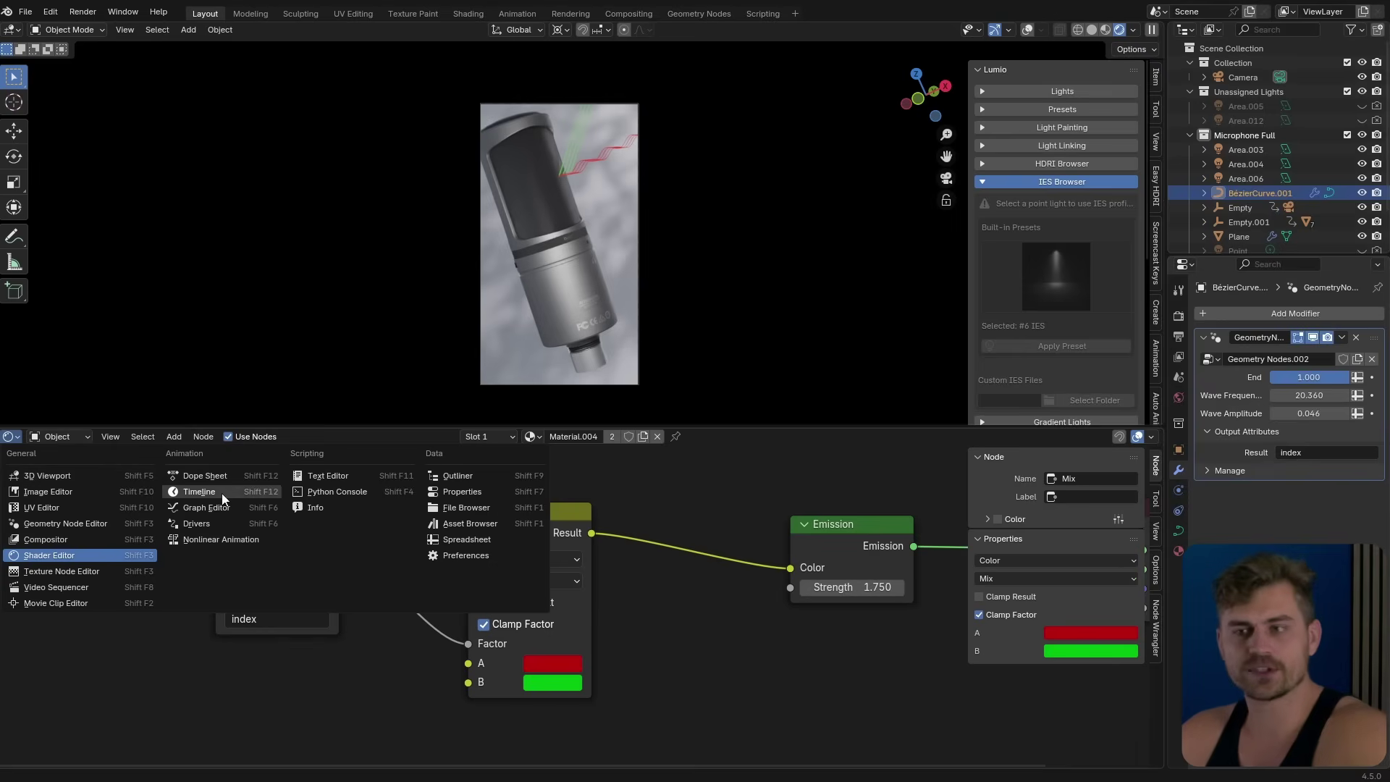
Turn on the viewport overlays, select the spherical Empty at the microphone and show its animation in the Graph Editor
left_click(205, 507)
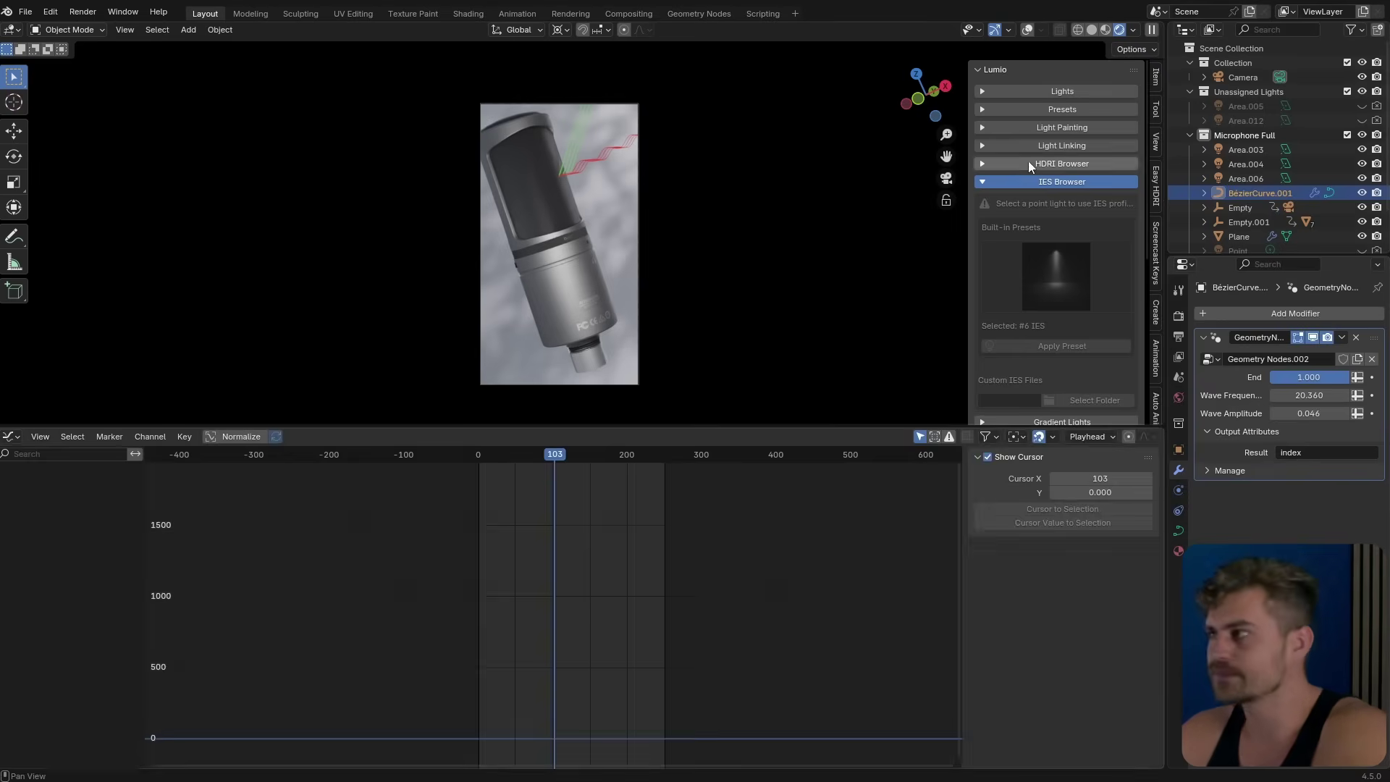
left_click(1023, 30)
left_click(614, 144)
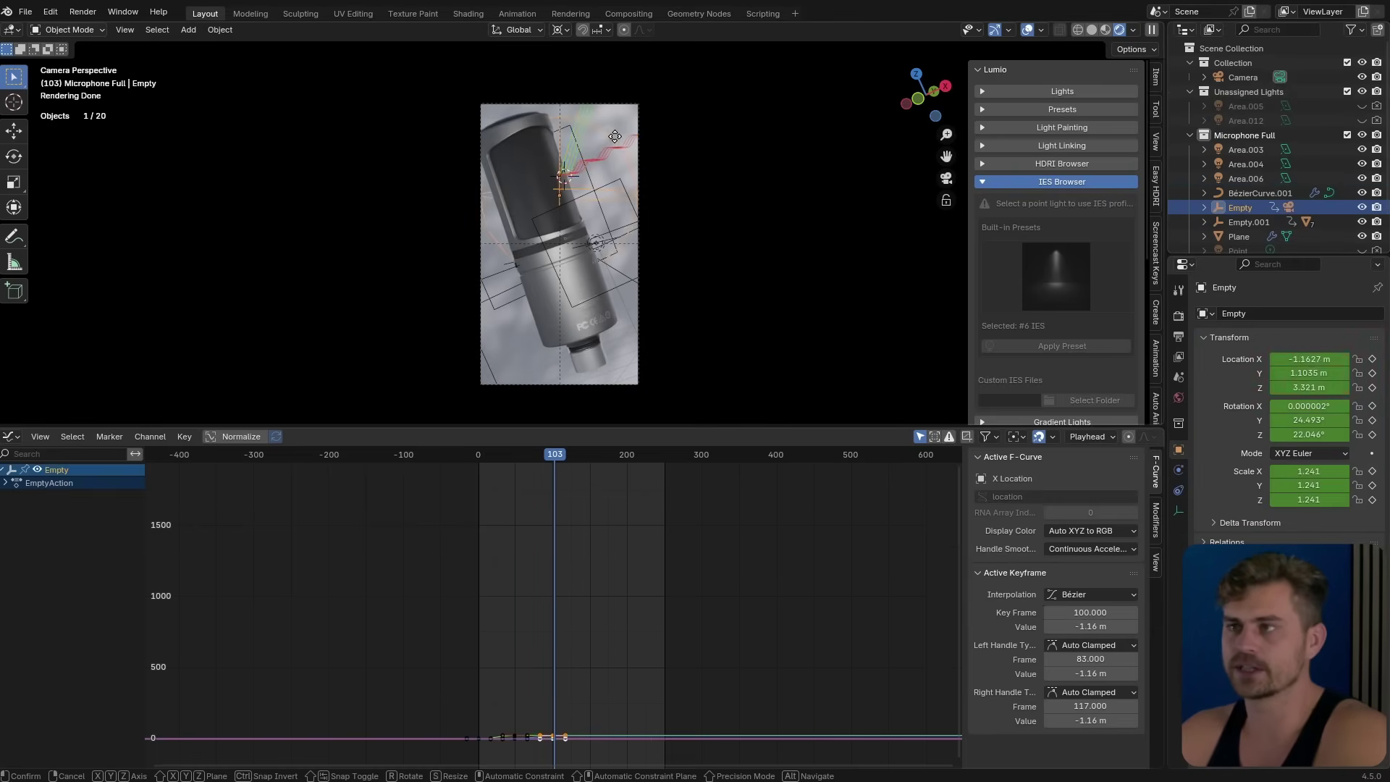
key("ctrl+Tab")
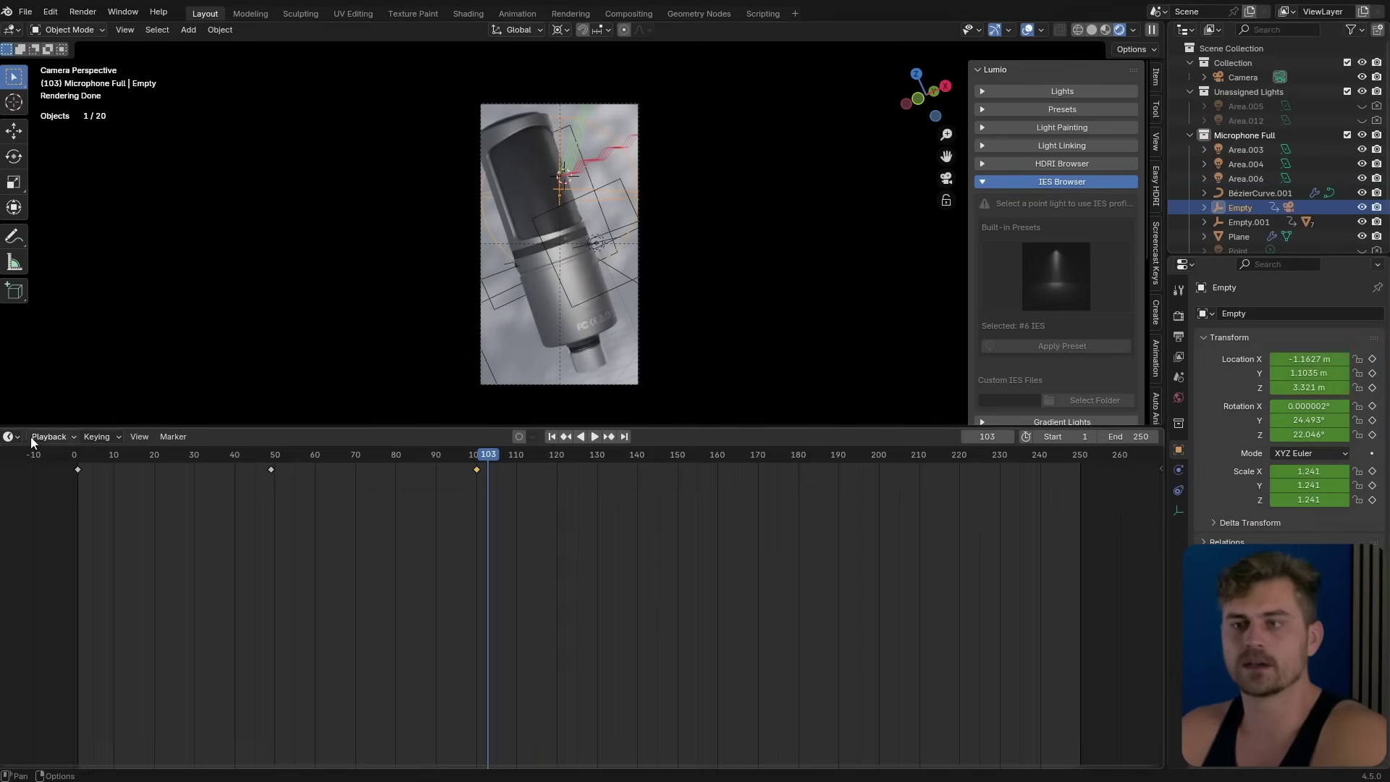
left_click(18, 440)
left_click(199, 511)
Add Empty.001 to the selection, turn on curve normalization and frame both empties' curves in the Graph Editor
scroll(593, 292, "up", 5)
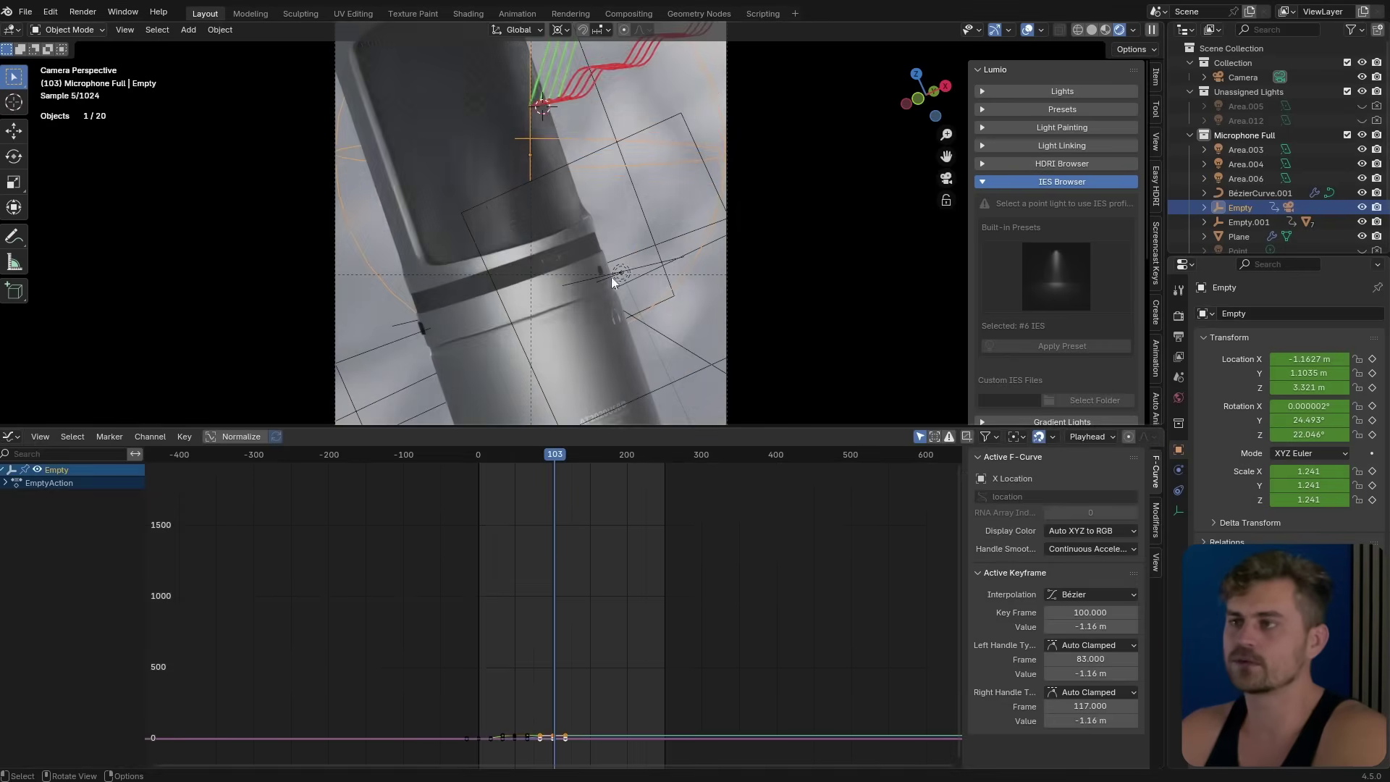
middle_click_drag(593, 292, 627, 345)
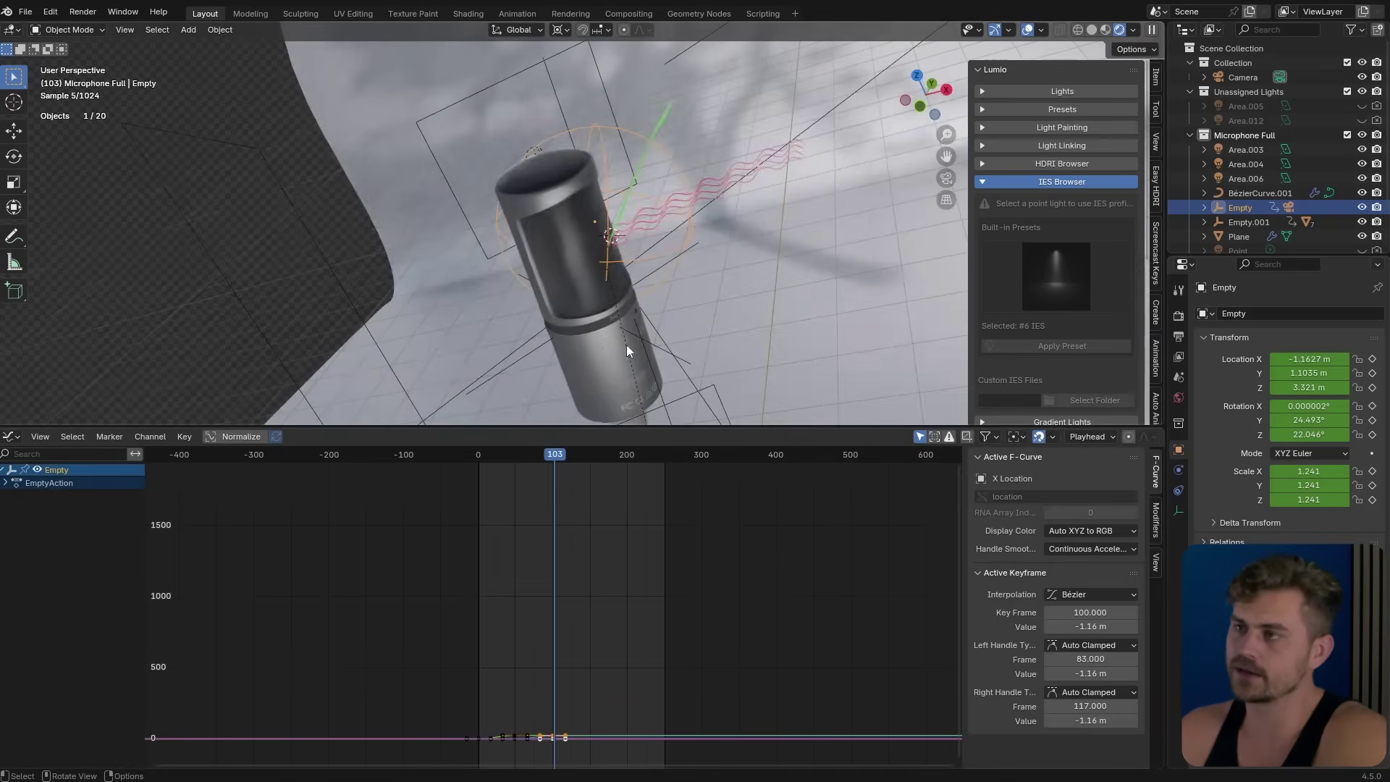
left_click(697, 254, "shift")
key("KP_0")
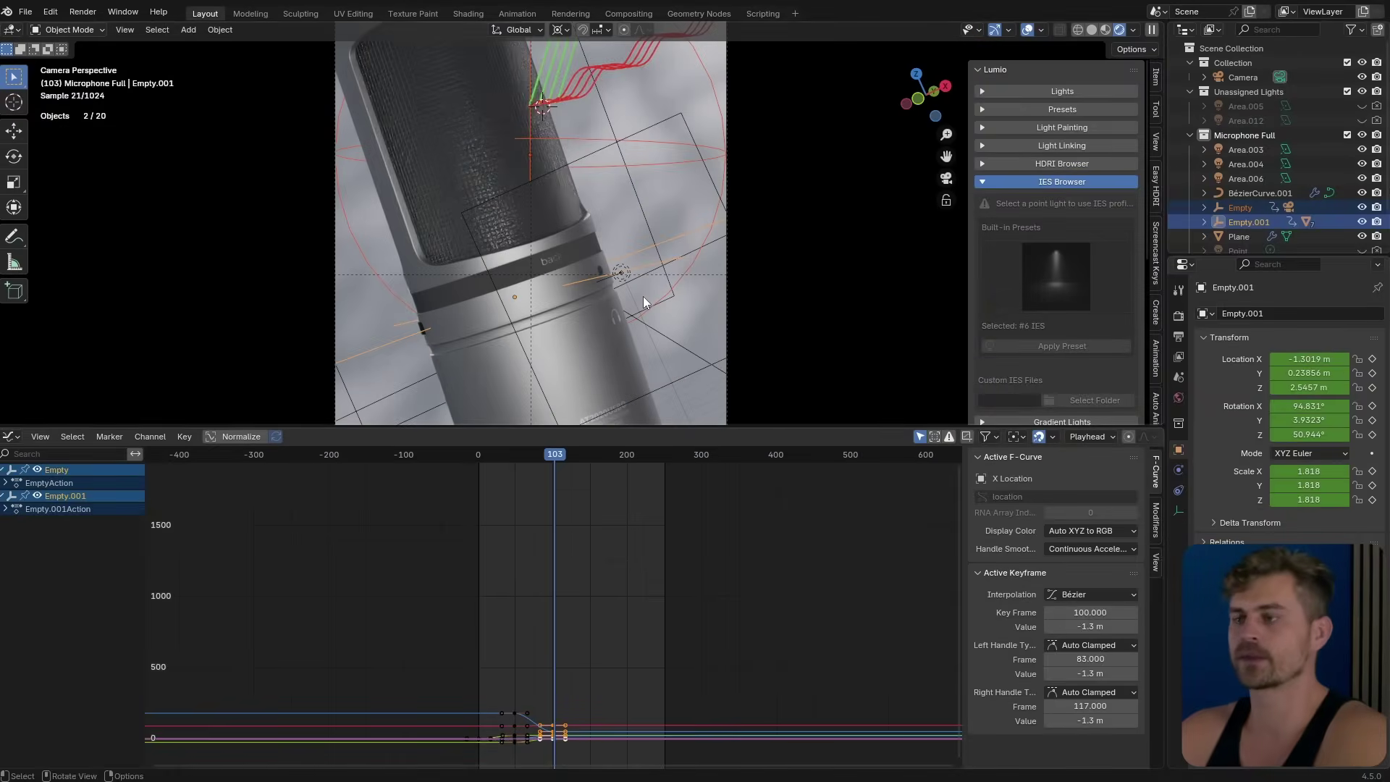
left_click(237, 437)
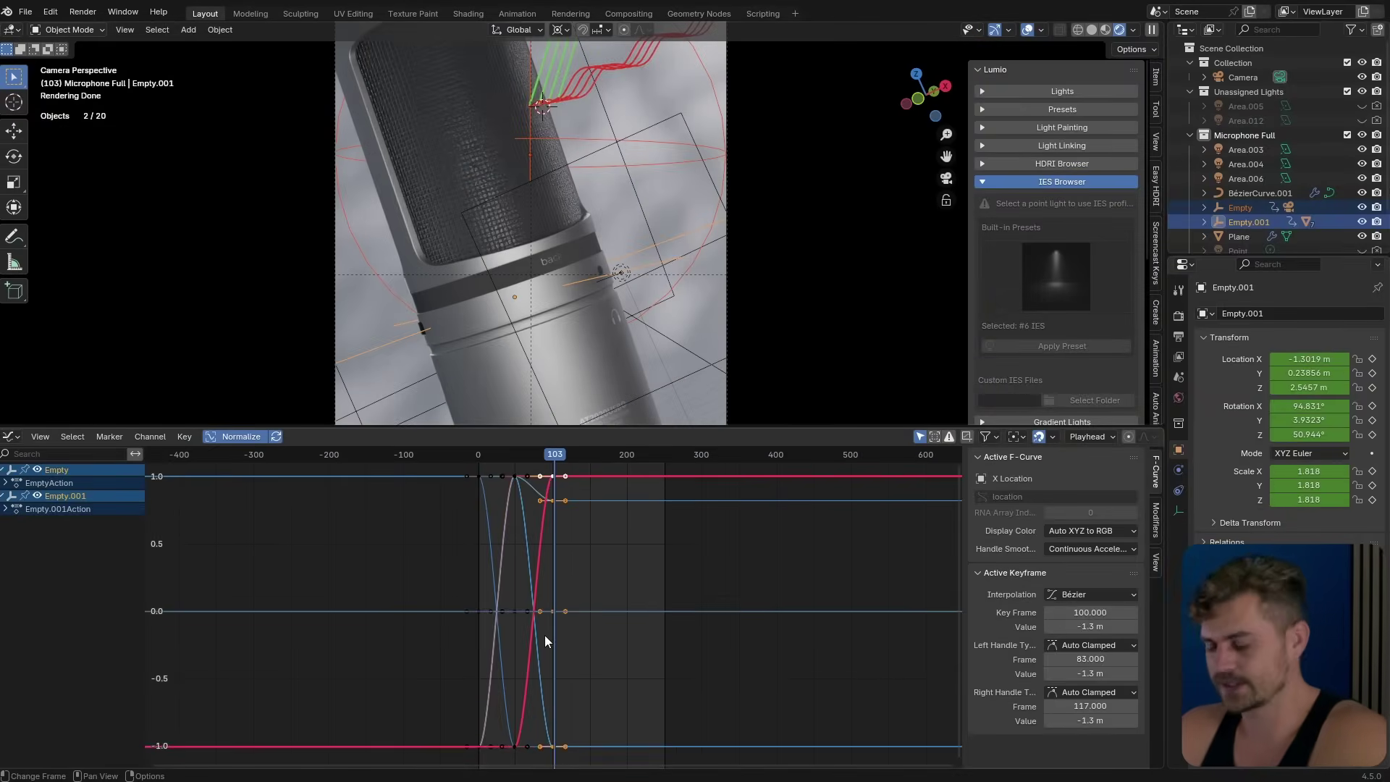
key("Home")
scroll(545, 641, "down", 4)
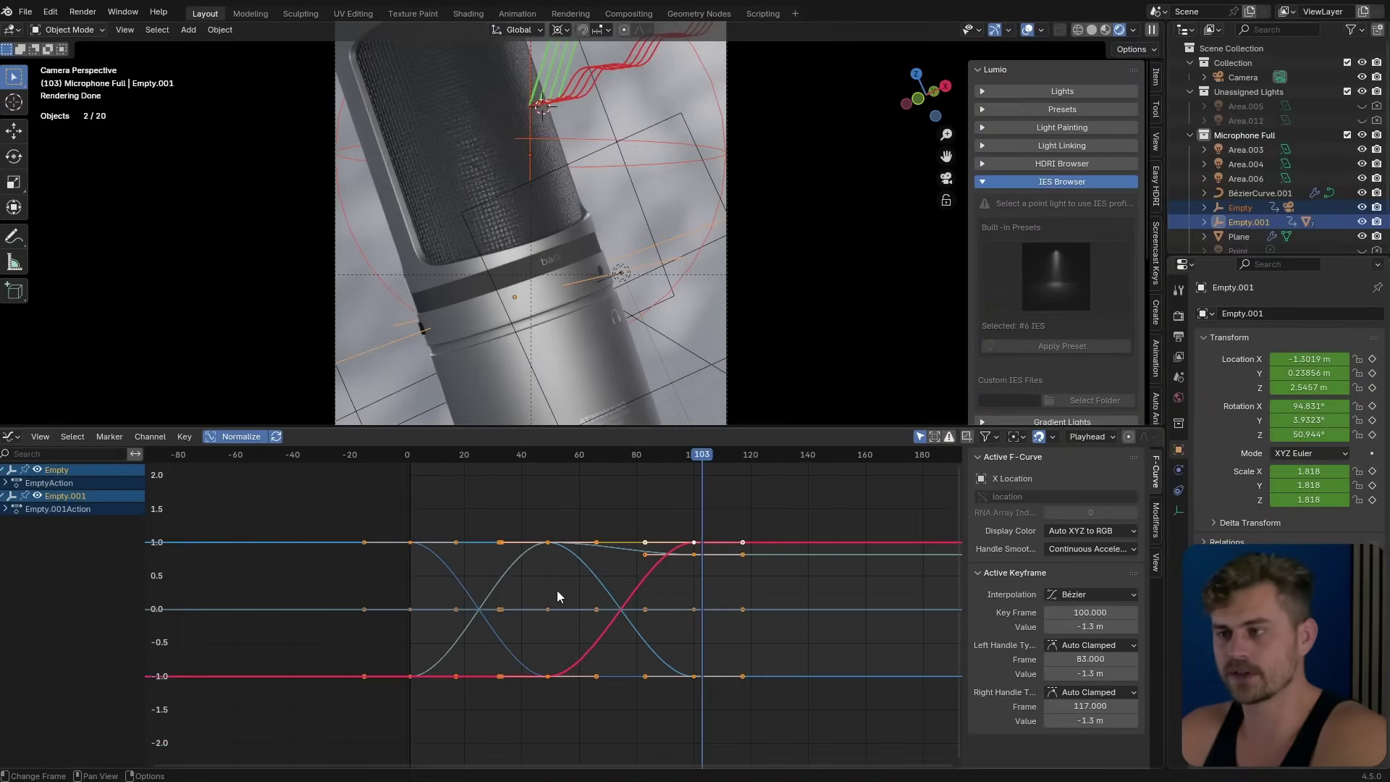
key("s")
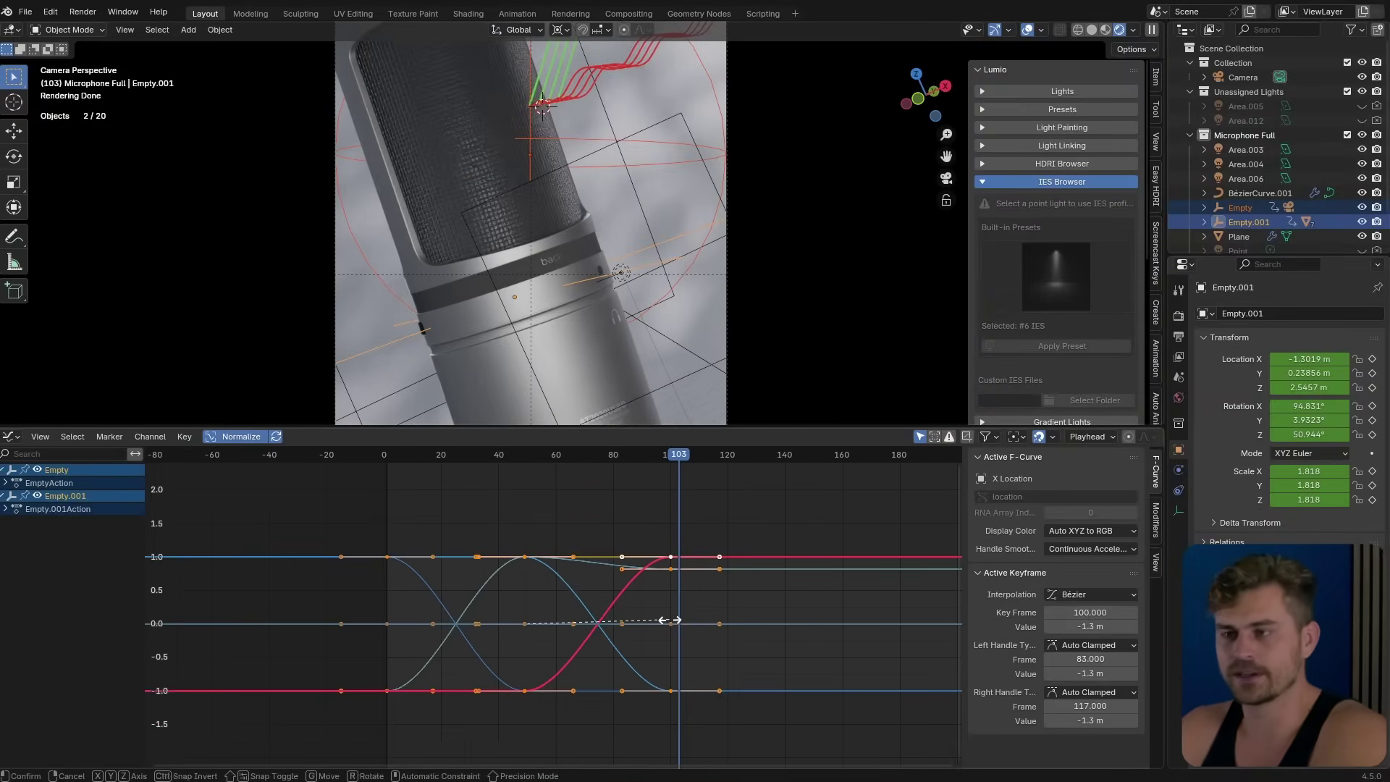
key("x")
right_click(553, 602)
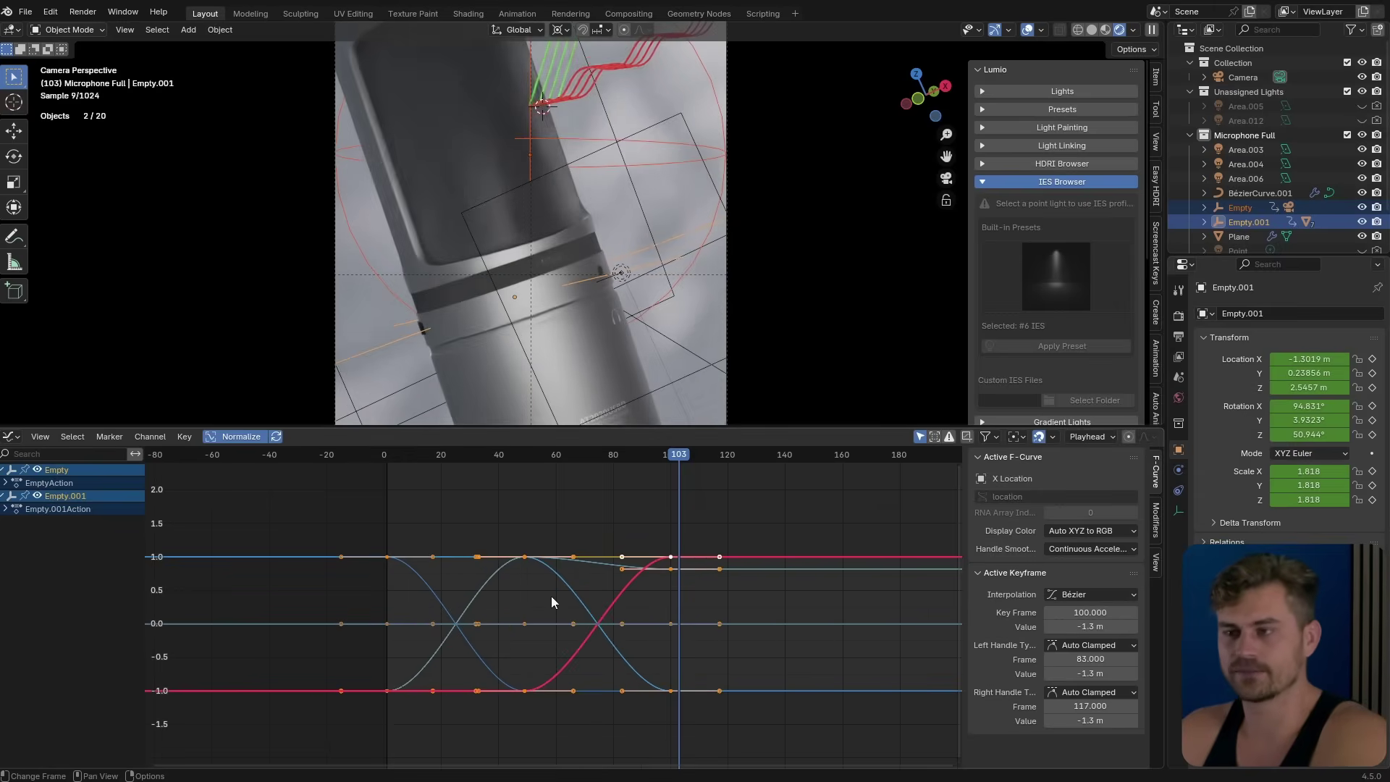
Steepen the start of the descending curve by moving the first keyframe's right handle to about frame 2 and normalized value 0.2, and preview the animation
left_click(449, 493)
left_click_drag(444, 528, 429, 567)
key("g")
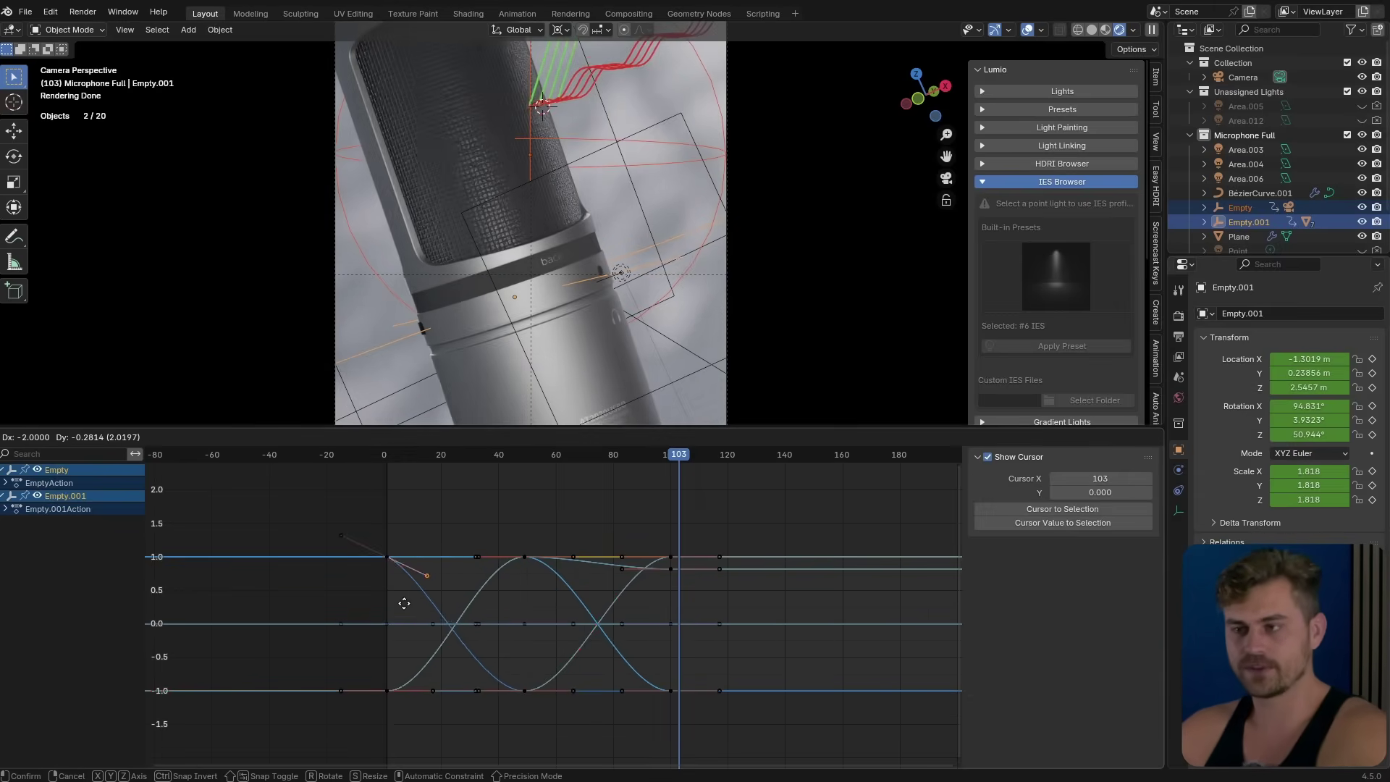
right_click(391, 629)
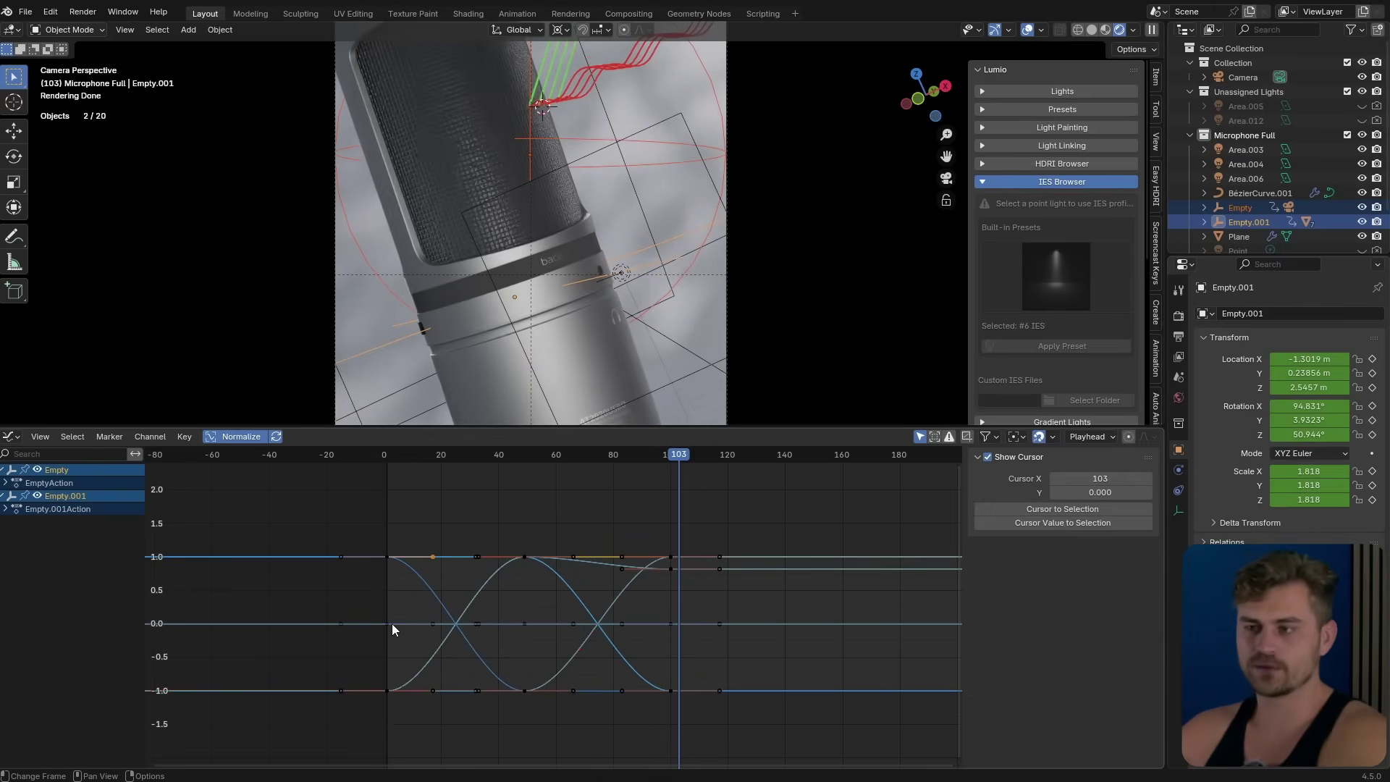
left_click_drag(392, 457, 383, 449)
key("space")
key("space")
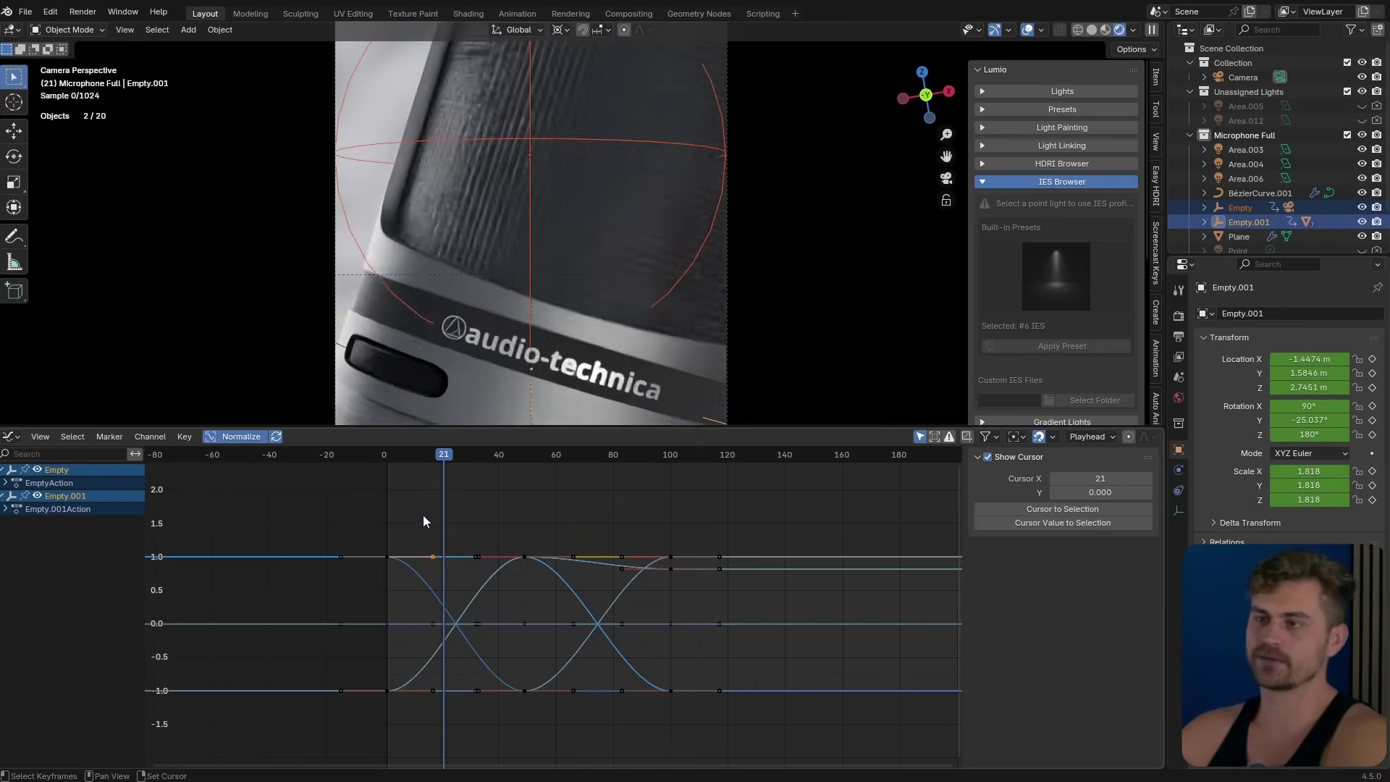
scroll(427, 528, "up", 4)
key("g")
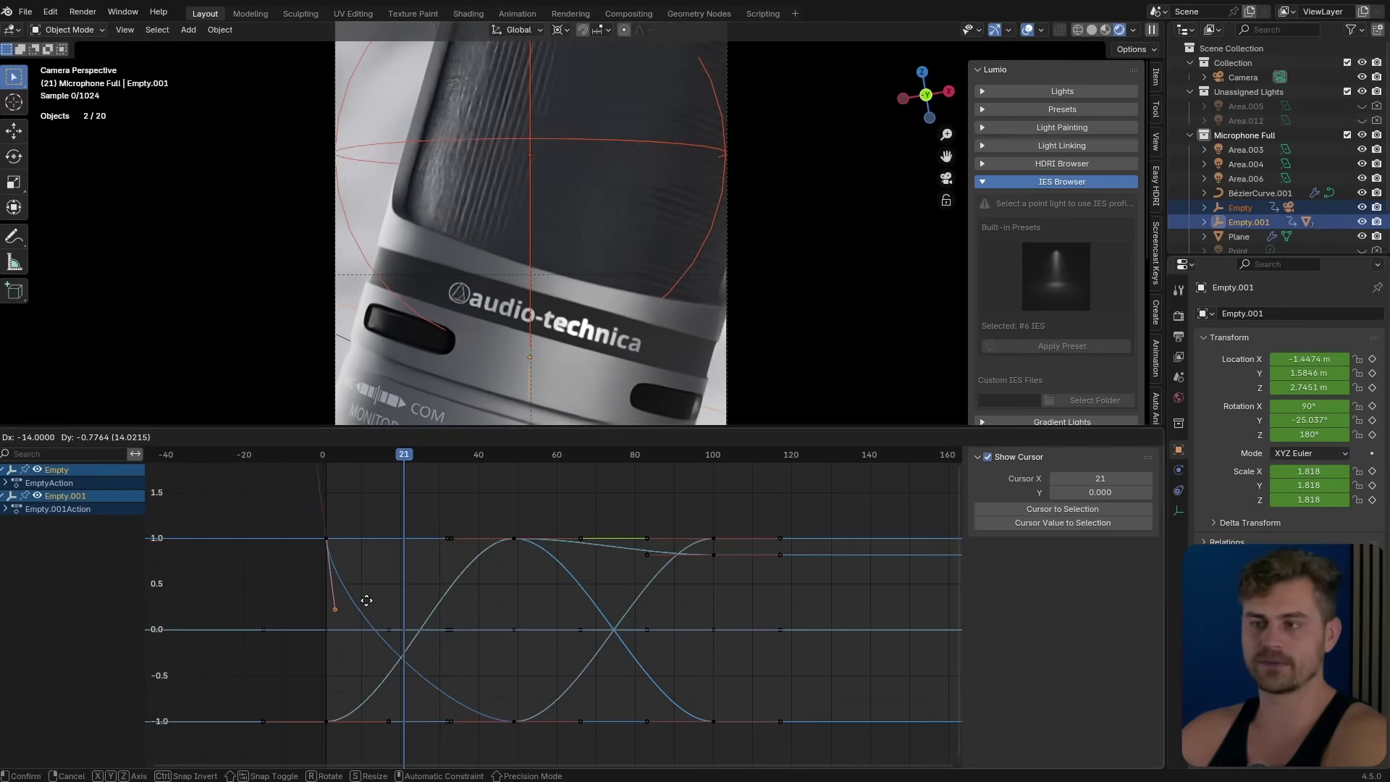
left_click(349, 559)
left_click(327, 453)
key("space")
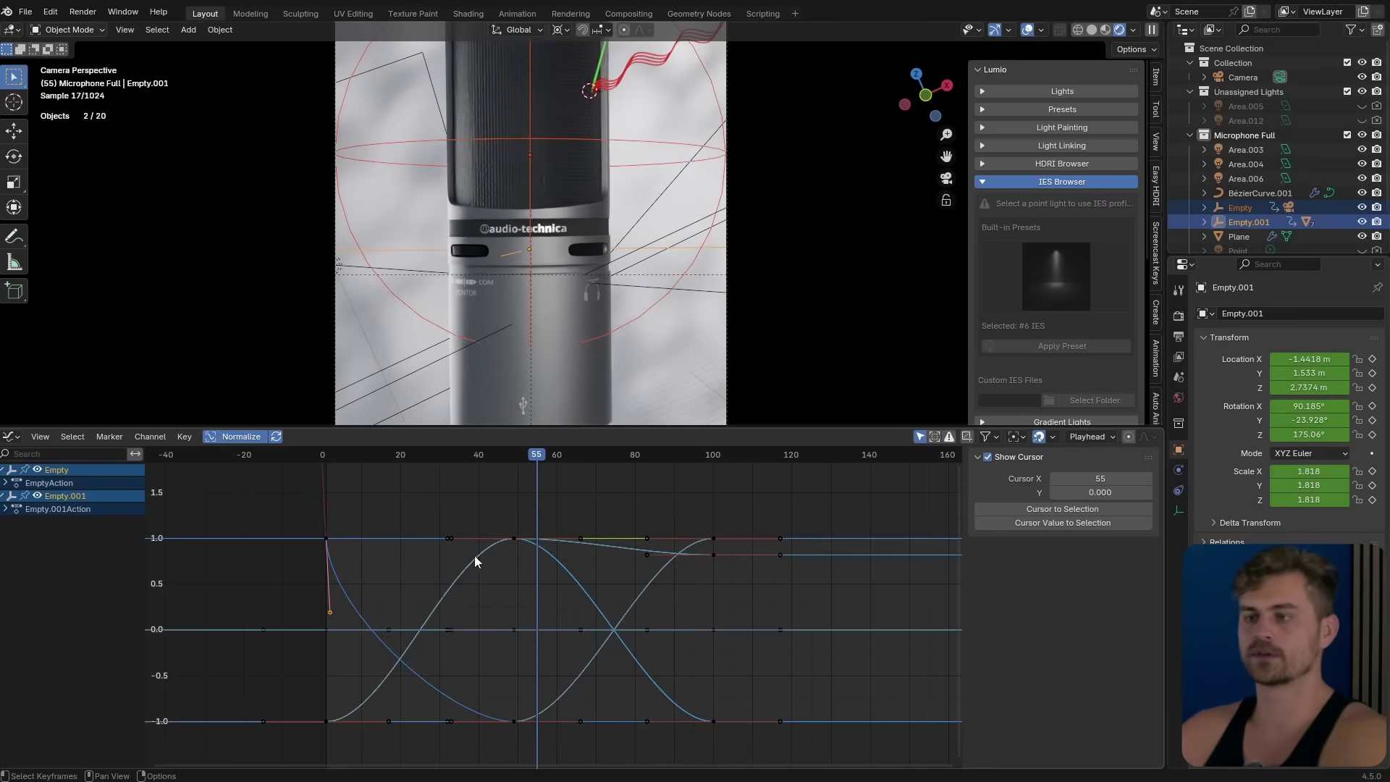
Move the left handles of the upper keyframes near frame 50 to about frame 18 and normalized value 0.7, and play the animation
middle_click_drag(541, 652, 552, 640)
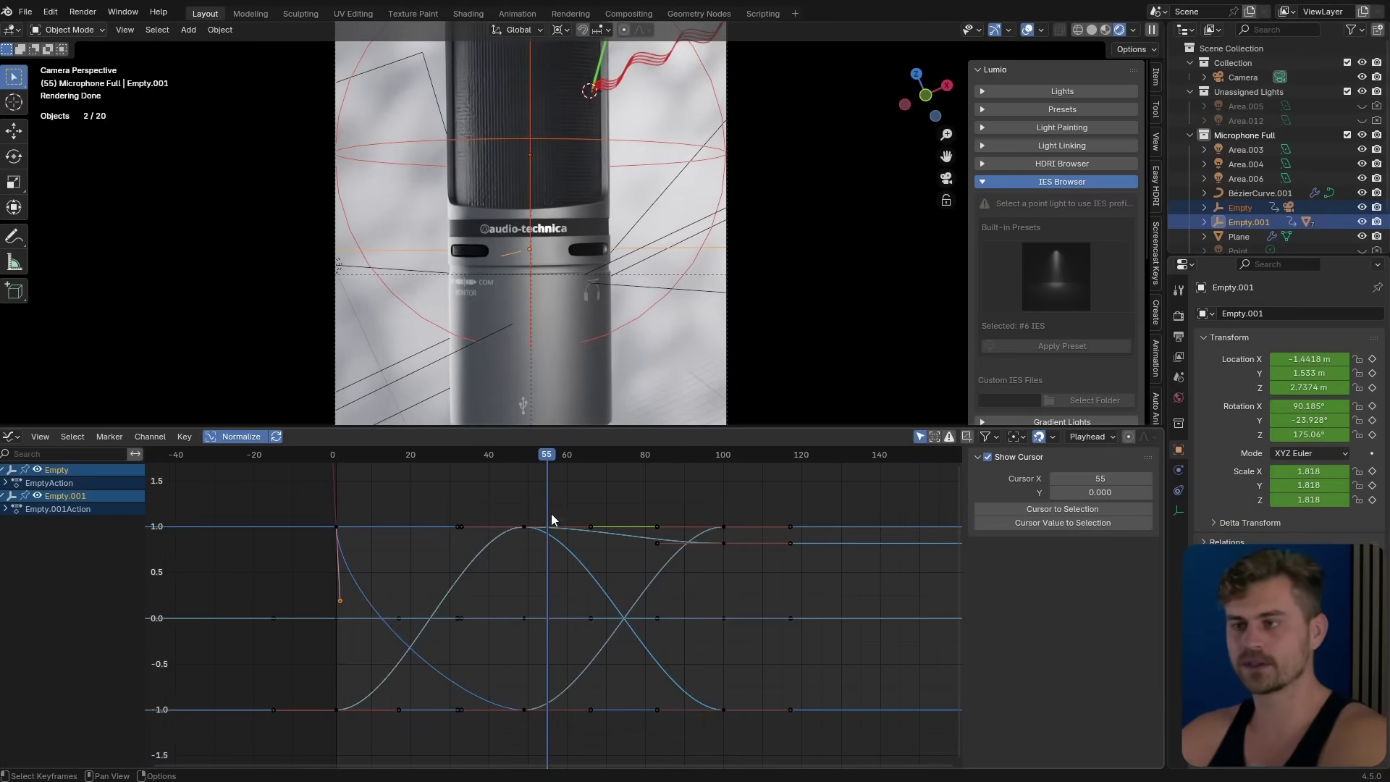
left_click_drag(478, 520, 456, 546)
key("g")
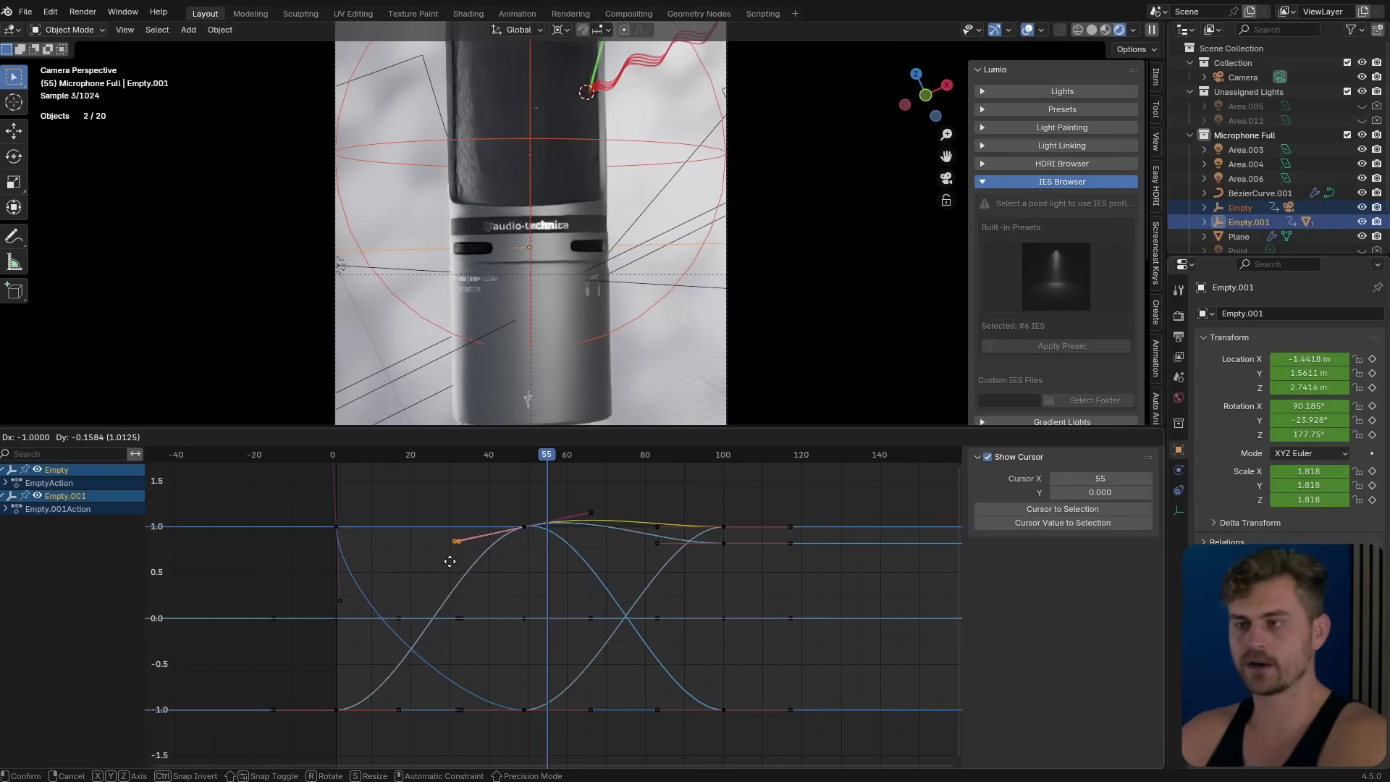
left_click(396, 571)
key("space")
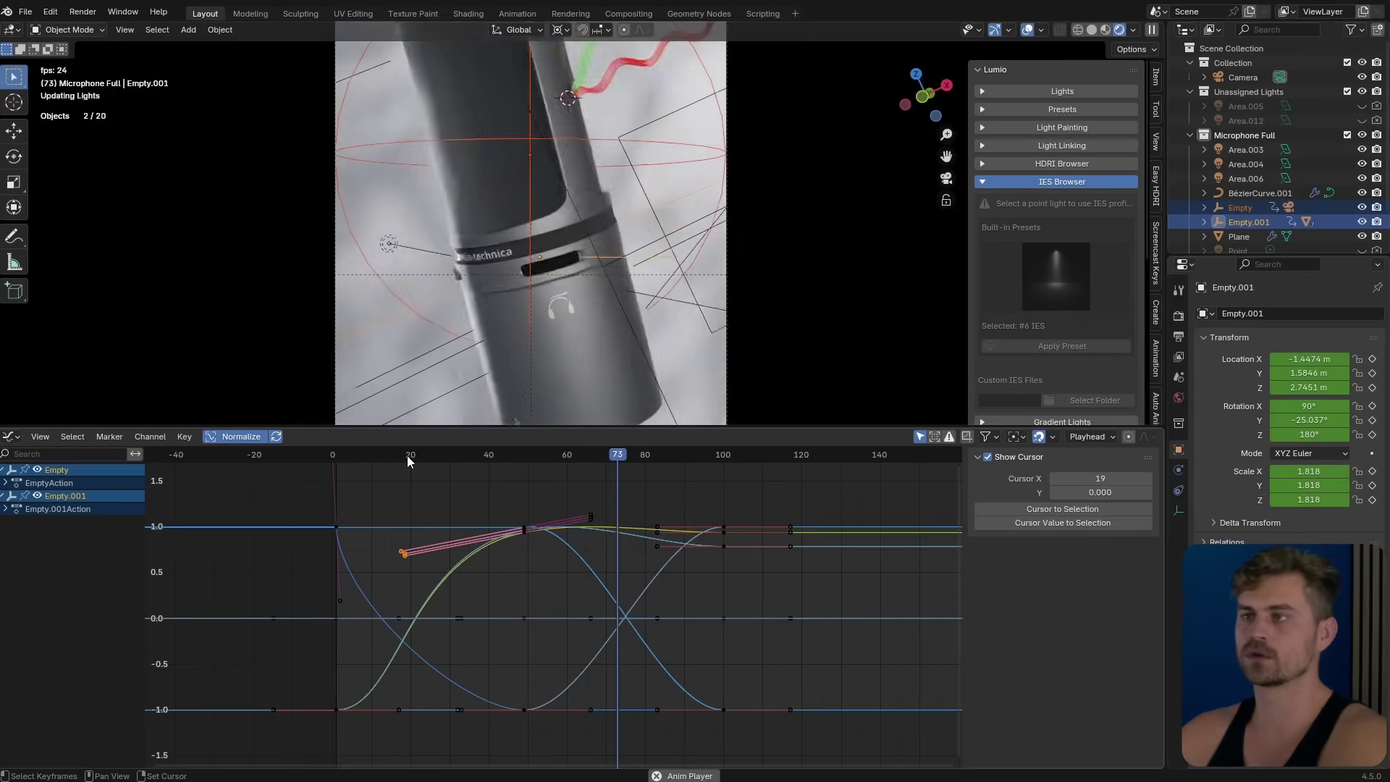
key("space")
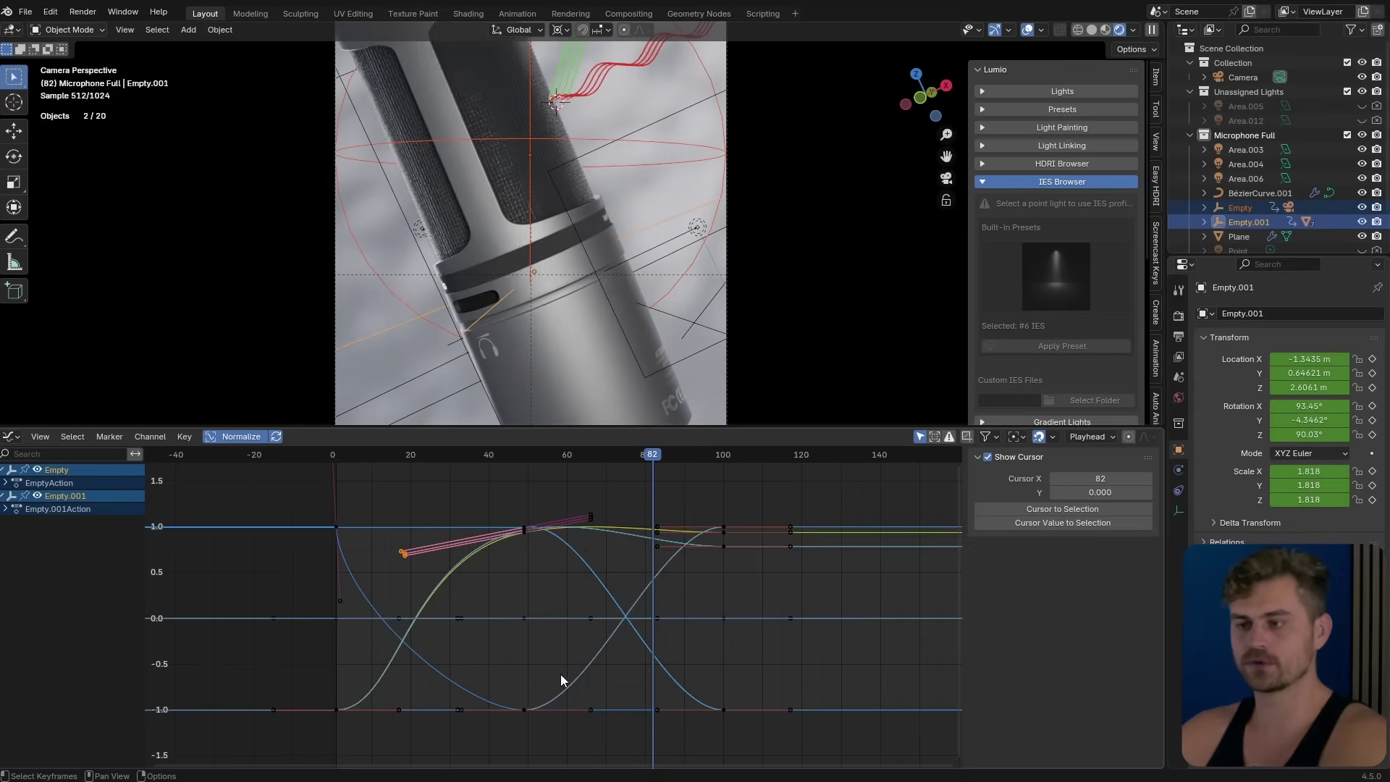
Move the lower starting keyframes' right handles up to about frame 12 and normalized value -0.2, and play from frame 1
left_click_drag(388, 737, 391, 717)
key("g")
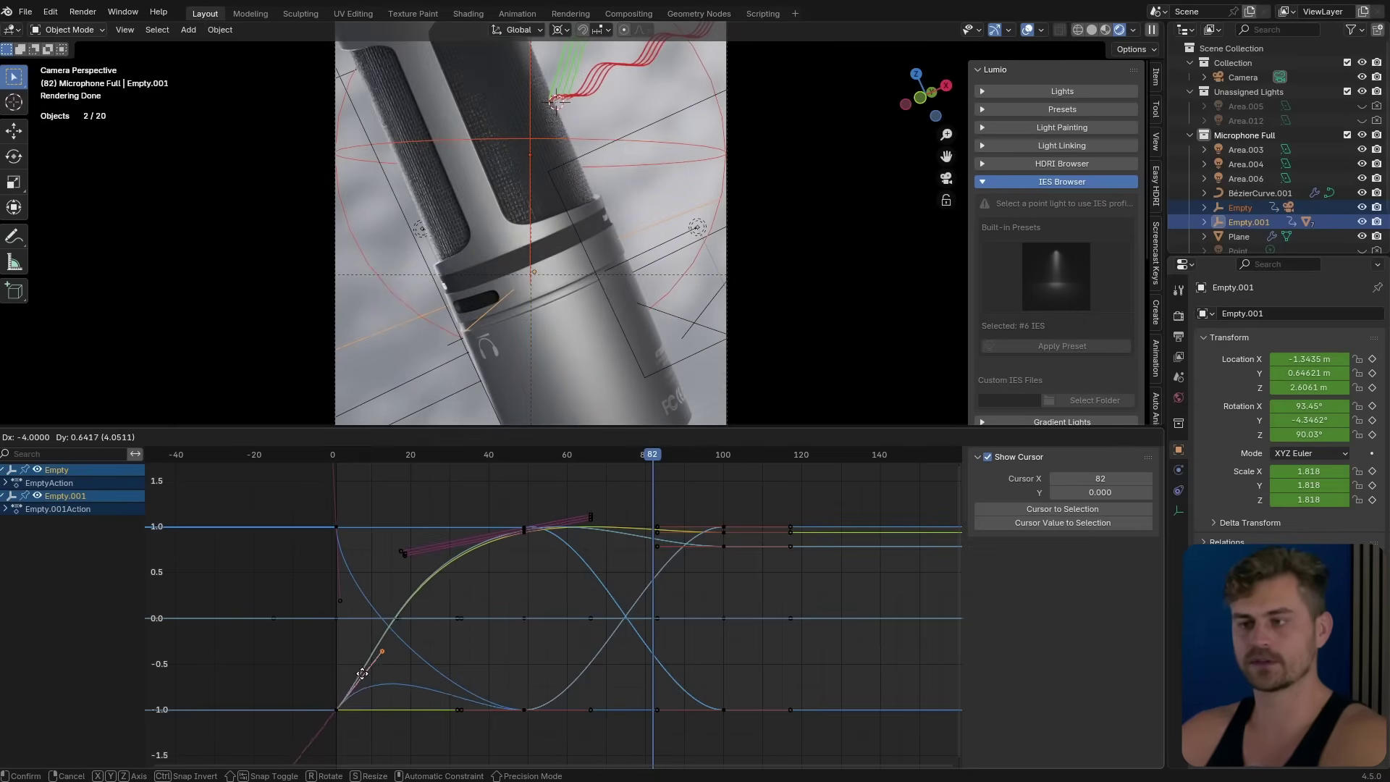
left_click(371, 644)
left_click(336, 453)
key("space")
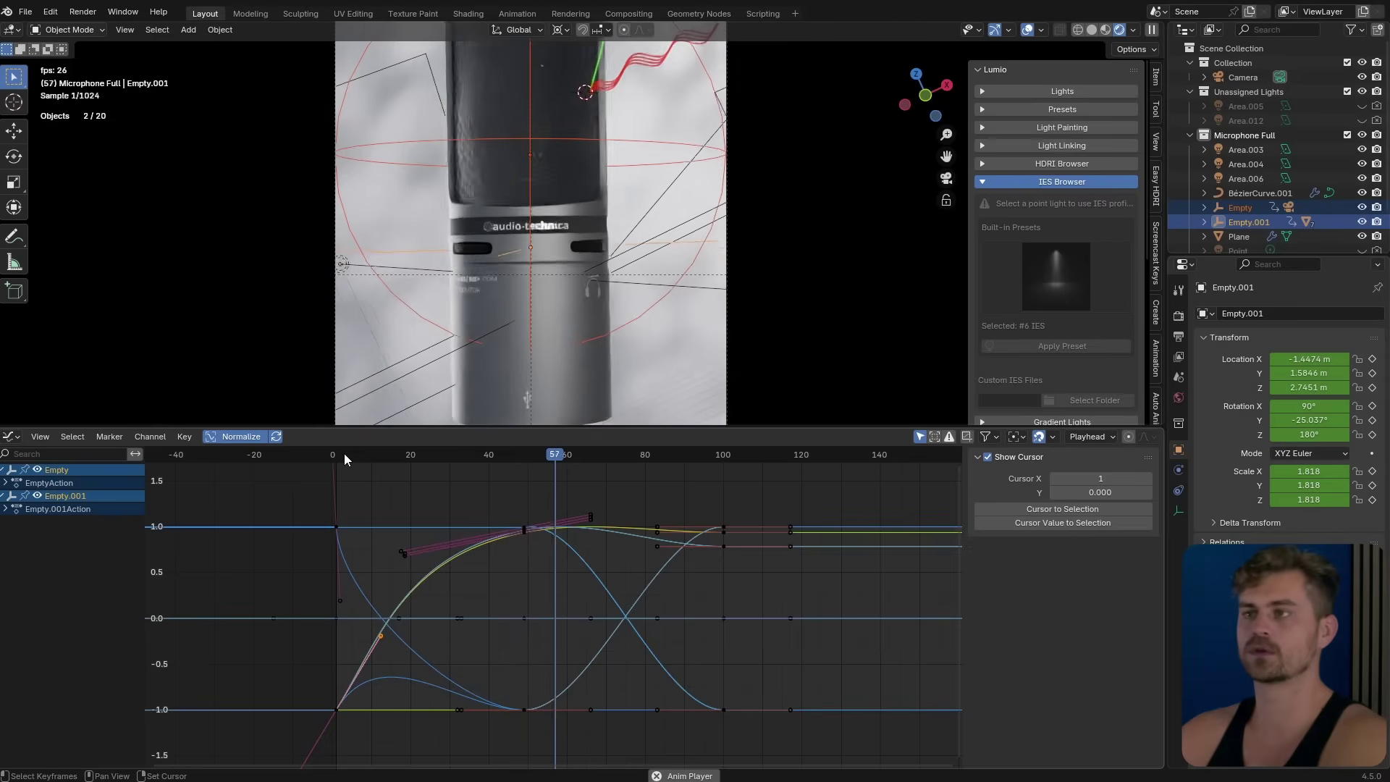
Move the left handles of the keyframes at frame 100 back to about frame 70
key("space")
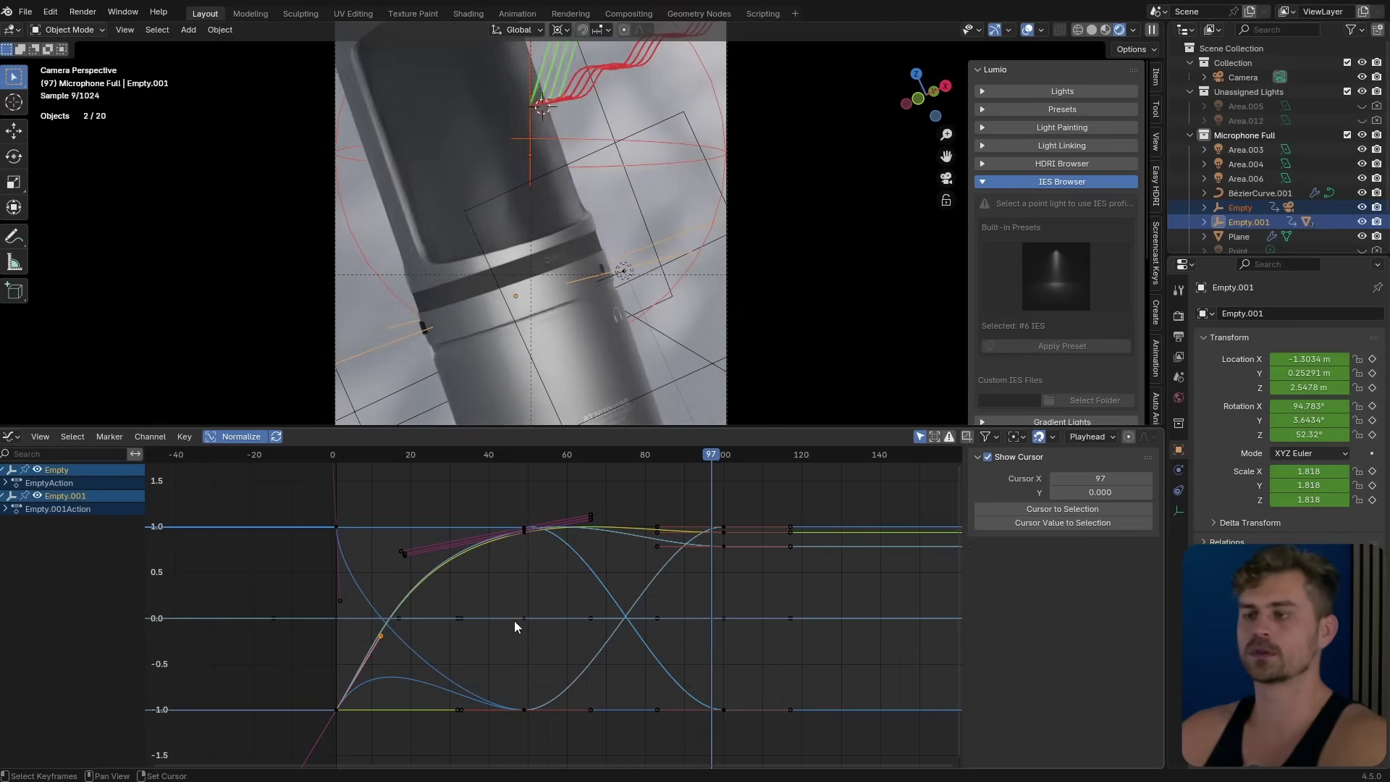
left_click_drag(680, 488, 645, 729)
key("g")
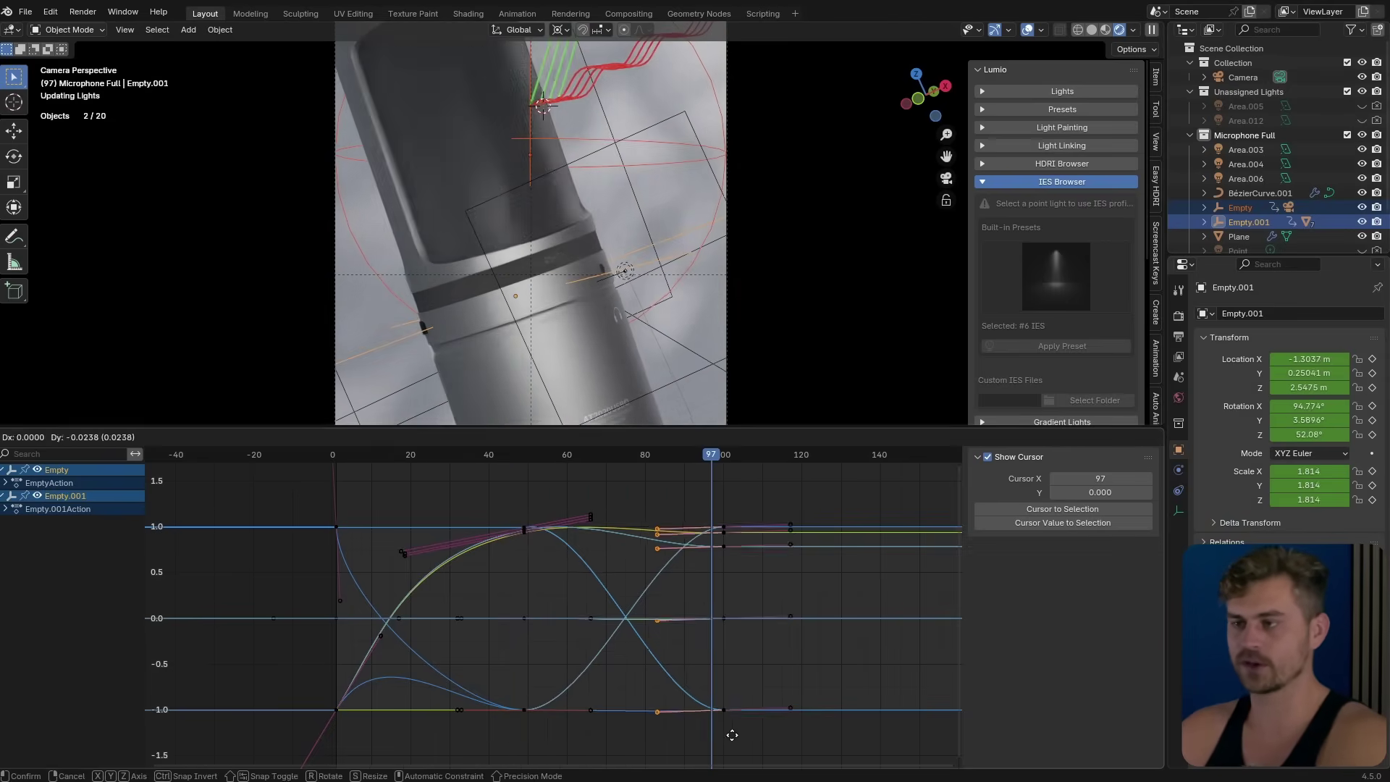
left_click(642, 636)
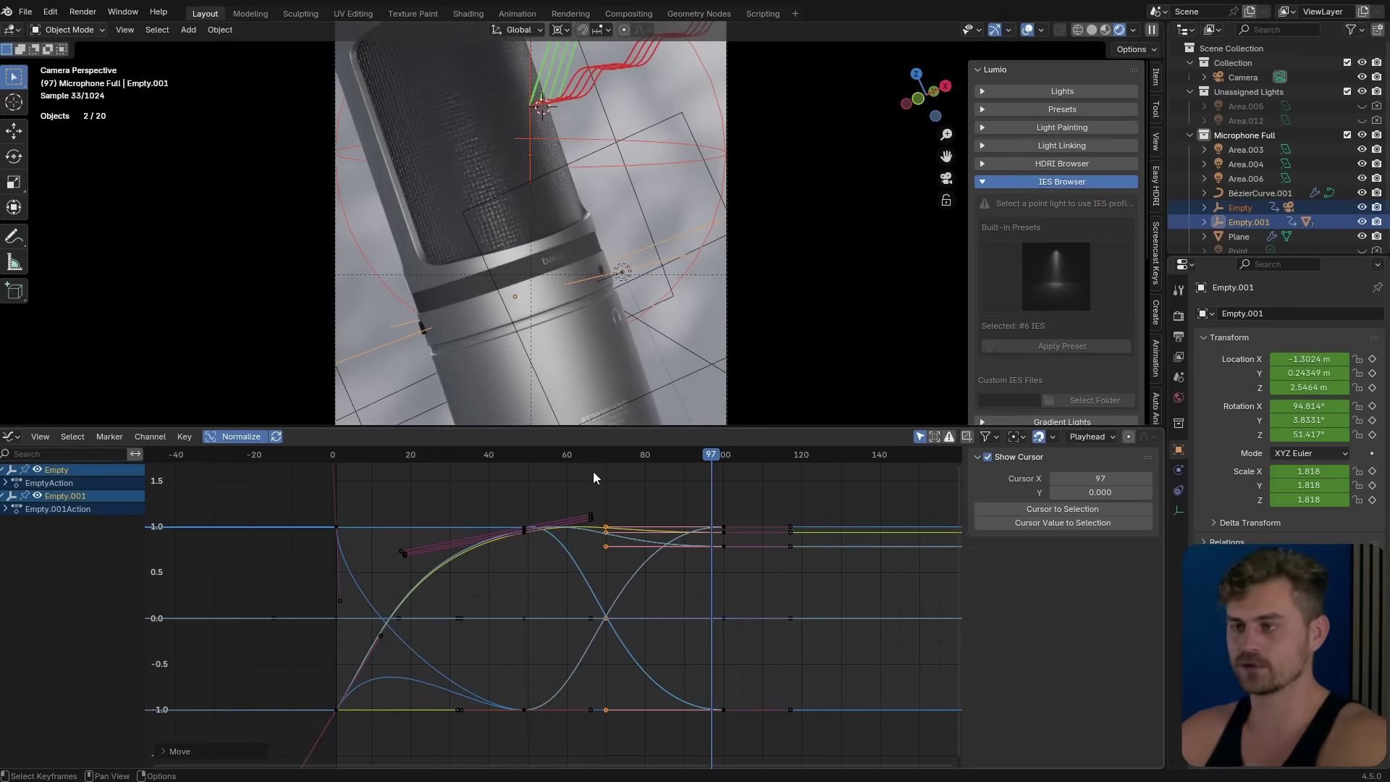
Move the right handles of the keyframes near frame 49 horizontally to about frame 85
left_click_drag(593, 472, 562, 724)
key("g")
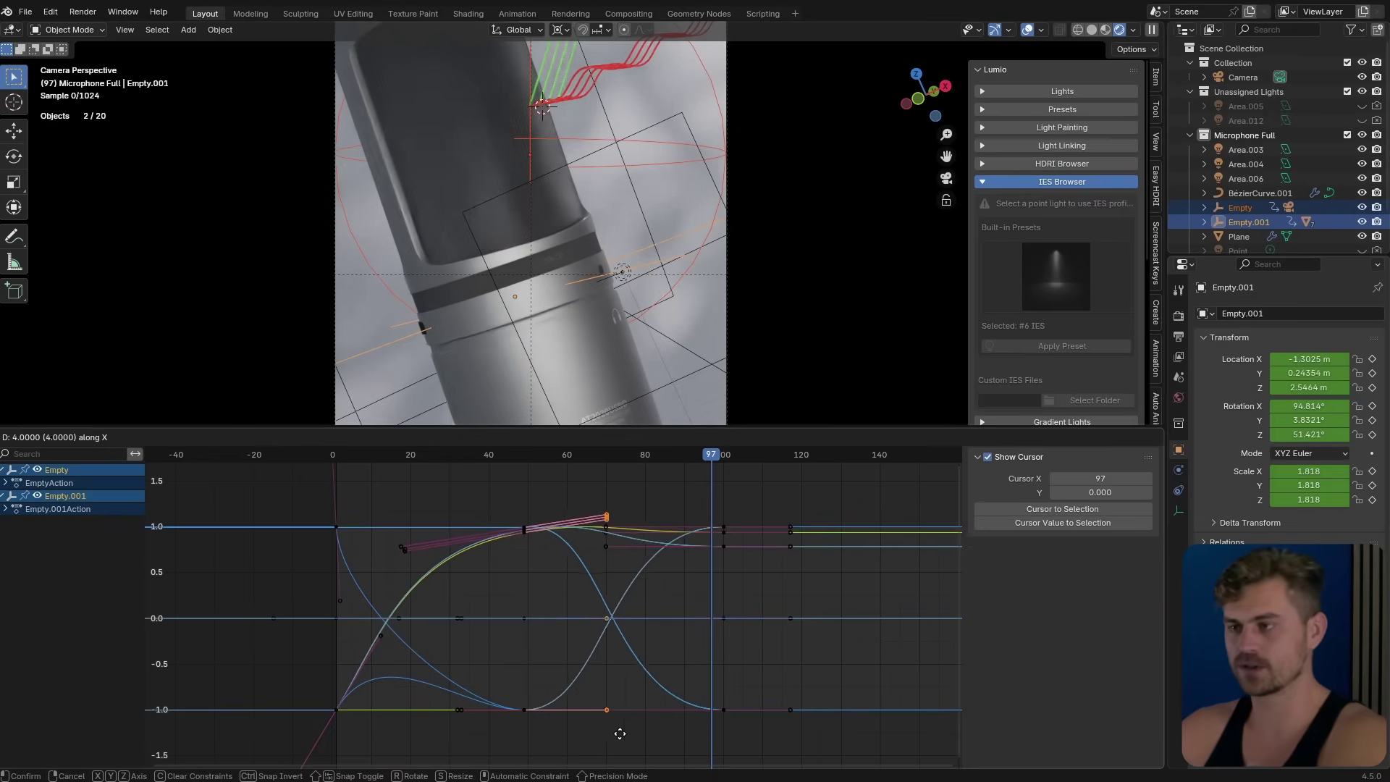
left_click(679, 740)
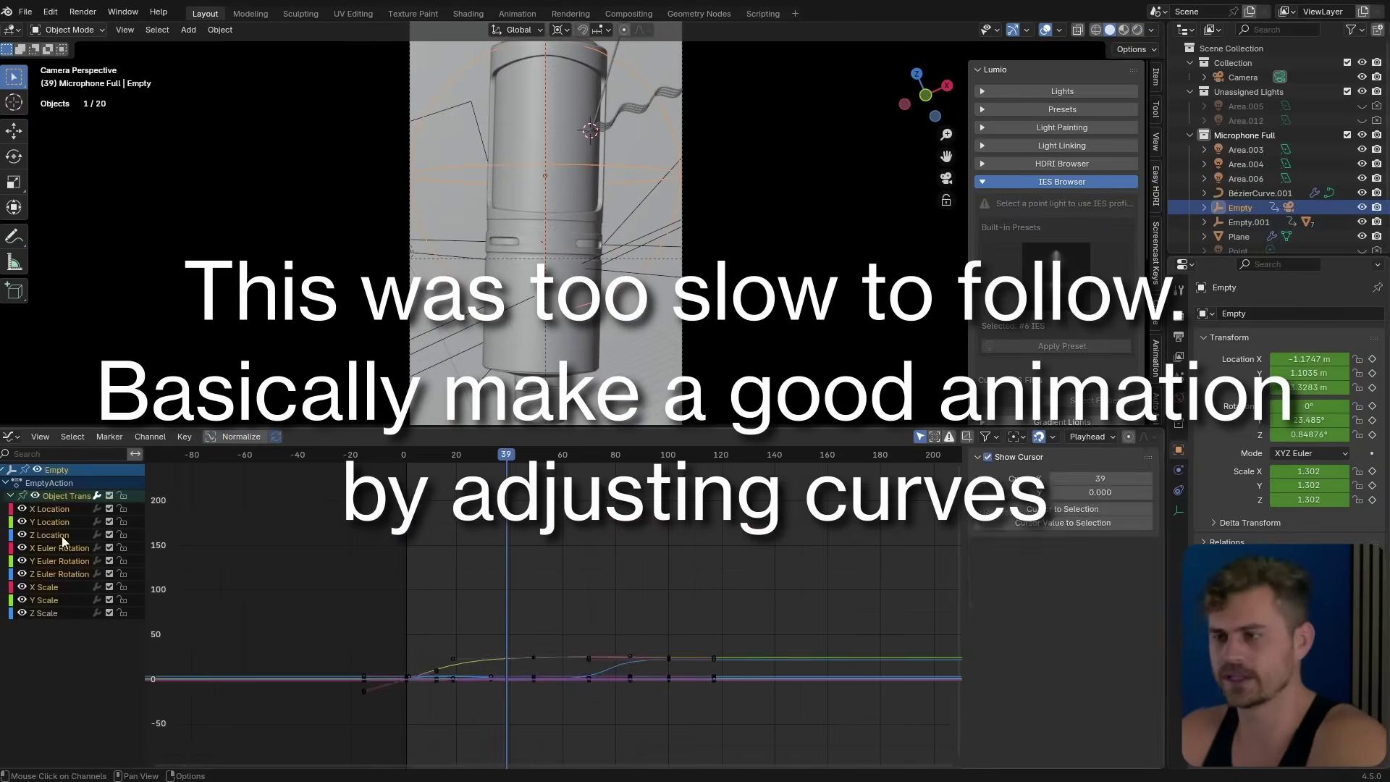
Play the animation and examine the Empty's Euler rotation curves between frames 0 and 100
left_click(358, 475)
key("space")
key("space")
left_click(568, 523)
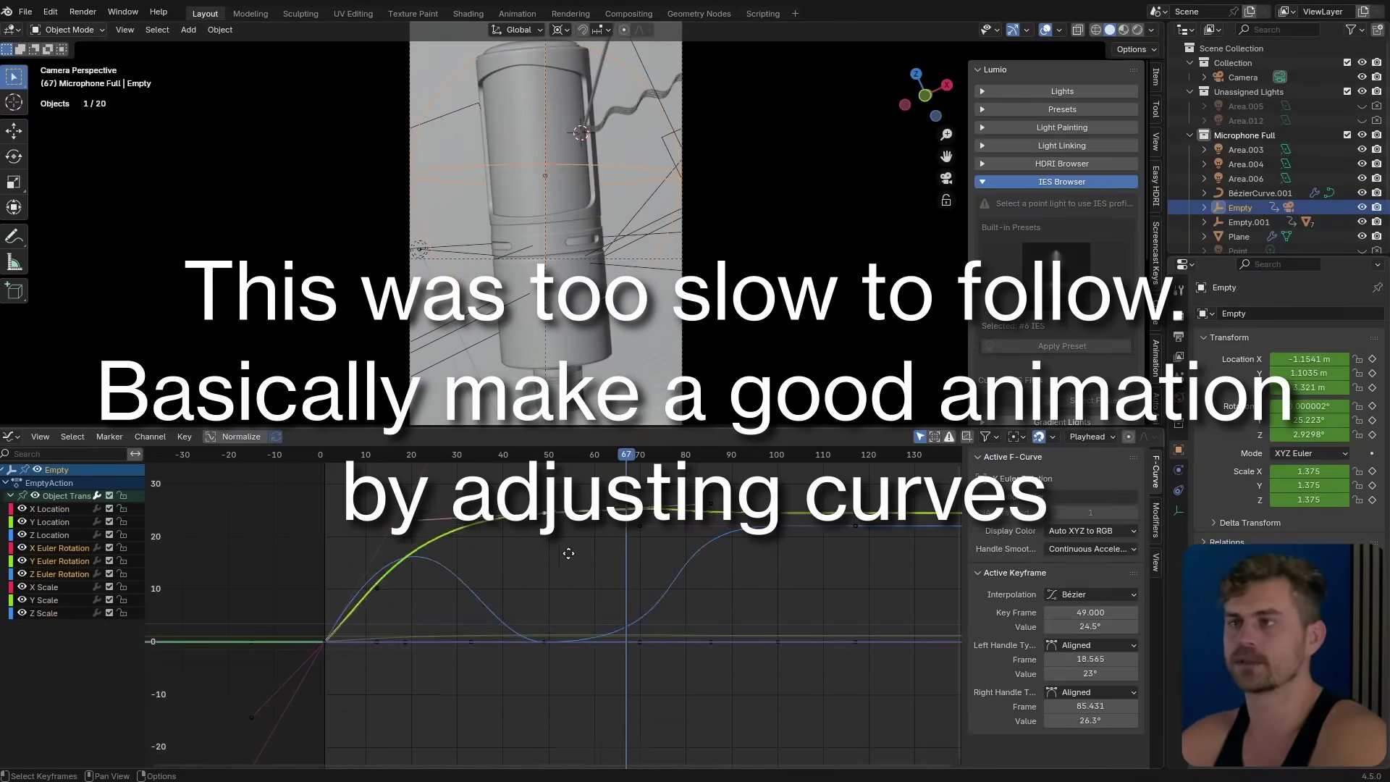
middle_click_drag(568, 552, 476, 576)
left_click_drag(558, 527, 531, 549)
Select the Empty's rotation and scale channels, turn on curve normalization and play the animation
left_click(59, 586)
left_click_drag(59, 547, 46, 633)
left_click(240, 436)
left_click(418, 454)
key("space")
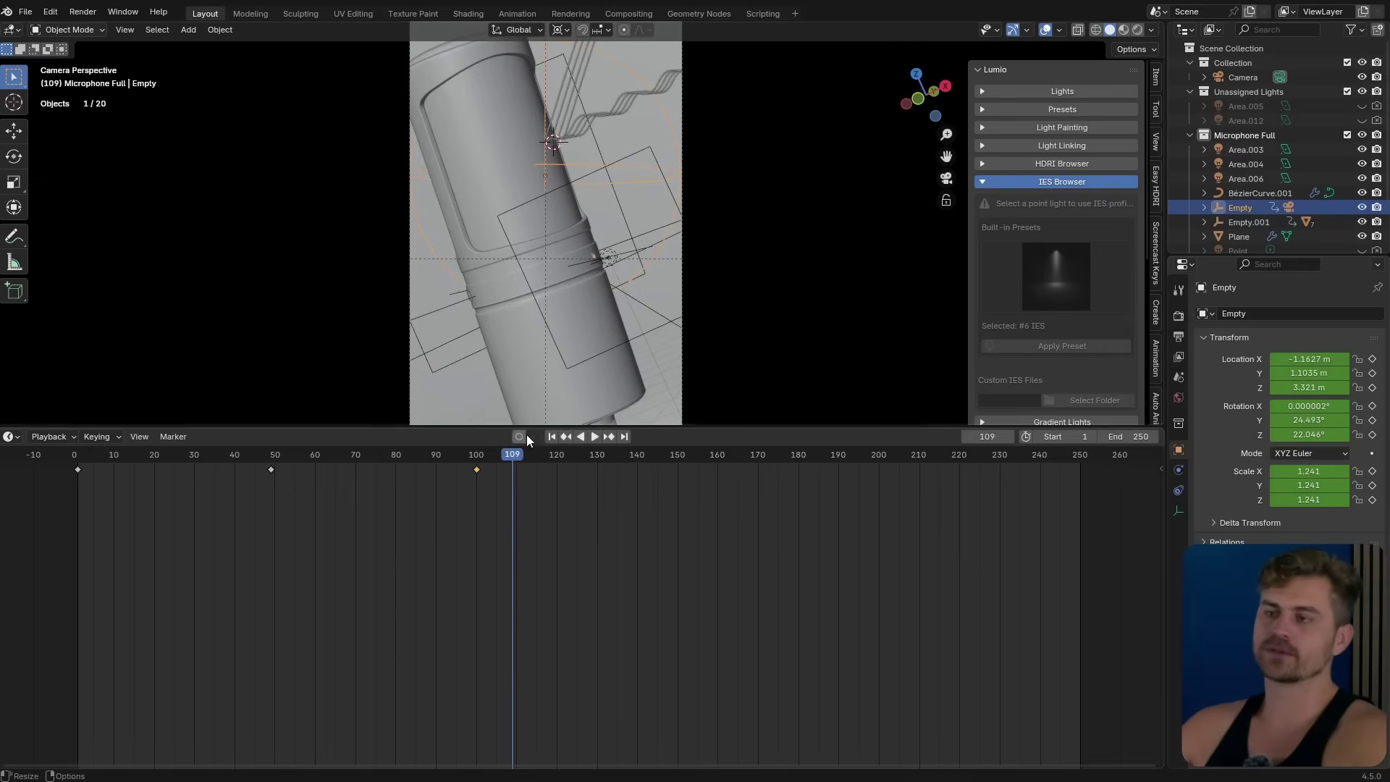
At frame 160, rotate the Empty about 6.9° around global Z and insert a keyframe
left_click_drag(500, 454, 719, 473)
left_click(476, 469)
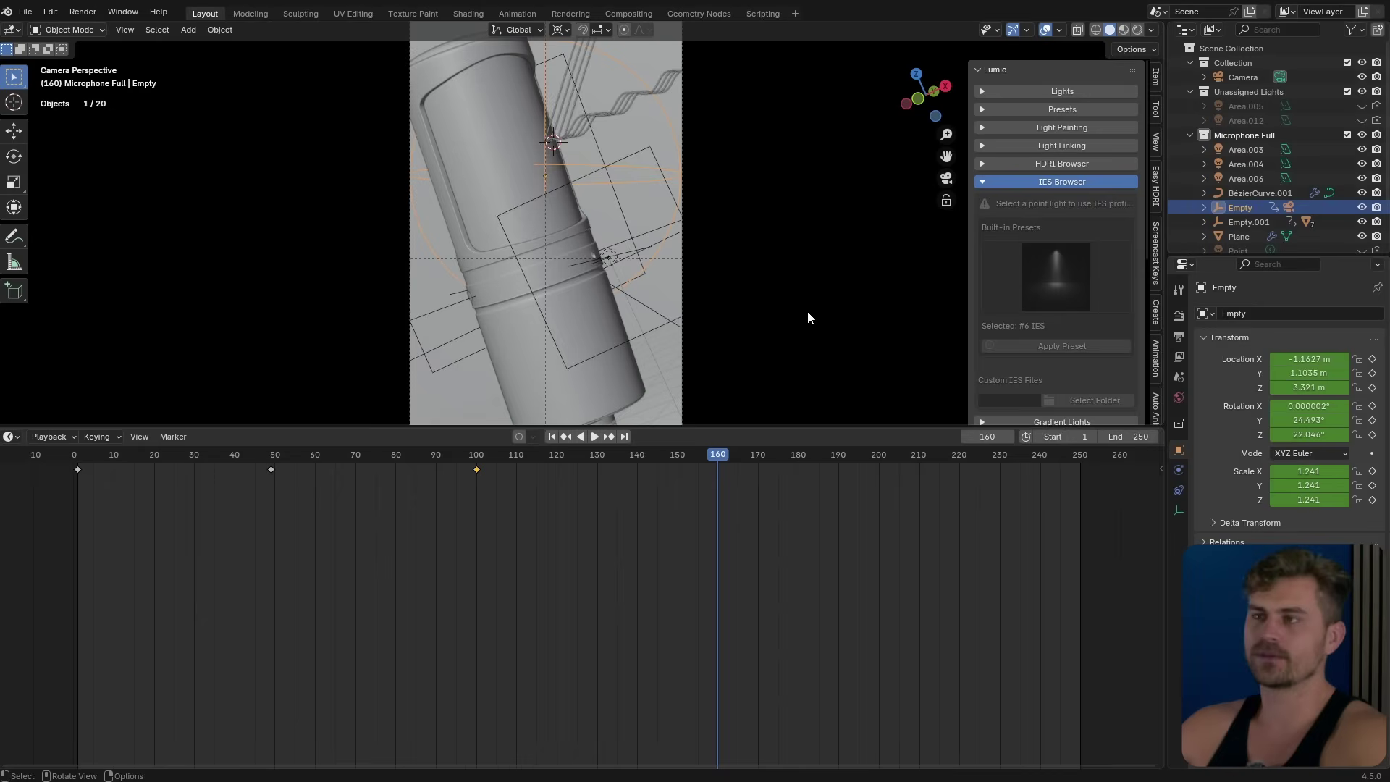
key("r")
key("z")
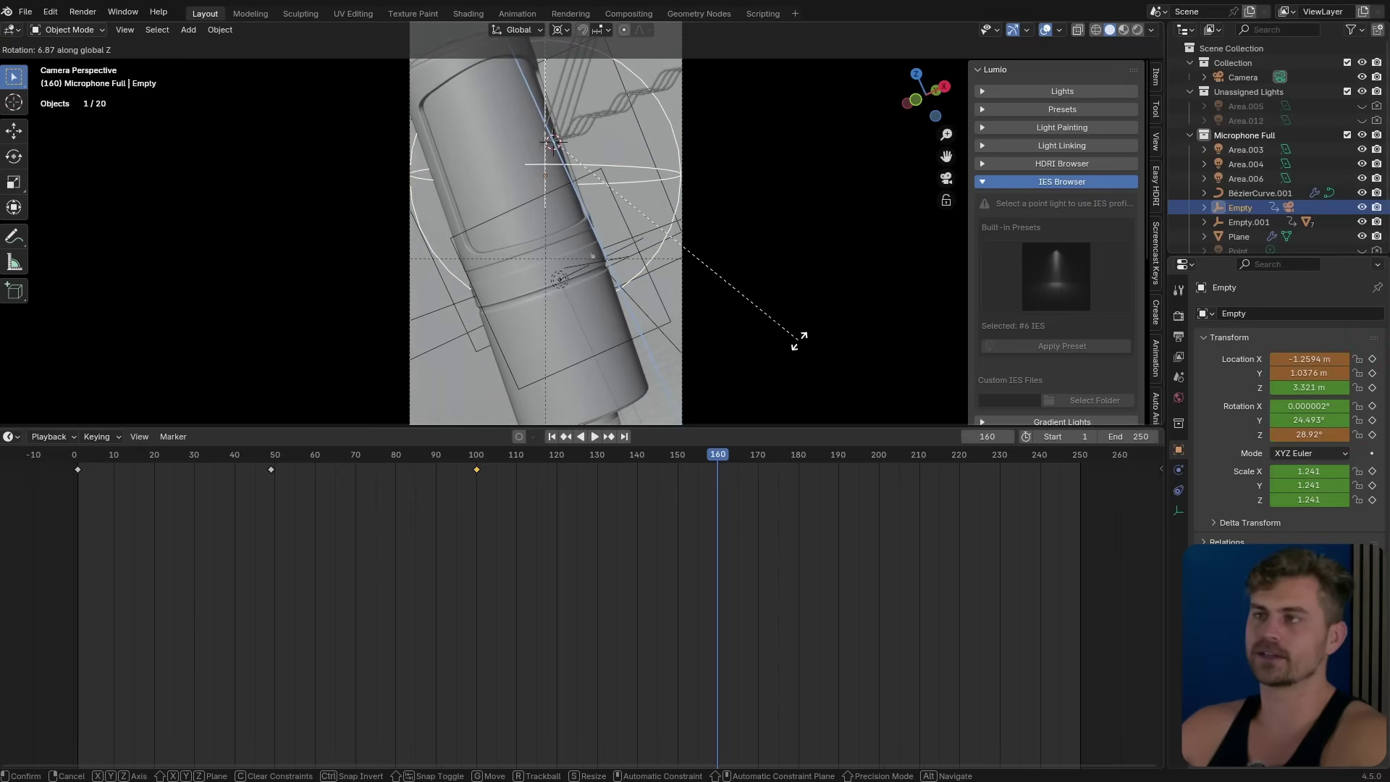
left_click(797, 333)
scroll(737, 285, "down", 2)
key("i")
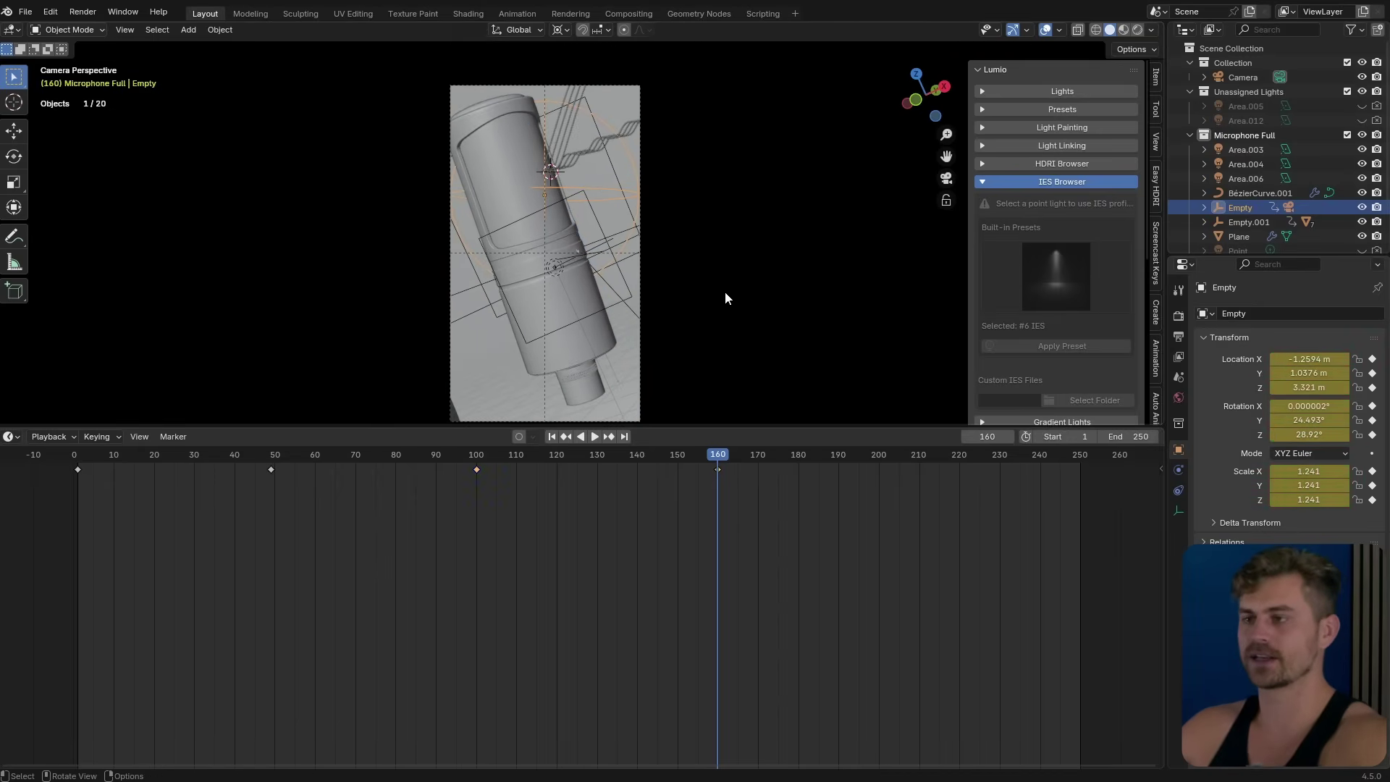
Scrub back to frame 89 and show the Empty's curves in the Graph Editor
left_click_drag(709, 472, 433, 467)
key("ctrl+Tab")
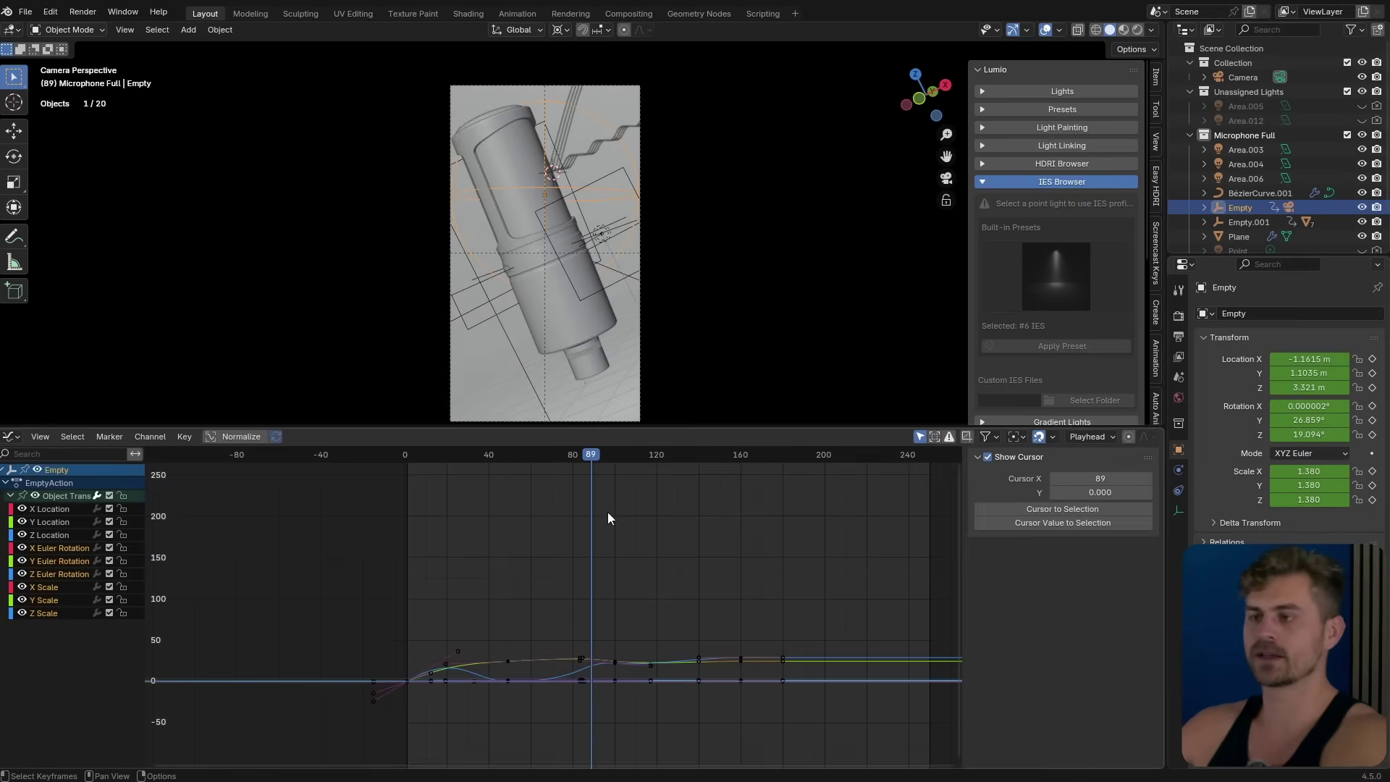
left_click(73, 552)
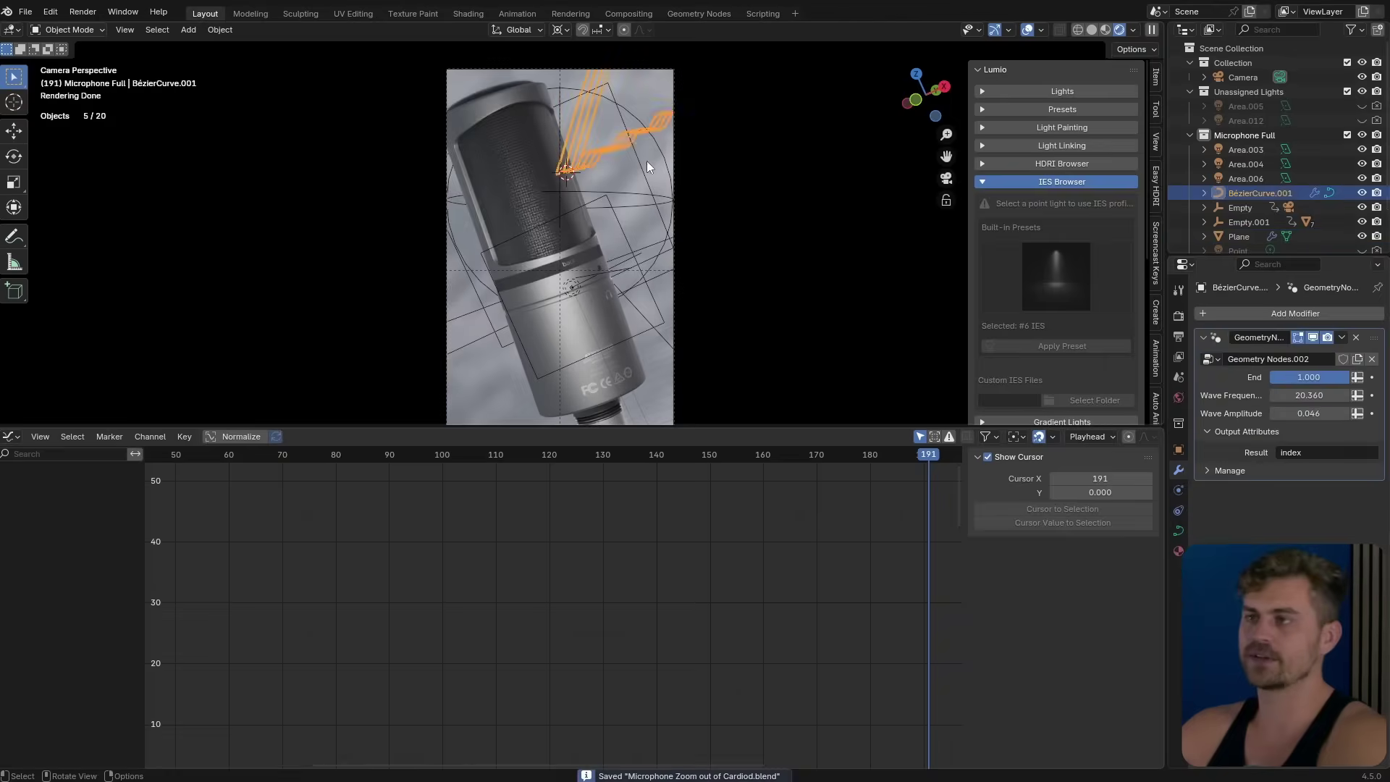
Animate the sound-wave curve's End value in the geometry nodes modifier from 0 at frame 95 to 1 at frame 160
scroll(650, 138, "up", 3)
left_click_drag(471, 455, 445, 494)
scroll(528, 332, "down", 2)
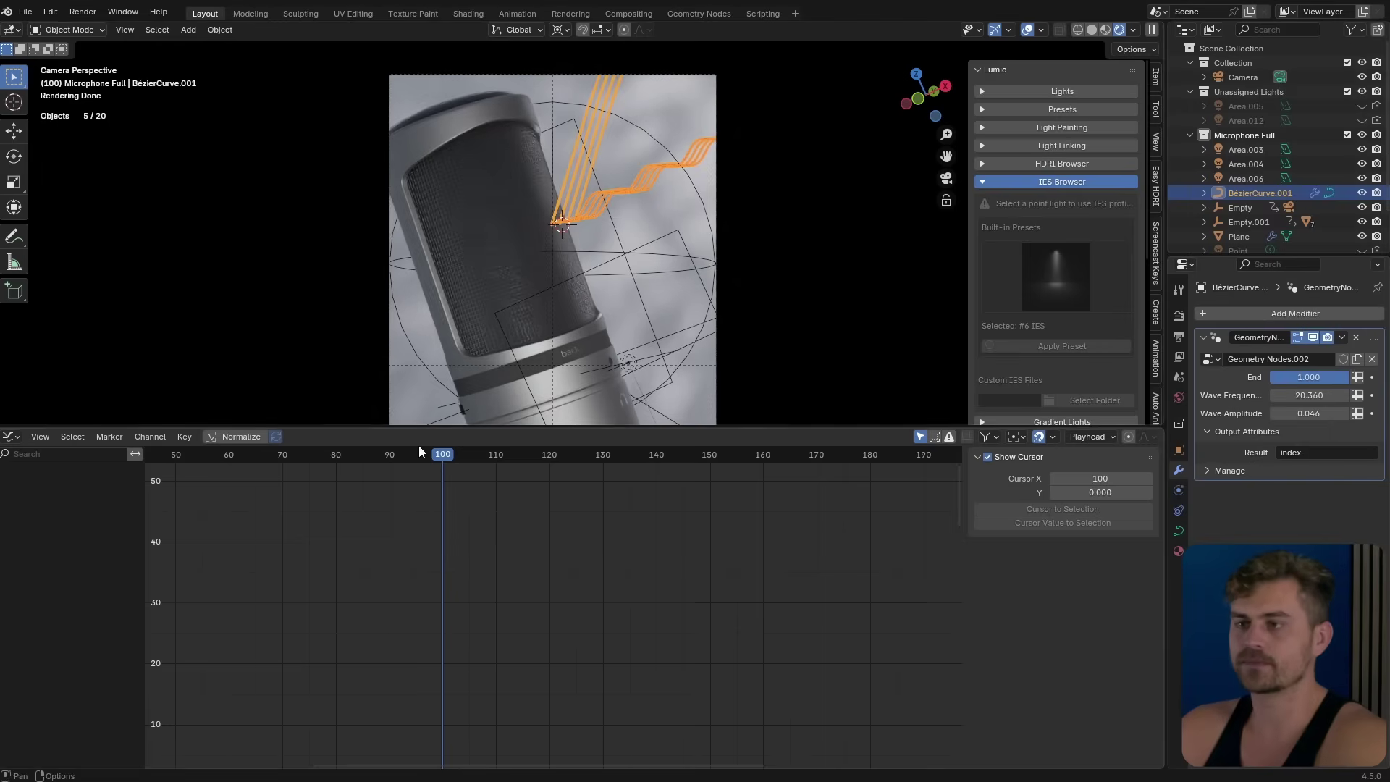
left_click_drag(418, 446, 418, 465)
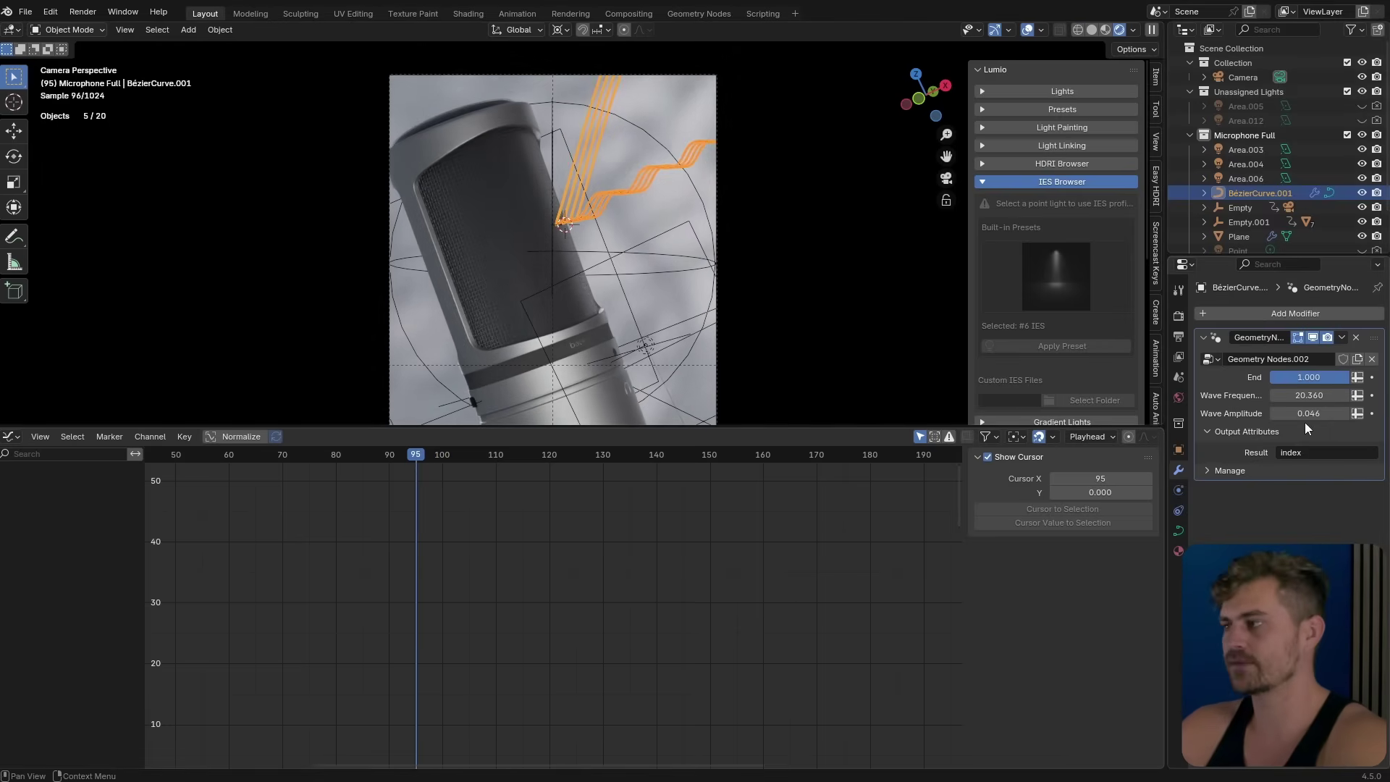
left_click_drag(1334, 381, 1269, 376)
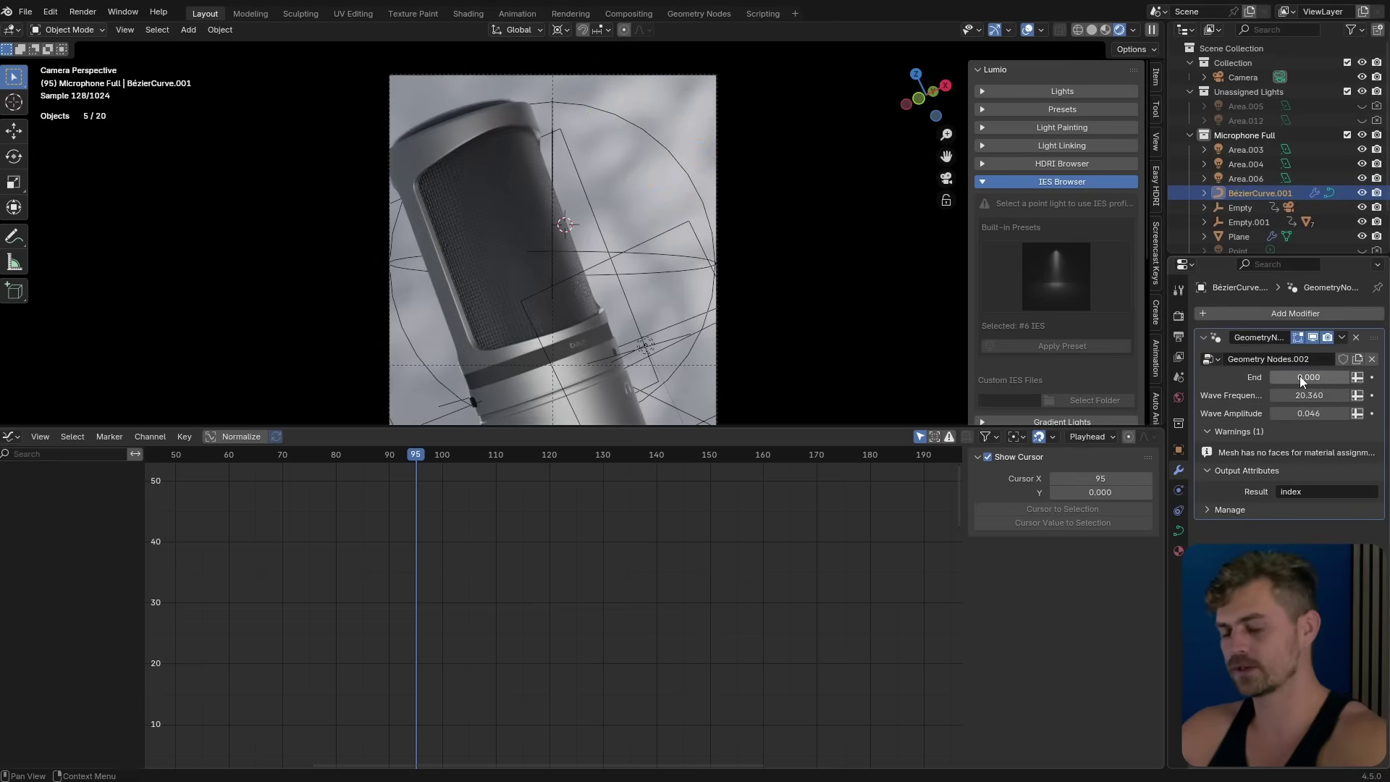
key("i")
left_click_drag(408, 462, 765, 484)
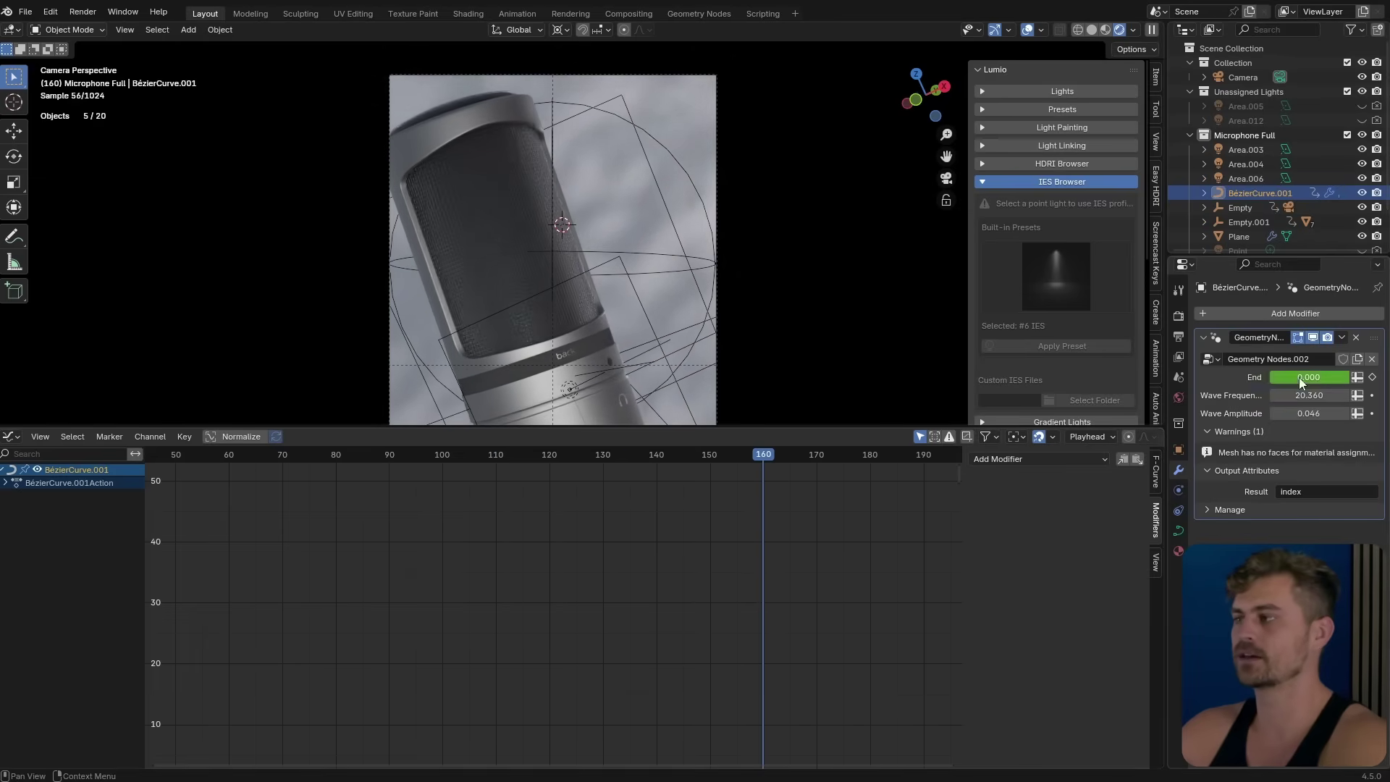
left_click_drag(1299, 376, 1351, 377)
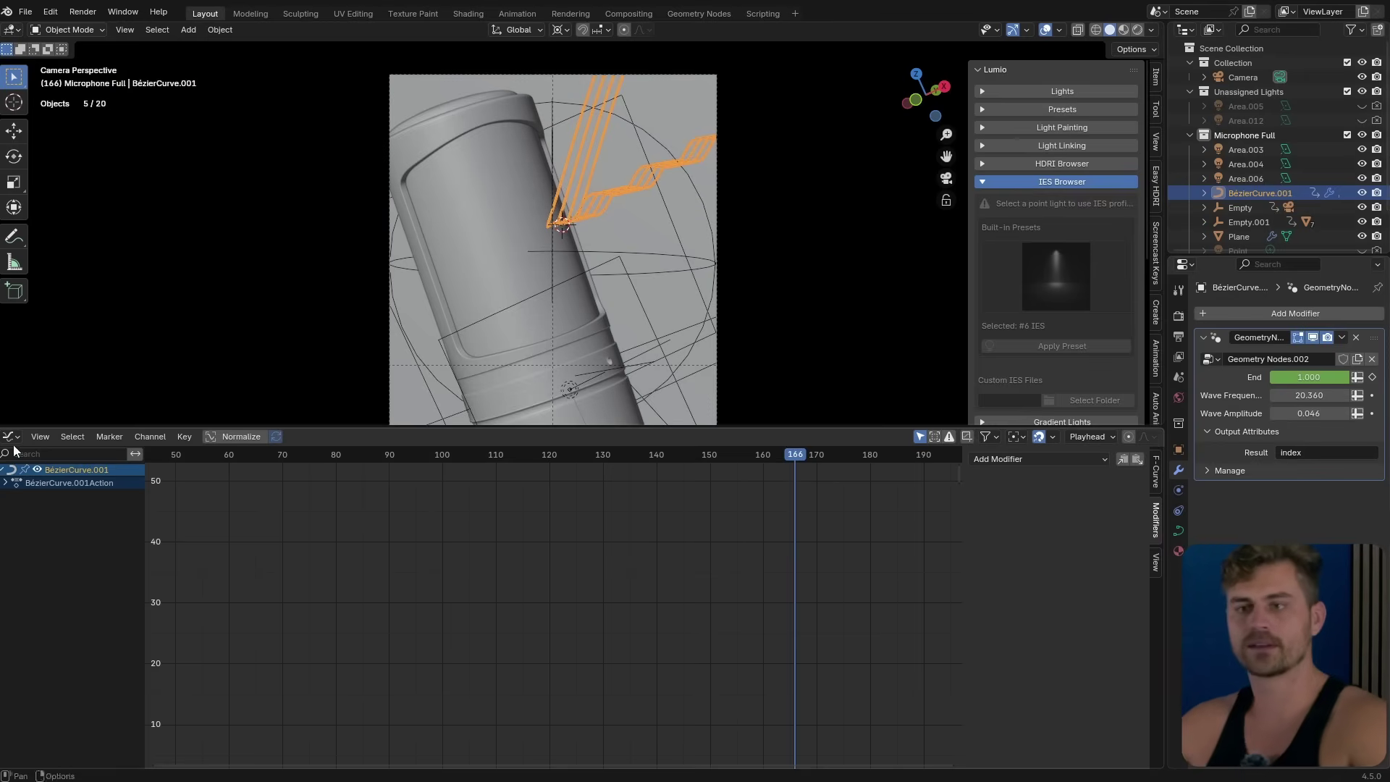
Switch to the Timeline and set the interpolation of both End keyframes to Linear
left_click(11, 435)
left_click(196, 492)
left_click_drag(897, 504, 402, 482)
key("t")
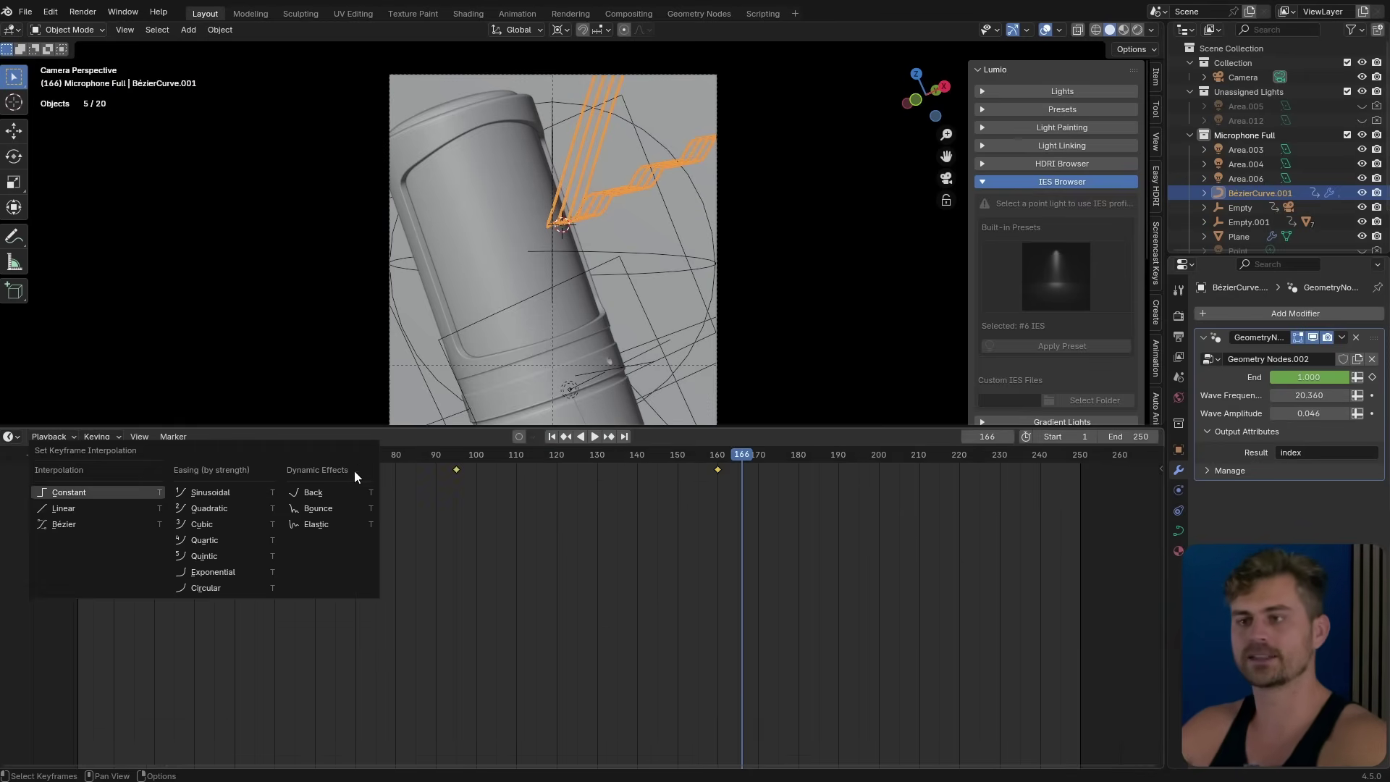
left_click(135, 508)
At frame 180, rotate the Empty about -9° around global X and scale it by about 0.7
left_click(644, 189)
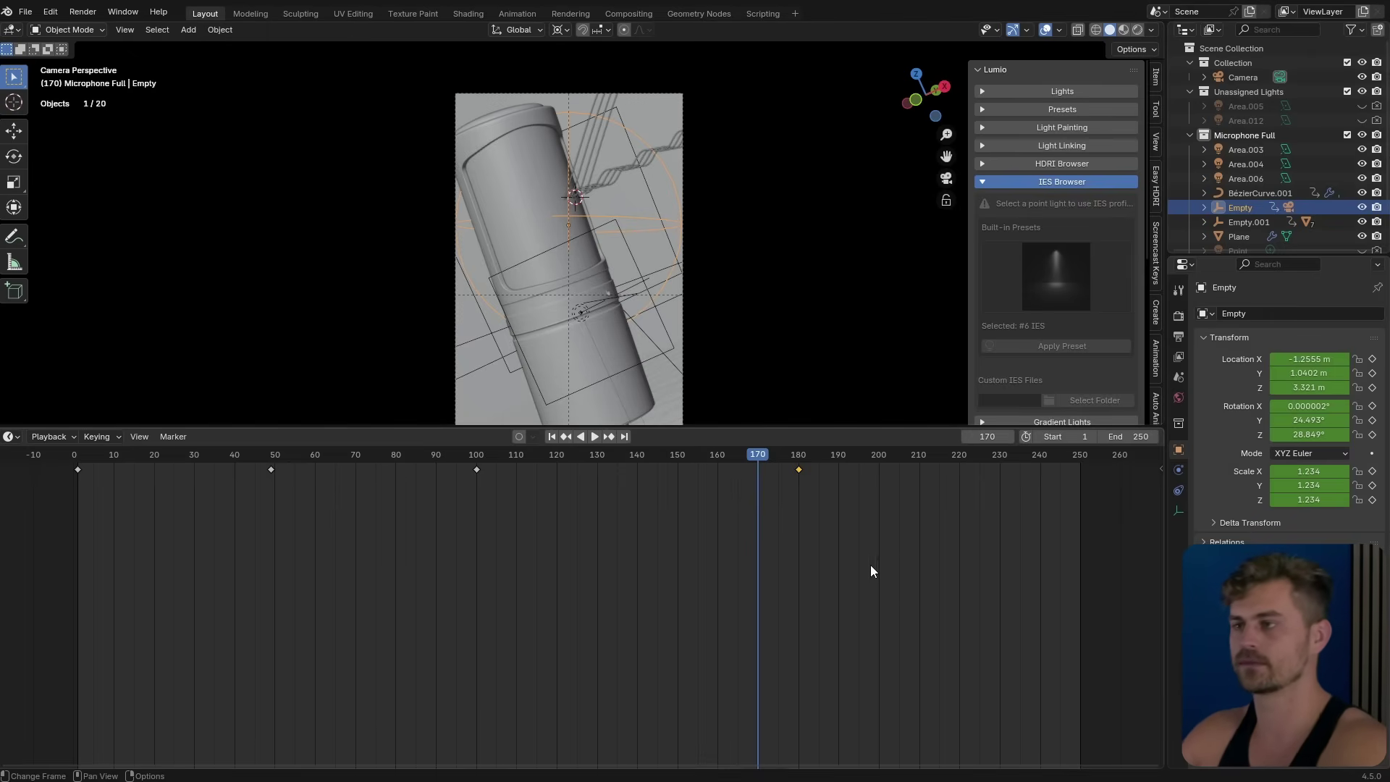
left_click(797, 453)
key("r")
right_click(763, 372)
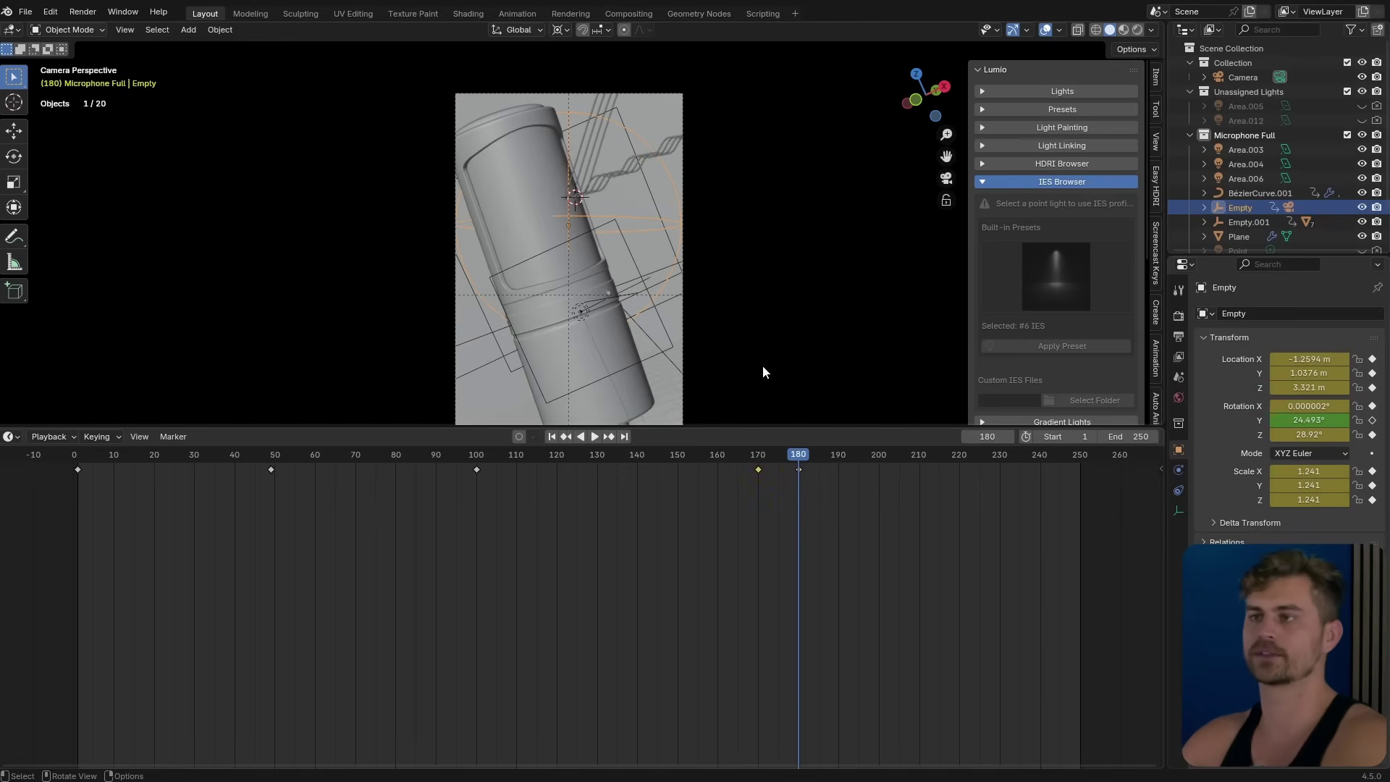
key("r")
key("x")
left_click(779, 376)
key("s")
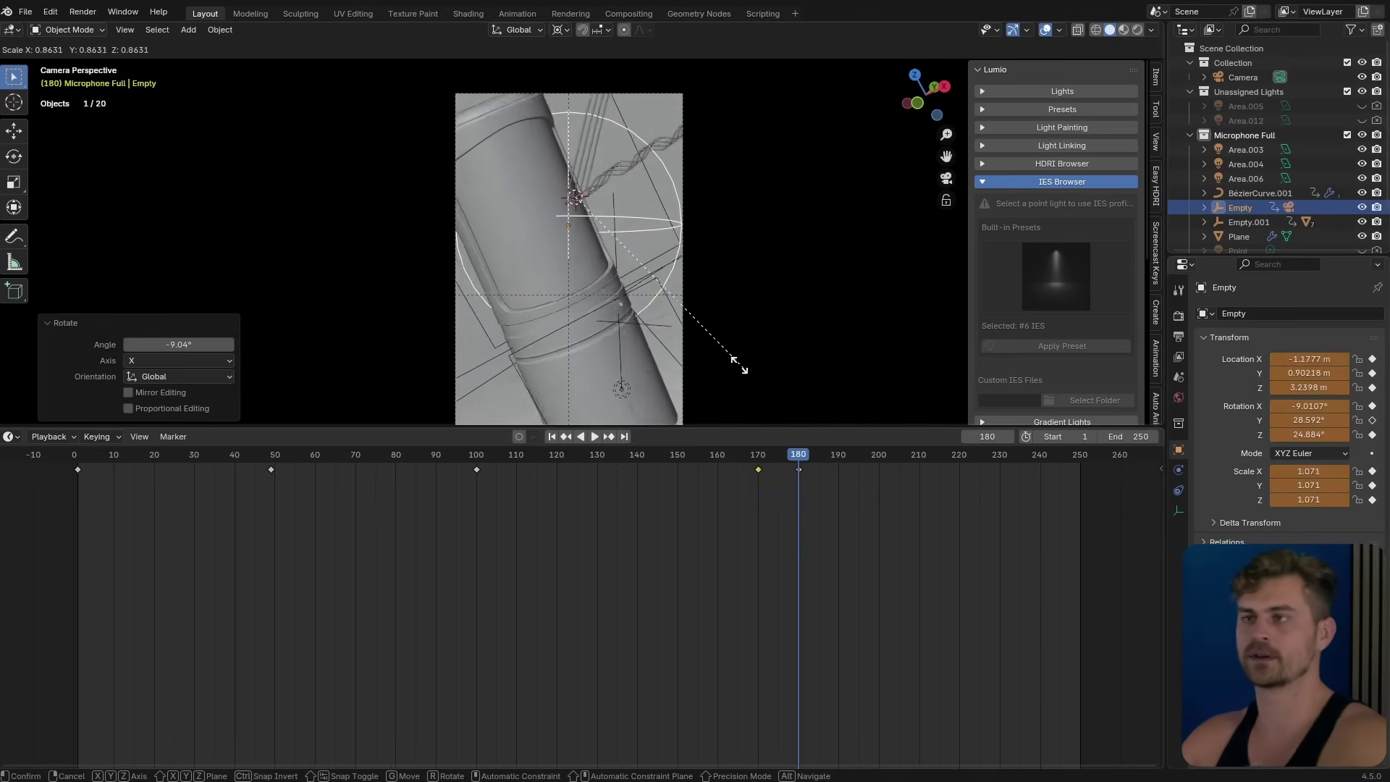
left_click(710, 350)
Rotate the Empty about -22.4° around global X and 28.8° around Z, and keyframe it at frame 180
key("r")
key("x")
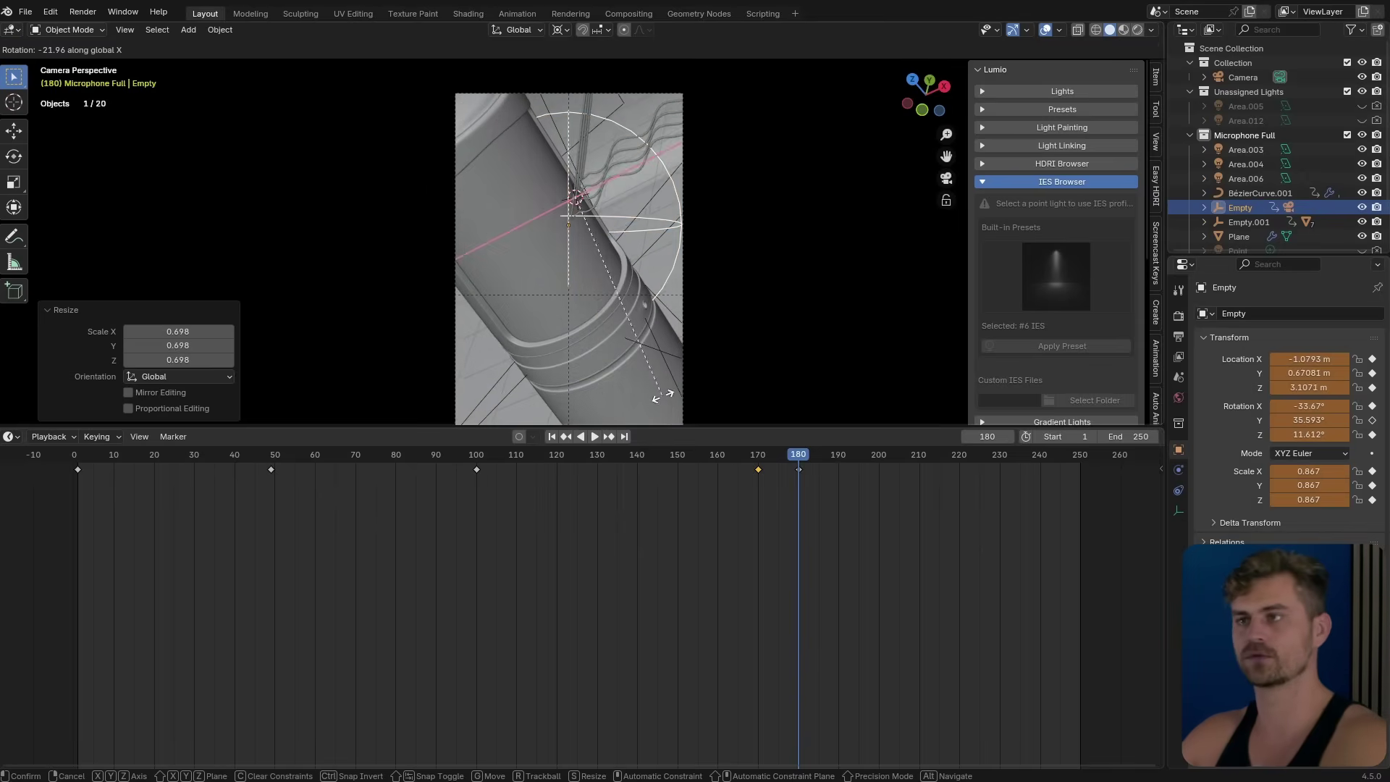
left_click(661, 402)
key("r")
key("z")
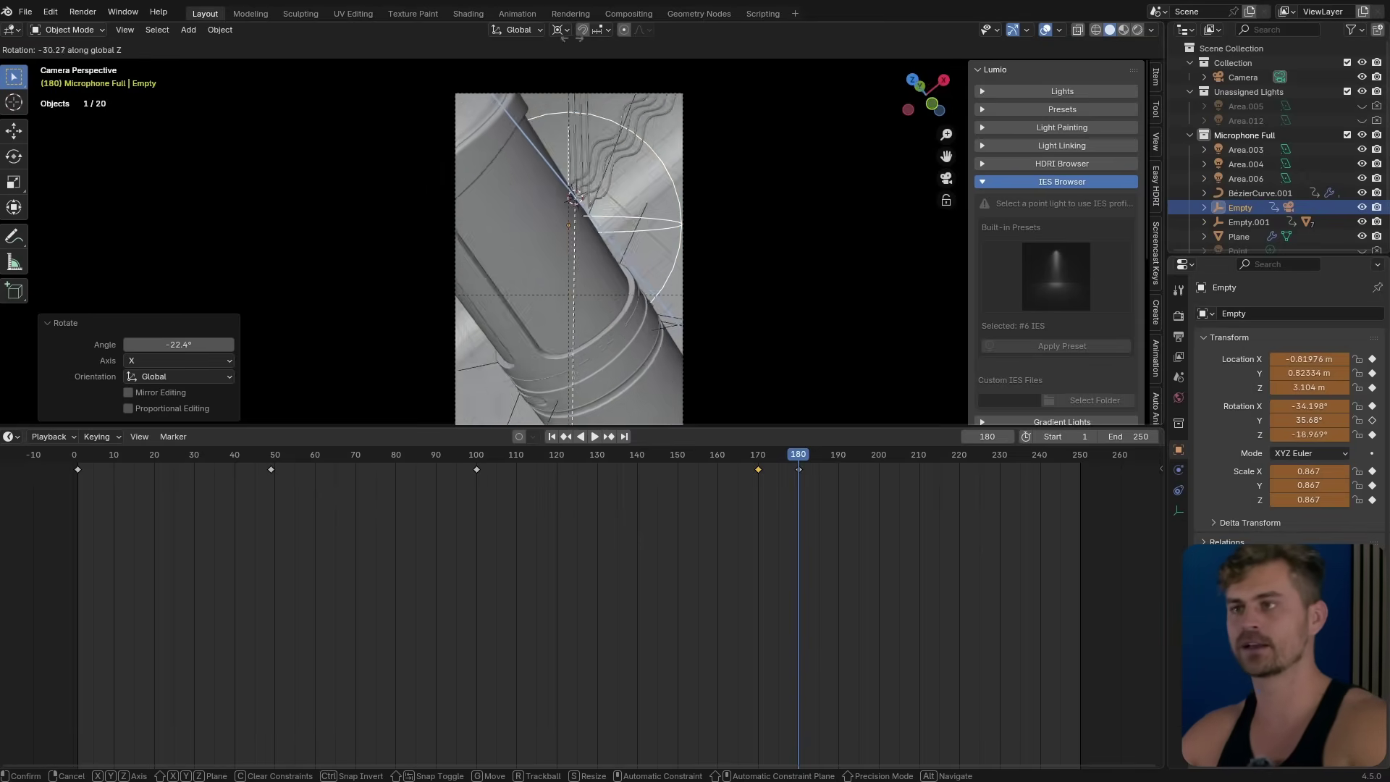
left_click(732, 337)
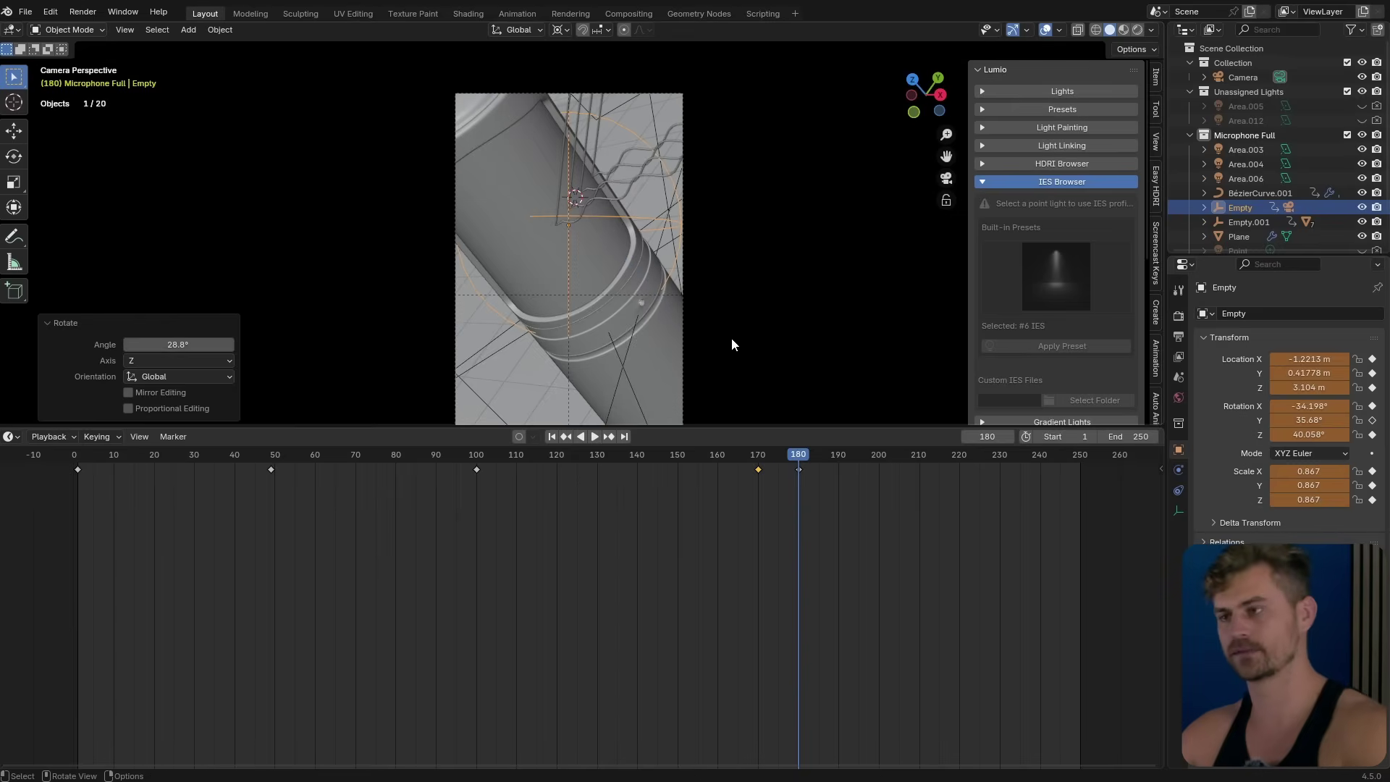
key("i")
Preview the motion from frame 170 and select the Empty's rotation and scale channels in the Graph Editor
left_click(759, 457)
key("space")
key("space")
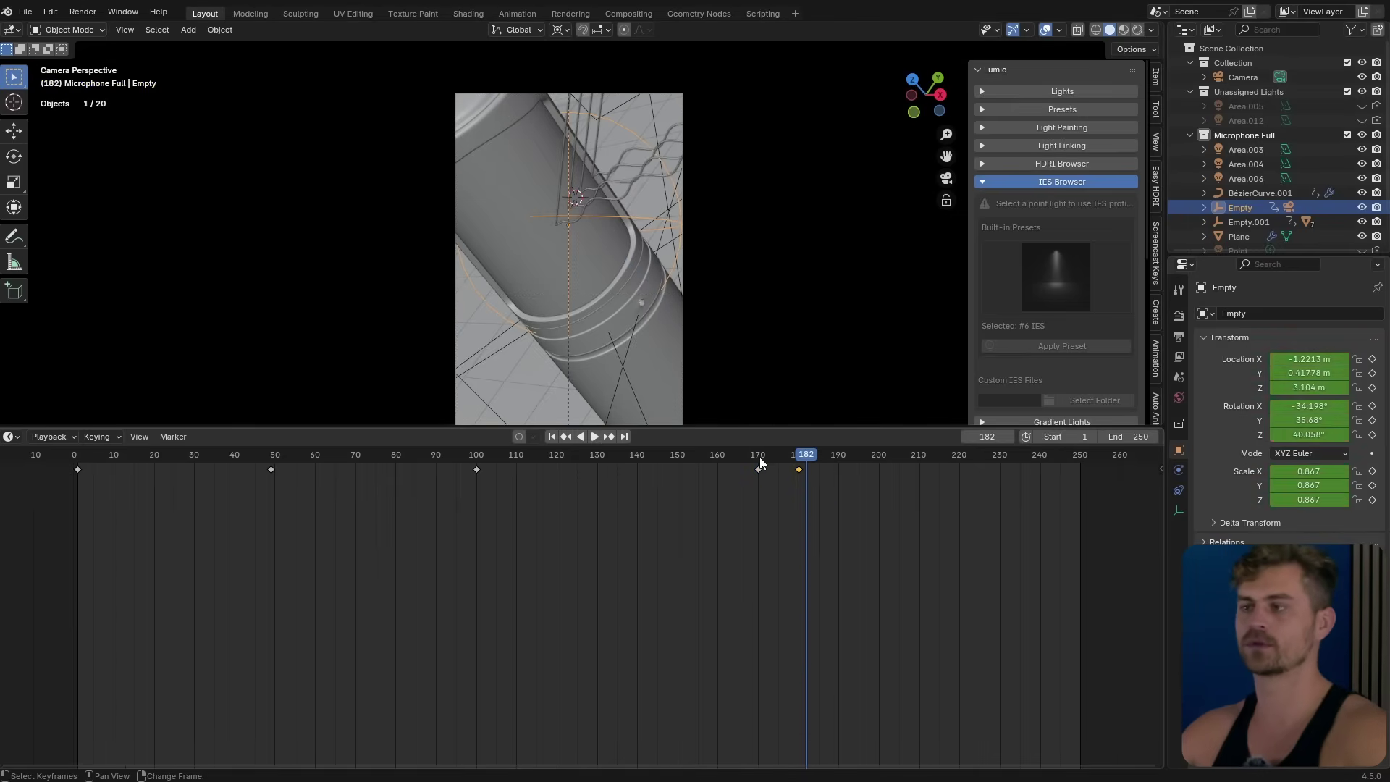
left_click(774, 453)
key("ctrl+Tab")
scroll(818, 551, "up", 5)
middle_click_drag(824, 561, 798, 567)
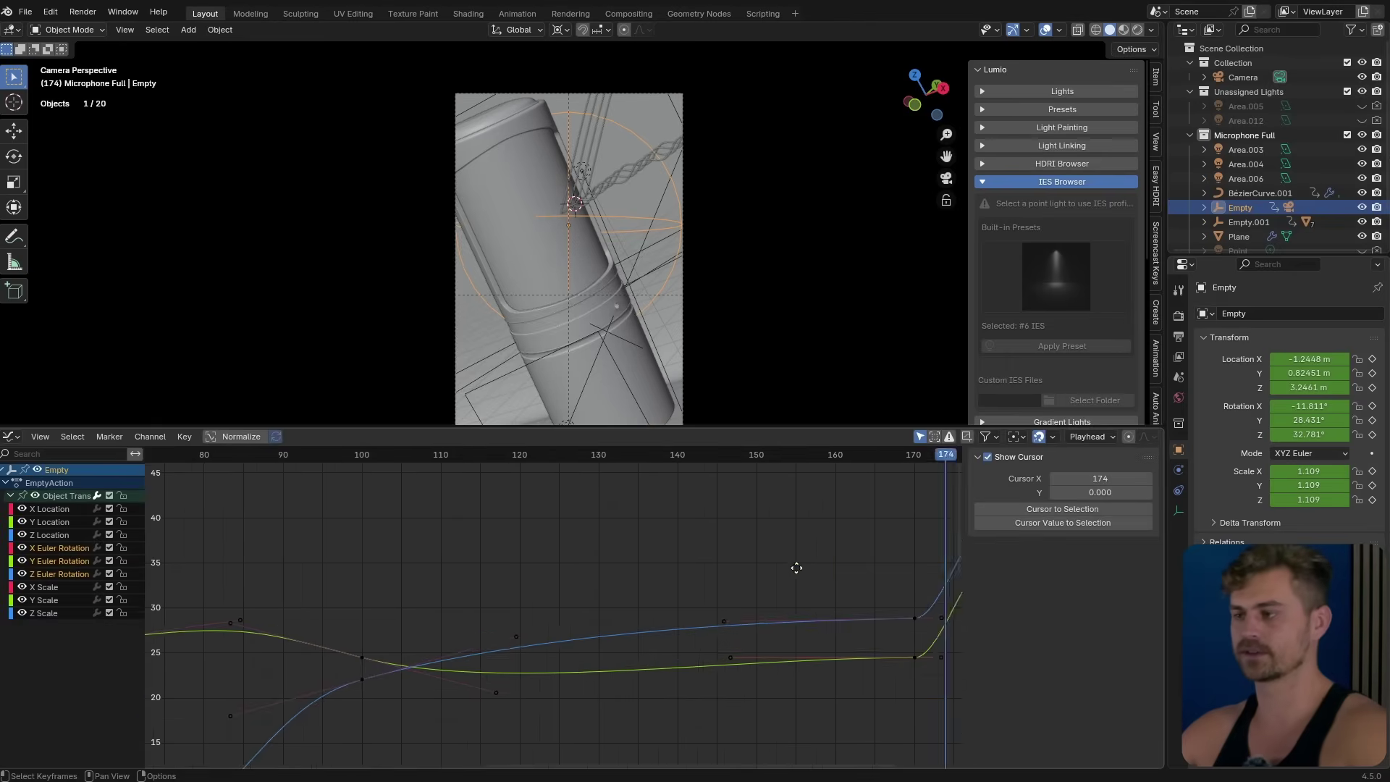
left_click_drag(59, 653, 58, 650)
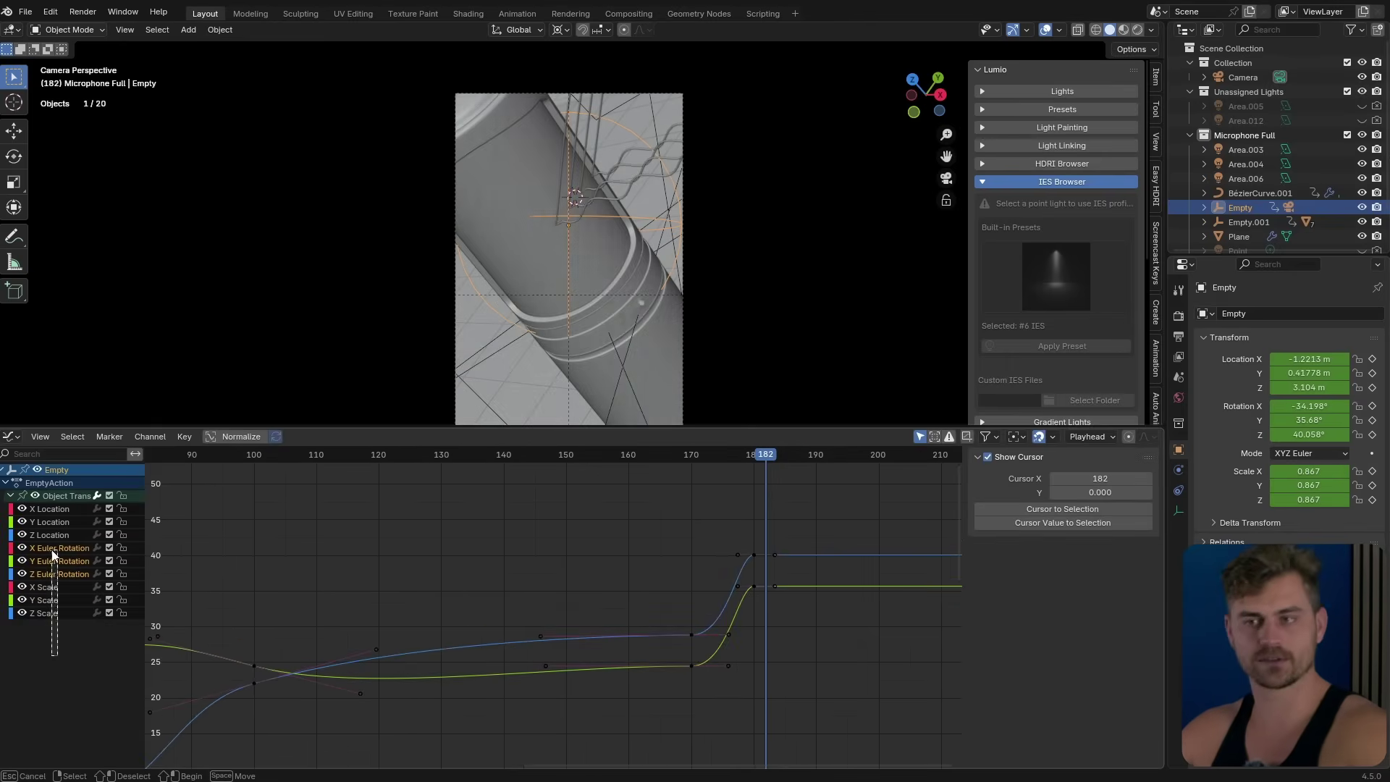
left_click_drag(53, 555, 53, 552)
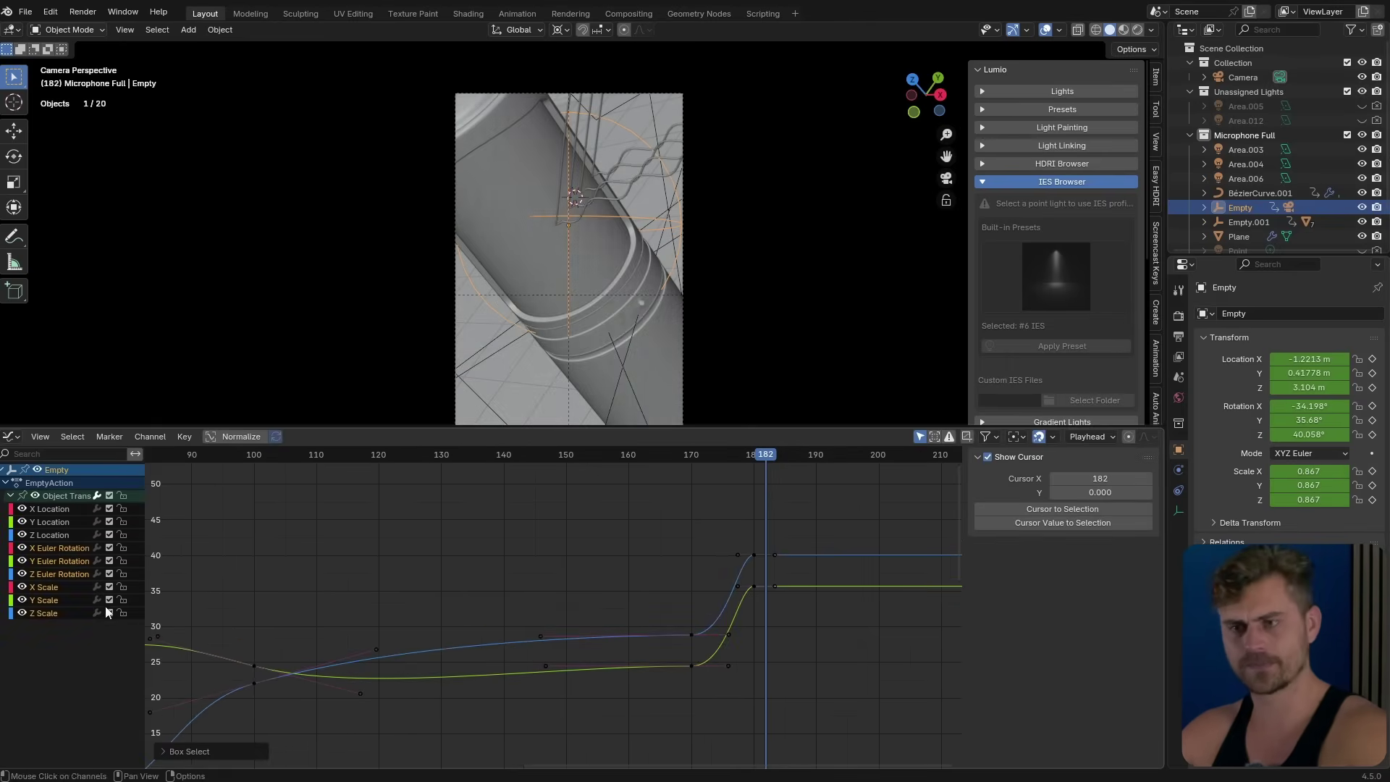
Frame all of the Empty's curves and turn on curve normalization
key("a")
key("Home")
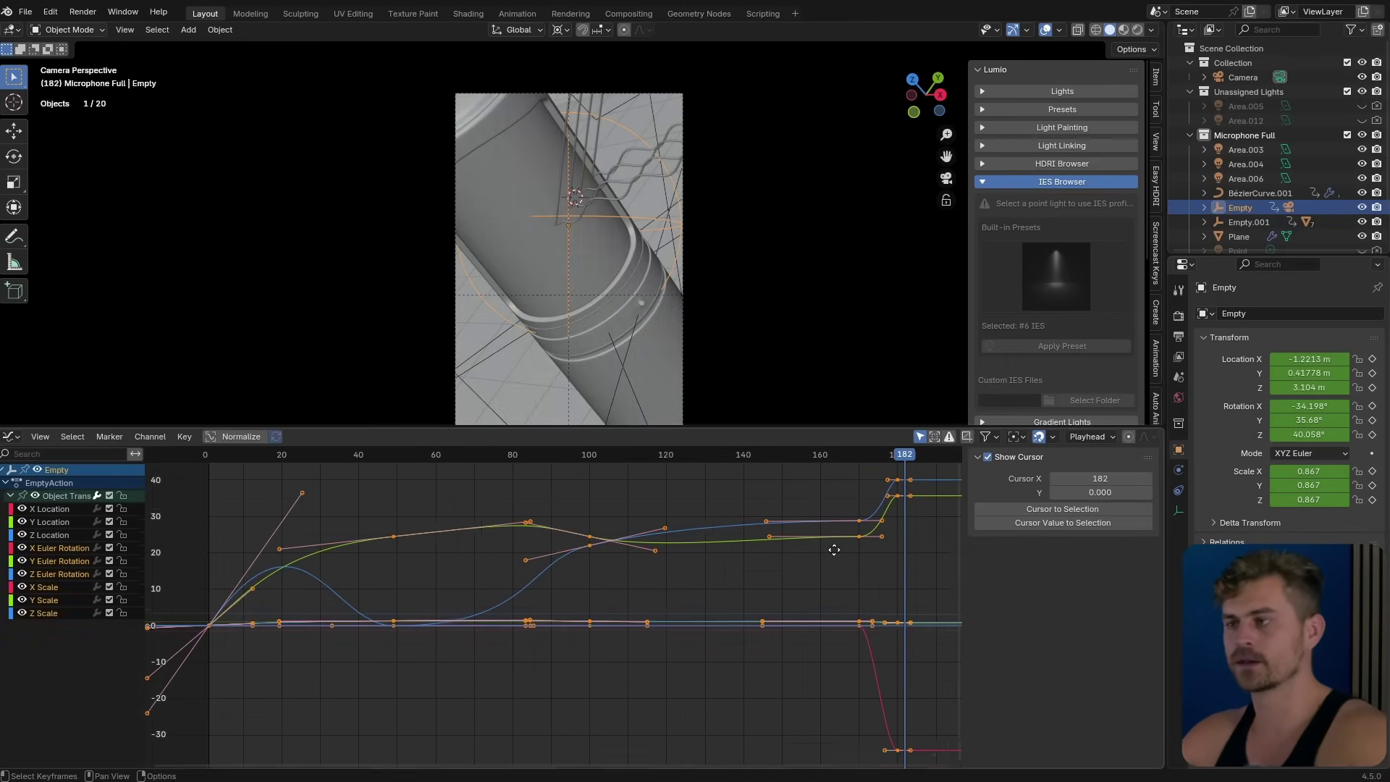
left_click(240, 437)
left_click(803, 533)
middle_click_drag(795, 537, 782, 543)
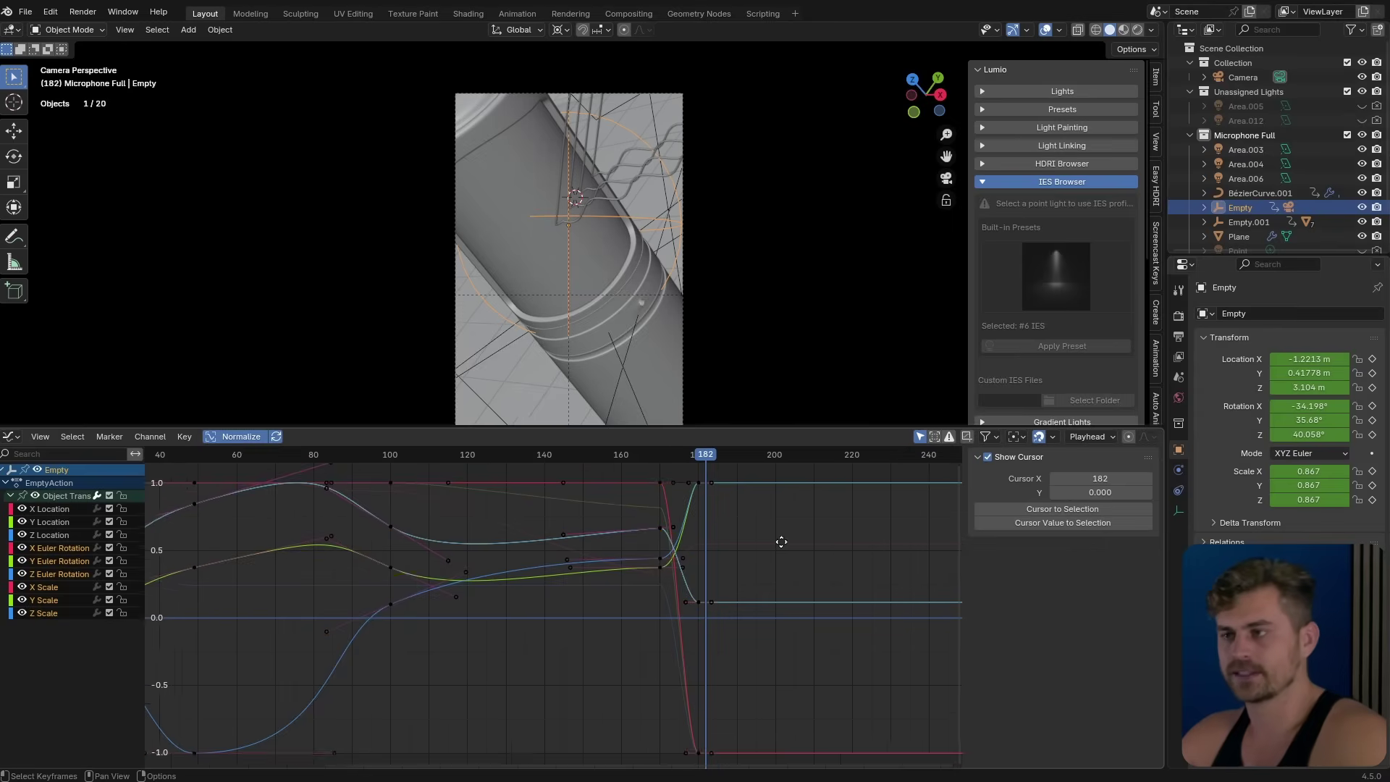
Move the right handles of the keyframes at frame 170 about 4 frames later, preview the motion and save the file
left_click_drag(566, 480, 558, 614)
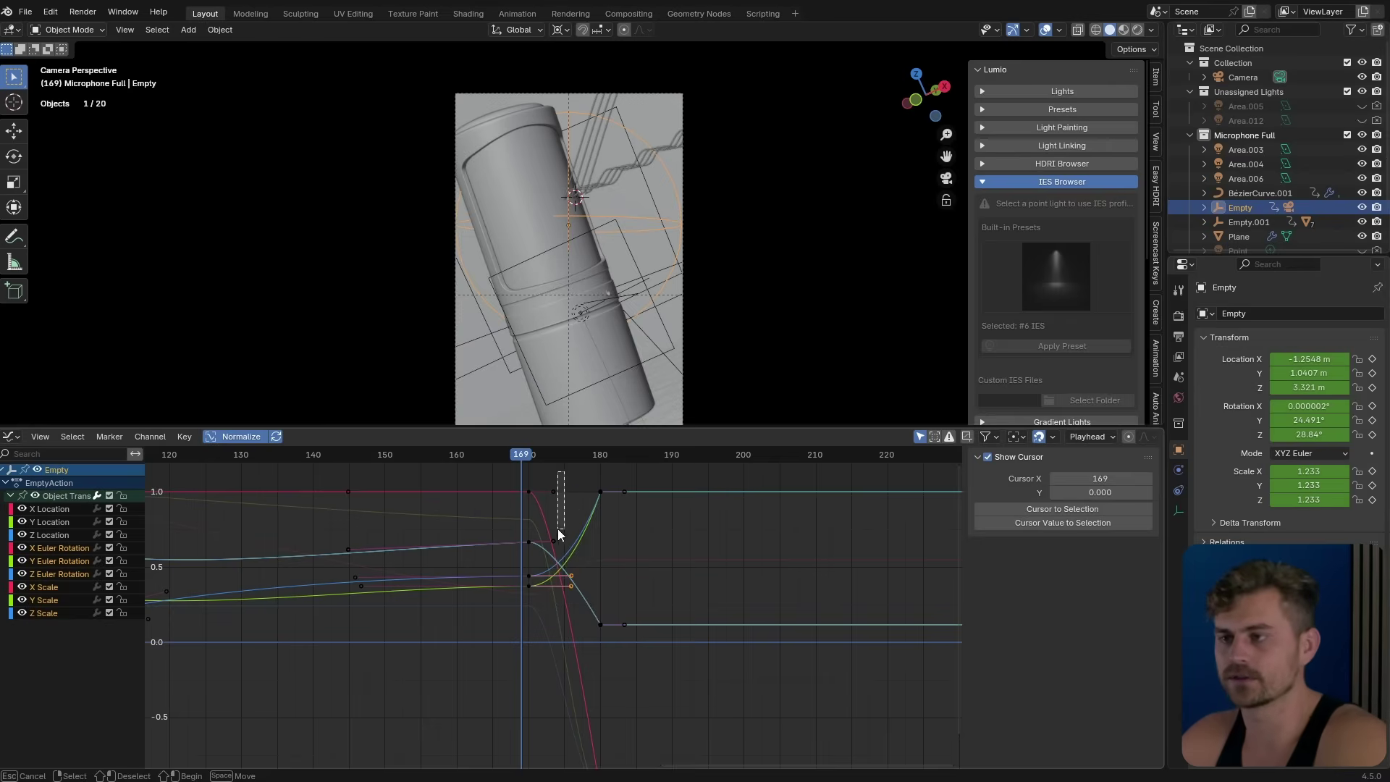
left_click_drag(557, 534, 545, 555)
key("g")
key("x")
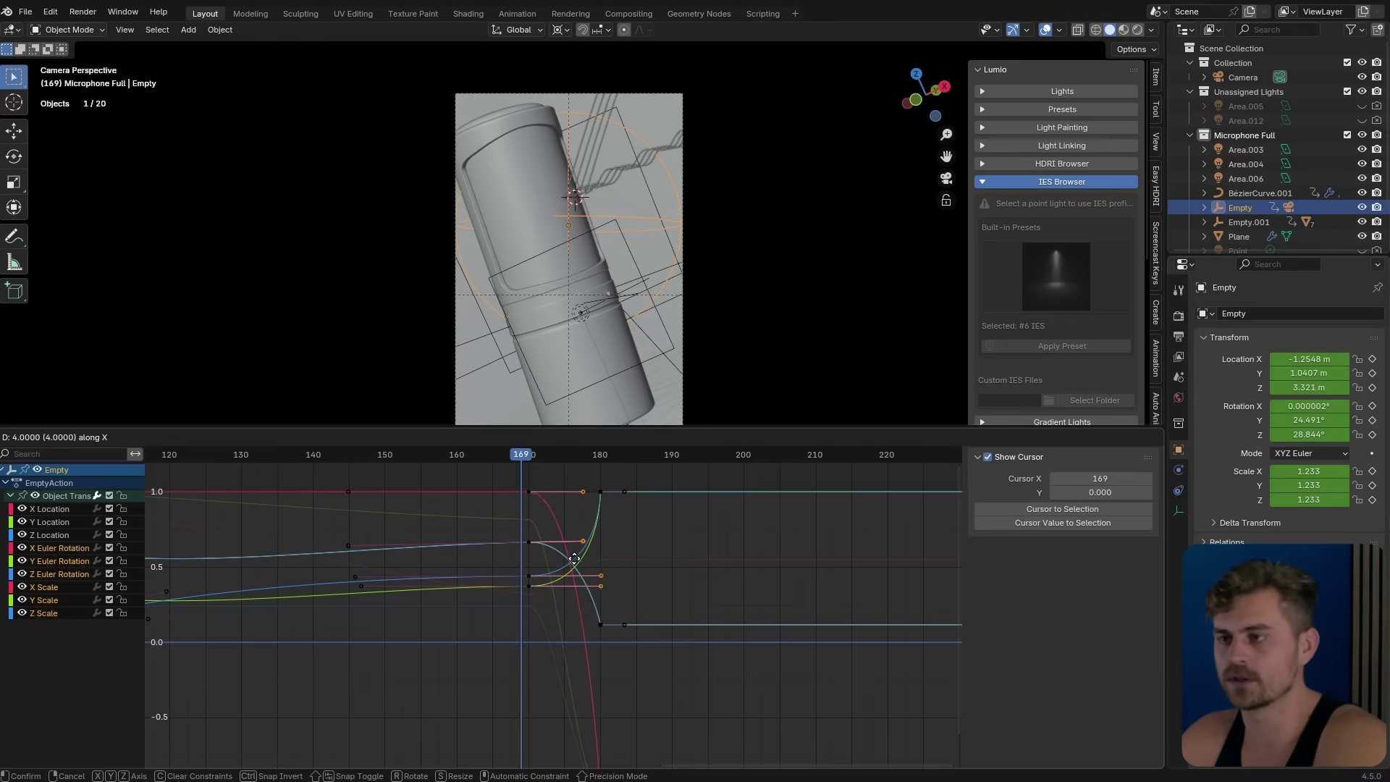
left_click(574, 558)
key("space")
key("space")
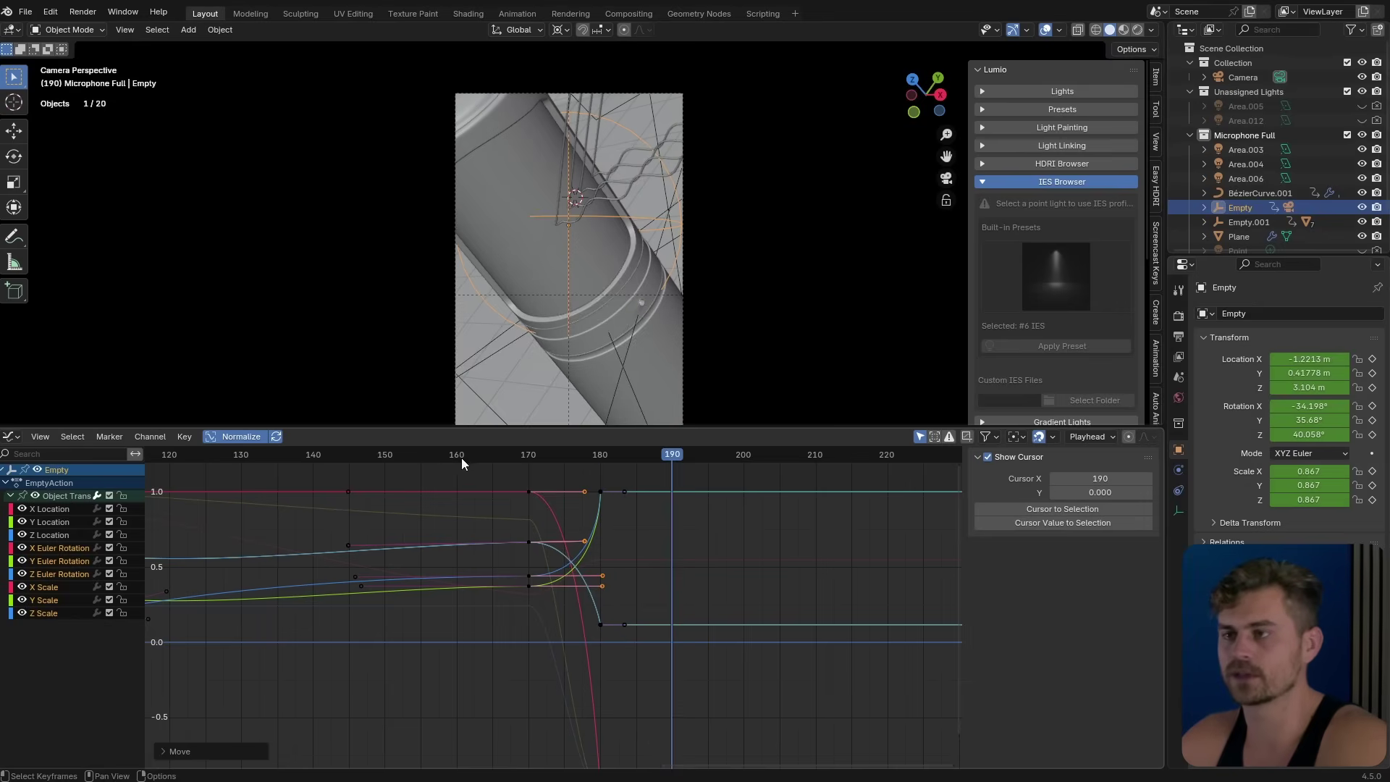
key("space")
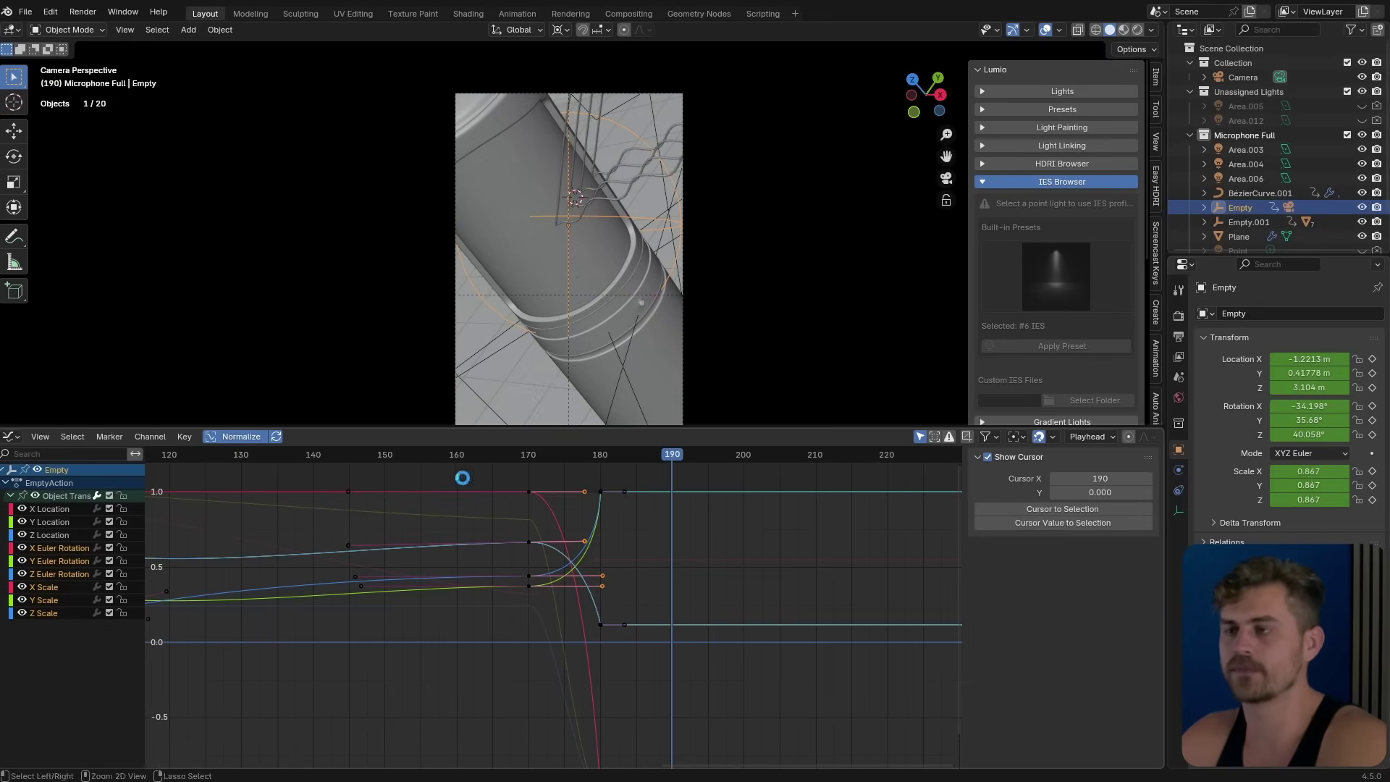
key("ctrl+s")
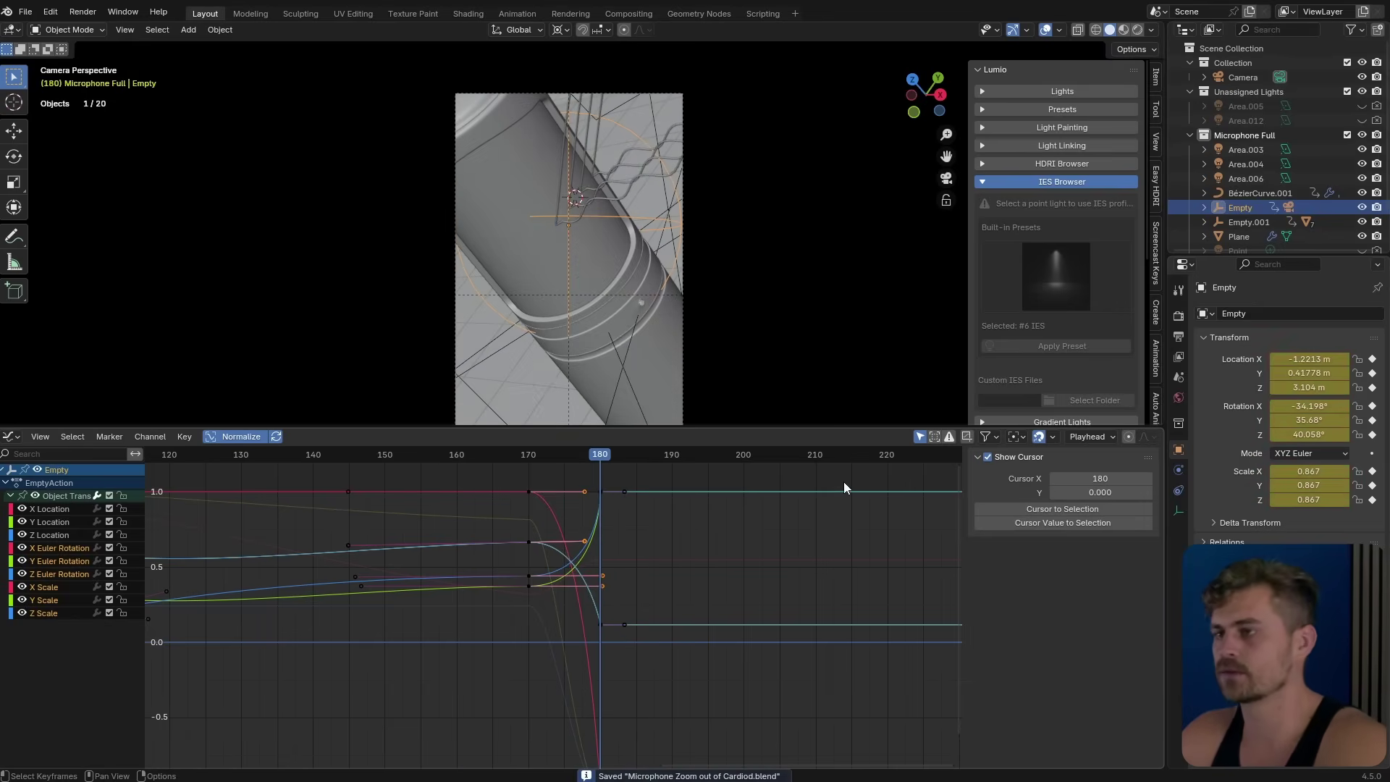
Set the scene's end frame to 180 in the Timeline and play the animation
left_click(12, 436)
left_click(207, 492)
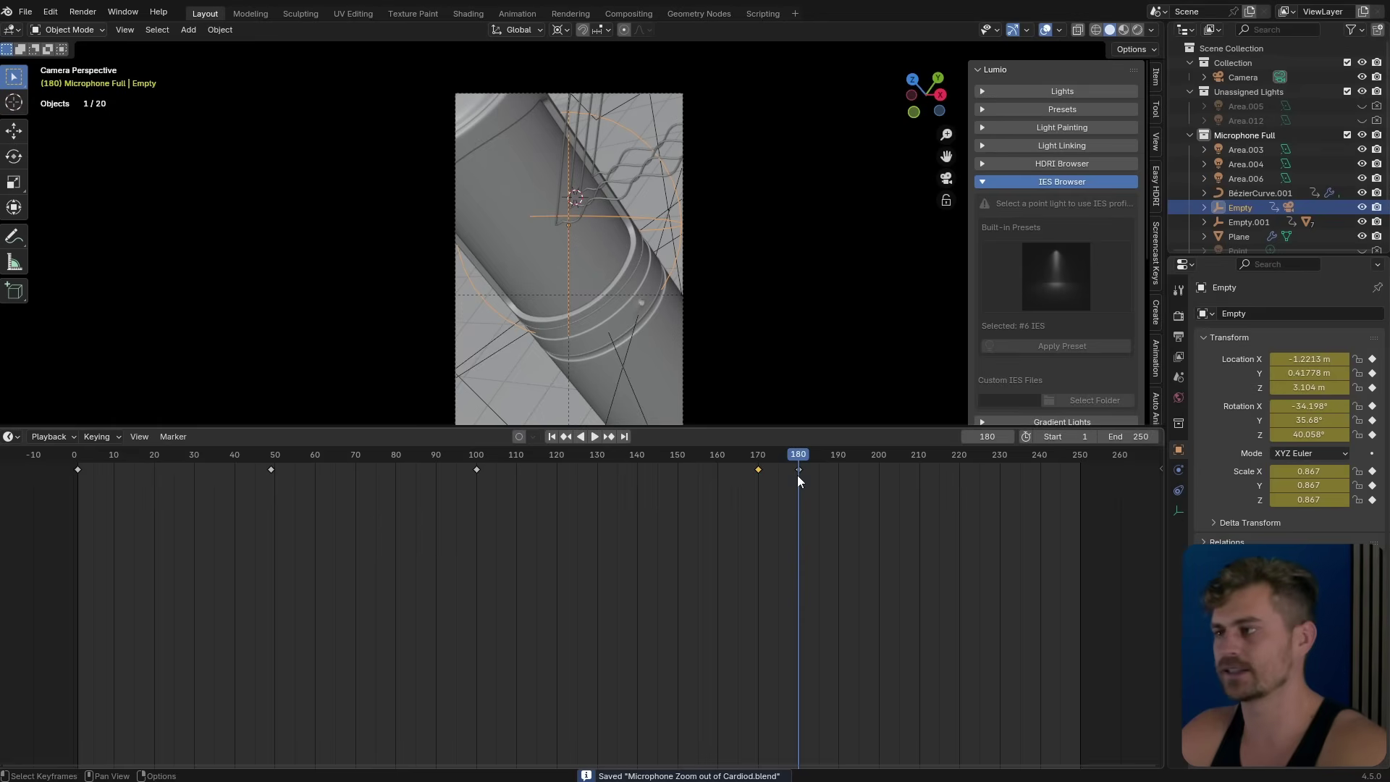
key("Return")
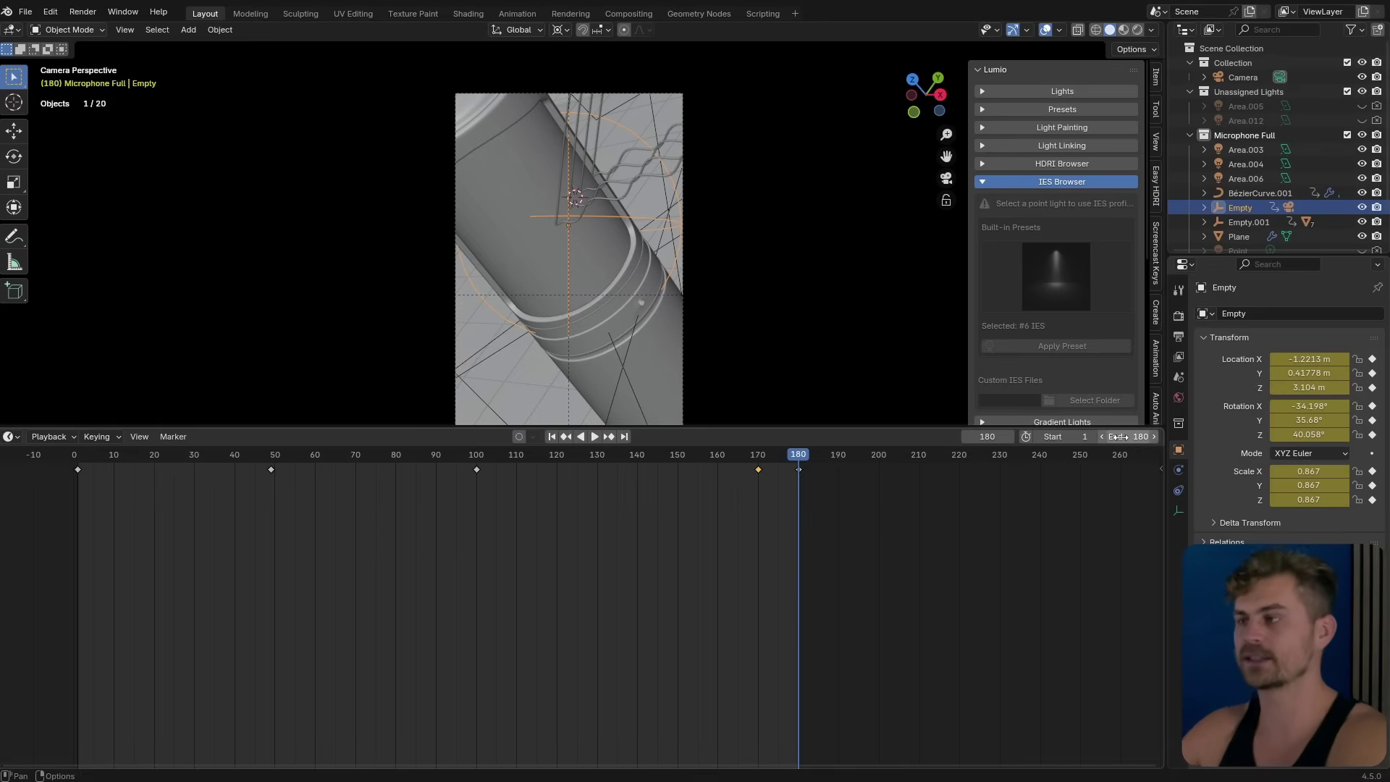
key("space")
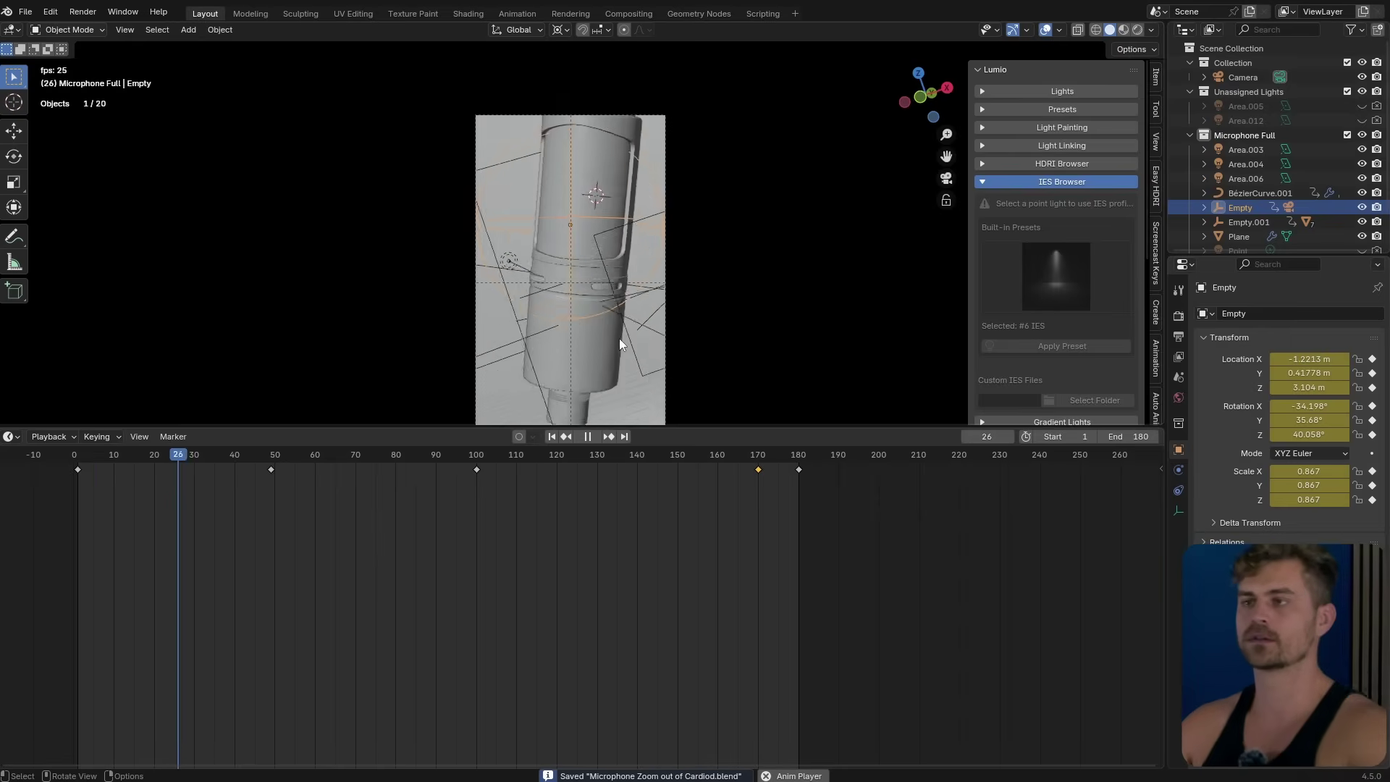